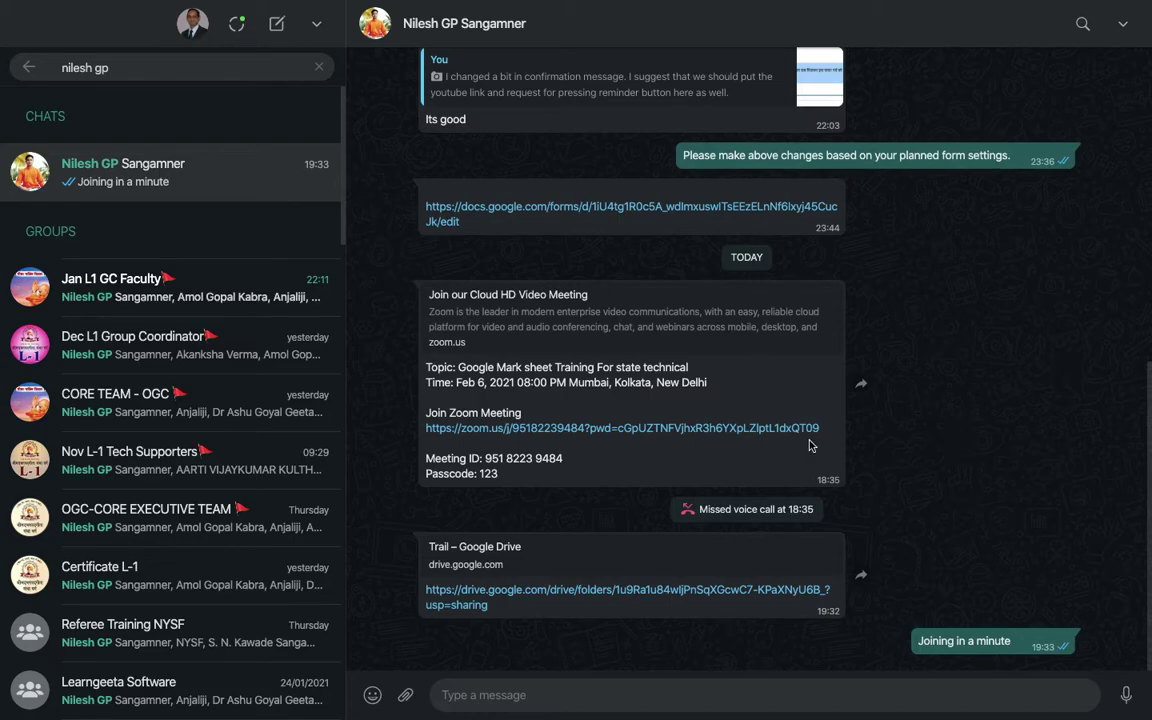
# Open the shared drive.google.com folder link from the WhatsApp chat to load the Trail folder.
pyautogui.click(572, 591)
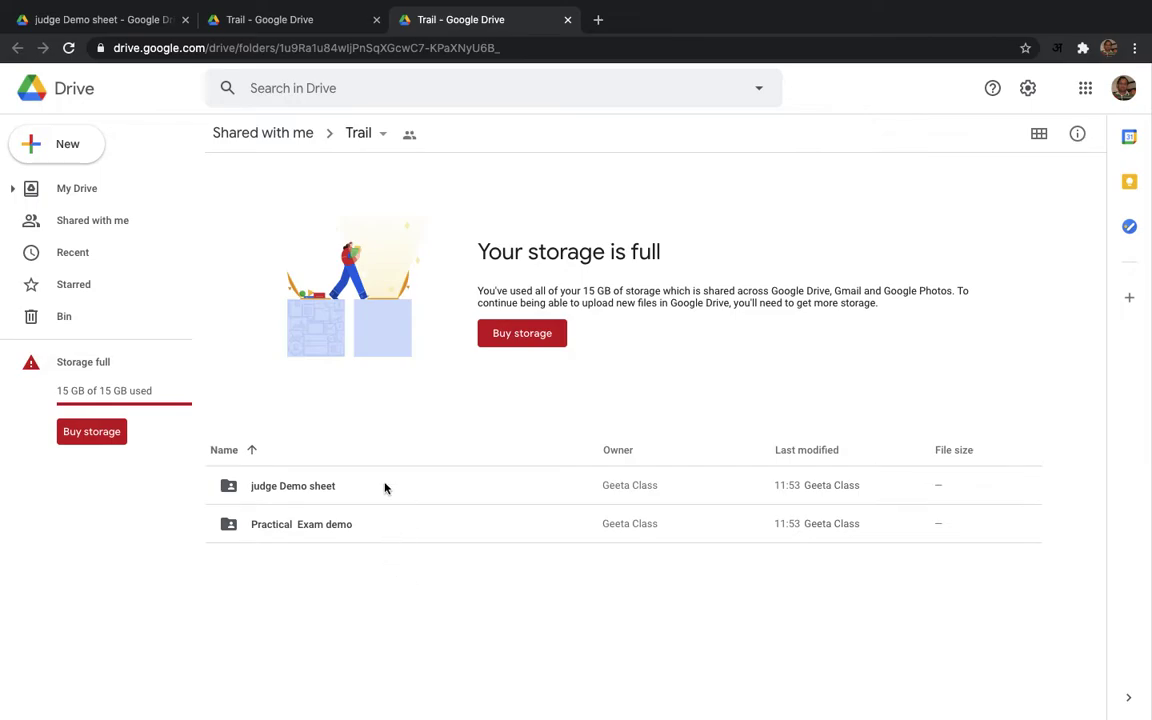
# Open the Practical Exam demo folder from the Trail folder list.
pyautogui.click(370, 530)
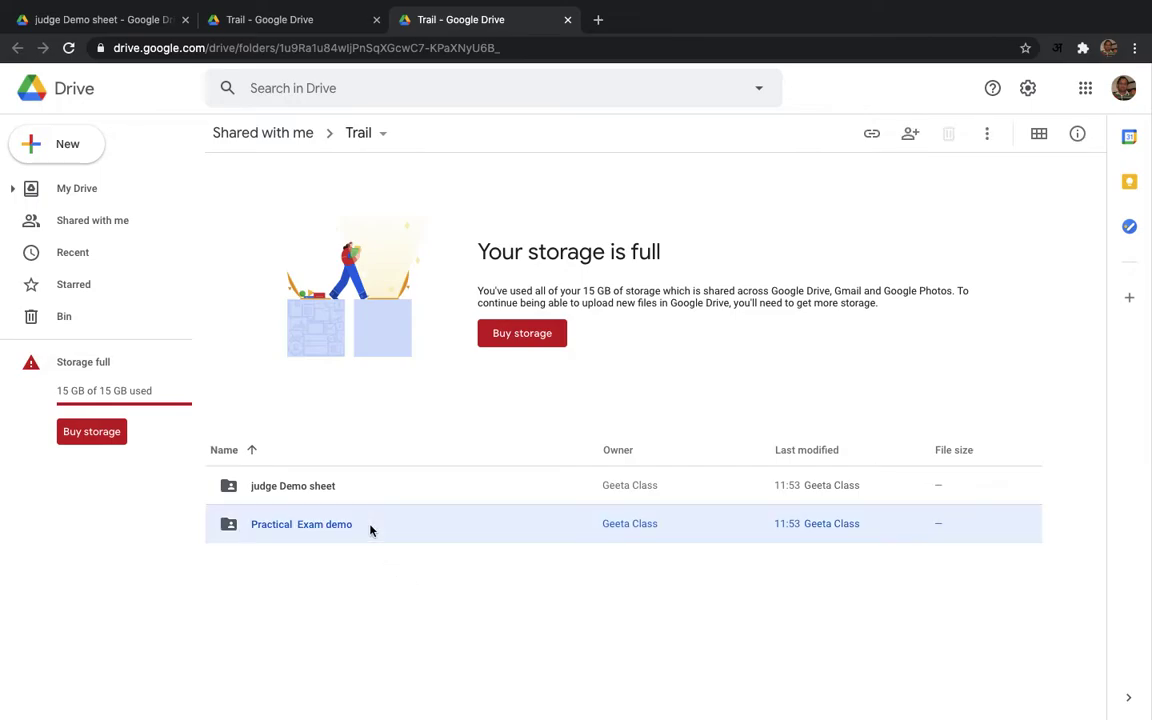
pyautogui.click(384, 497)
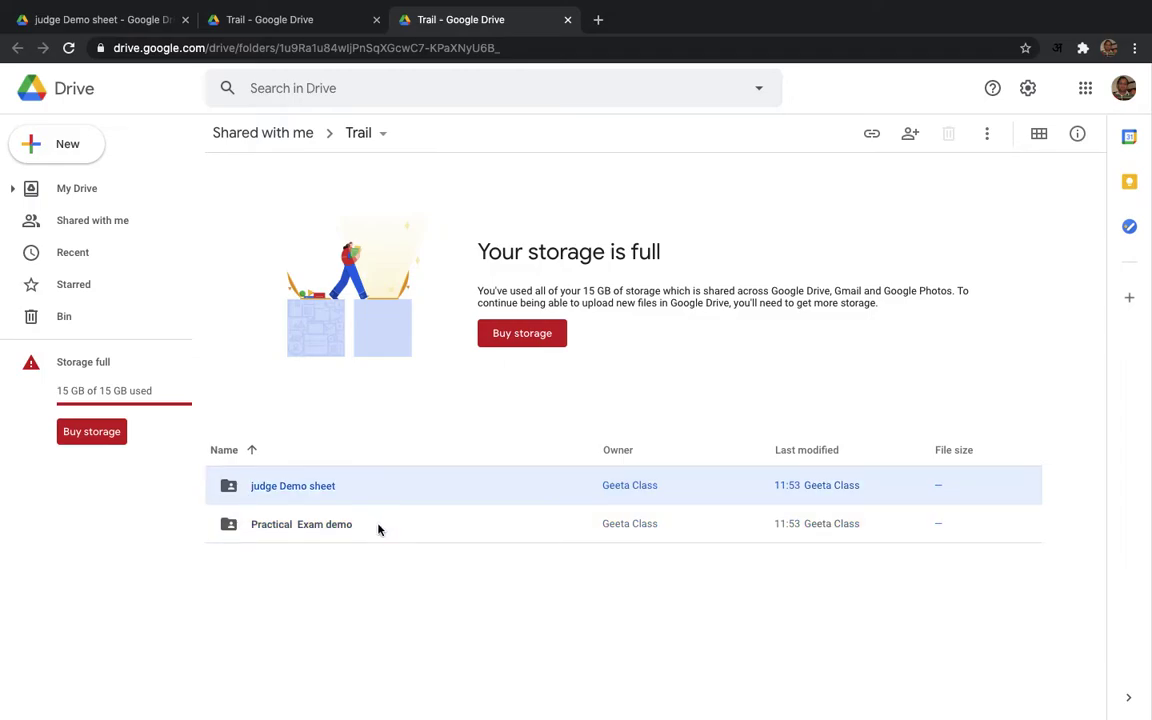
pyautogui.click(378, 530)
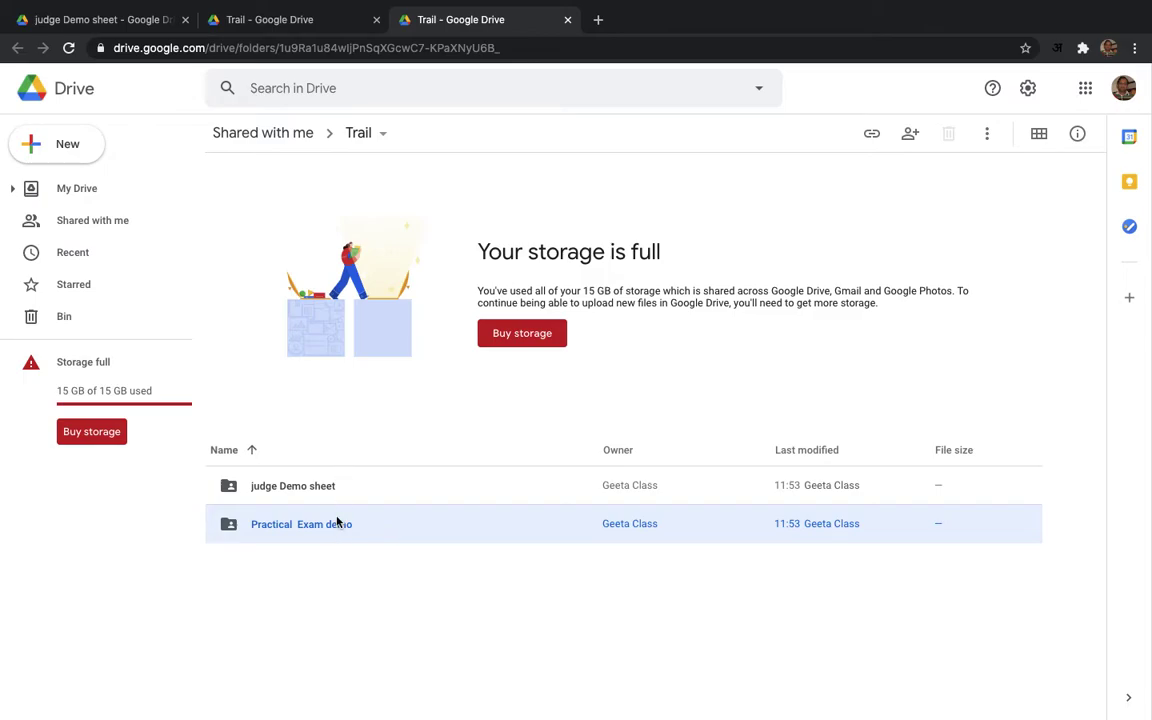
pyautogui.doubleClick(333, 526)
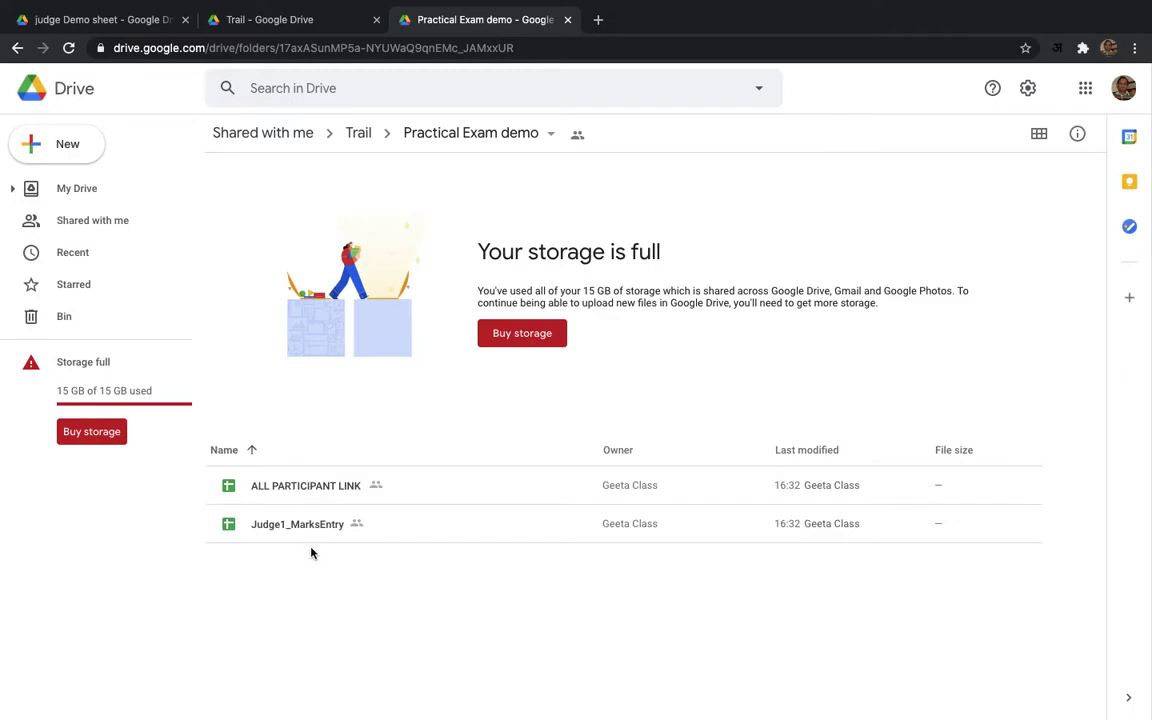
# Open the Practical Exam demo breadcrumb menu, after checking both spreadsheets in the folder.
pyautogui.click(300, 527)
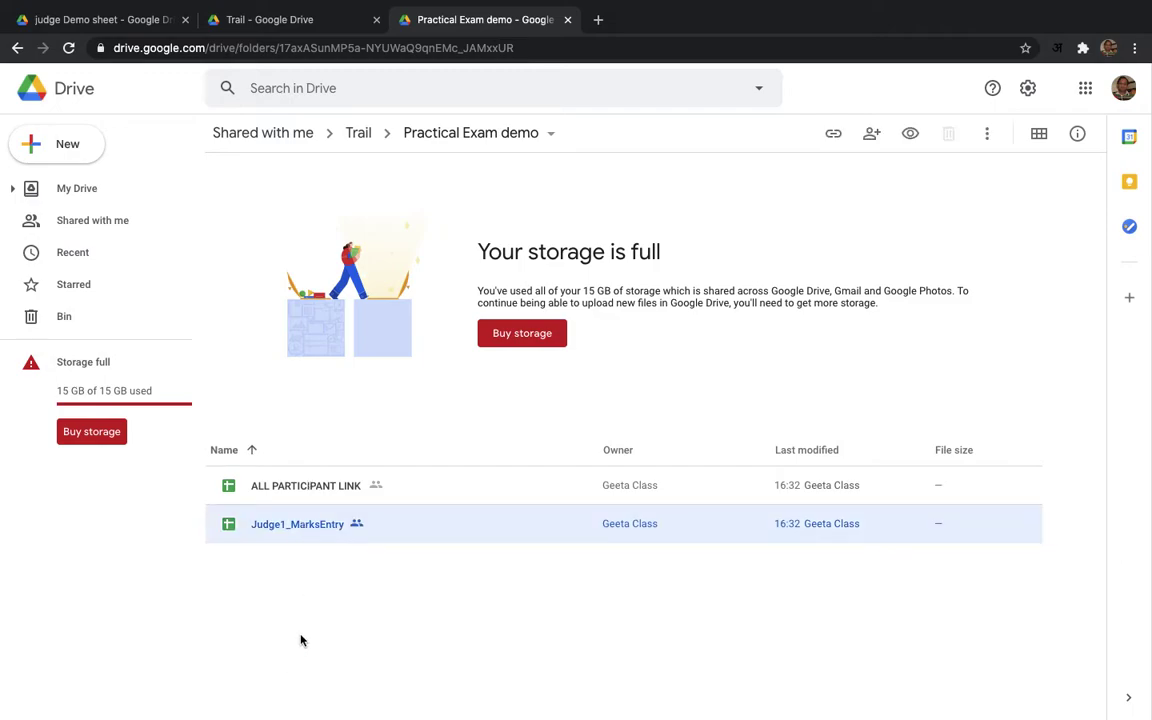
pyautogui.click(318, 488)
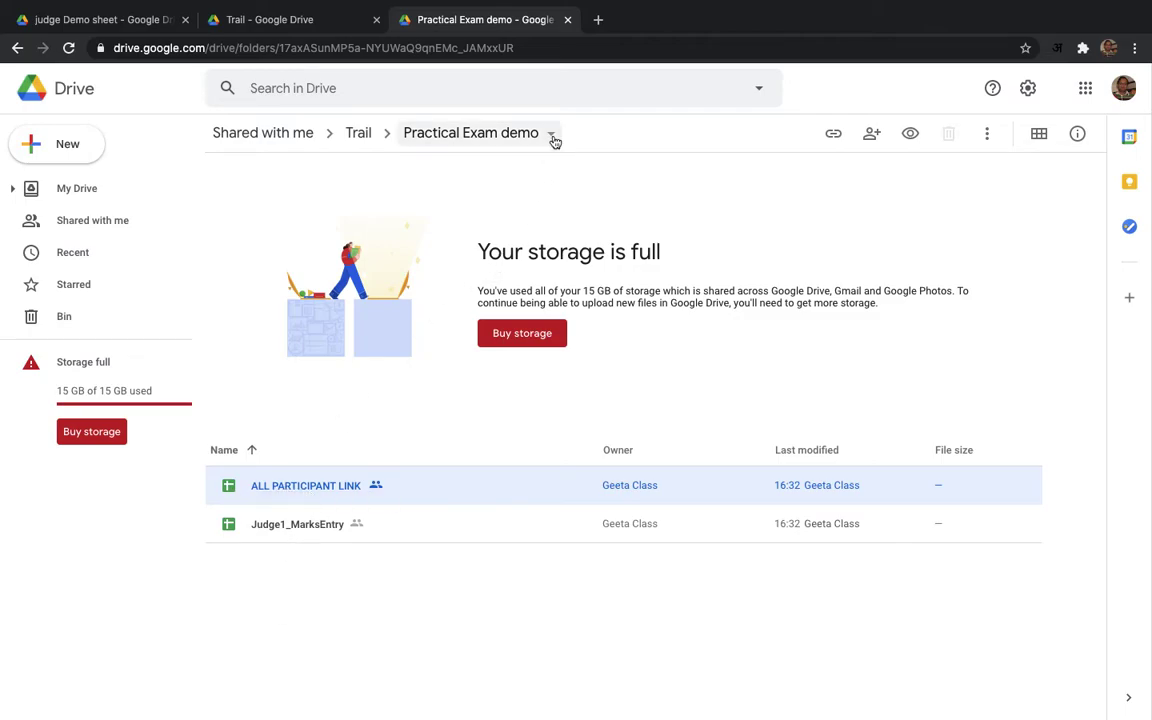
pyautogui.click(298, 538)
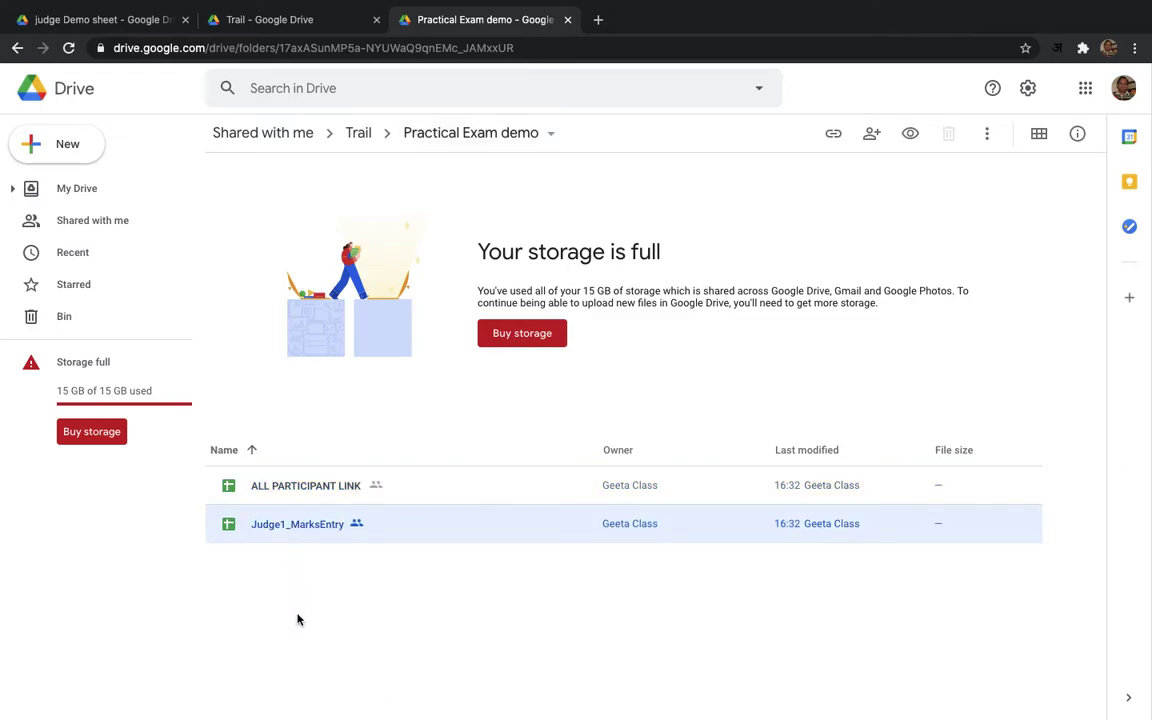
pyautogui.click(316, 489)
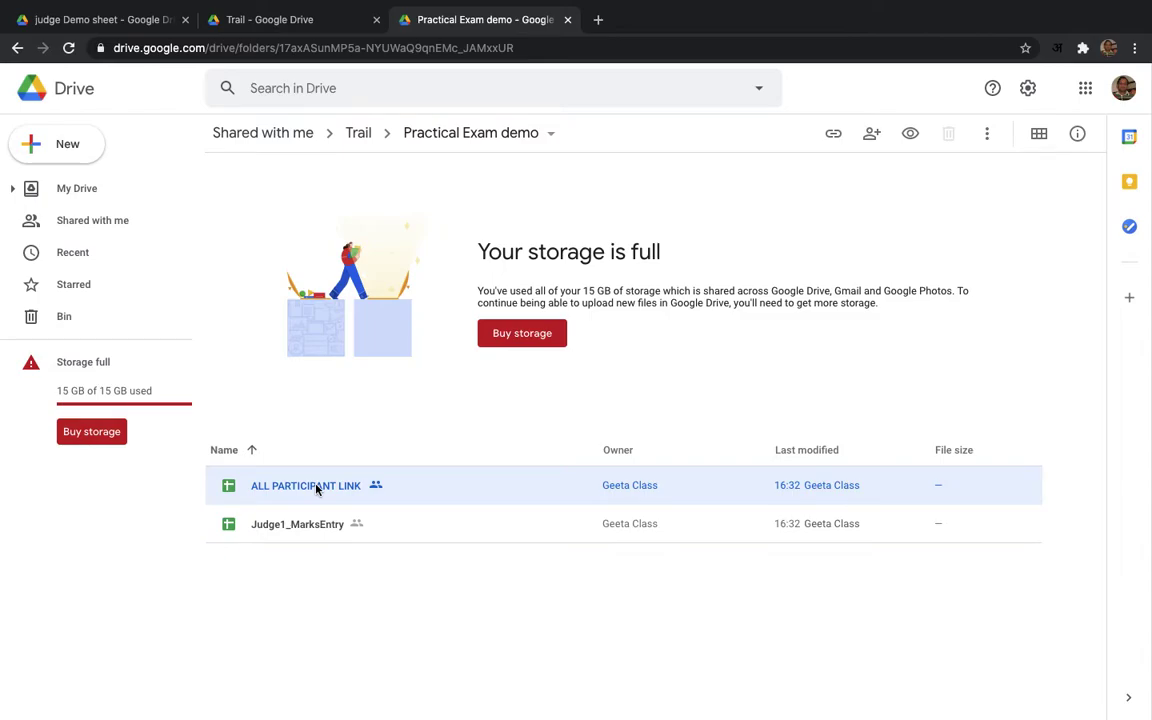
pyautogui.click(546, 137)
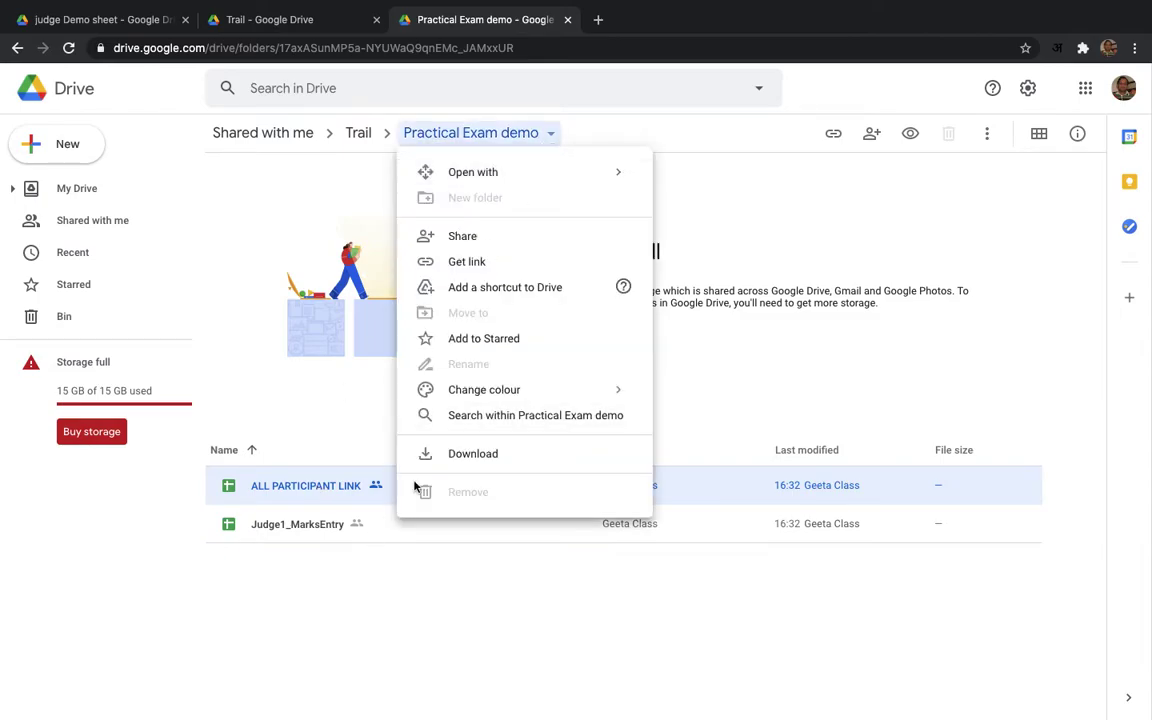
# Download the whole Practical Exam demo folder as a zip file.
pyautogui.click(618, 130)
pyautogui.click(545, 137)
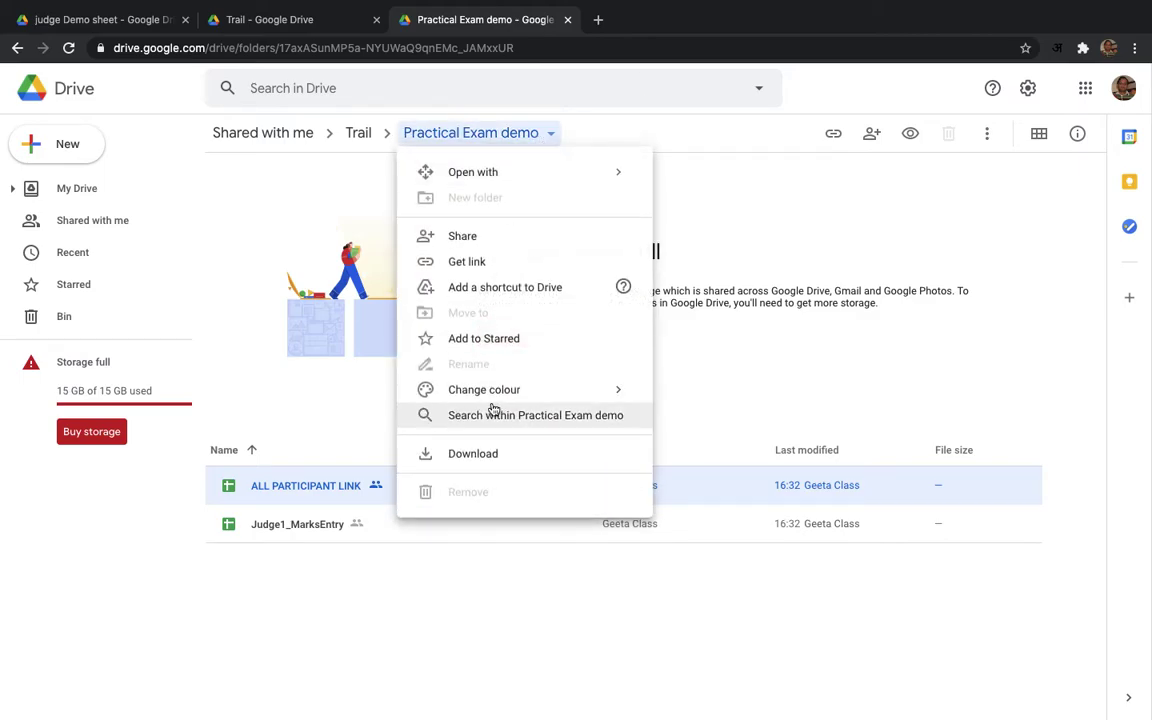
pyautogui.click(468, 460)
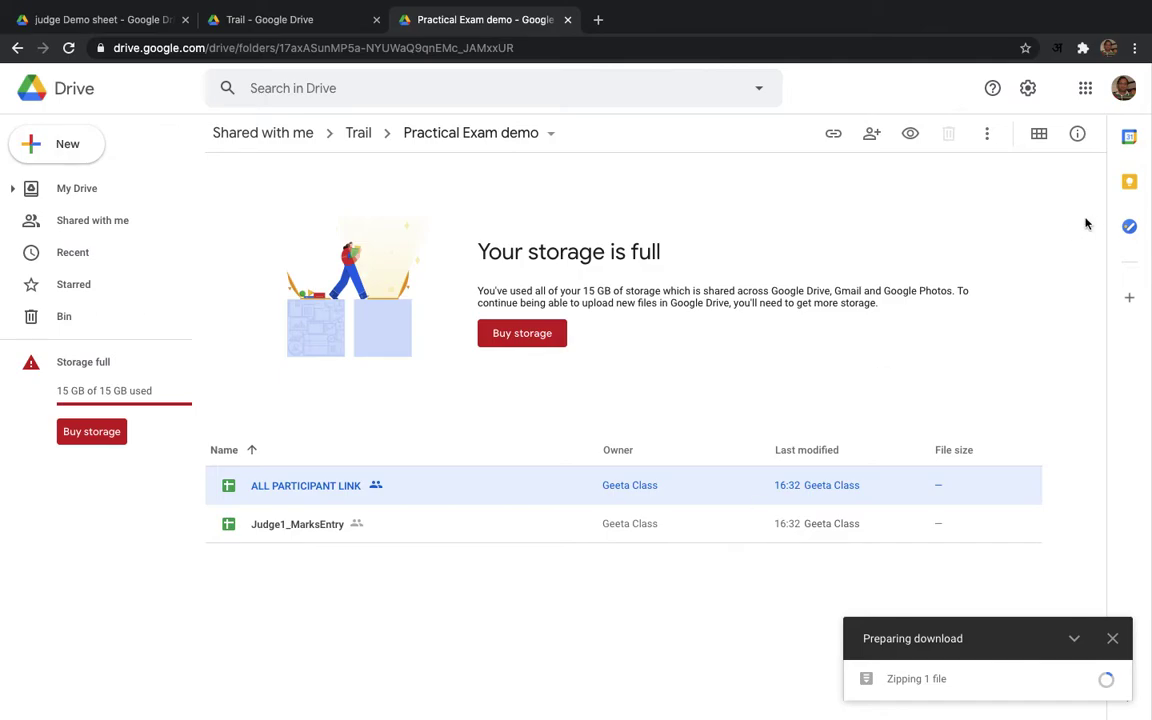
pyautogui.click(1028, 89)
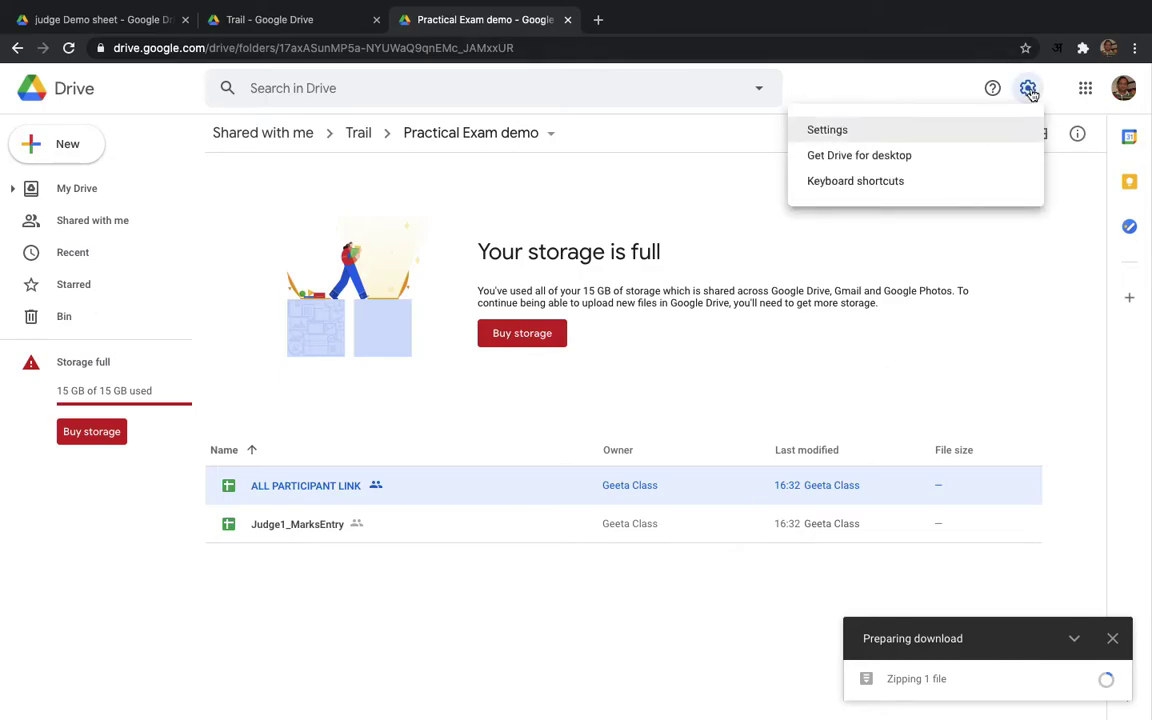
# Enable 'Convert uploaded files to Google Docs editor format' in Drive settings and save.
pyautogui.click(921, 137)
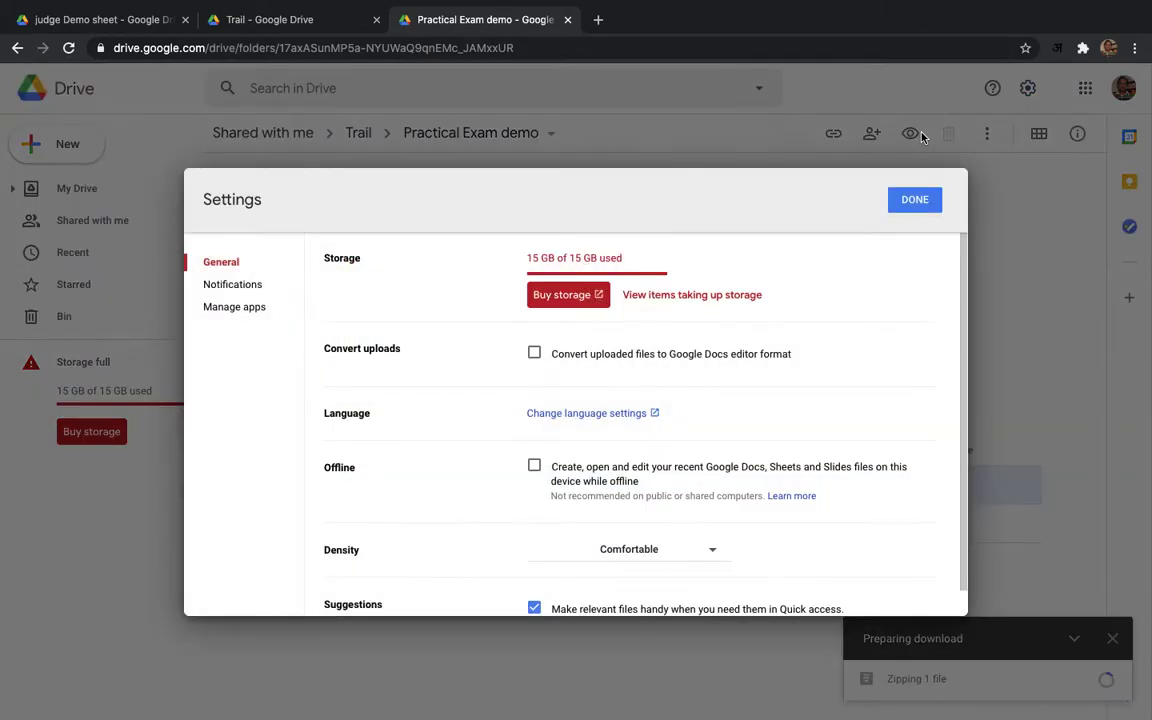
pyautogui.scroll(5, 630, 396)
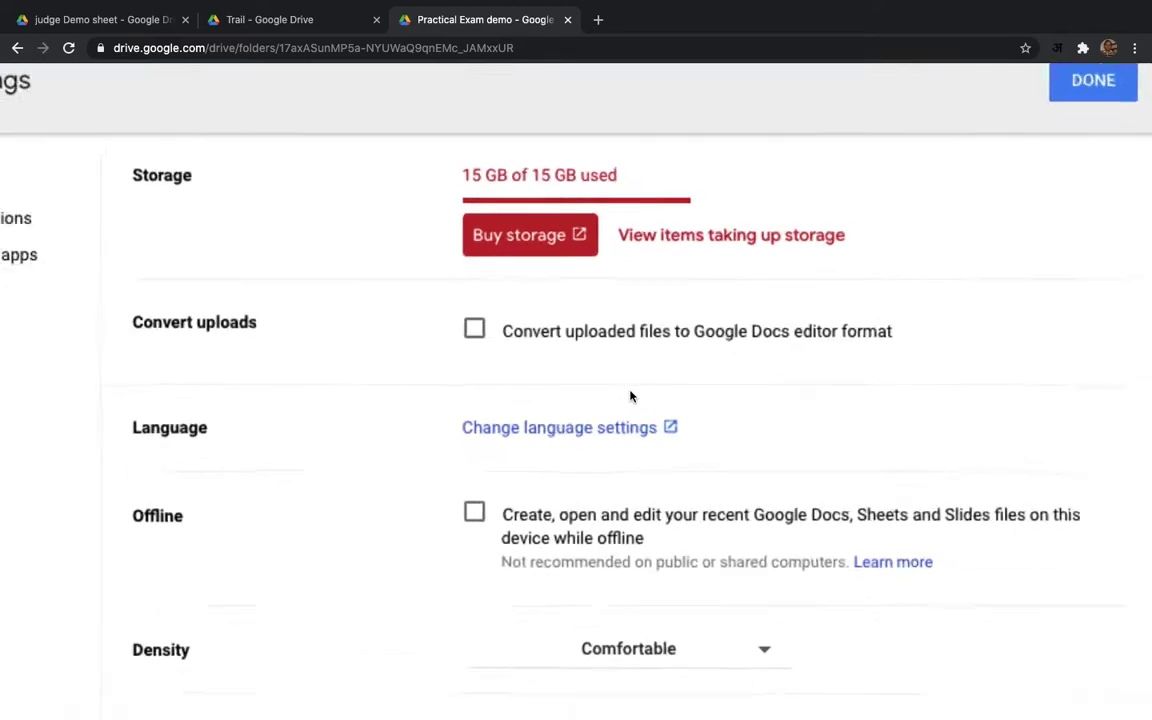
pyautogui.click(456, 321)
pyautogui.scroll(-4, 543, 363)
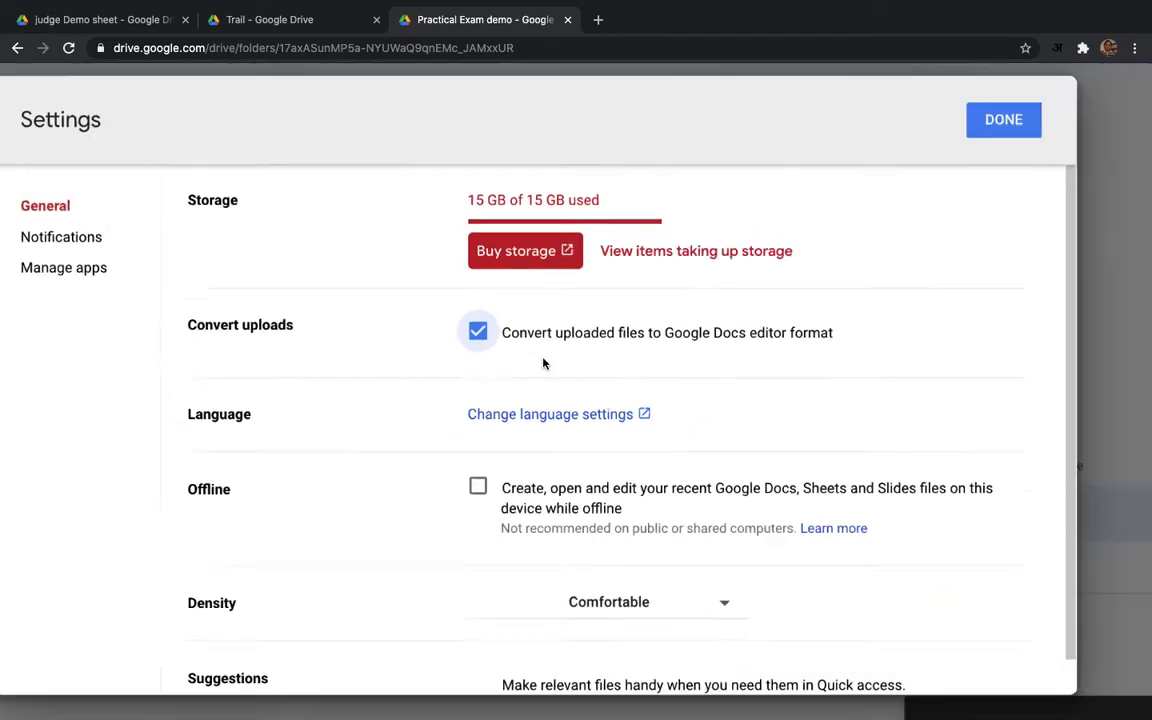
pyautogui.scroll(-3, 543, 363)
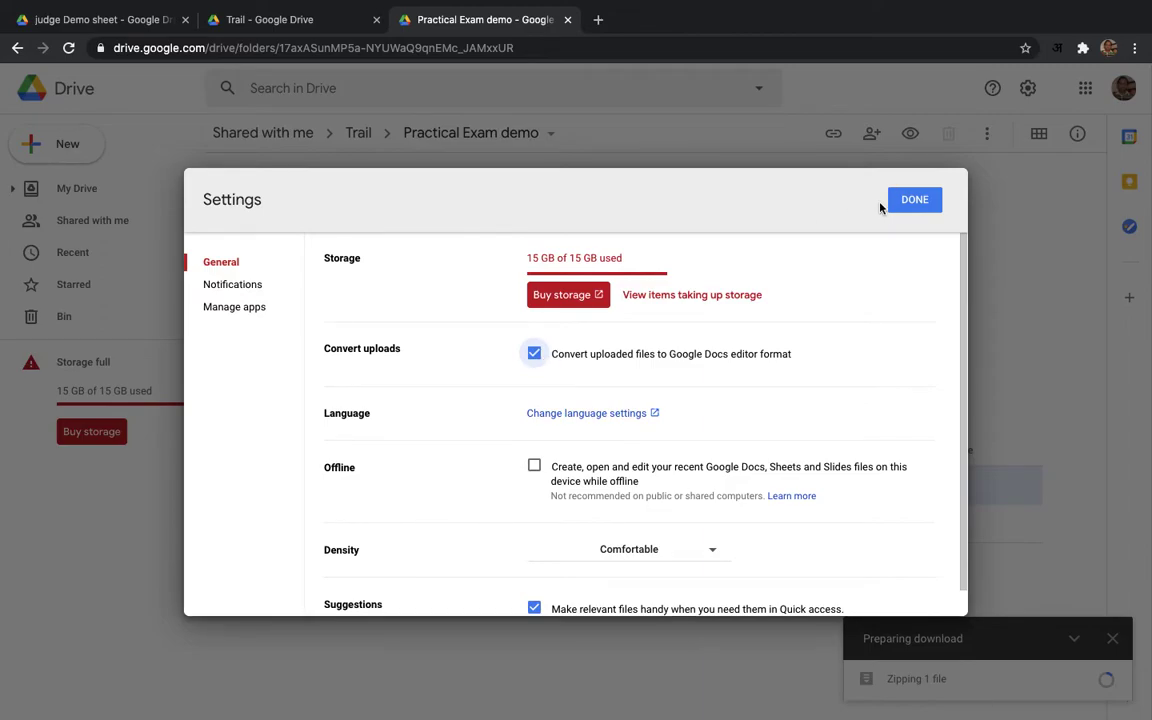
pyautogui.click(912, 201)
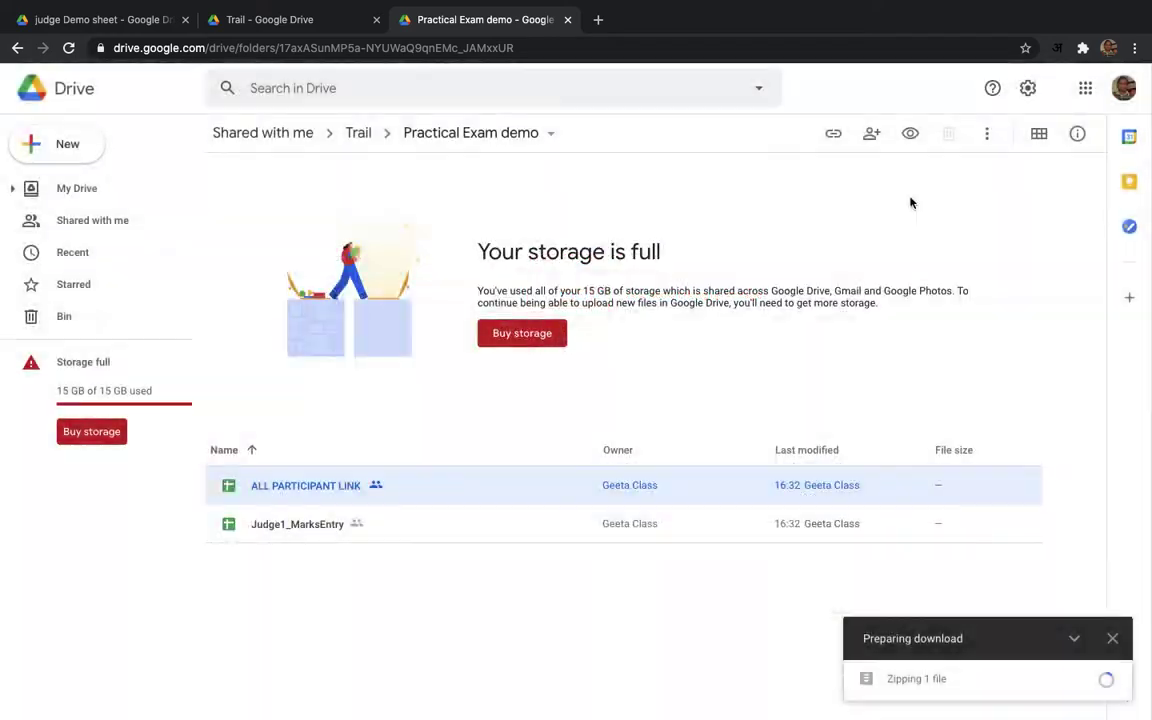
# Show the downloaded Practical Exam demo-20210206T144340Z-001.zip in Finder from Chrome's Downloads list.
pyautogui.moveTo(928, 5)
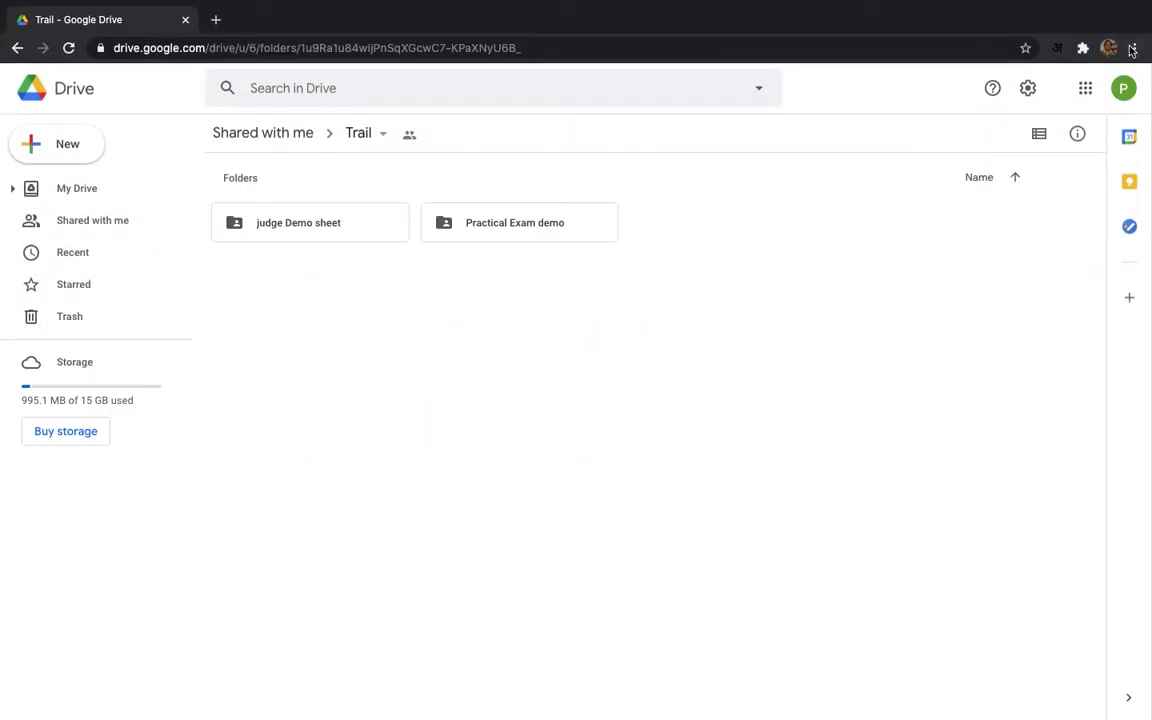
pyautogui.click(1134, 47)
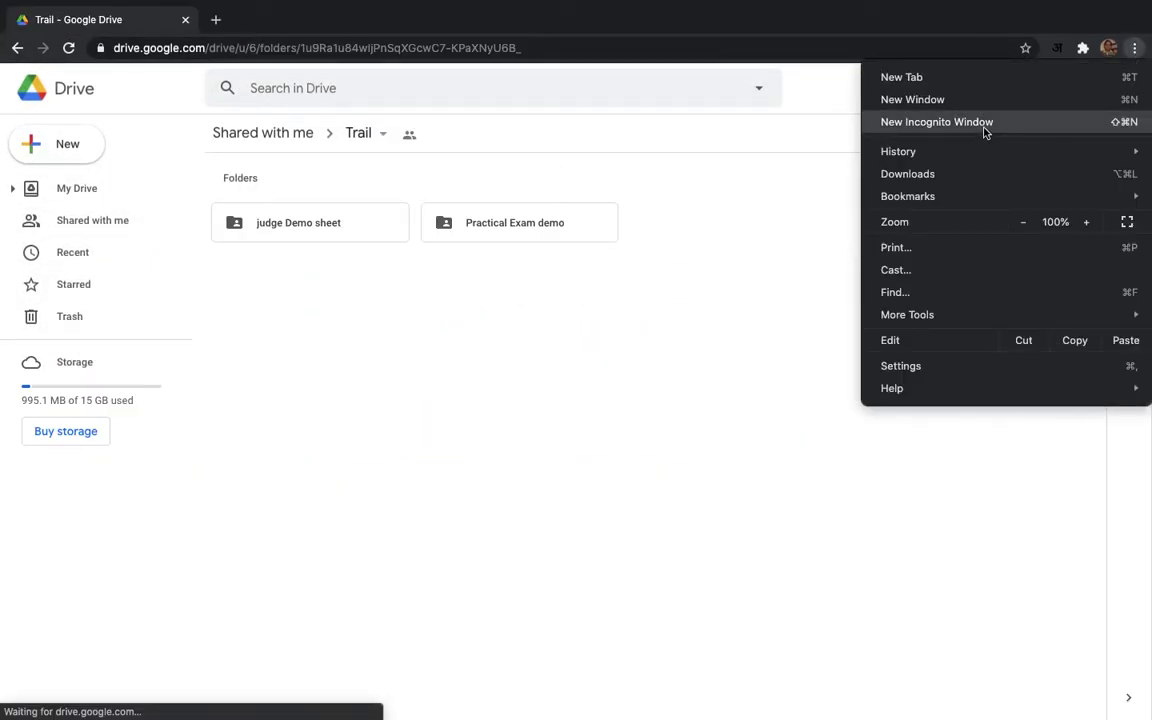
pyautogui.click(964, 174)
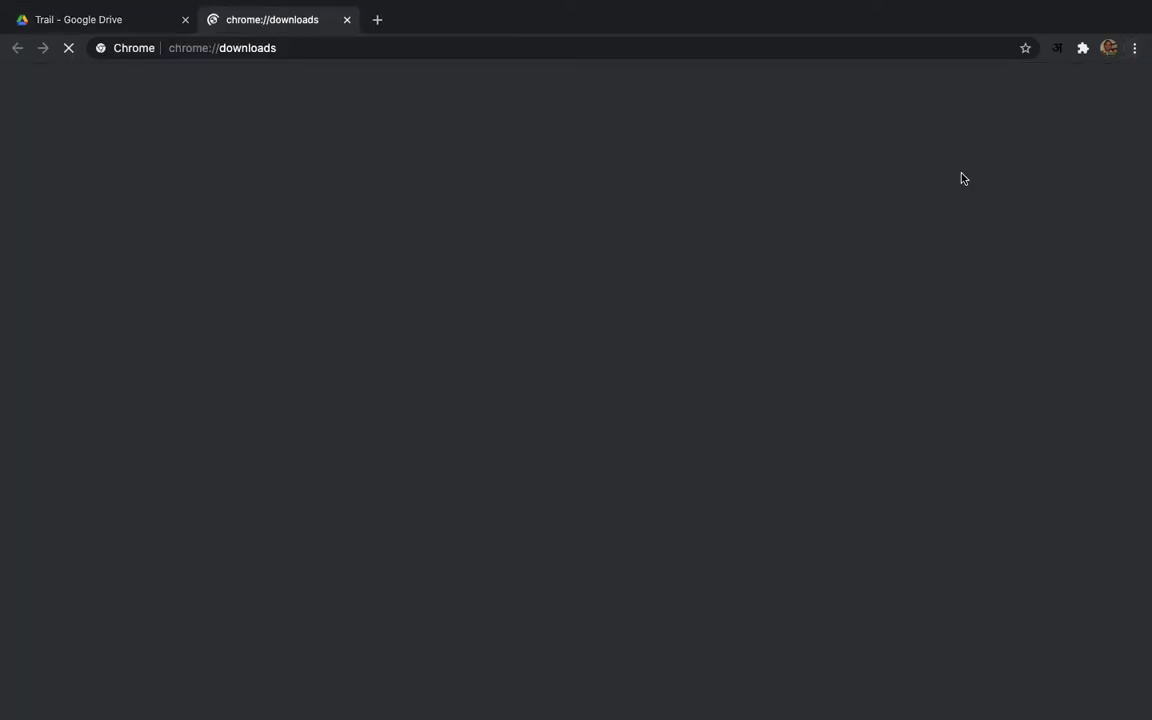
pyautogui.click(417, 240)
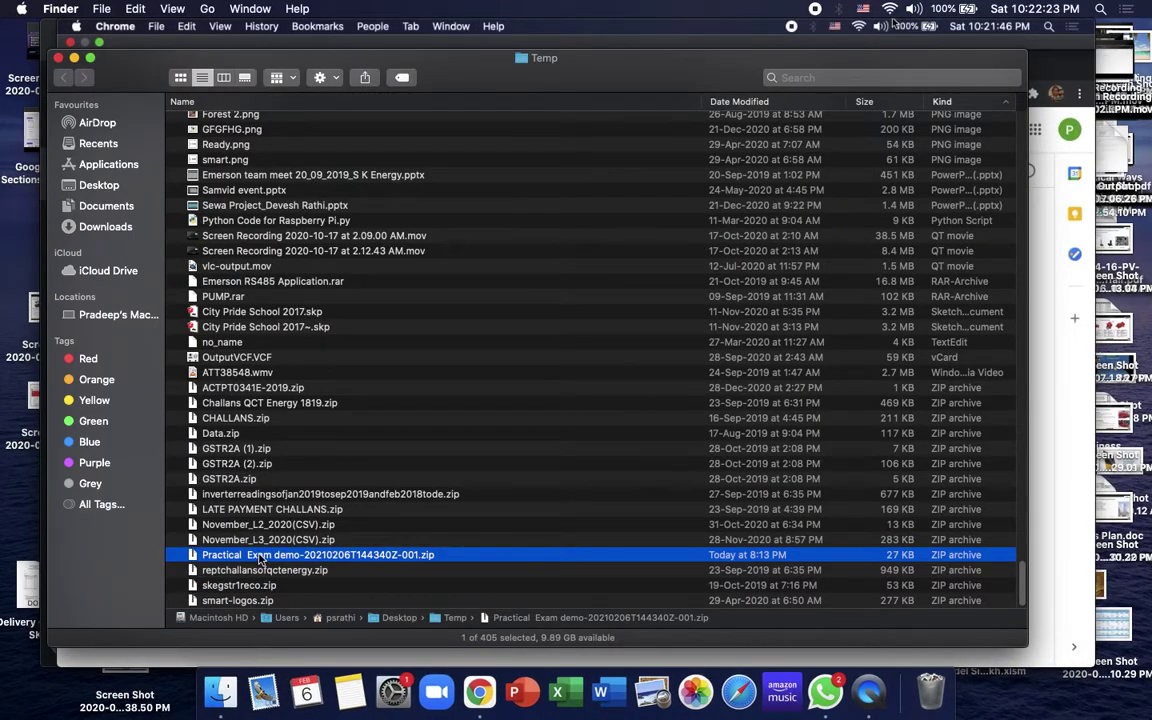
# Extract the Practical Exam demo zip and open the unzipped folder.
pyautogui.doubleClick(258, 556)
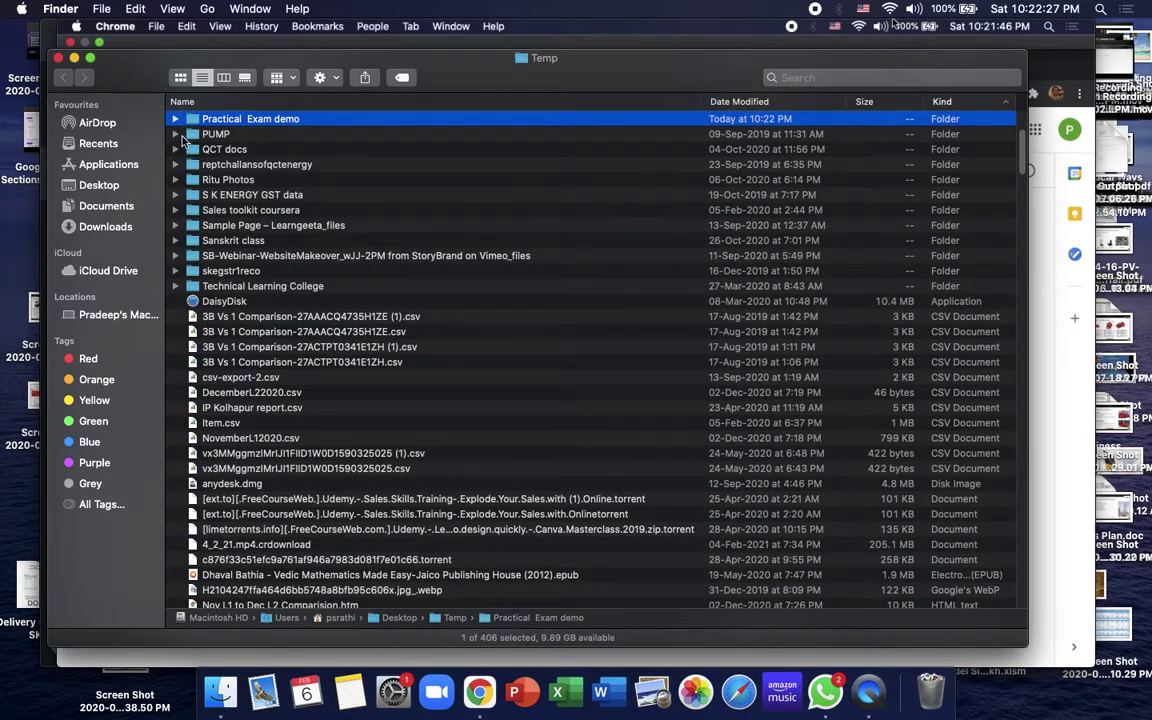
pyautogui.click(175, 119)
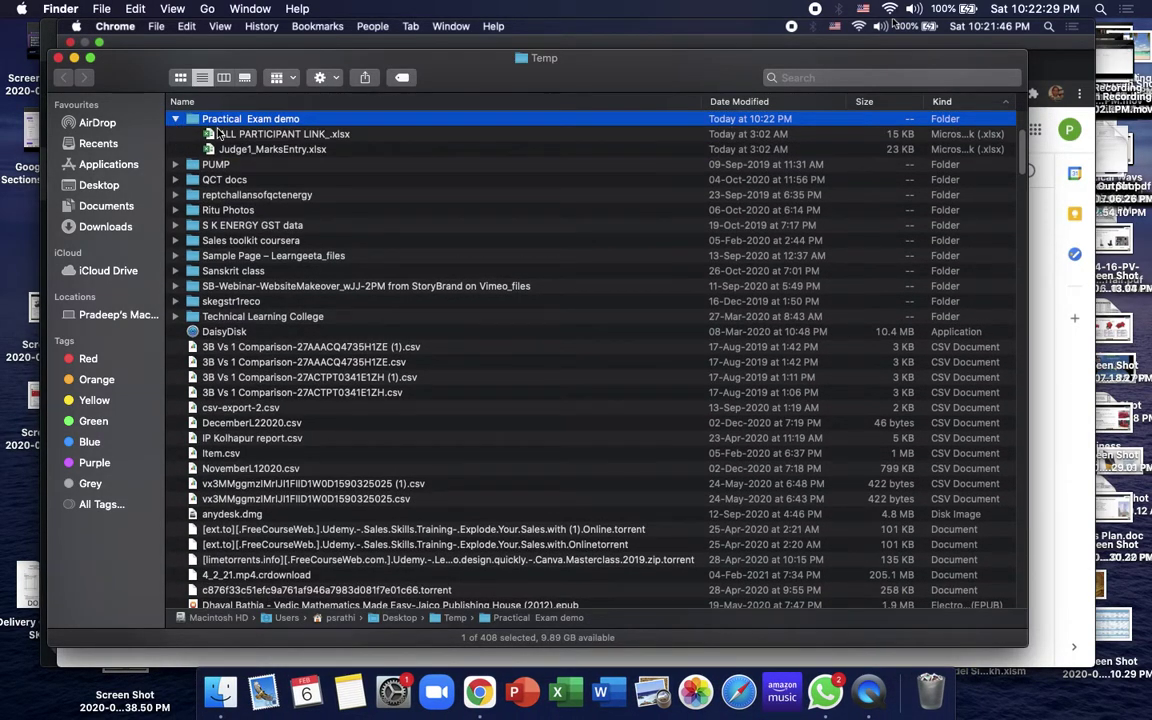
pyautogui.doubleClick(235, 122)
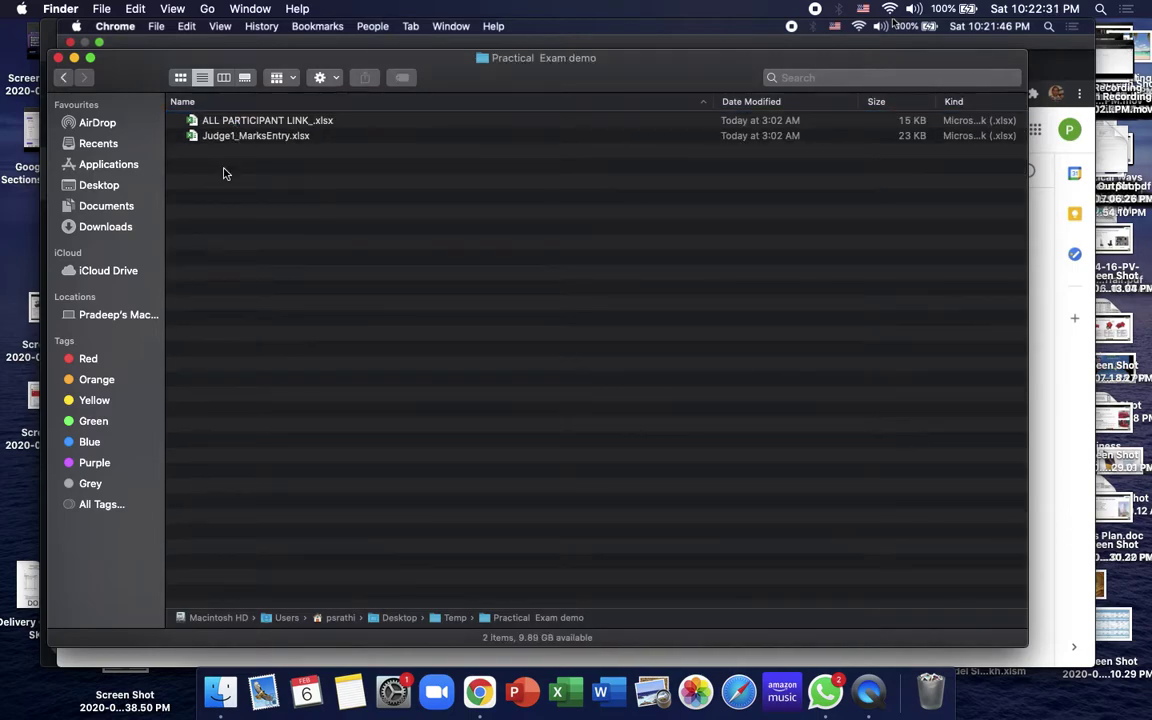
# Put Judge1_MarksEntry.xlsx into rename mode, with the cursor after Judge1.
pyautogui.click(281, 137)
pyautogui.click(270, 117)
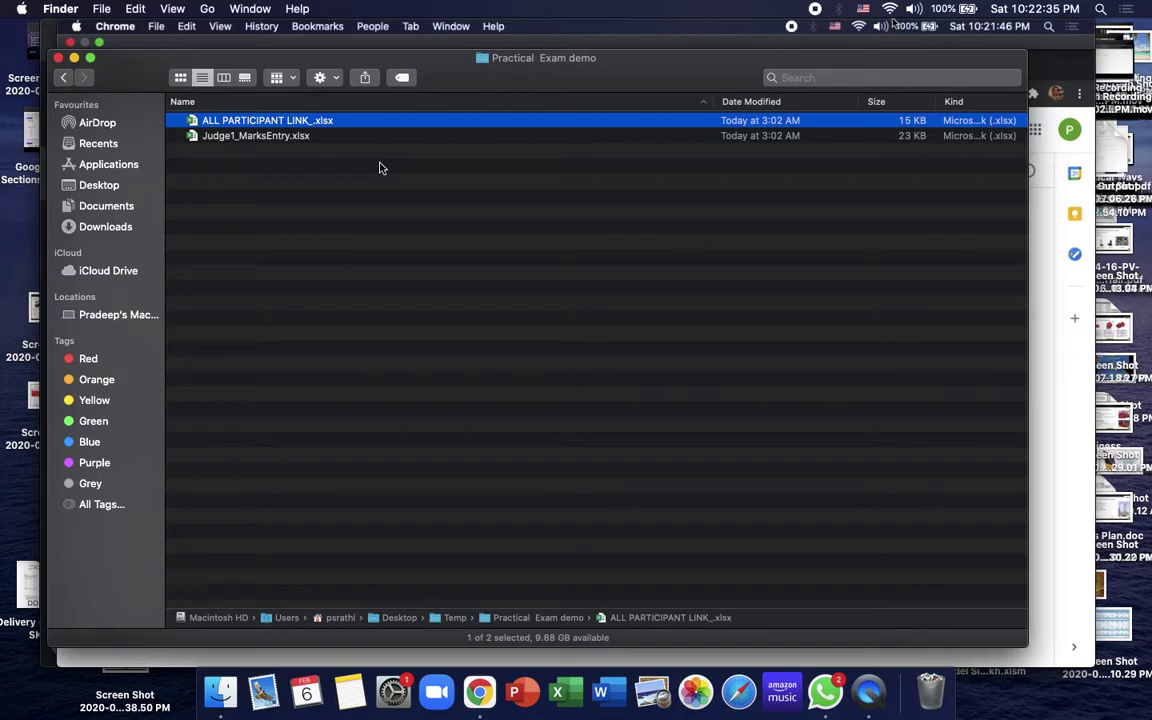
pyautogui.click(252, 139)
pyautogui.click(265, 141)
pyautogui.click(232, 136)
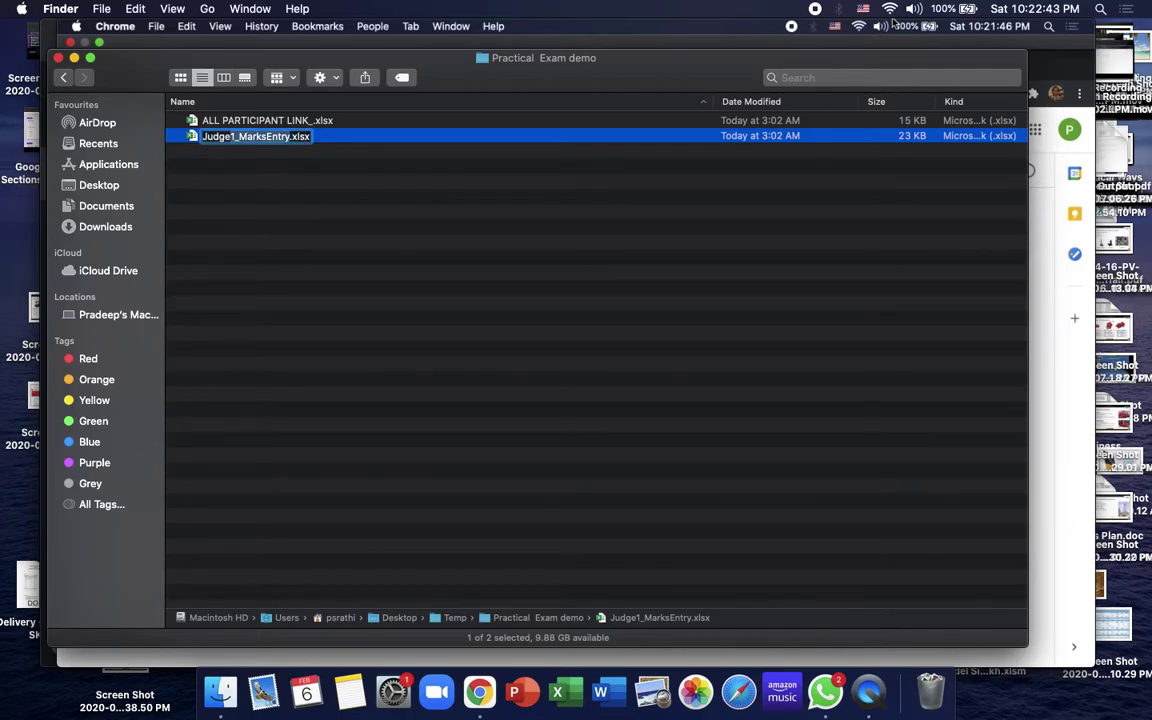
# Rename the file to Judge 1.xlsx and duplicate it as Judge 2.xlsx.
pyautogui.press('Delete')
pyautogui.press('Delete')
pyautogui.press('Delete')
pyautogui.press('Delete')
pyautogui.press('Delete')
pyautogui.press('Delete')
pyautogui.press('Delete')
pyautogui.press('Delete')
pyautogui.press('Delete')
pyautogui.press('Delete')
pyautogui.press('Delete')
pyautogui.press('Left')
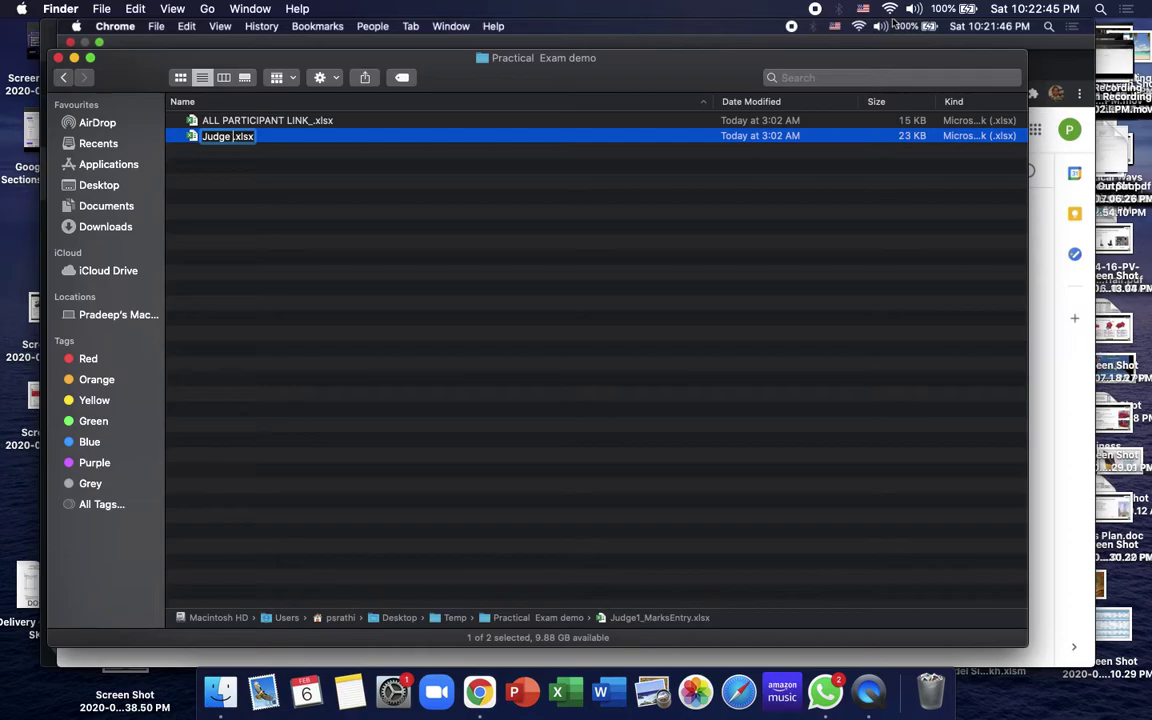
pyautogui.press('Return')
pyautogui.press('super+c')
pyautogui.press('super+v')
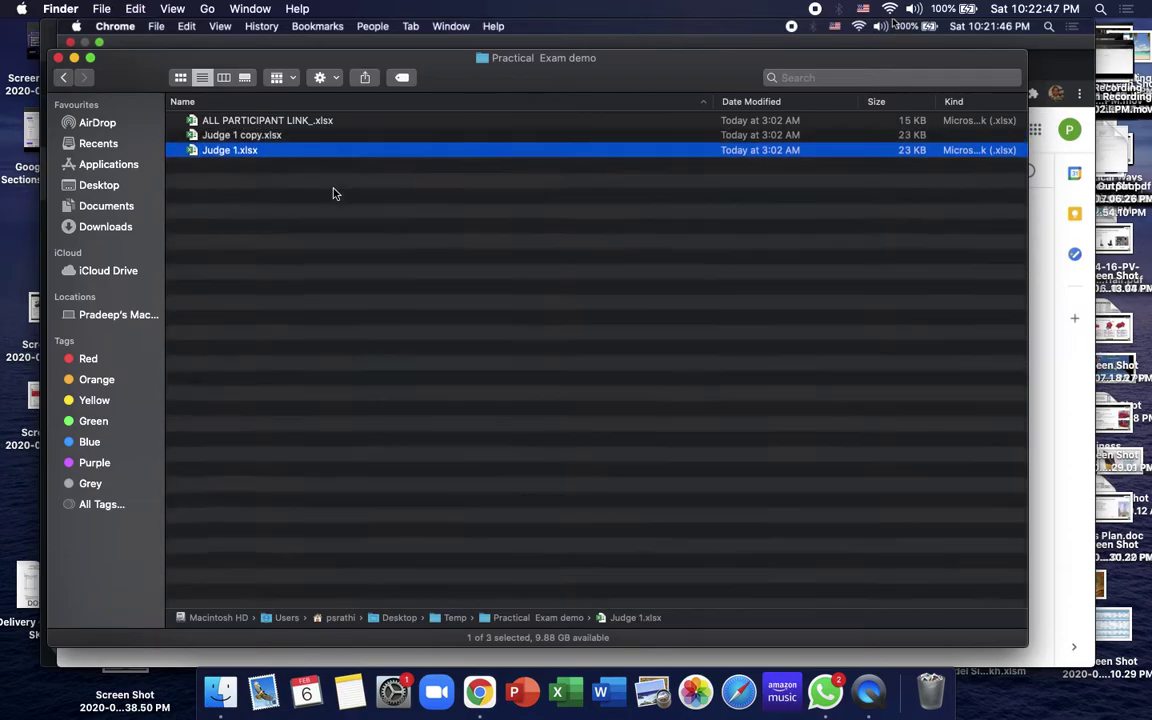
pyautogui.press('Return')
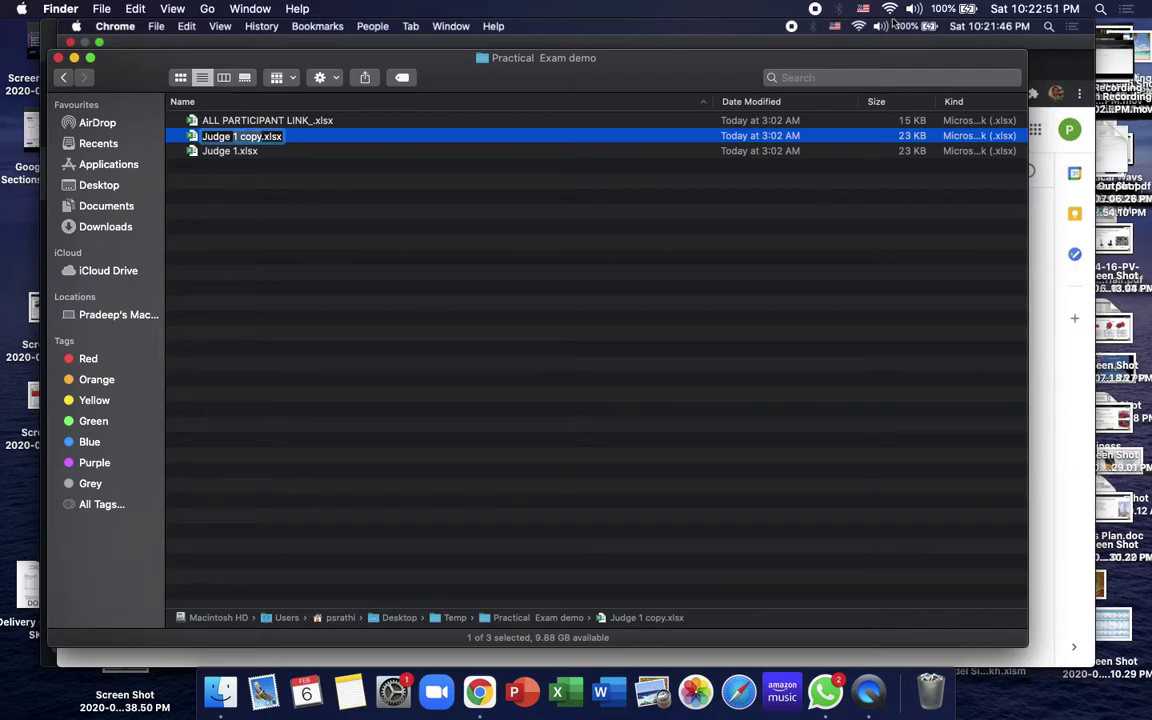
pyautogui.write('Judge 2')
pyautogui.press('Return')
# Duplicate Judge 2.xlsx and rename the copy Judge 3.xlsx.
pyautogui.press('super+d')
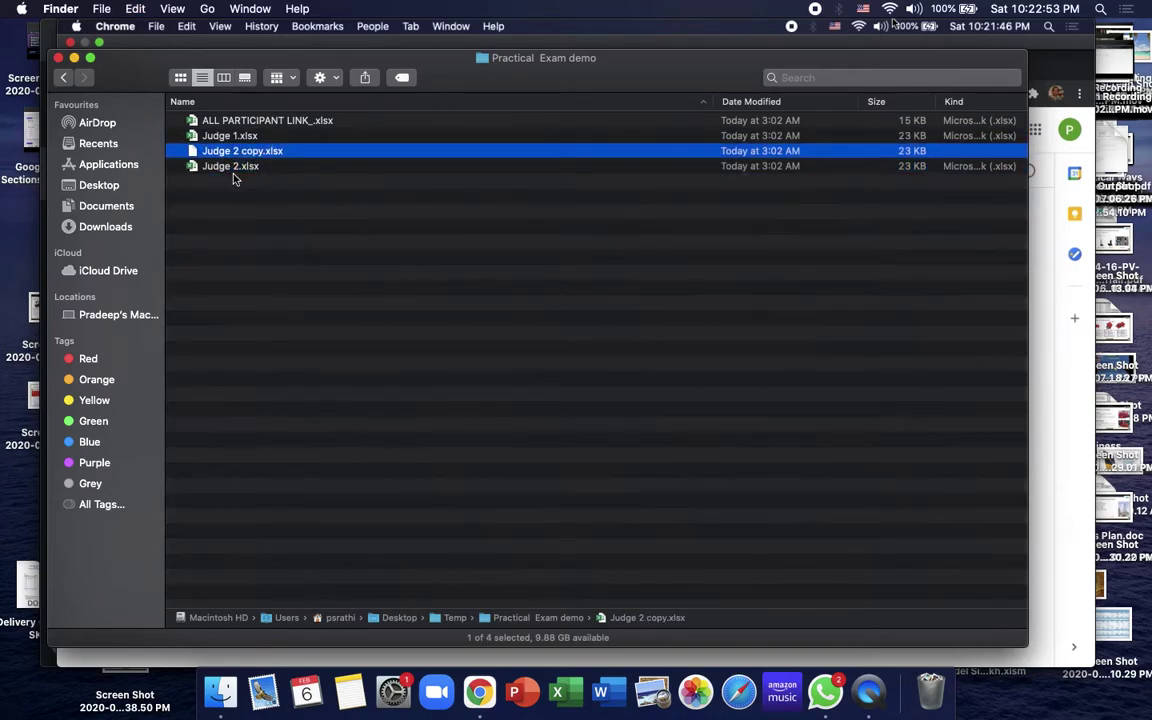
pyautogui.press('Return')
pyautogui.press('Right')
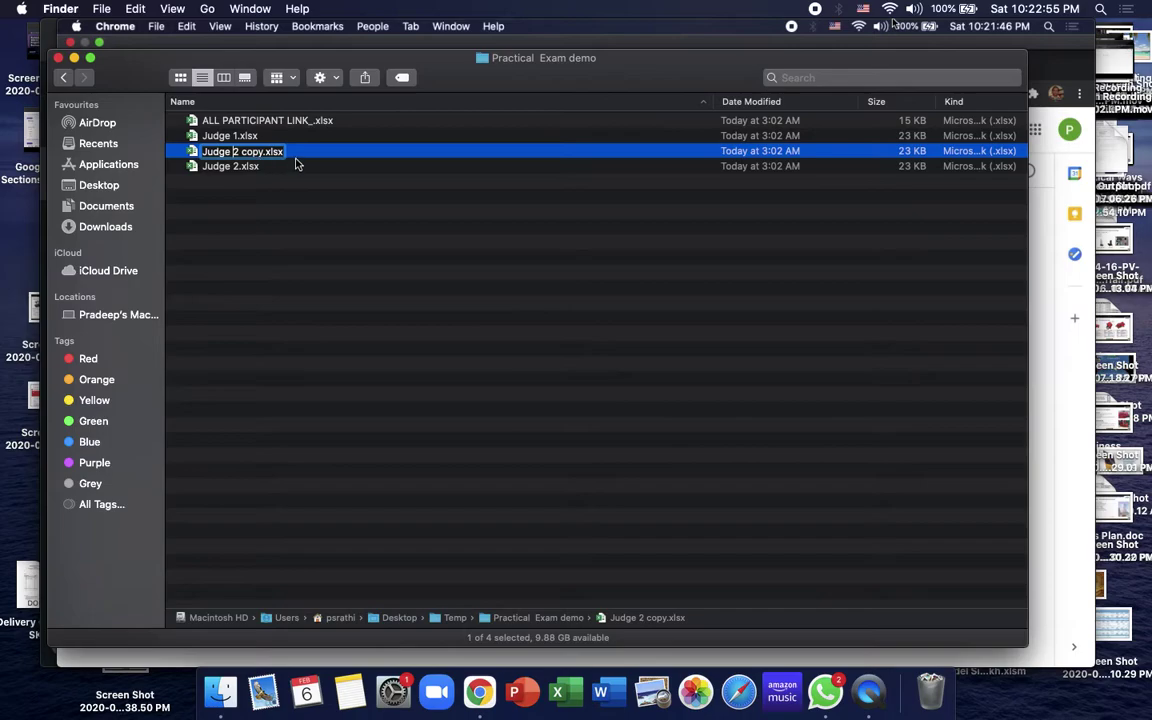
pyautogui.press('Left')
pyautogui.press('Left')
pyautogui.press('Left')
pyautogui.press('Left')
pyautogui.press('Left')
pyautogui.press('BackSpace')
pyautogui.write('3')
pyautogui.press('Delete')
pyautogui.press('Delete')
pyautogui.press('Delete')
pyautogui.press('Delete')
pyautogui.press('Delete')
pyautogui.press('Return')
# Duplicate Judge 3.xlsx and rename the copy Judge 4.xlsx.
pyautogui.press('super+d')
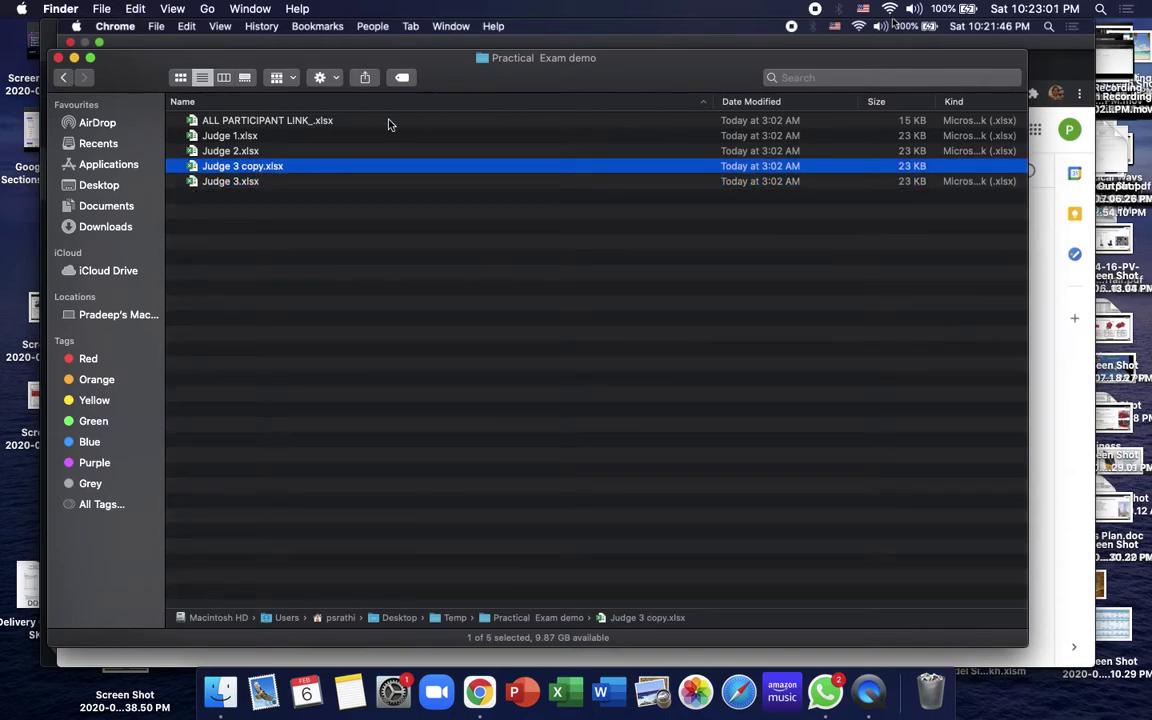
pyautogui.click(234, 167)
pyautogui.doubleClick(234, 167)
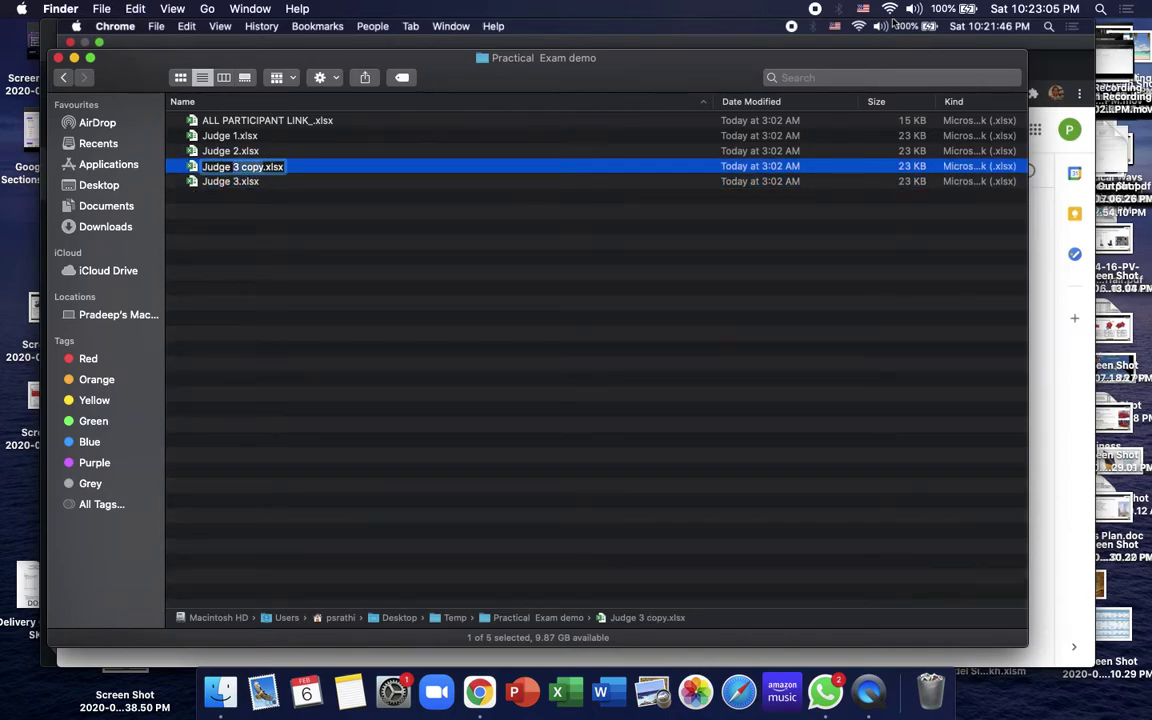
pyautogui.write('Judge 4')
pyautogui.press('Return')
# Review the four Judge files in Finder, then switch back to Chrome.
pyautogui.click(300, 271)
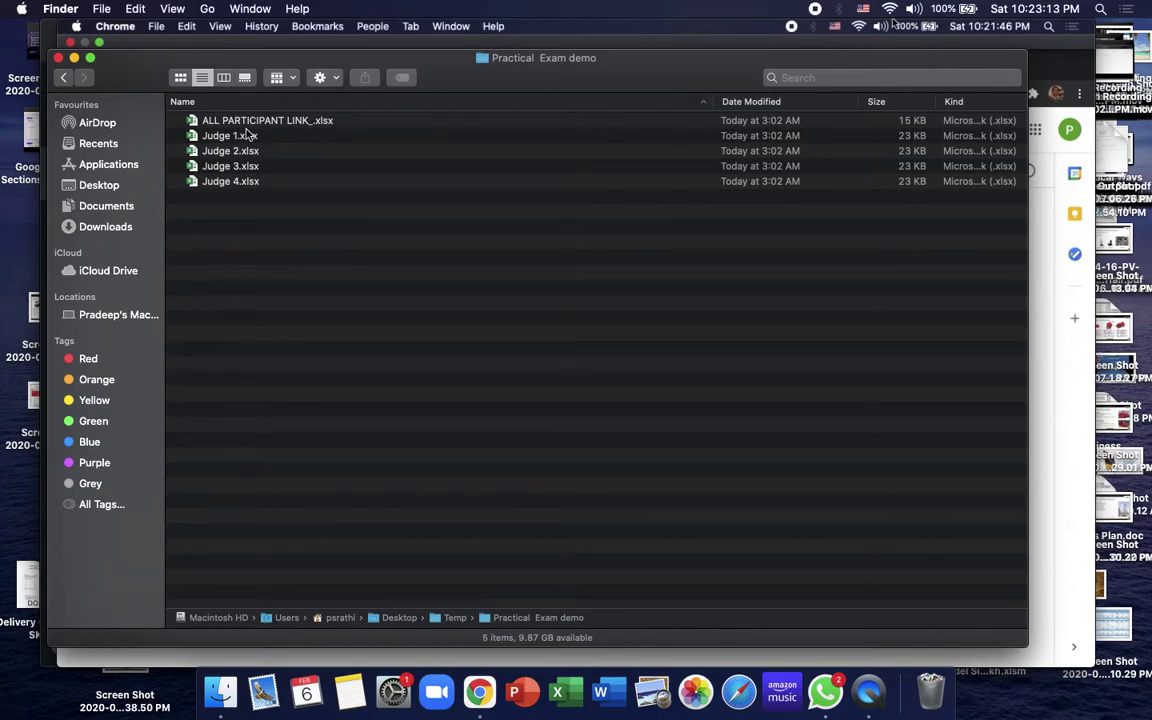
pyautogui.click(246, 138)
pyautogui.hotkey('shift', 'Down')
pyautogui.hotkey('shift', 'Down')
pyautogui.hotkey('shift', 'Down')
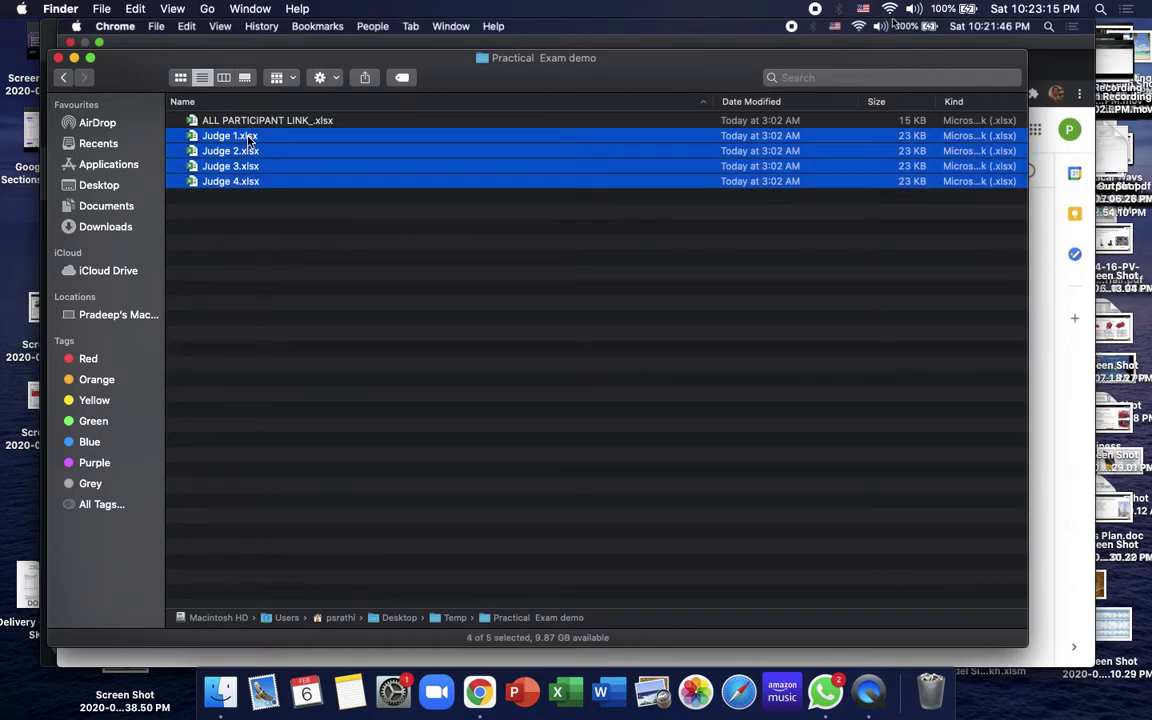
pyautogui.press('Up')
pyautogui.press('Up')
pyautogui.press('Up')
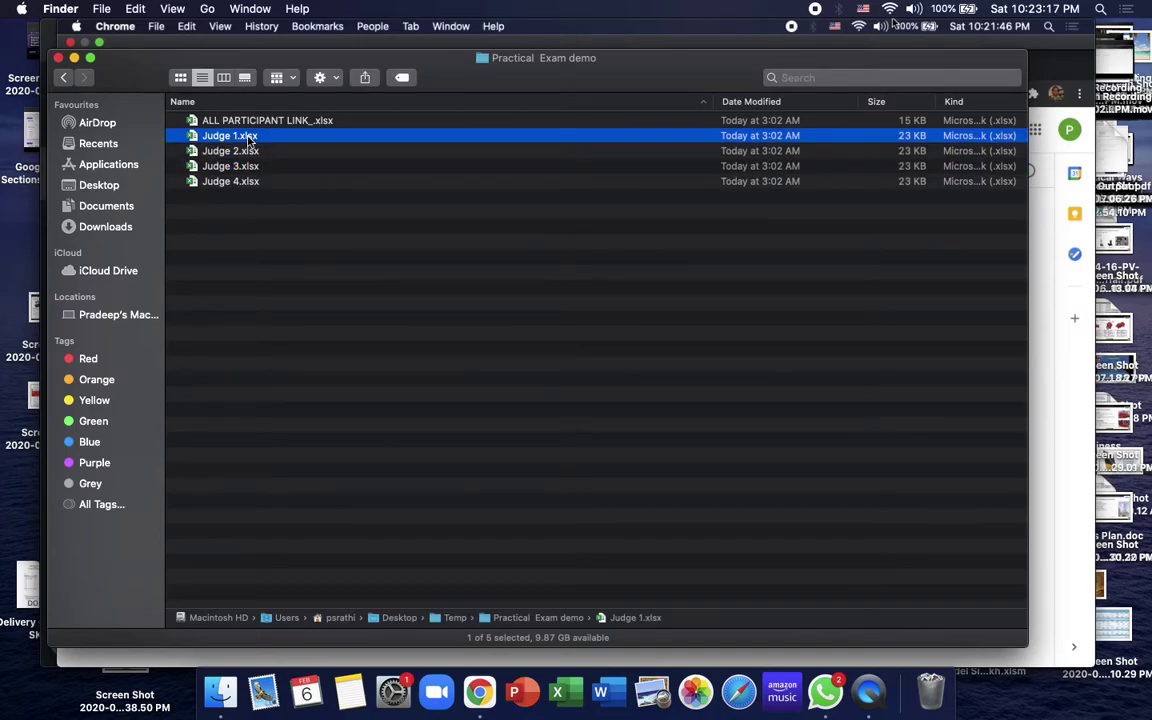
pyautogui.press('Down')
pyautogui.press('Down')
pyautogui.press('Down')
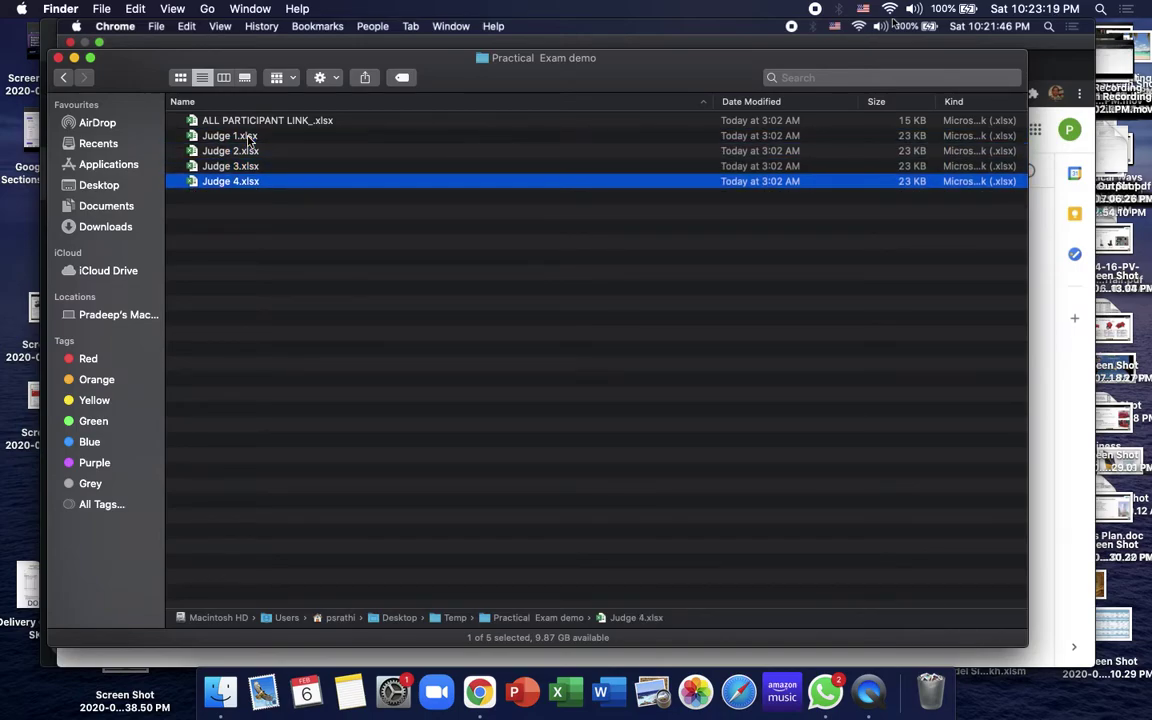
pyautogui.click(252, 273)
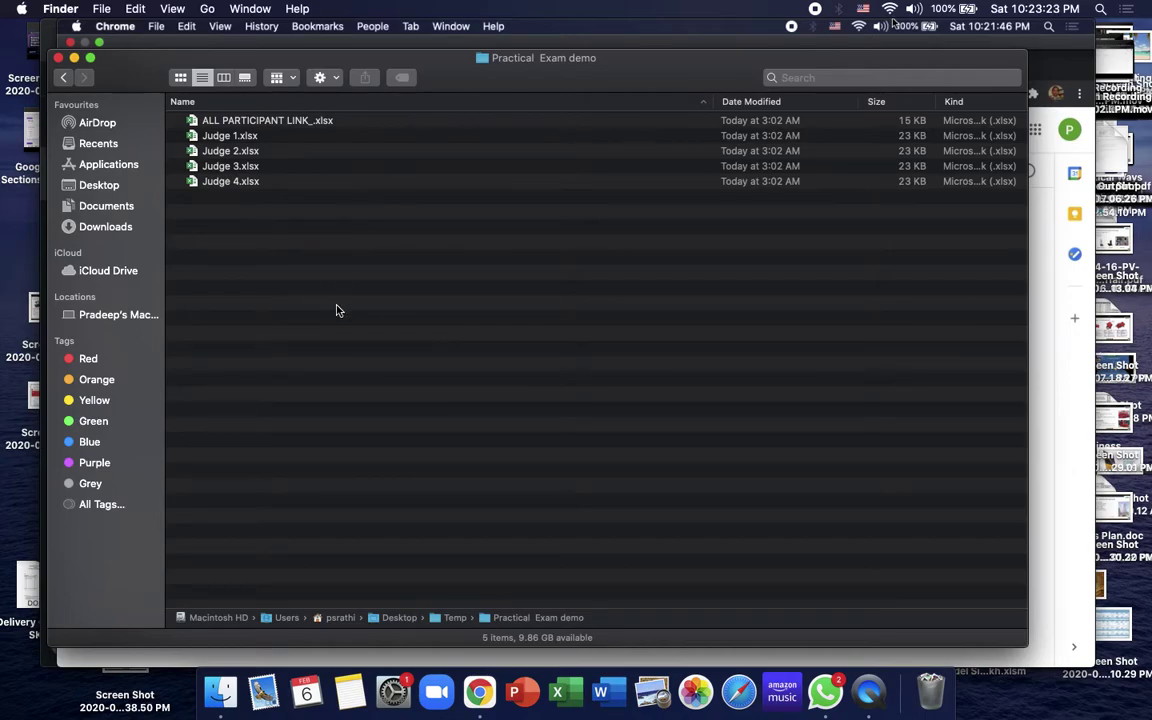
pyautogui.click(1042, 283)
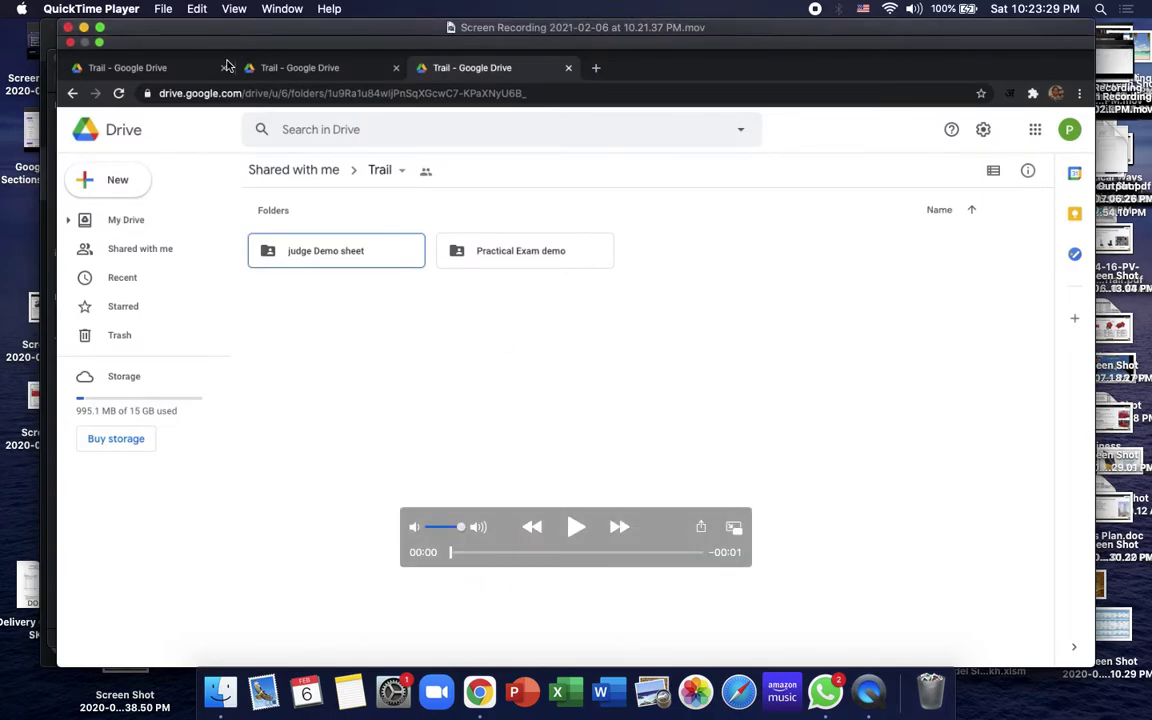
pyautogui.press('super+Tab')
pyautogui.press('super+Tab')
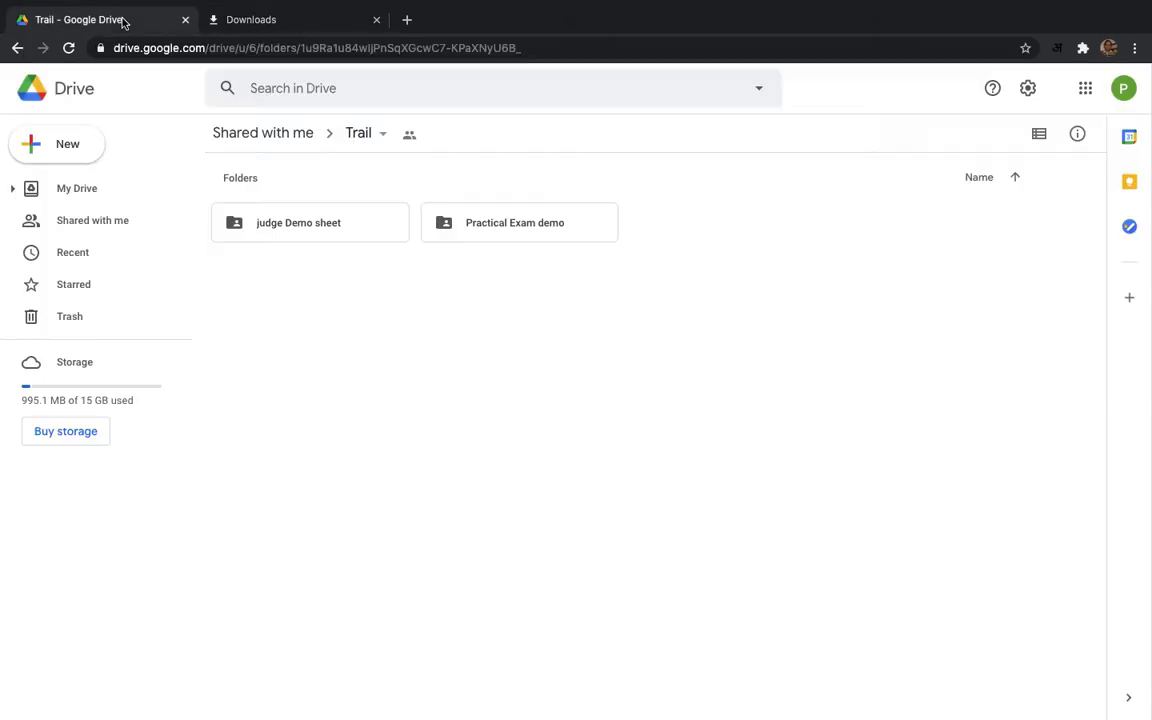
# Go to My Drive from the Drive tab.
pyautogui.click(118, 19)
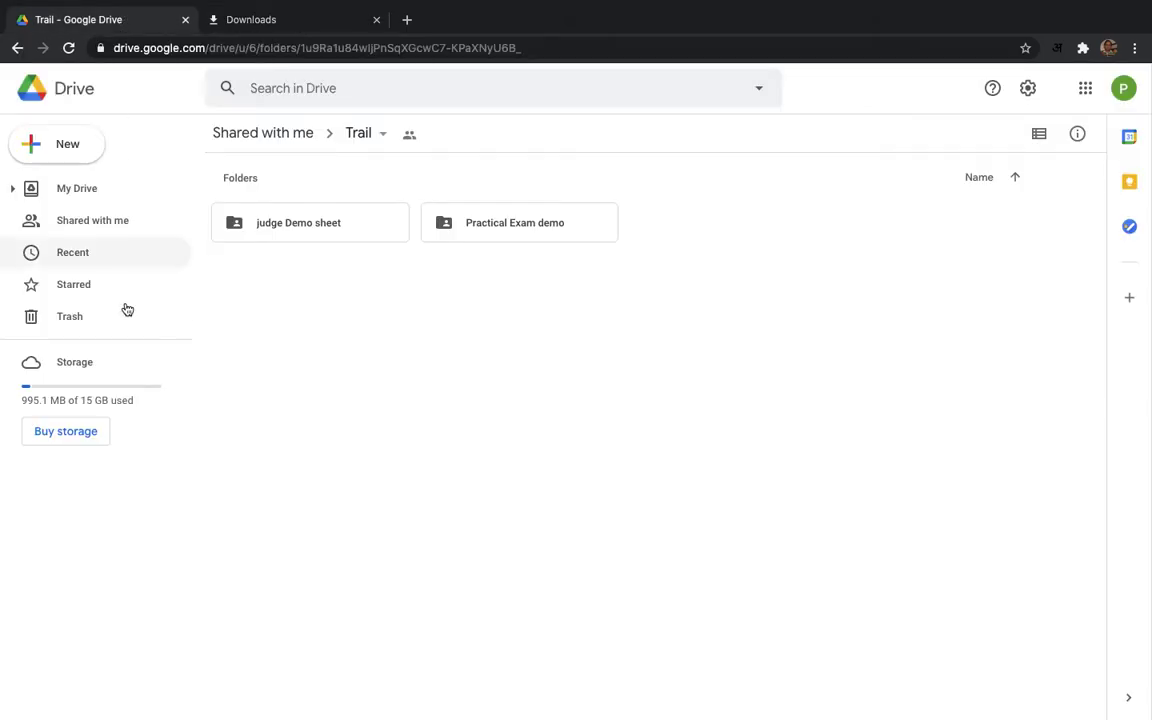
pyautogui.click(80, 197)
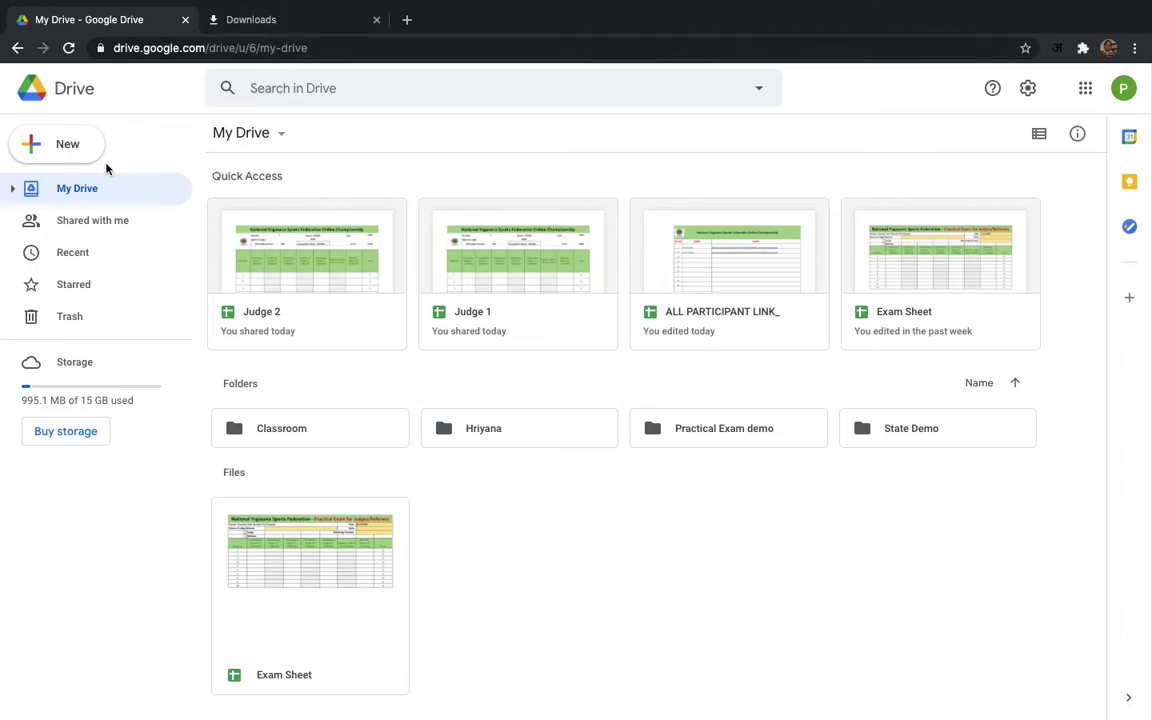
pyautogui.rightClick(505, 528)
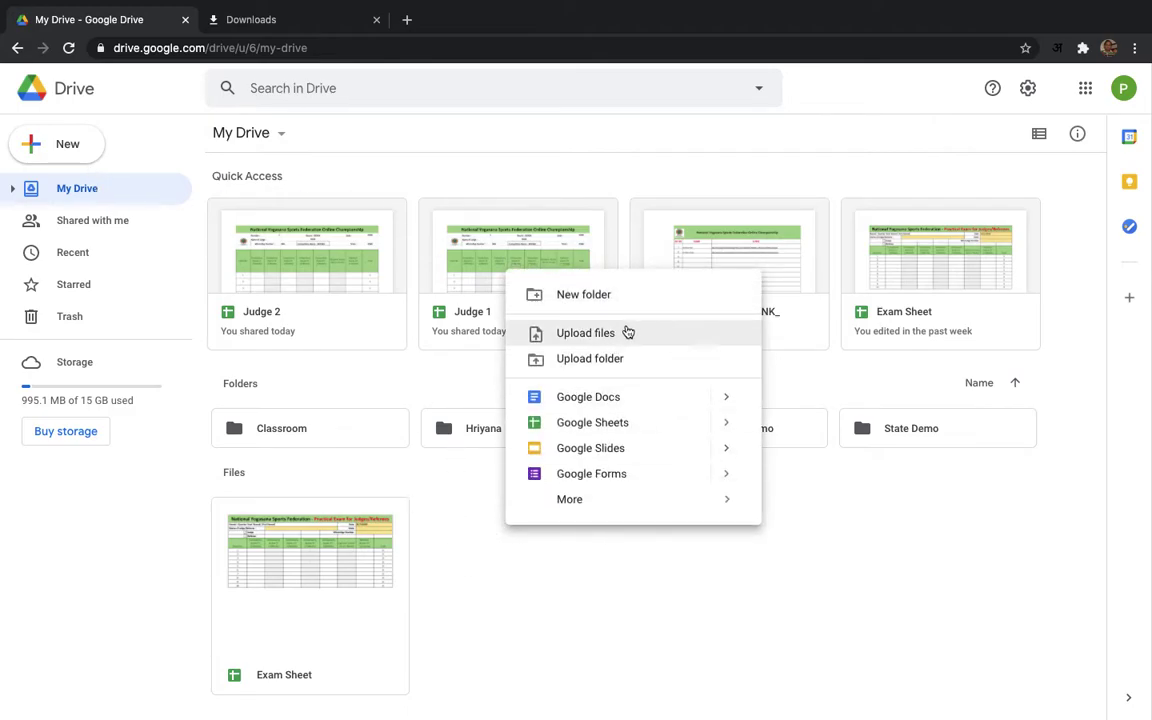
pyautogui.click(573, 609)
# Check the Temp folder in Finder, then open My Drive's new-item menu.
pyautogui.press('super+Tab')
pyautogui.press('super+Tab')
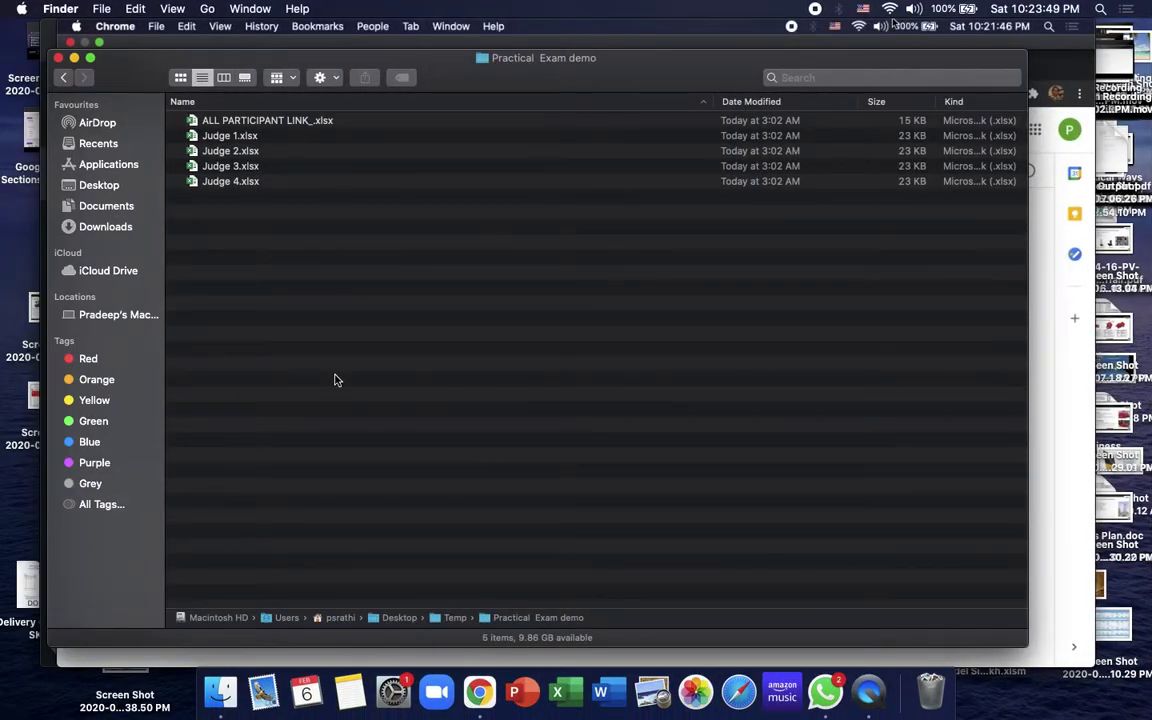
pyautogui.press('super+Up')
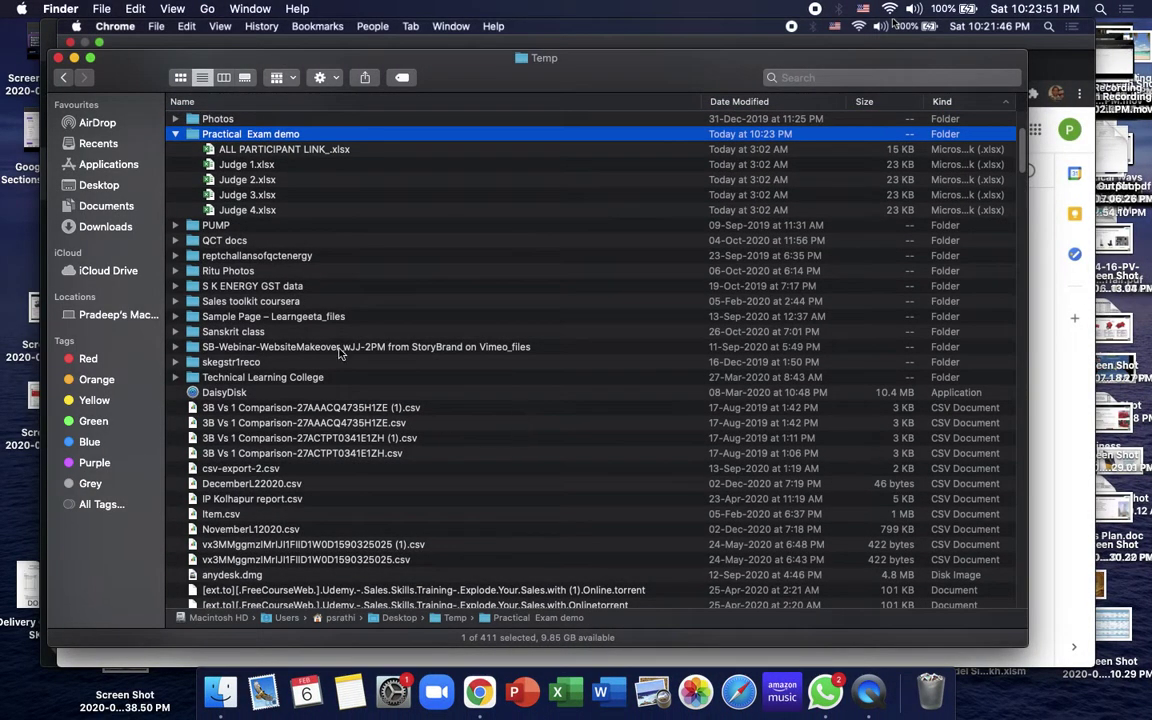
pyautogui.press('super+Tab')
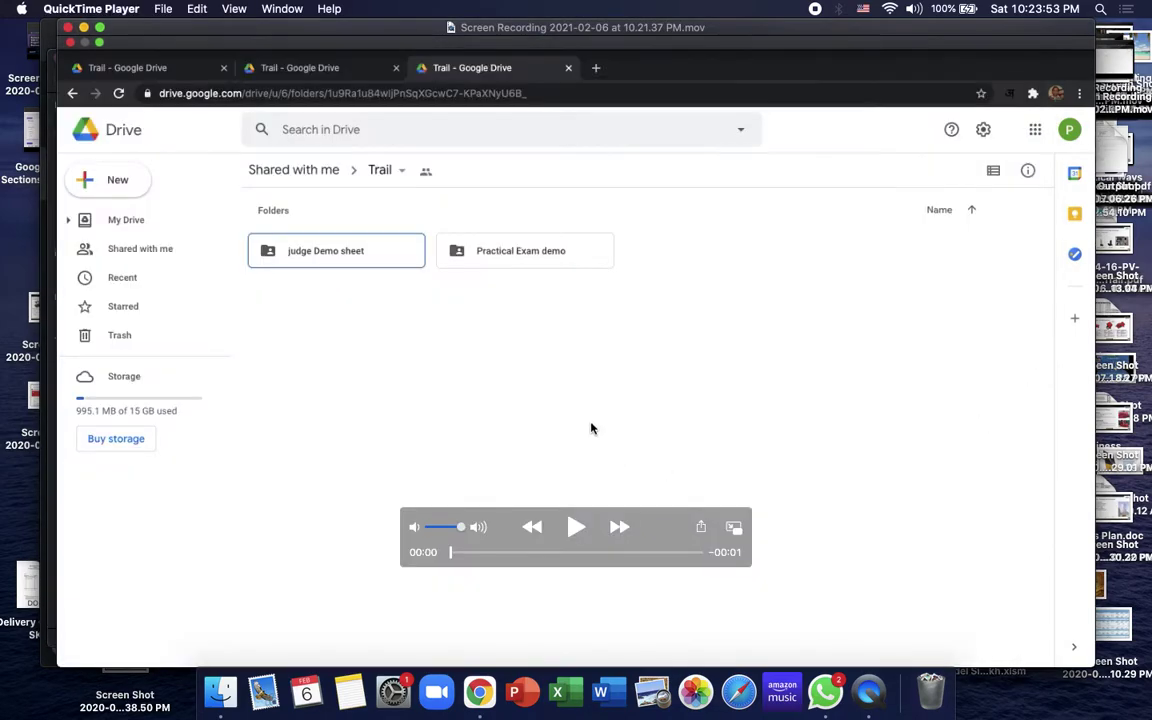
pyautogui.press('super+Tab')
pyautogui.press('super+Tab')
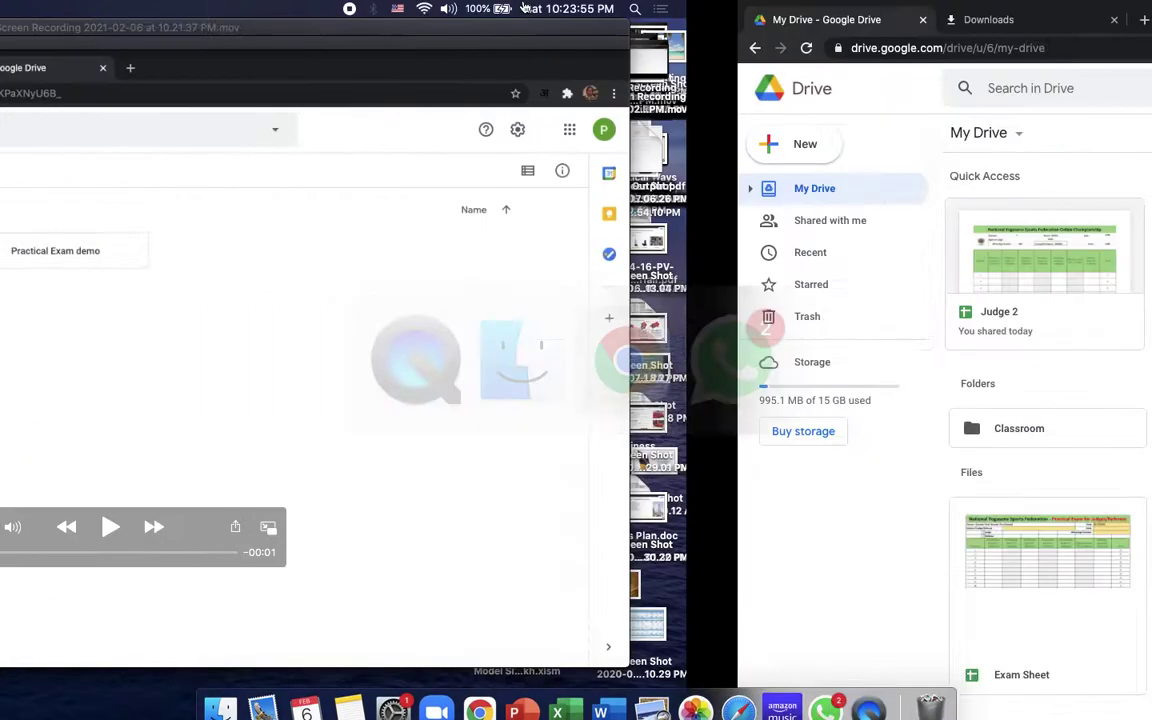
pyautogui.rightClick(501, 540)
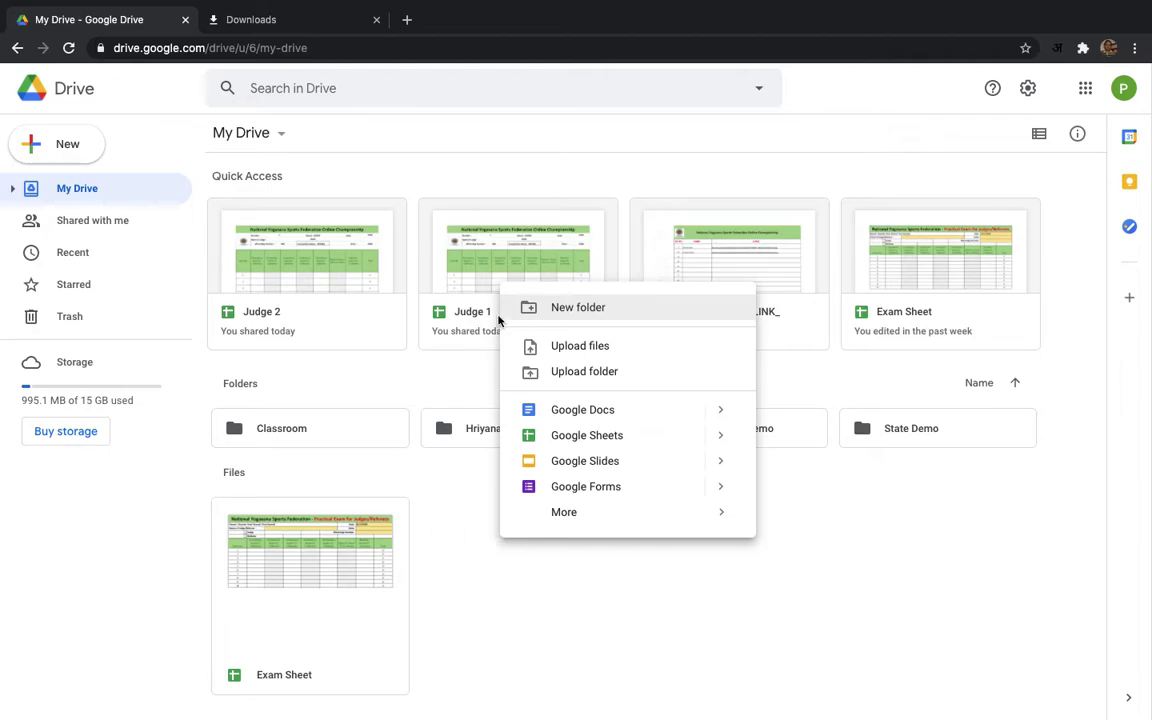
# Make a My Drive folder called 'Judges Evaluation Files' and open the empty folder.
pyautogui.click(584, 309)
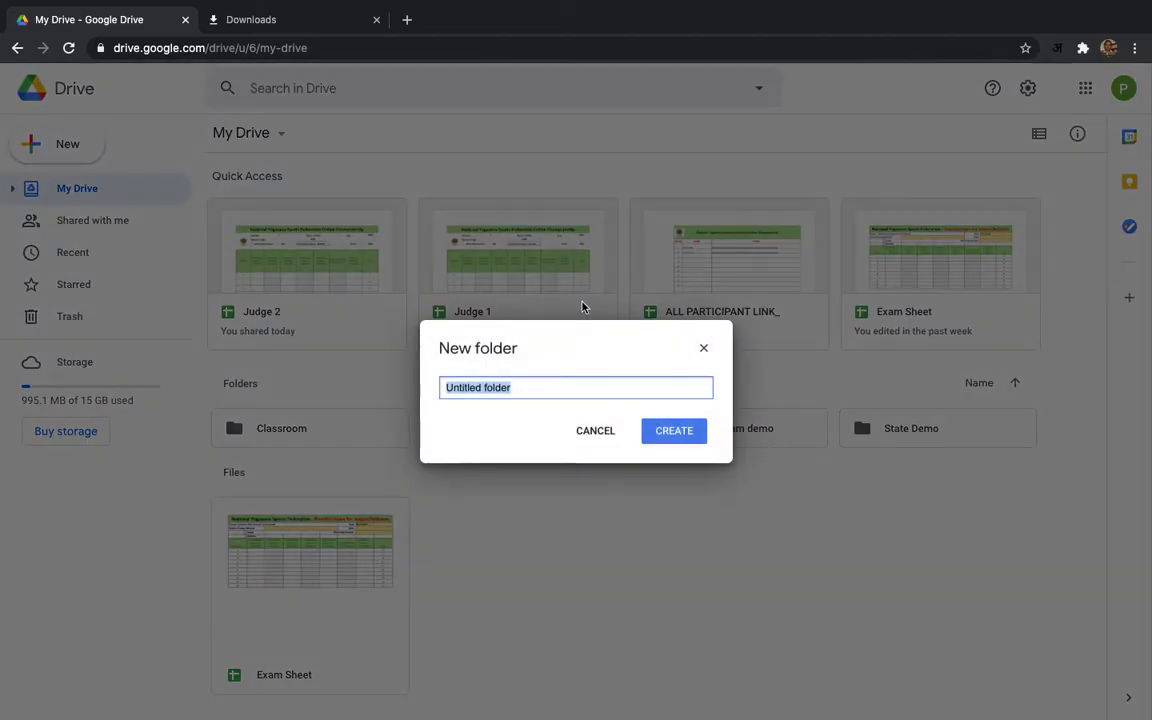
pyautogui.write('Judges Eva')
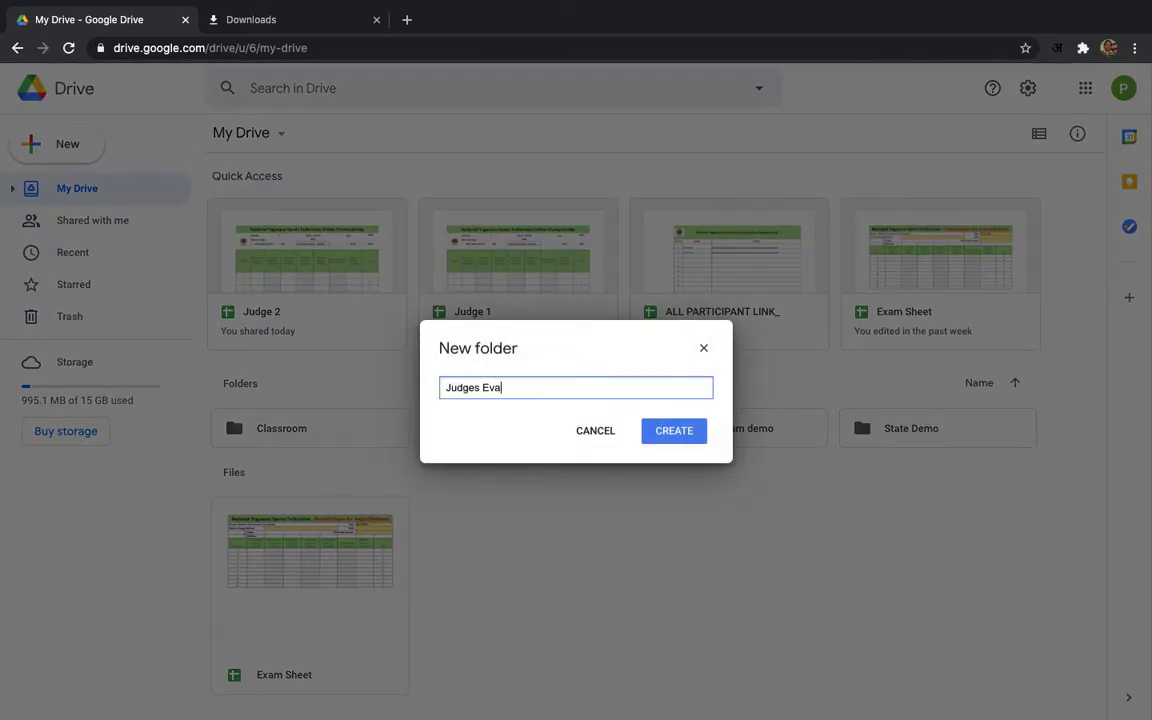
pyautogui.write('luation Files')
pyautogui.press('Return')
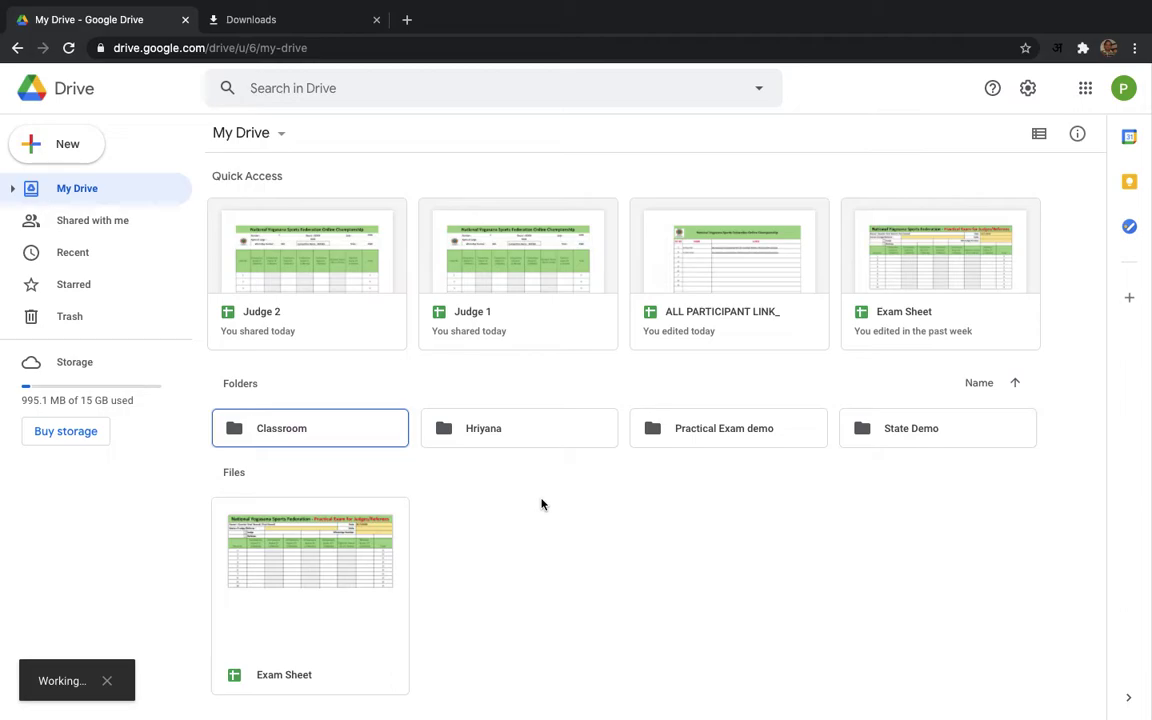
pyautogui.doubleClick(748, 388)
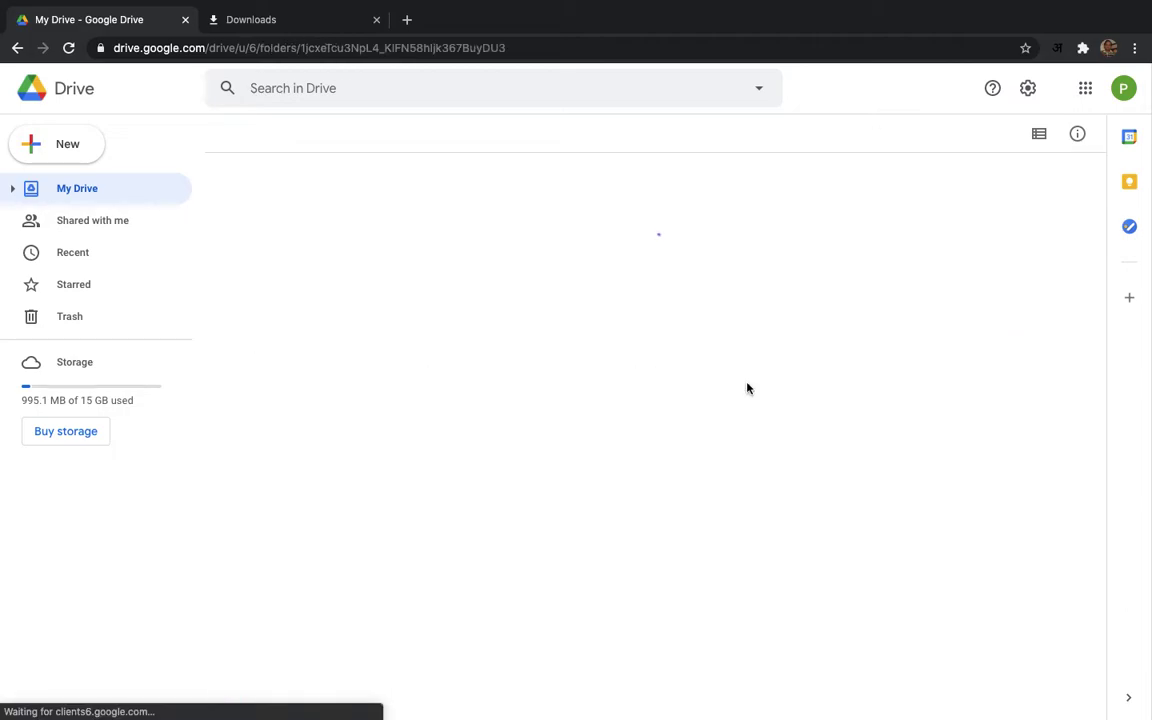
pyautogui.press('super+Tab')
pyautogui.press('super+Tab')
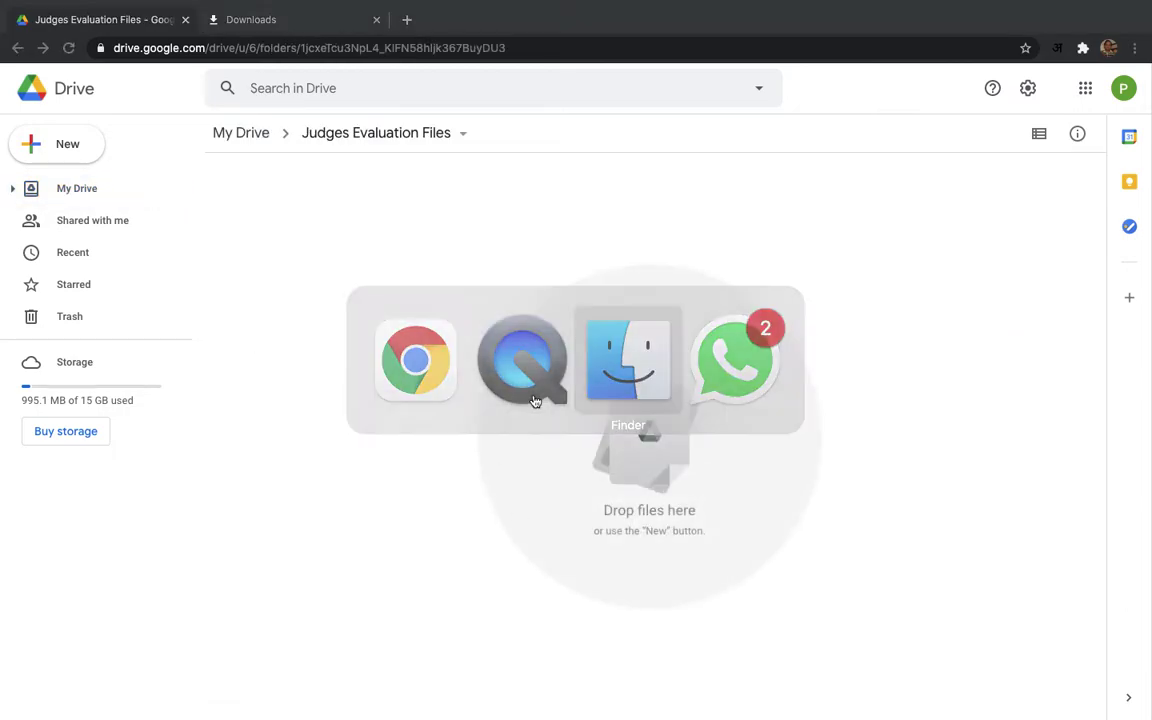
# Upload all five Practical Exam demo spreadsheets (Judge 1–4, ALL PARTICIPANT LINK_) into Judges Evaluation Files.
pyautogui.doubleClick(316, 134)
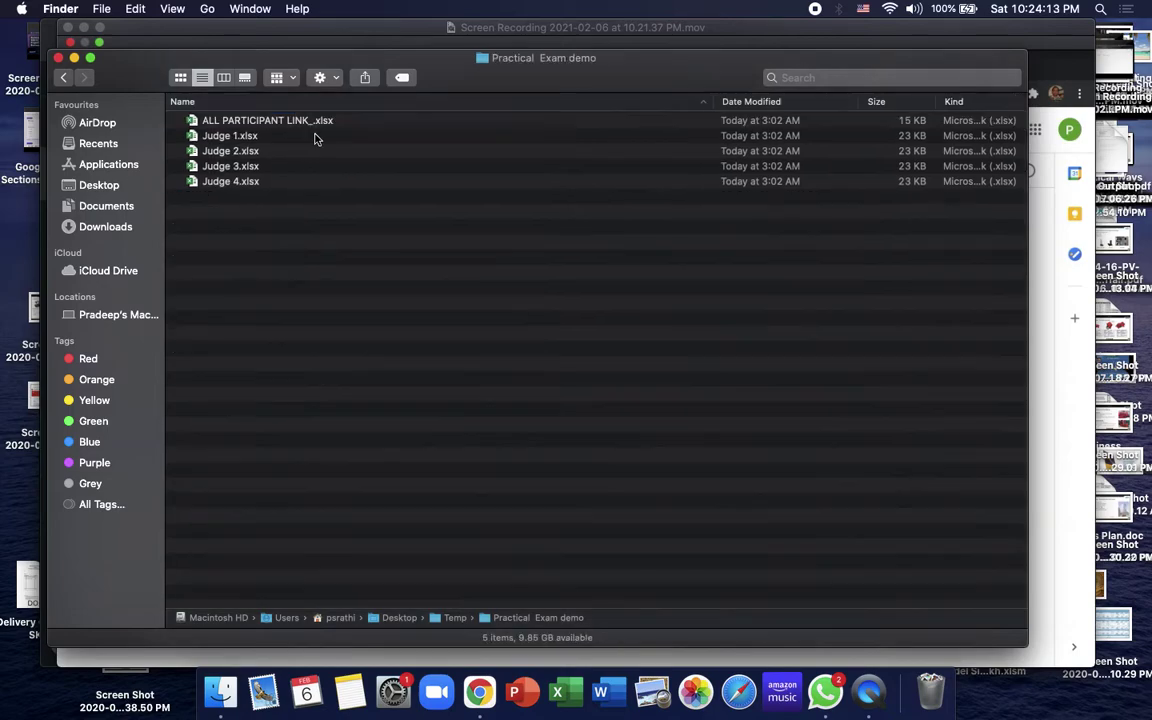
pyautogui.press('super+a')
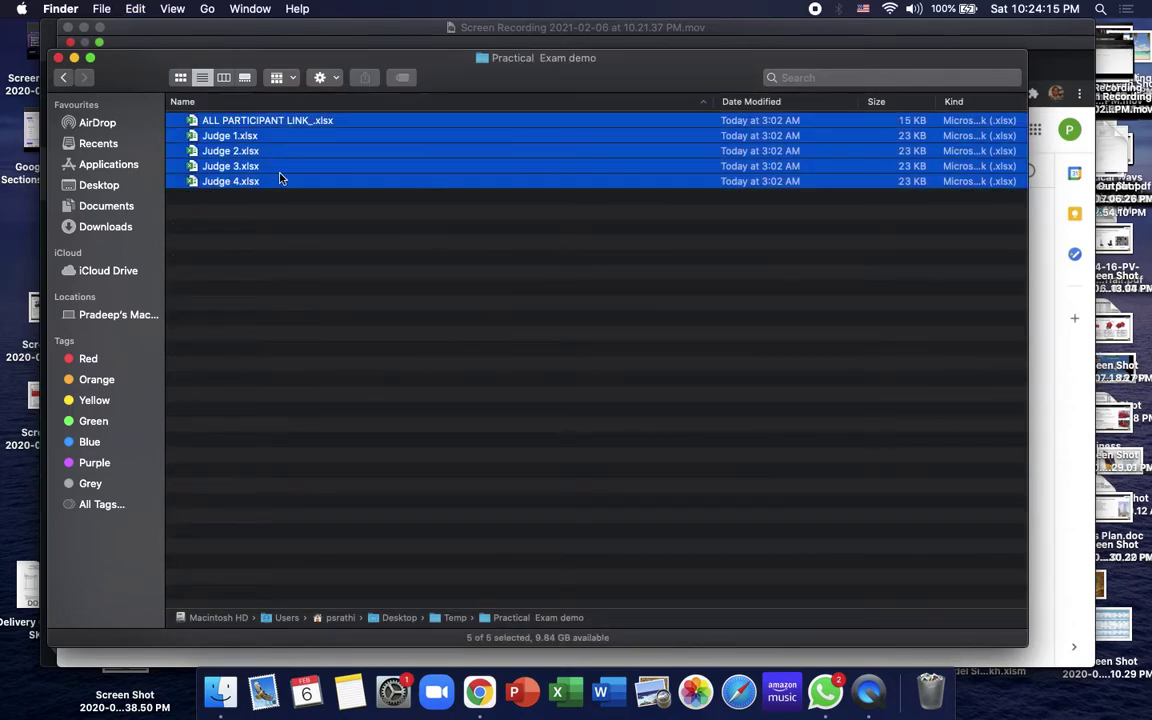
pyautogui.moveTo(270, 181); pyautogui.dragTo(621, 426)
pyautogui.press('super+Tab')
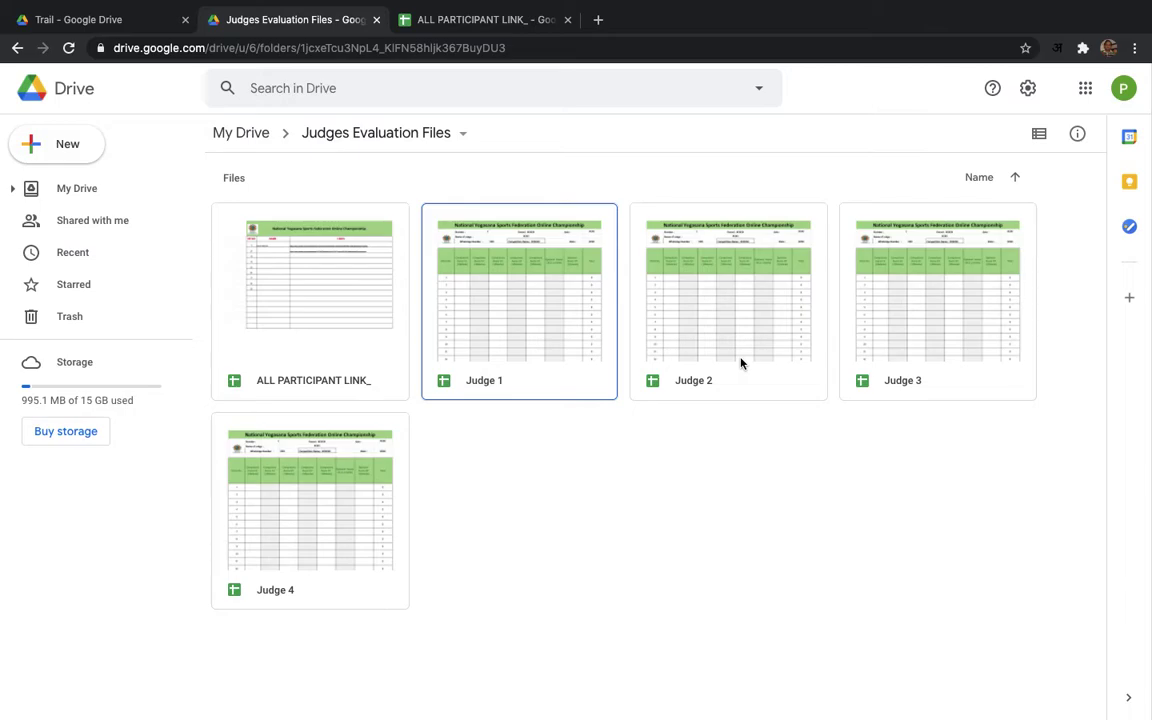
pyautogui.click(1026, 90)
pyautogui.click(906, 139)
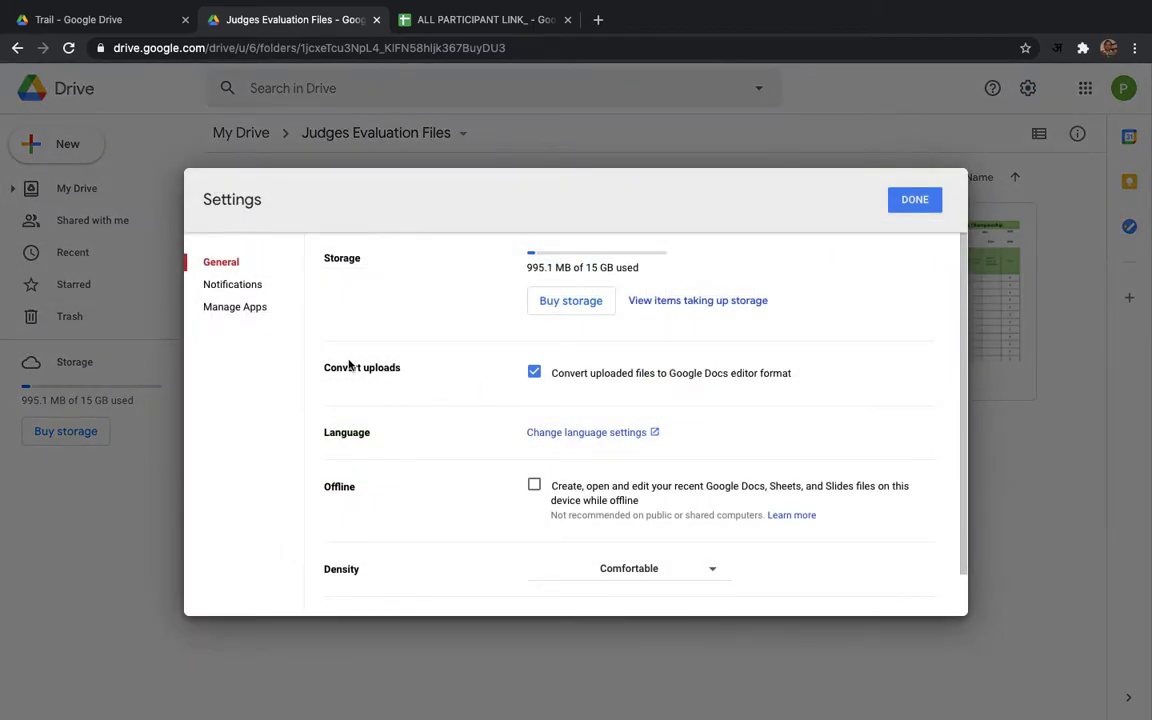
pyautogui.scroll(5, 412, 396)
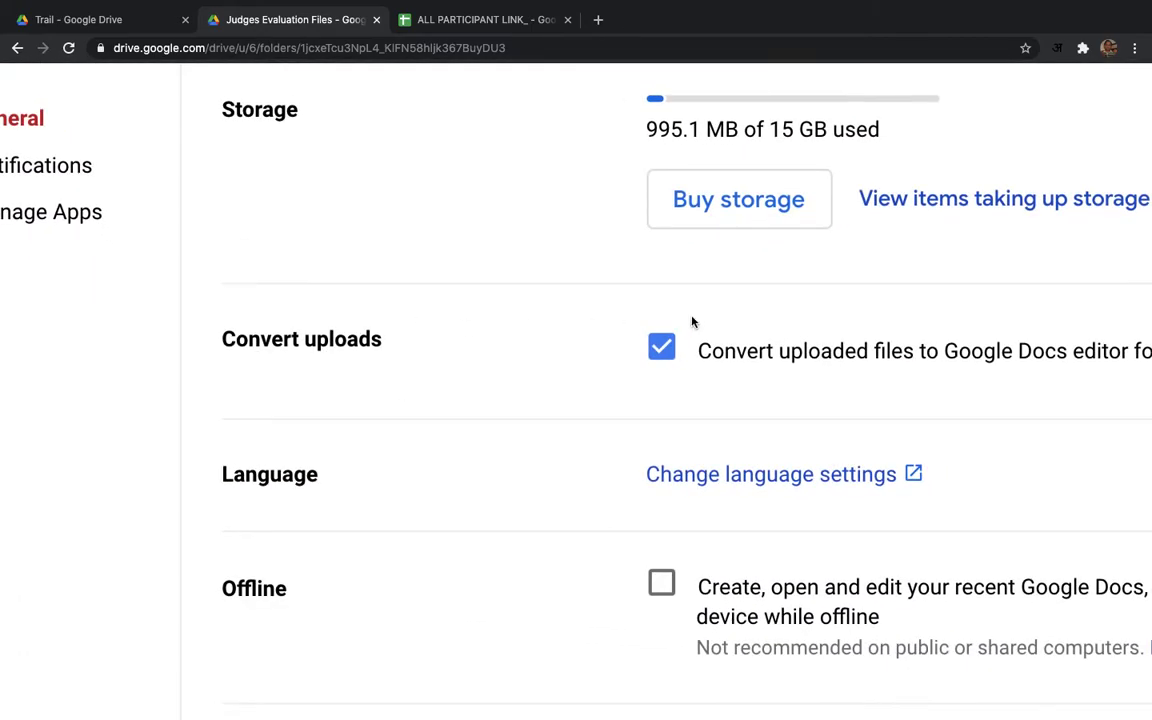
pyautogui.scroll(-5, 692, 321)
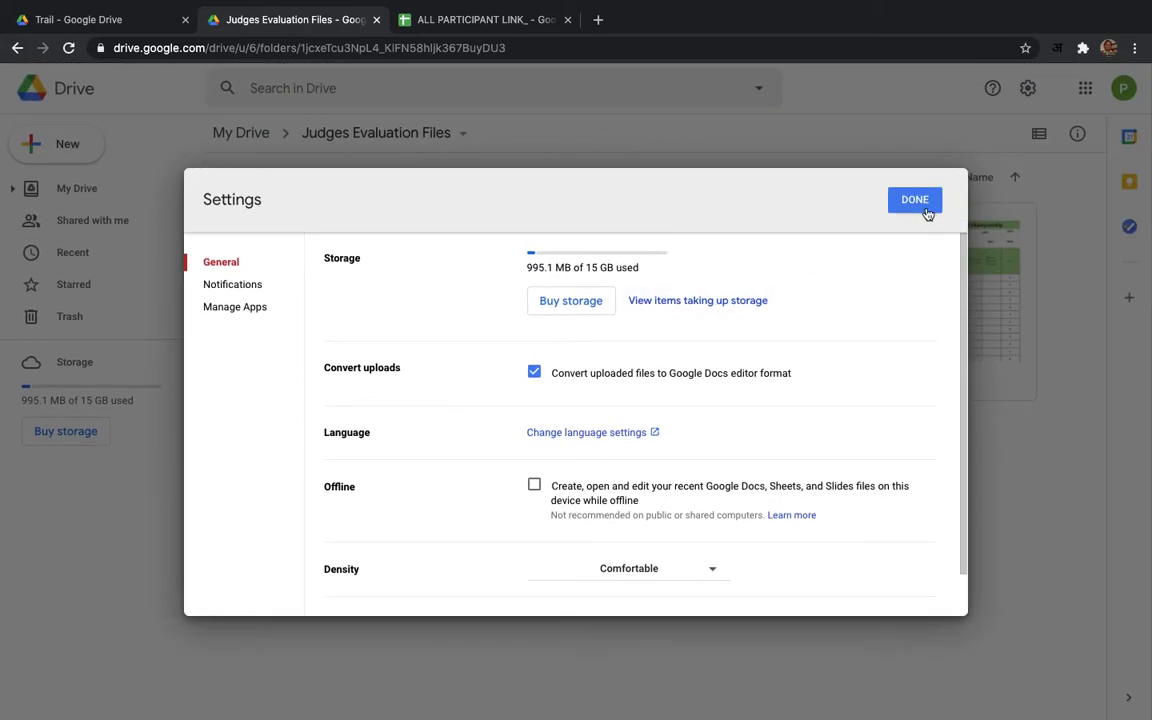
pyautogui.click(914, 200)
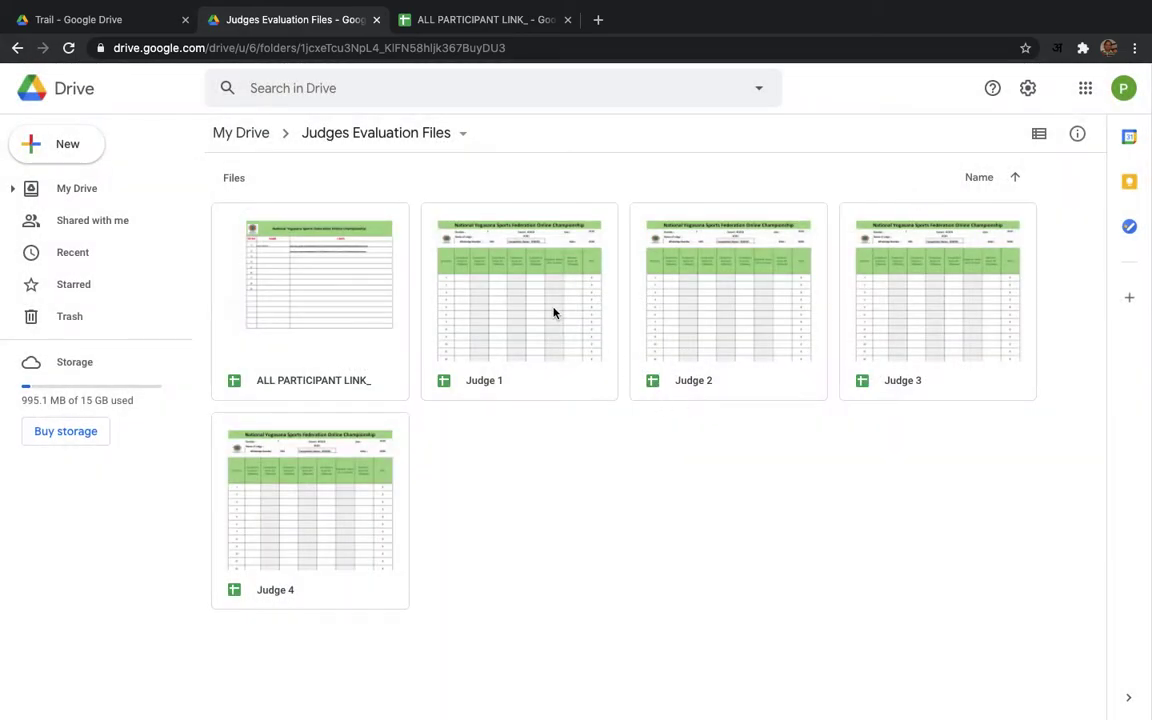
pyautogui.click(553, 313)
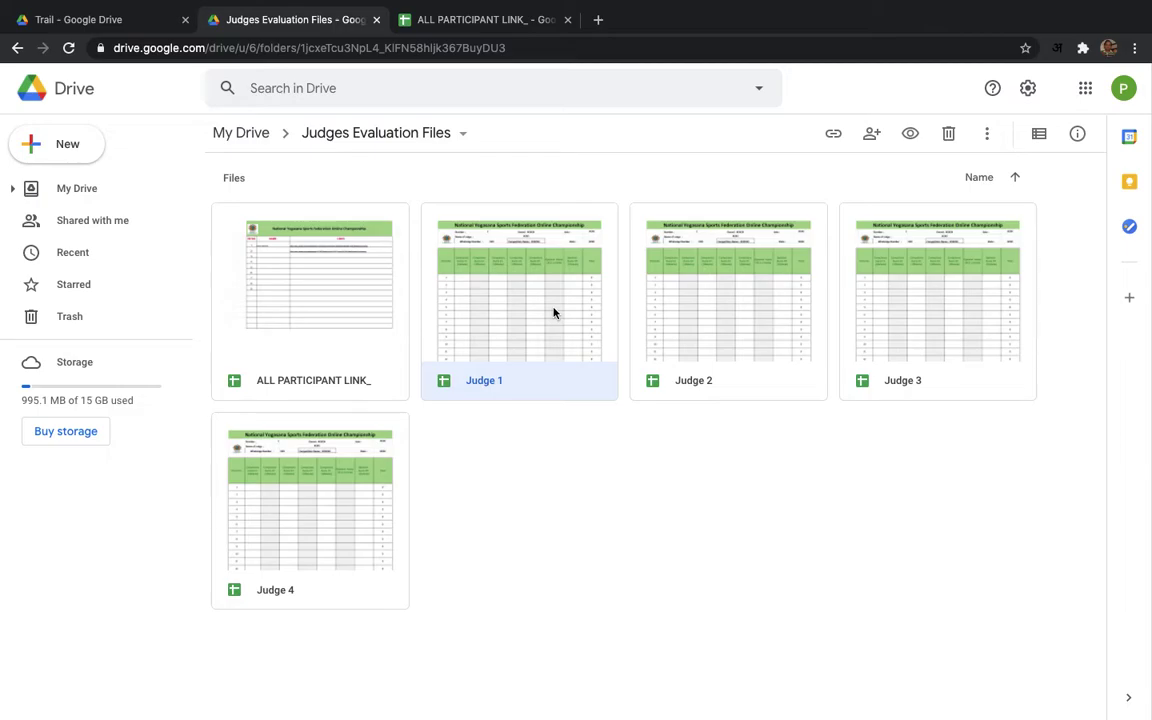
pyautogui.click(509, 524)
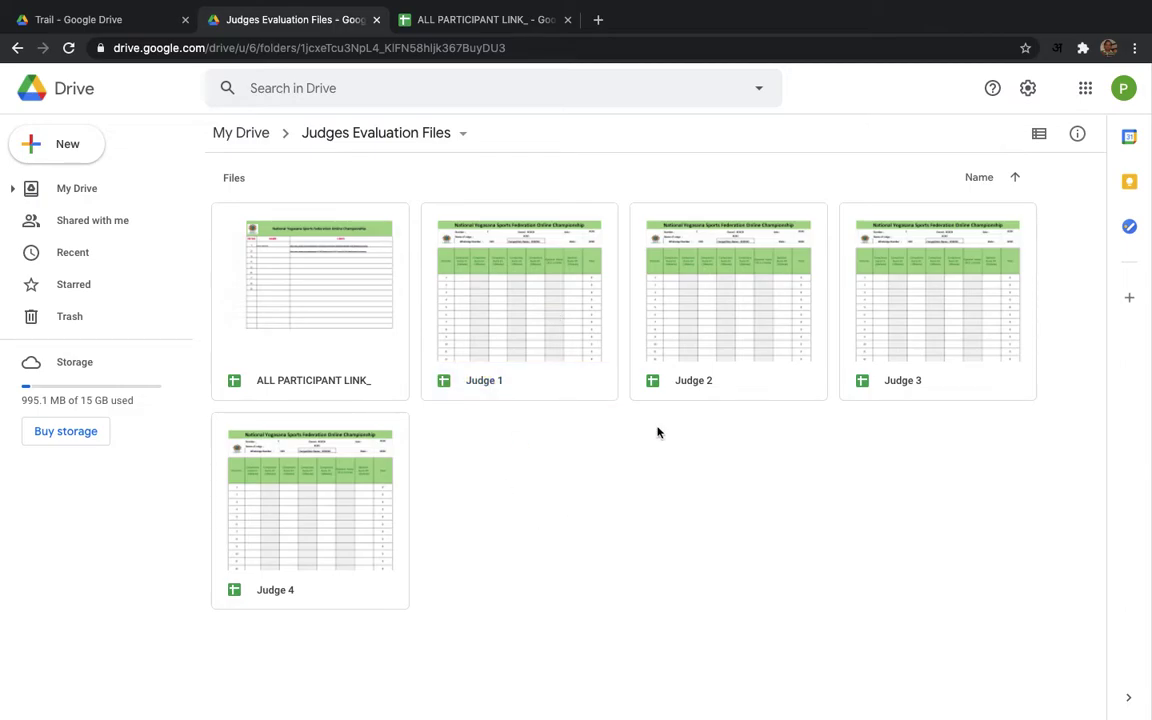
pyautogui.click(1027, 90)
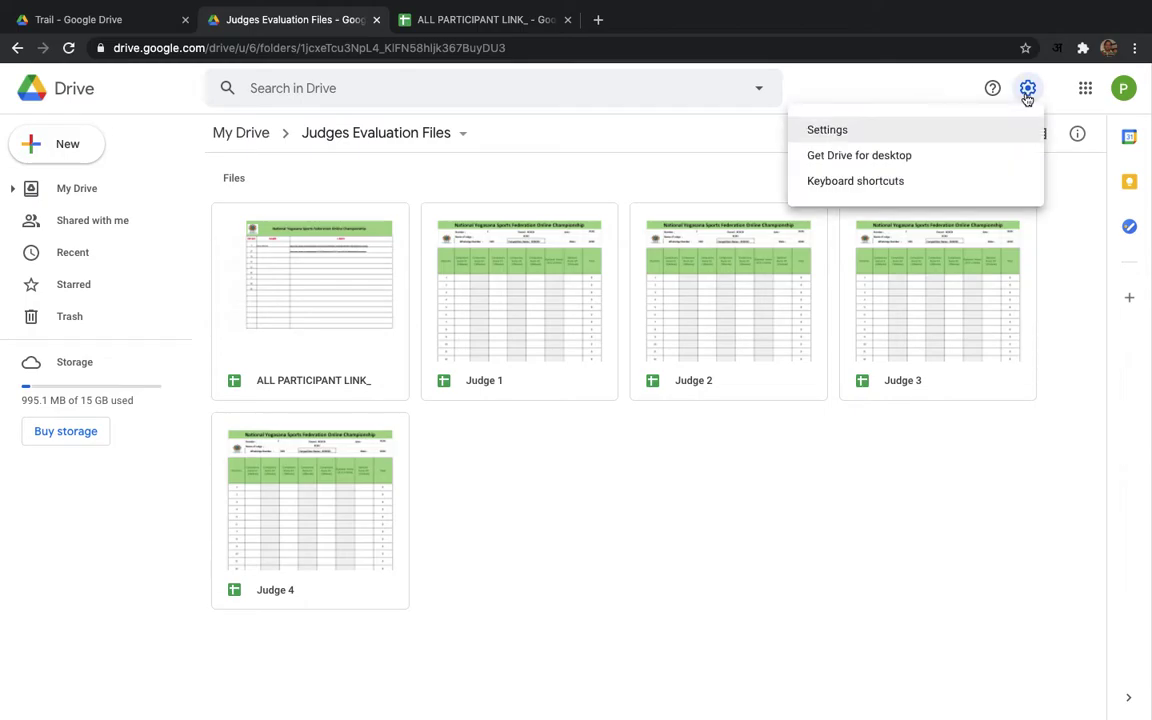
pyautogui.click(901, 139)
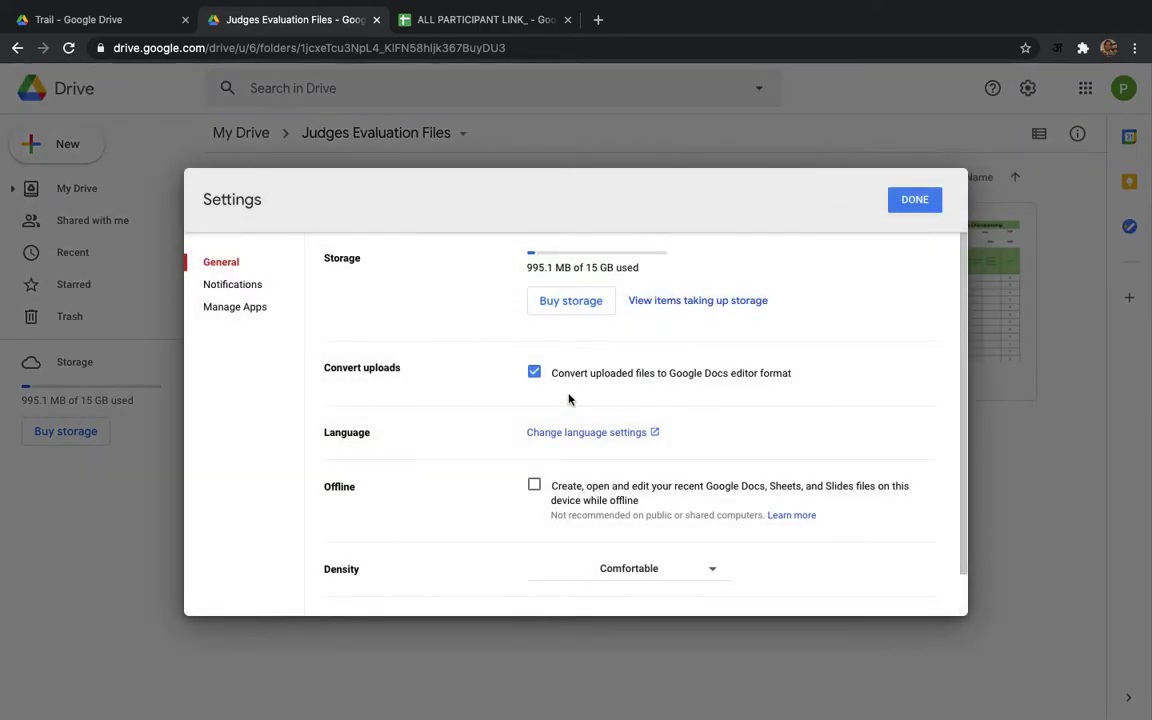
pyautogui.click(910, 200)
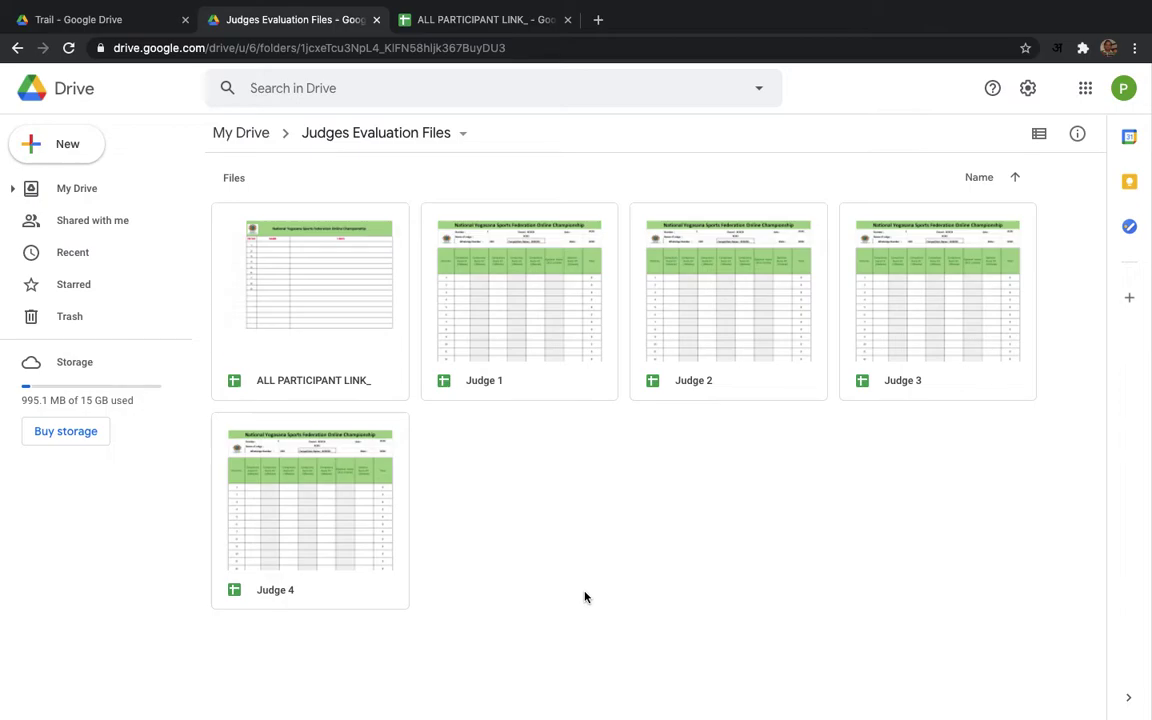
pyautogui.click(532, 347)
pyautogui.click(872, 135)
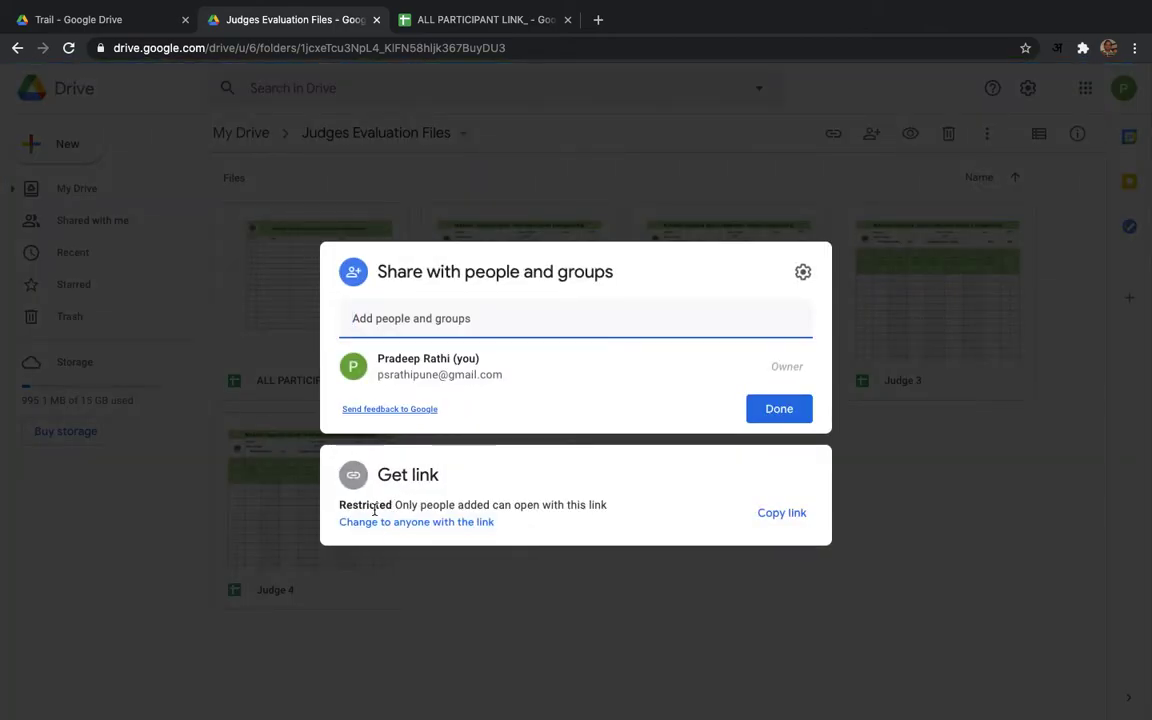
pyautogui.click(332, 566)
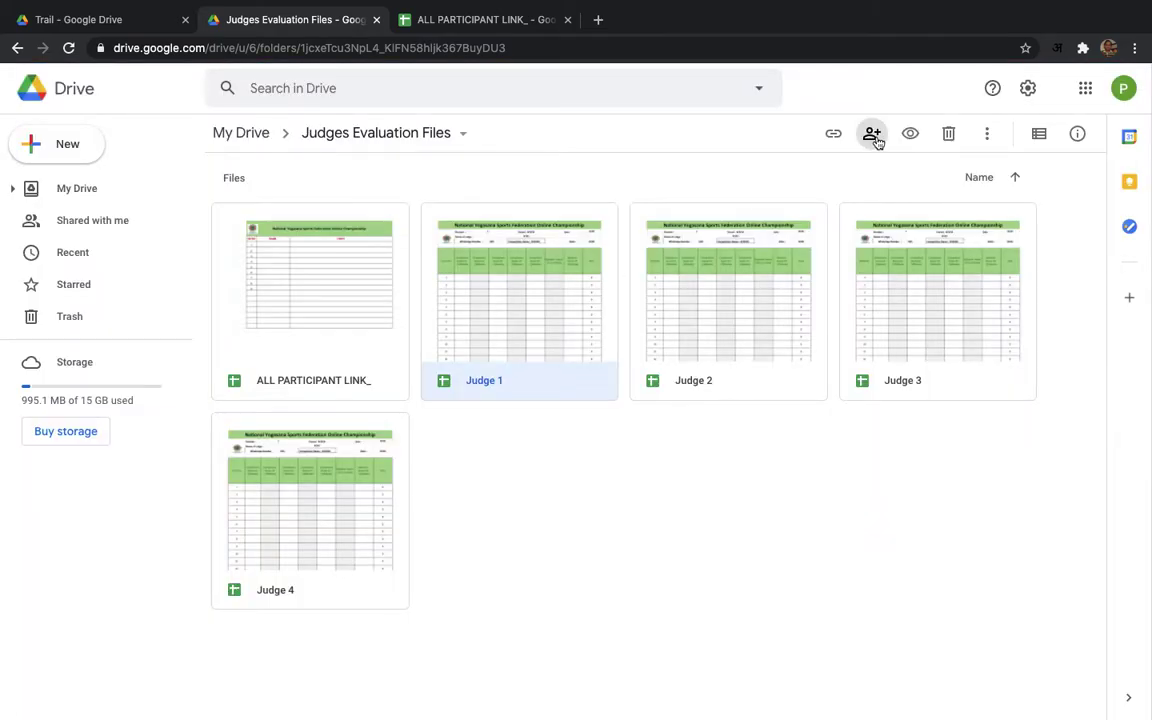
pyautogui.click(872, 135)
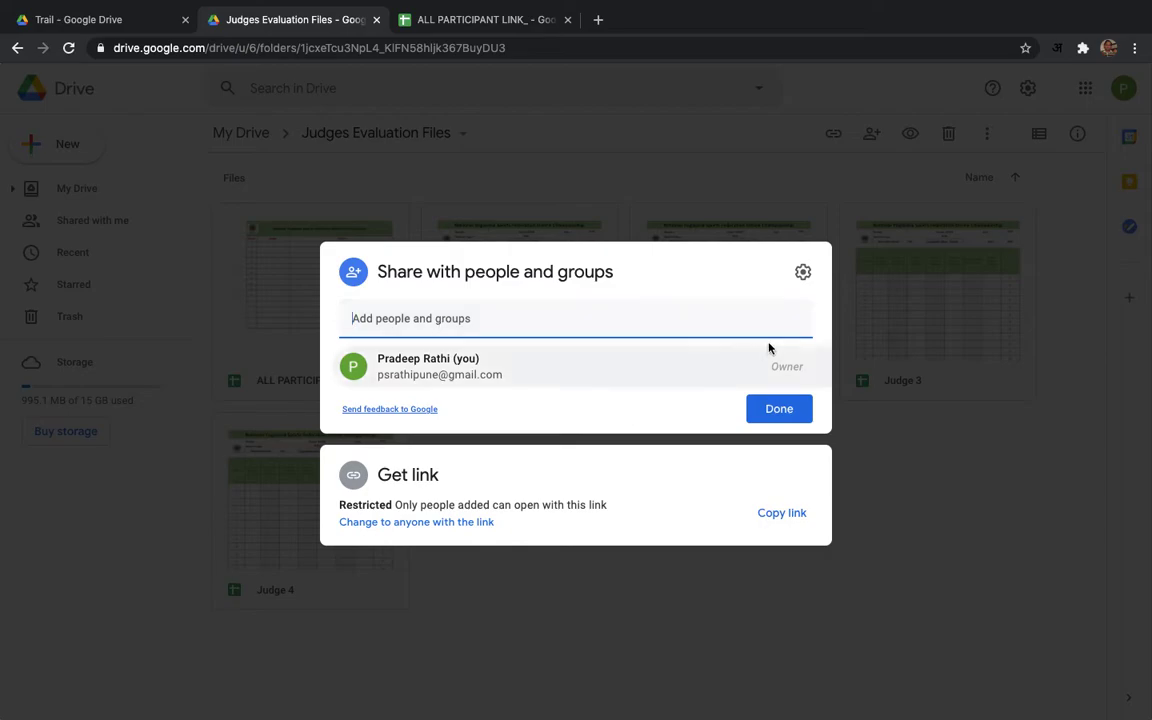
pyautogui.click(917, 490)
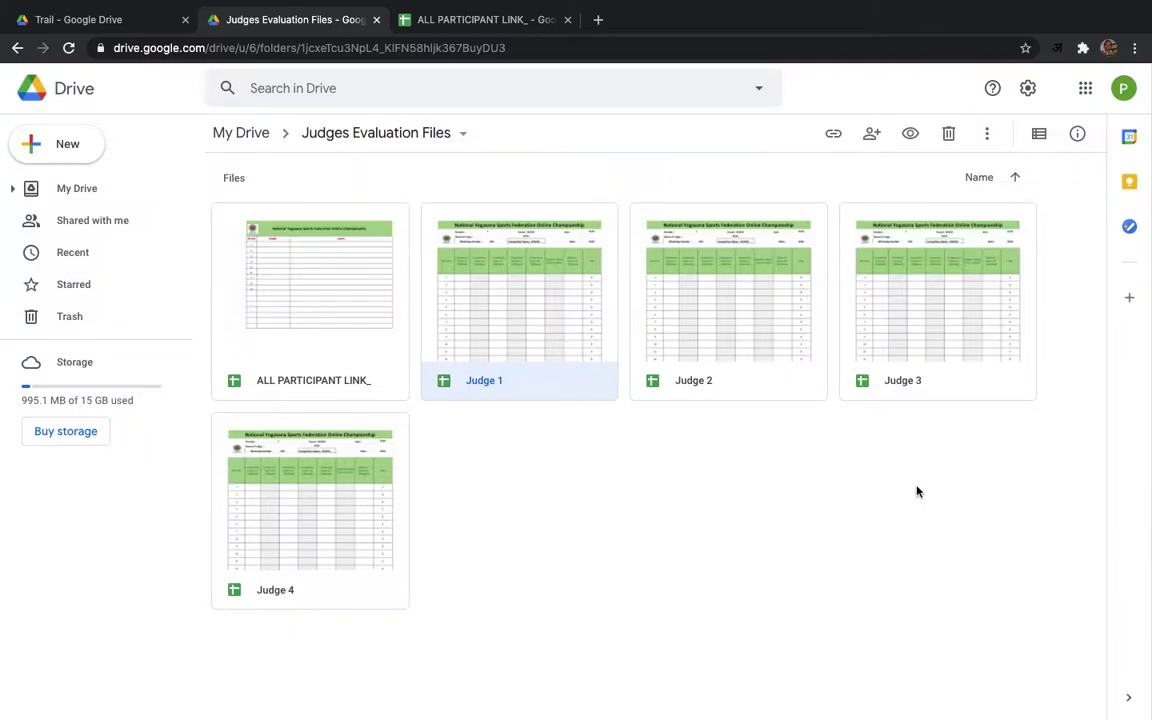
pyautogui.click(573, 484)
pyautogui.click(512, 303)
# Deselect the Judge 1 sheet and show the Judges Evaluation Files folder's actions list.
pyautogui.click(458, 558)
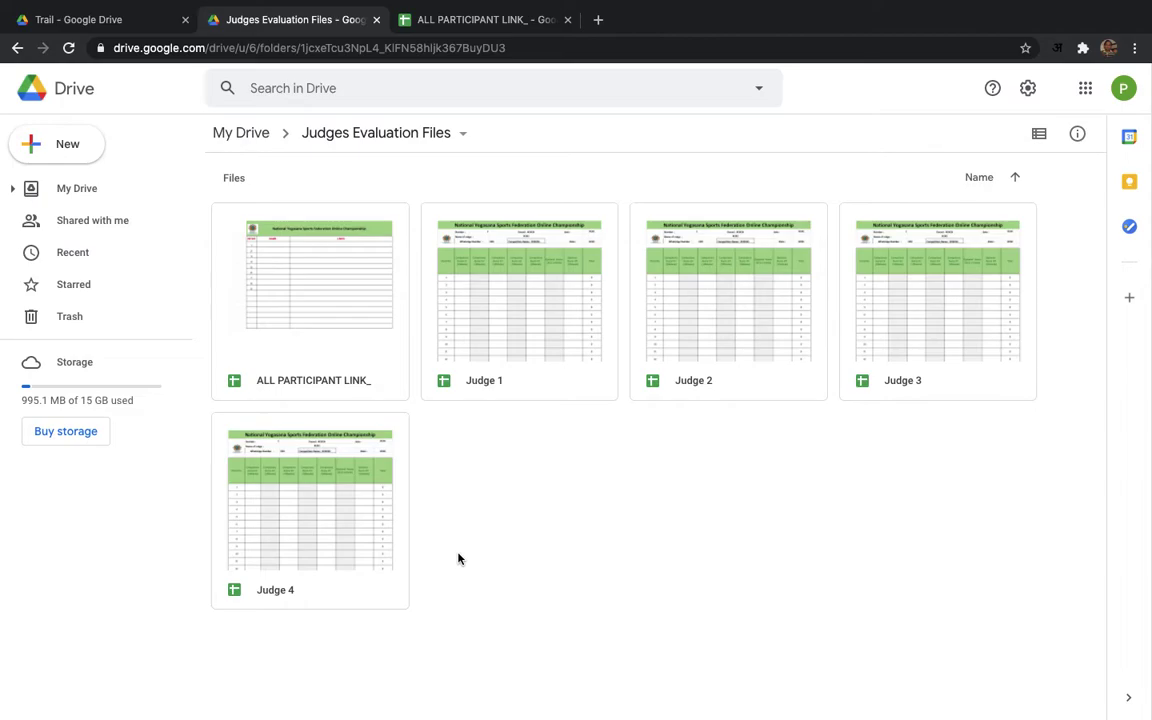
pyautogui.click(463, 137)
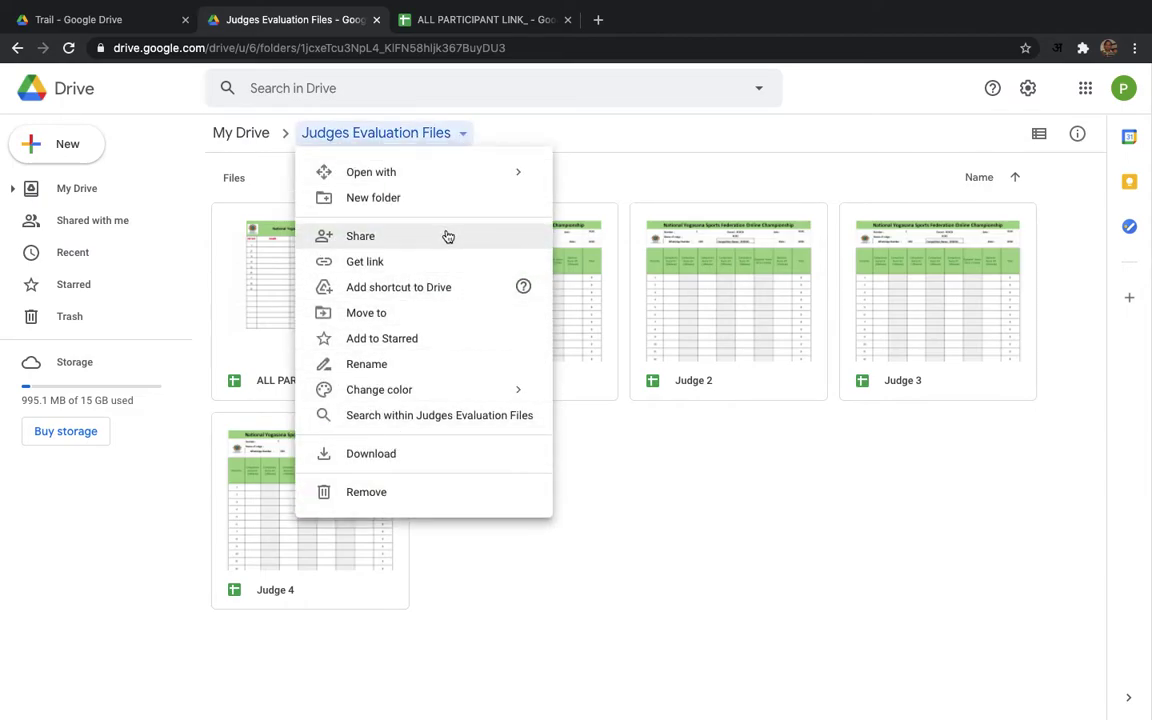
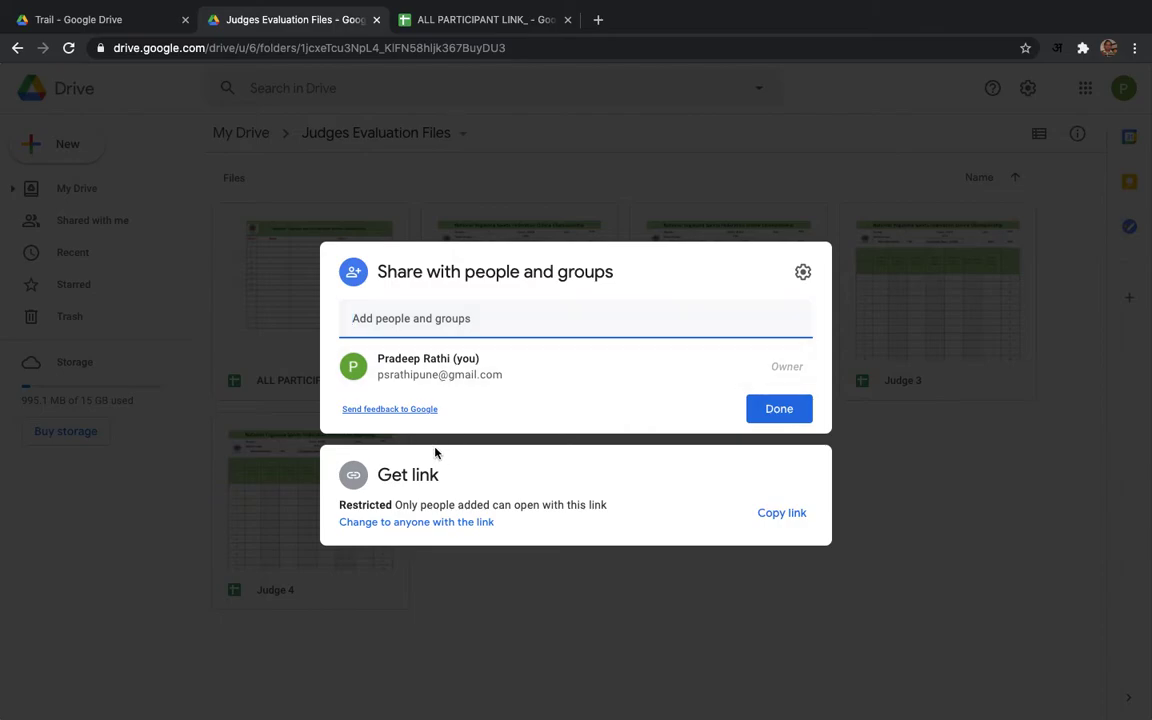
# Give anyone with the link Editor access to the Judges Evaluation Files folder.
pyautogui.click(413, 523)
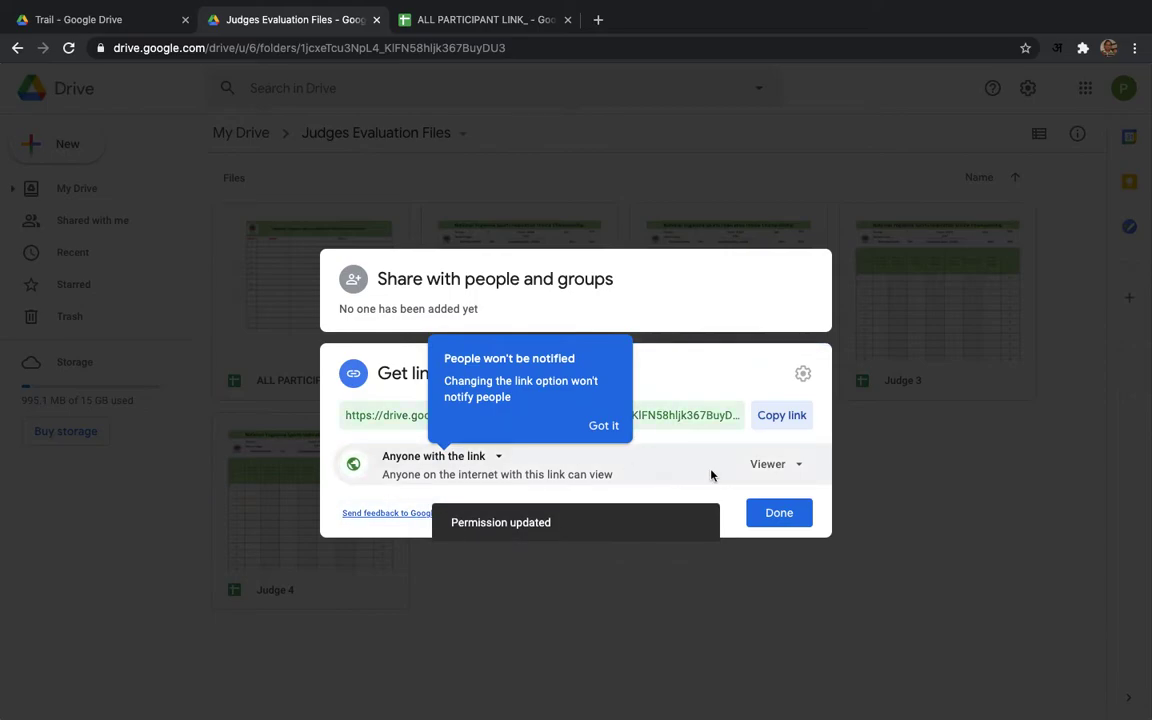
pyautogui.click(784, 466)
pyautogui.click(798, 590)
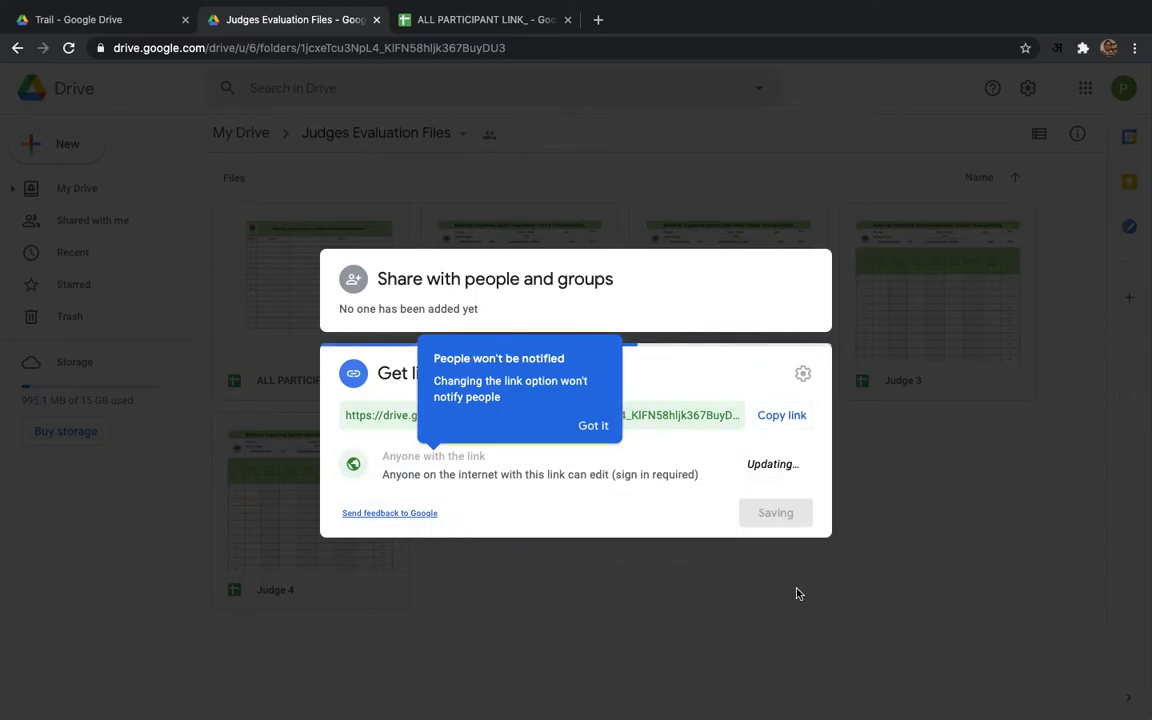
pyautogui.click(778, 513)
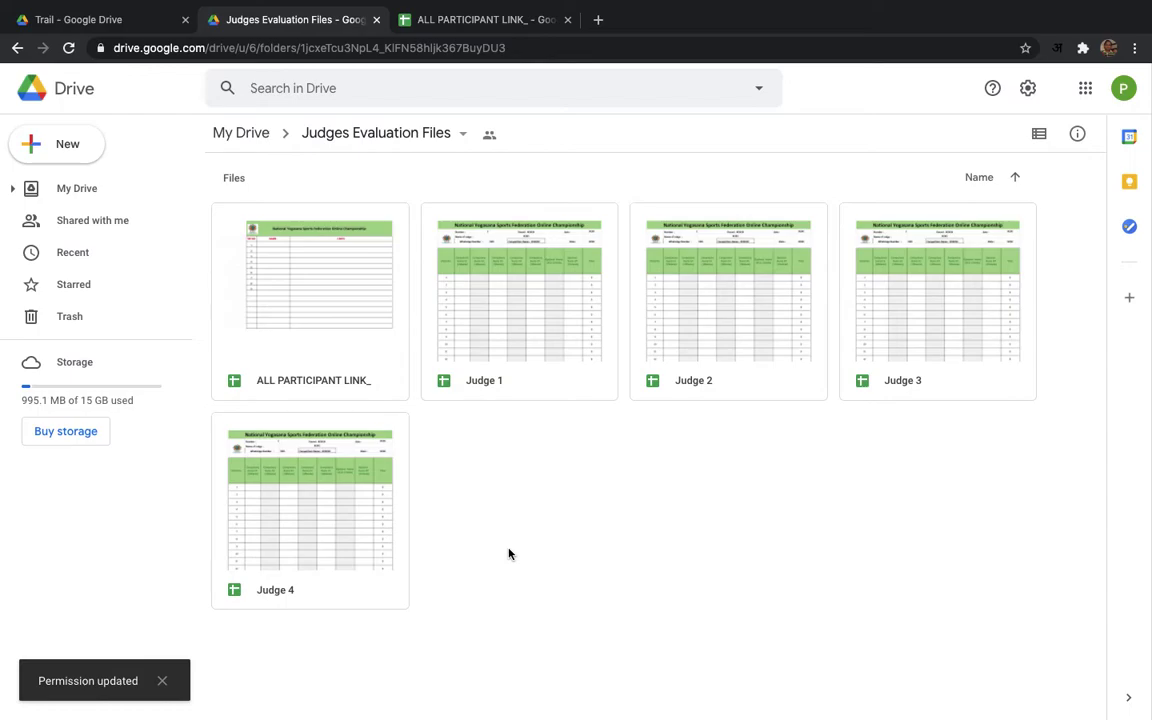
# Copy Judge 1's shareable link from its Share dialog and open the ALL PARTICIPANT LINK_ sheet.
pyautogui.click(575, 314)
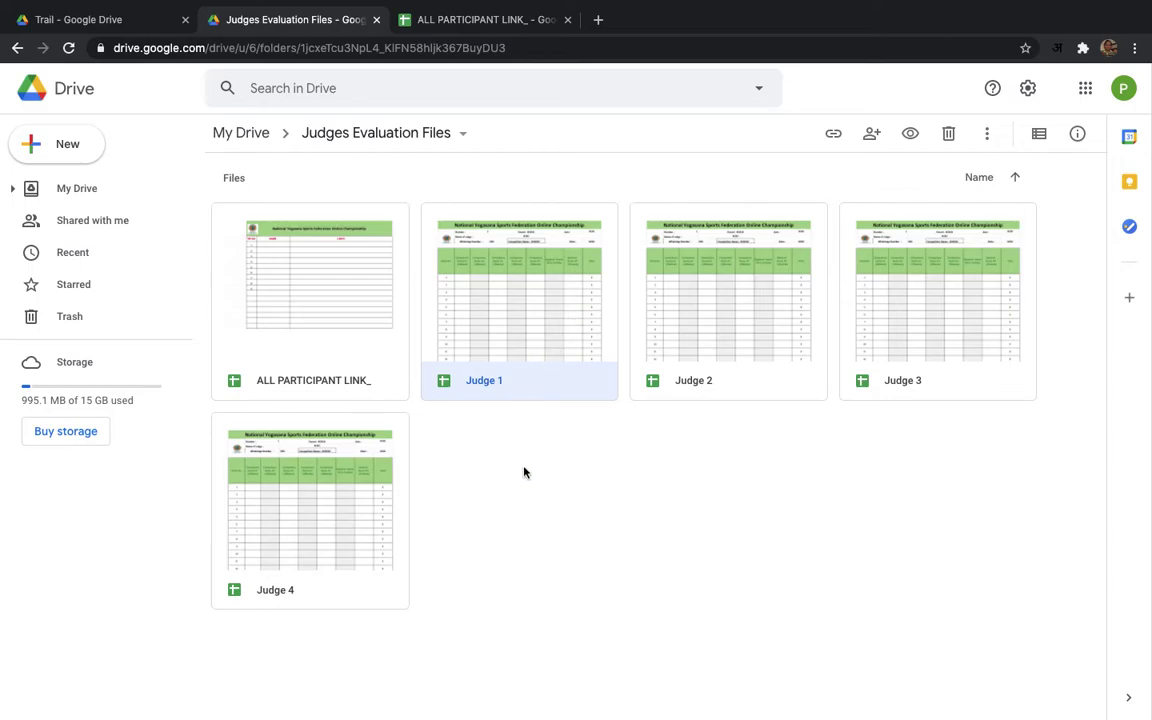
pyautogui.click(531, 428)
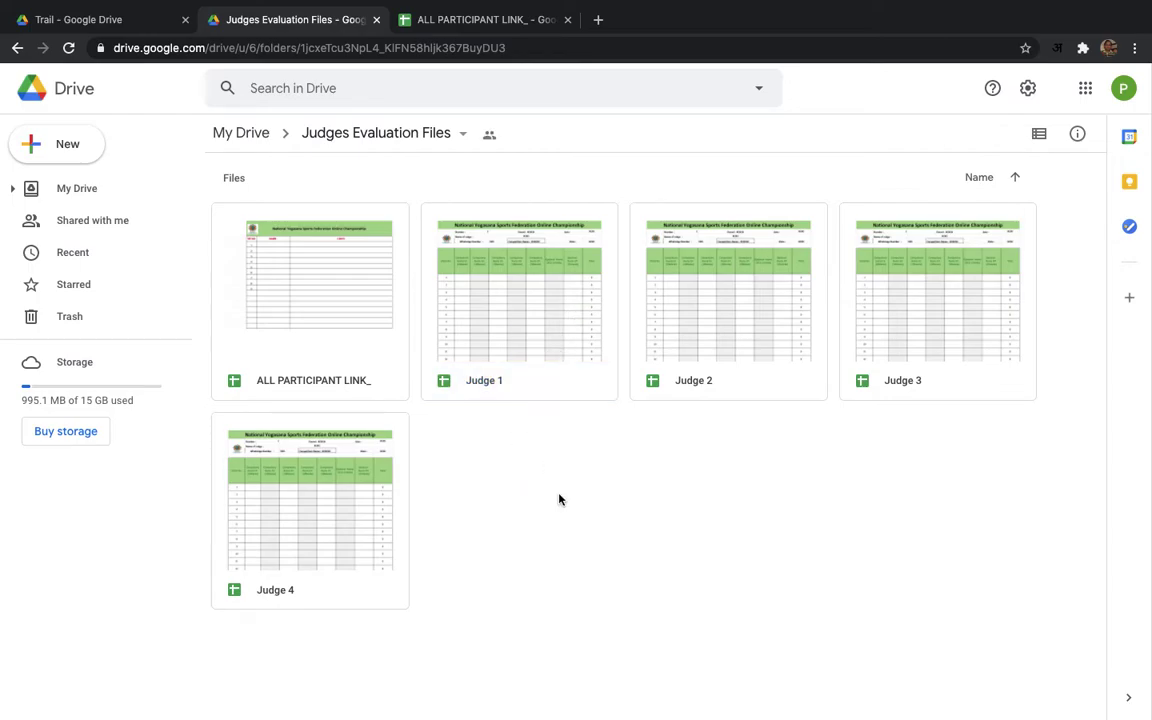
pyautogui.click(550, 322)
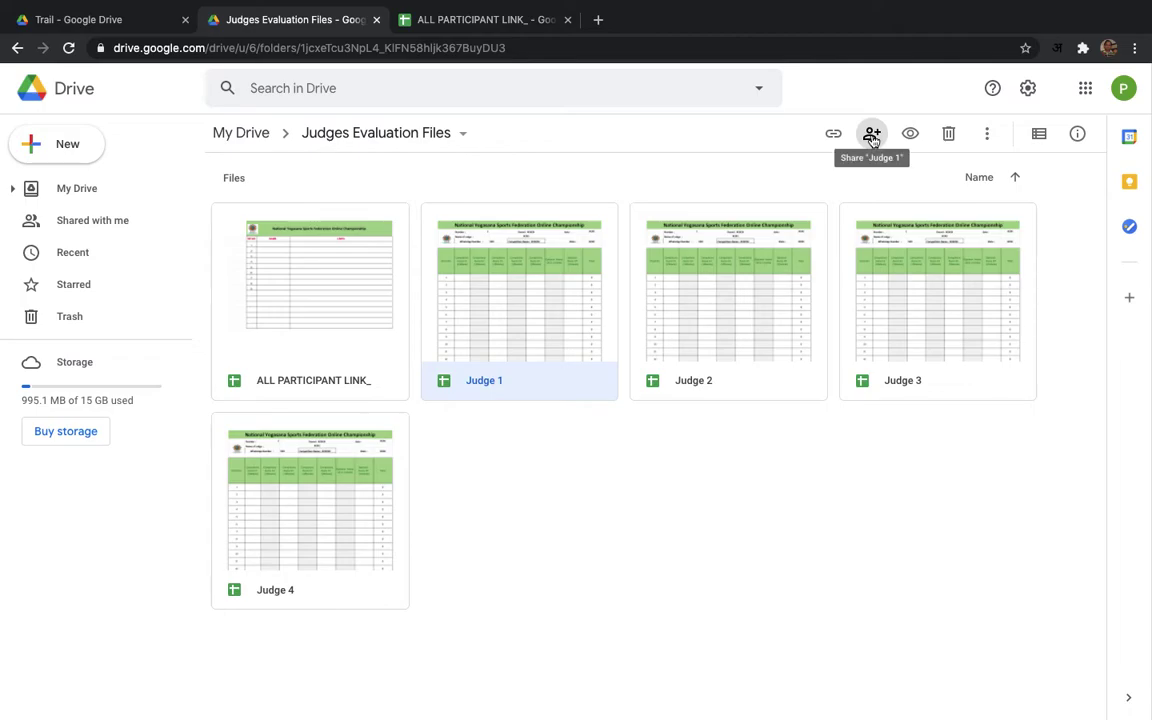
pyautogui.rightClick(553, 329)
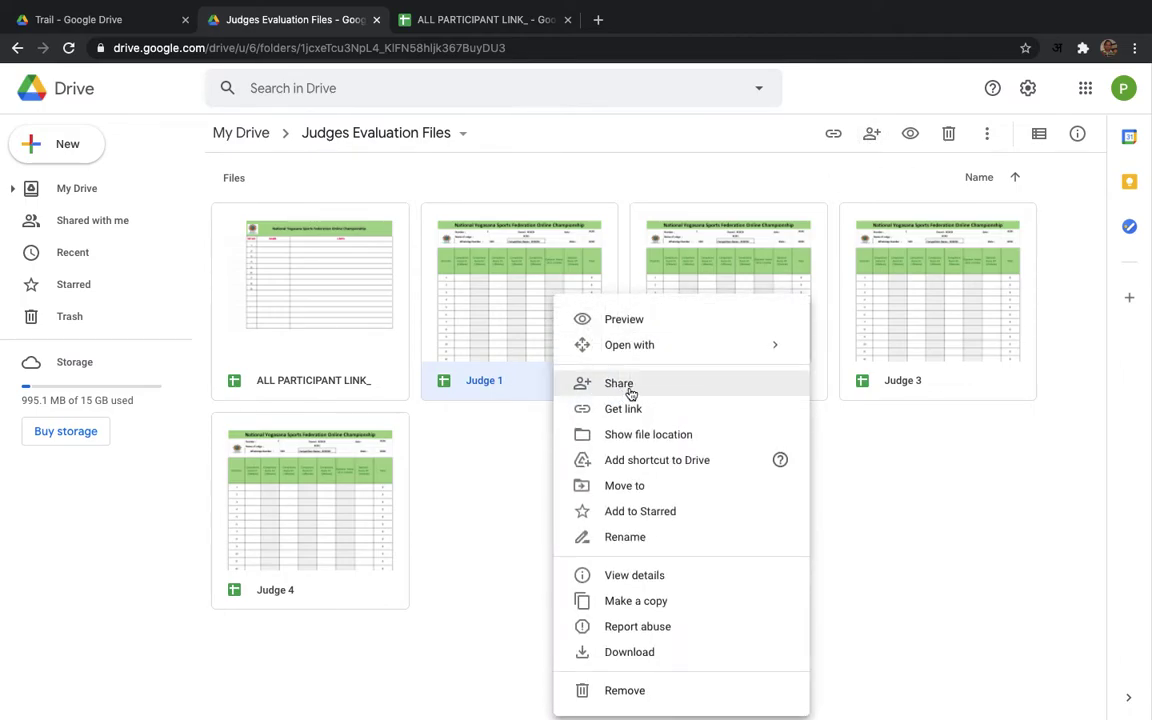
pyautogui.click(871, 134)
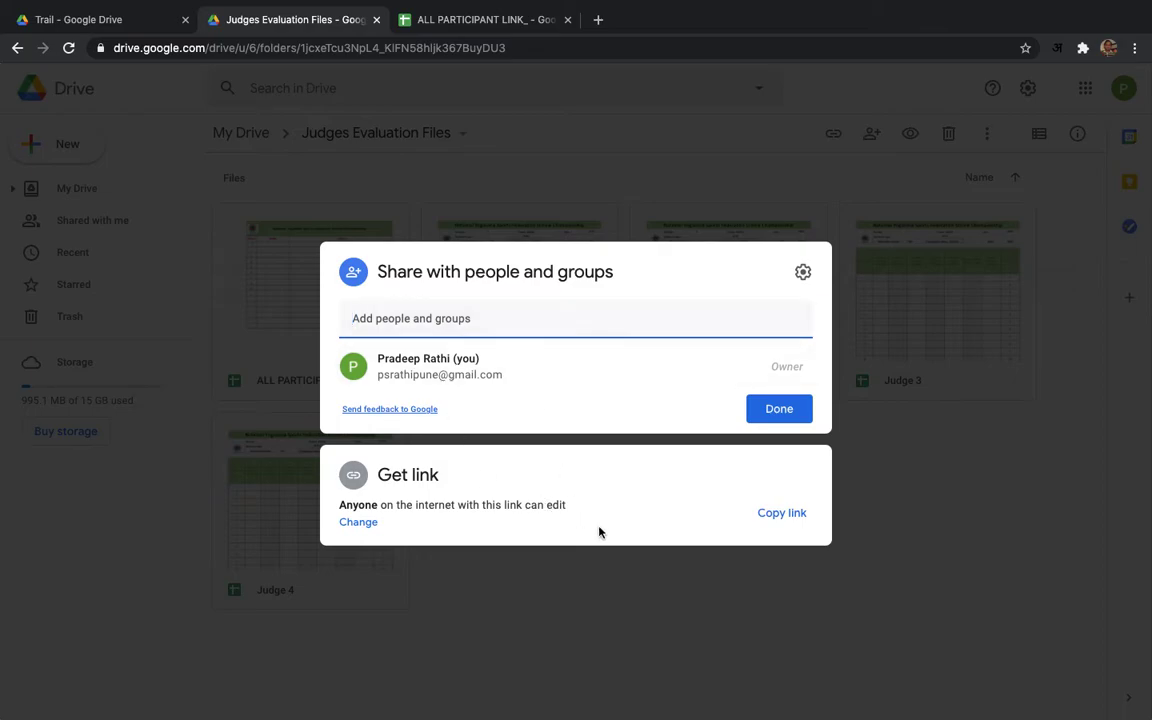
pyautogui.click(788, 516)
pyautogui.click(782, 412)
pyautogui.doubleClick(300, 285)
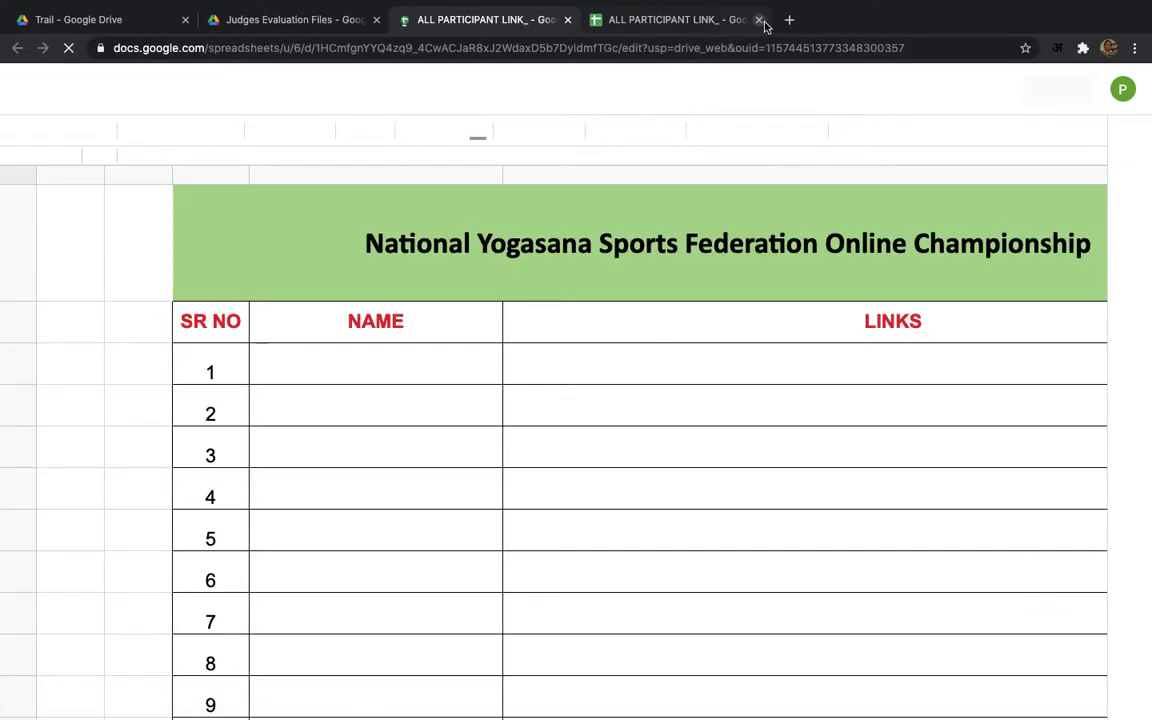
# Close the duplicate tab and paste Judge 1's link into cell E3 of ALL PARTICIPANT LINK_.
pyautogui.click(759, 19)
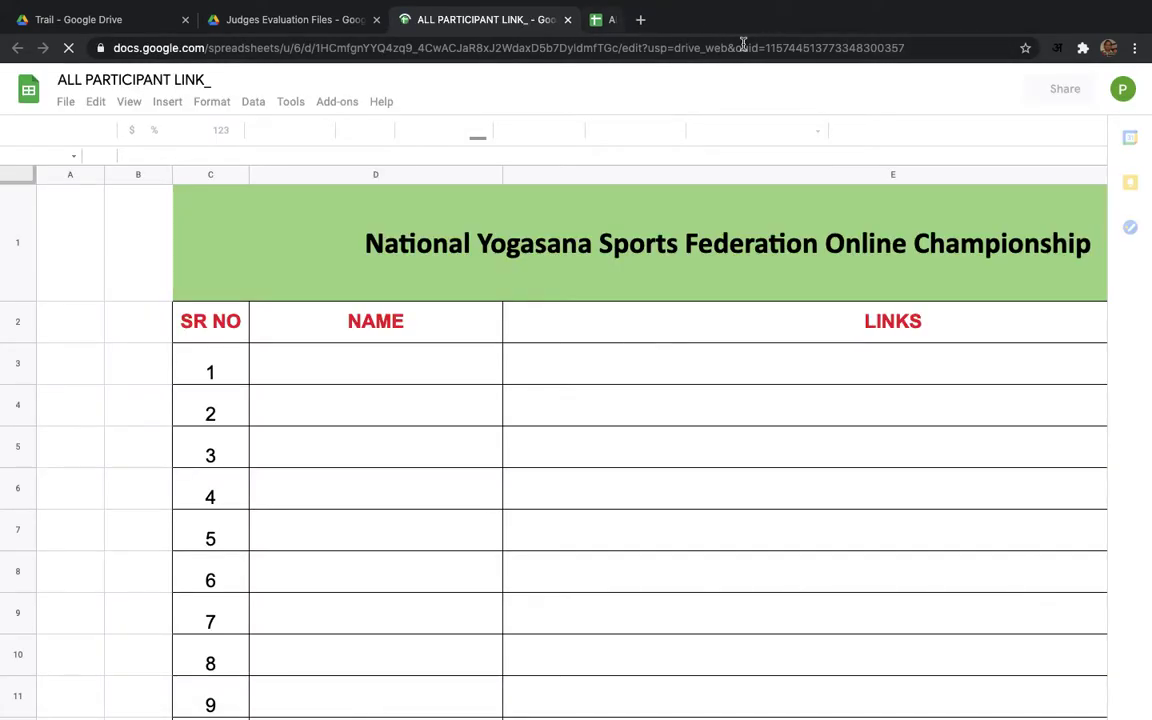
pyautogui.click(381, 376)
pyautogui.click(586, 379)
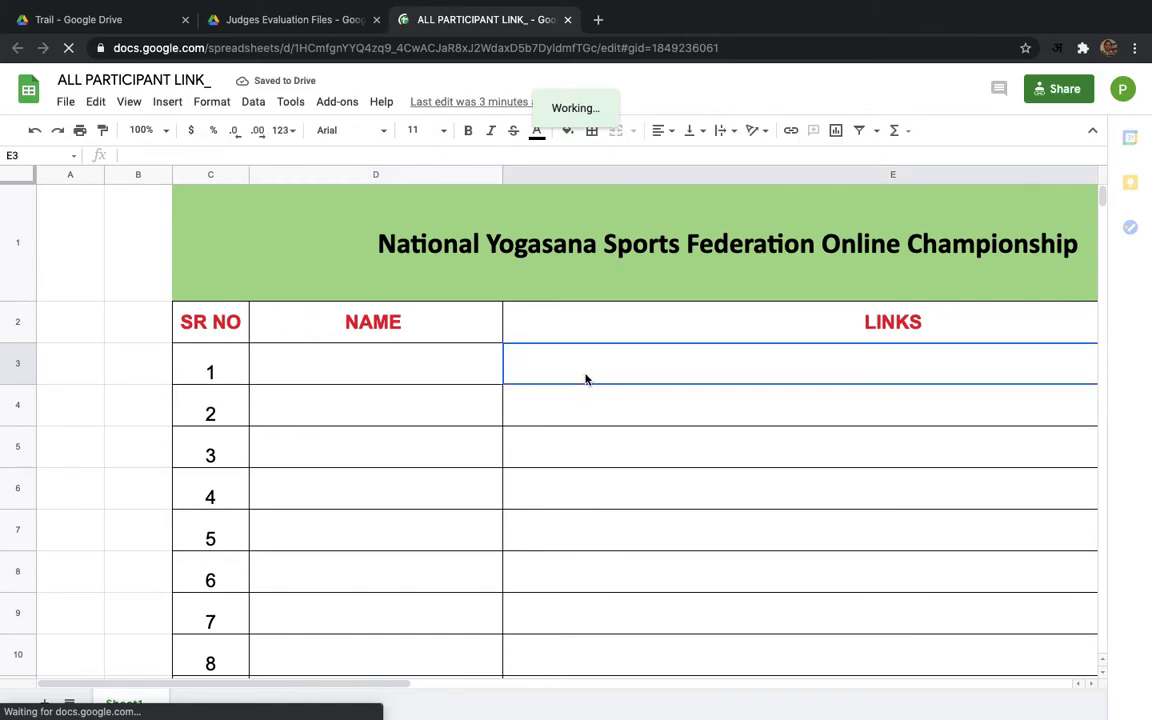
pyautogui.hotkey('ctrl', 'v')
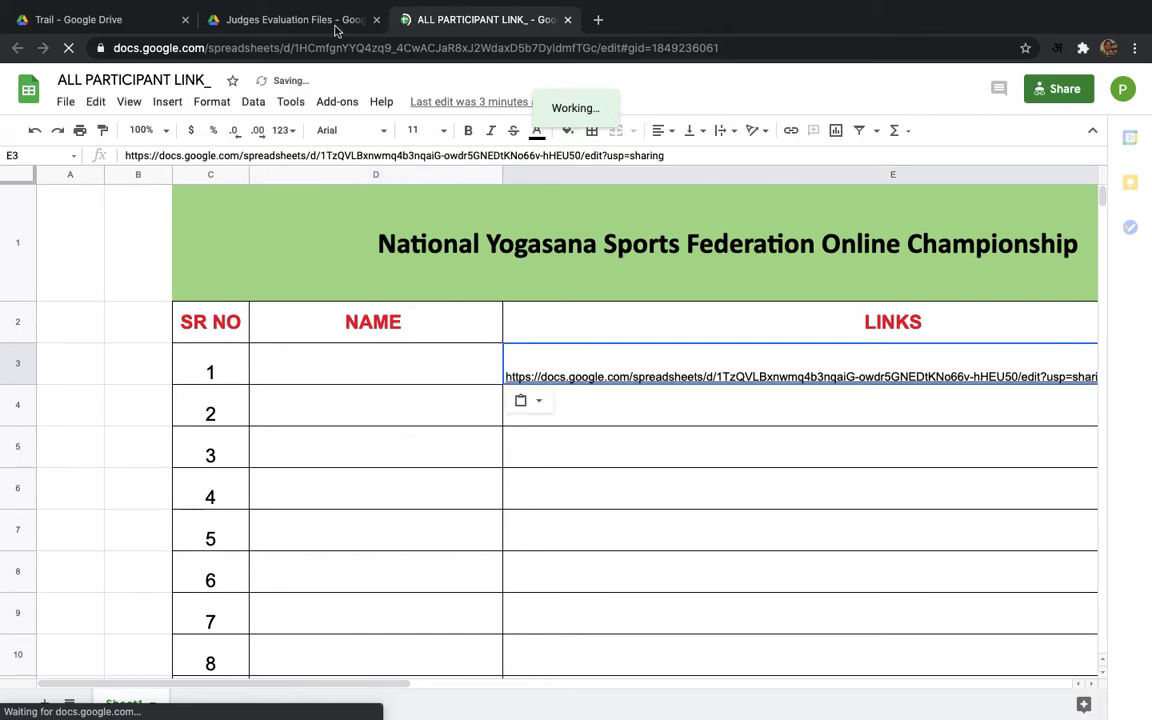
pyautogui.click(300, 20)
pyautogui.click(737, 307)
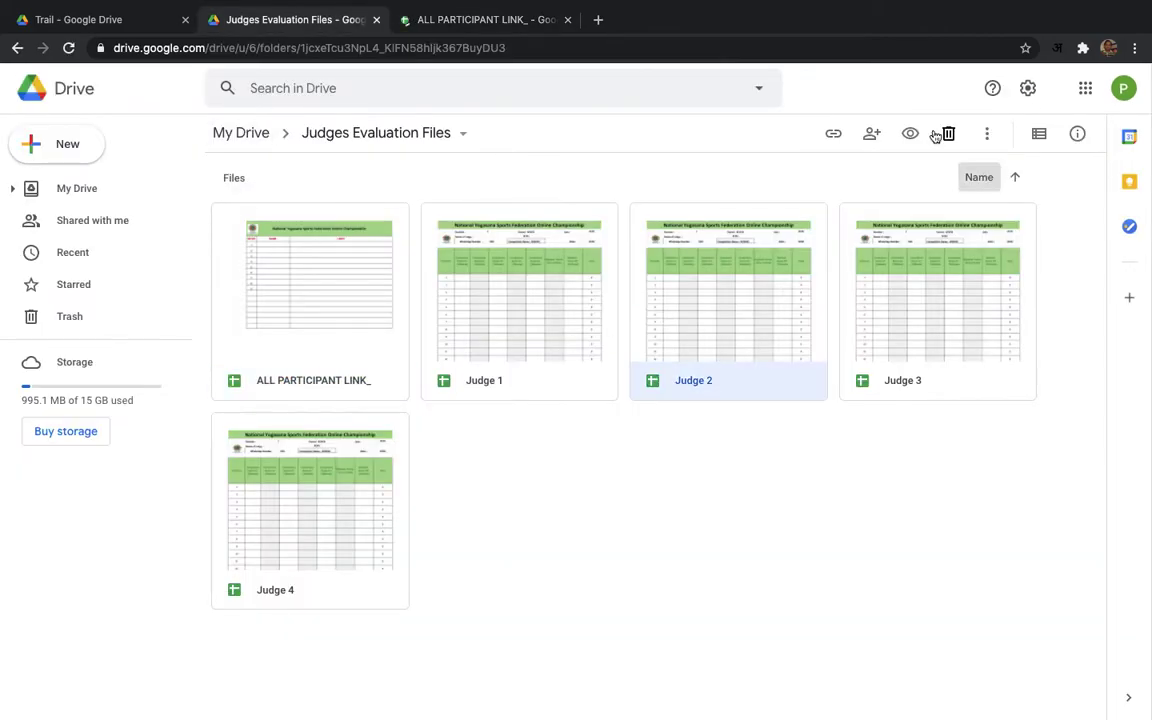
# Copy Judge 2's shareable link and paste it into cell E4 of the participant sheet.
pyautogui.click(871, 135)
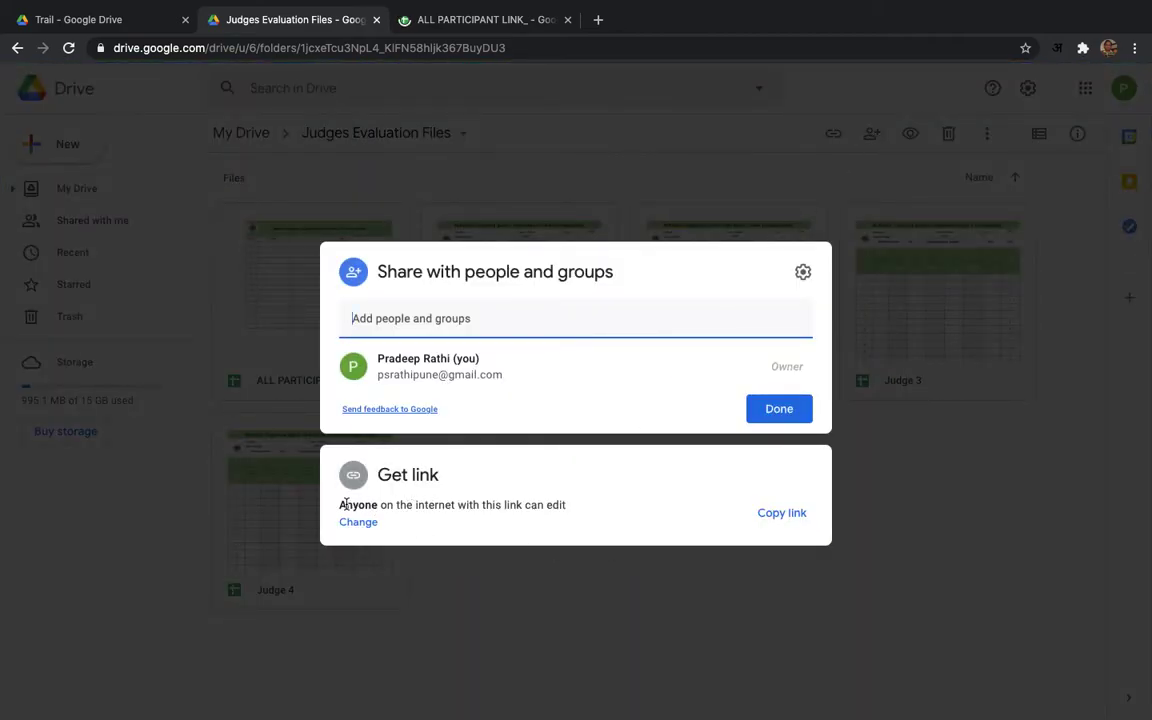
pyautogui.doubleClick(548, 505)
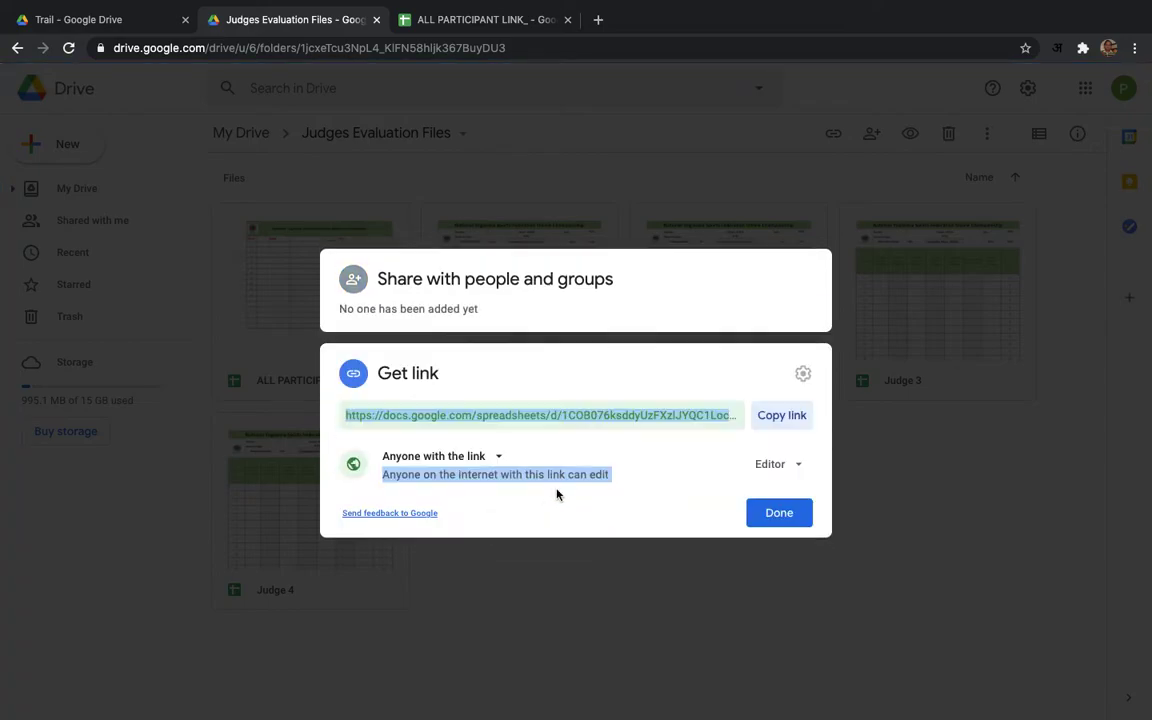
pyautogui.click(785, 422)
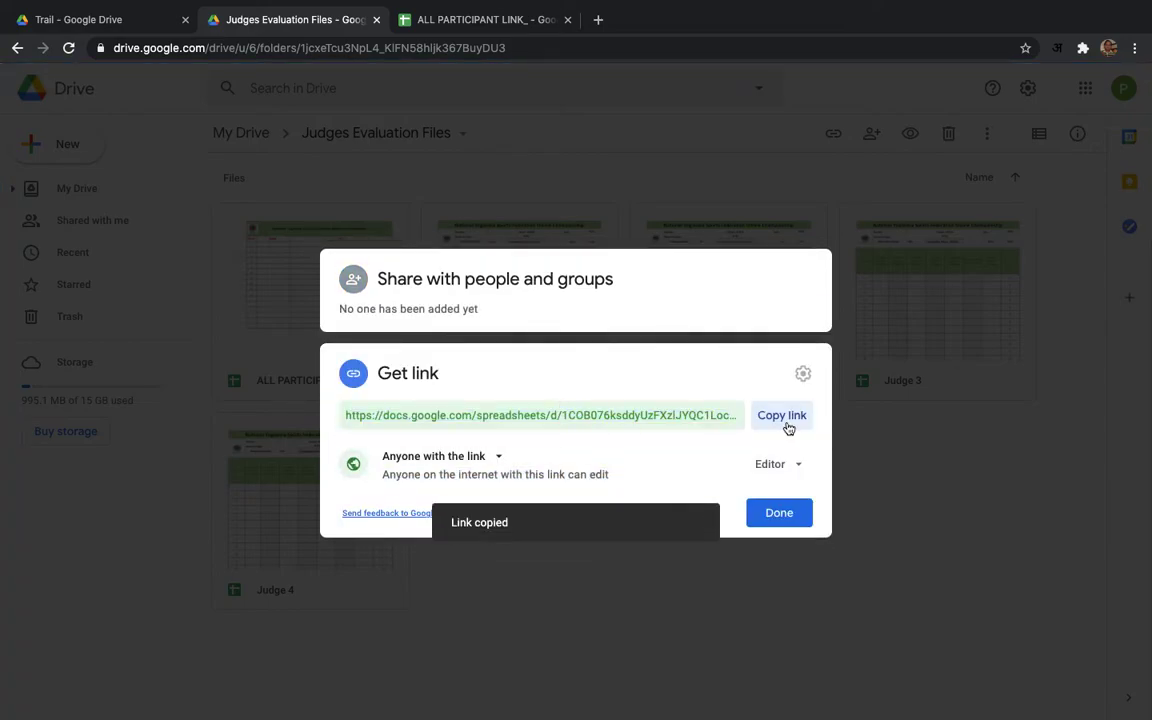
pyautogui.click(781, 514)
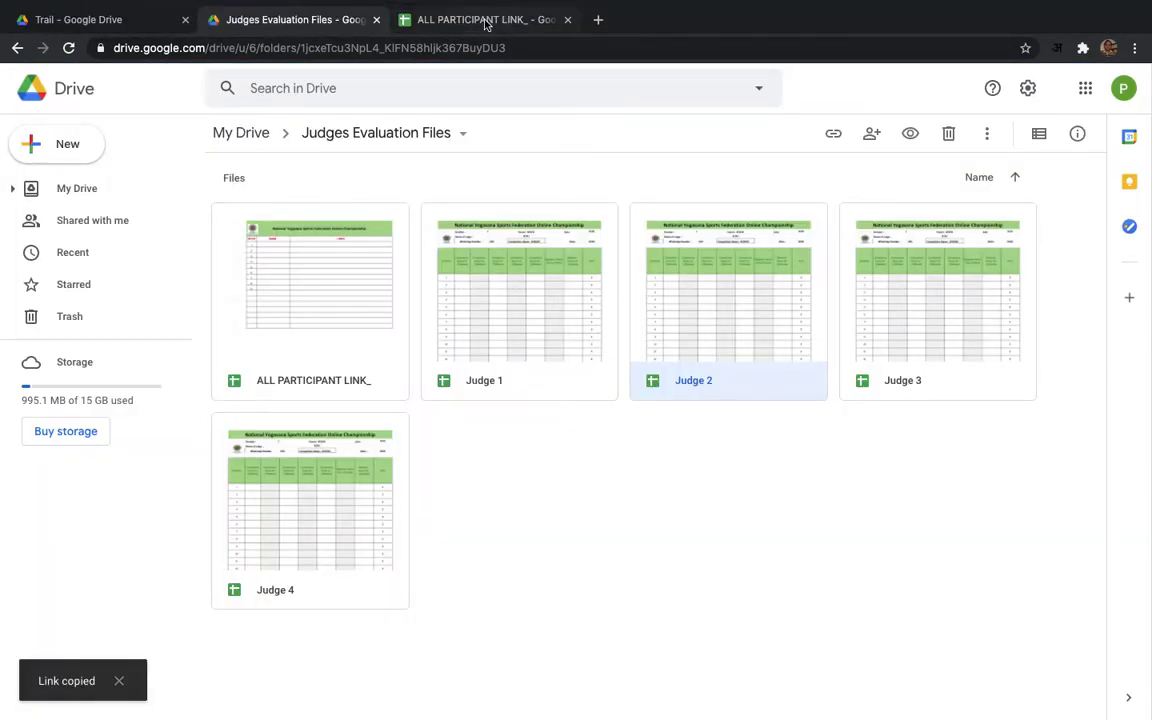
pyautogui.click(486, 20)
pyautogui.press('super+v')
pyautogui.click(597, 404)
pyautogui.press('super+v')
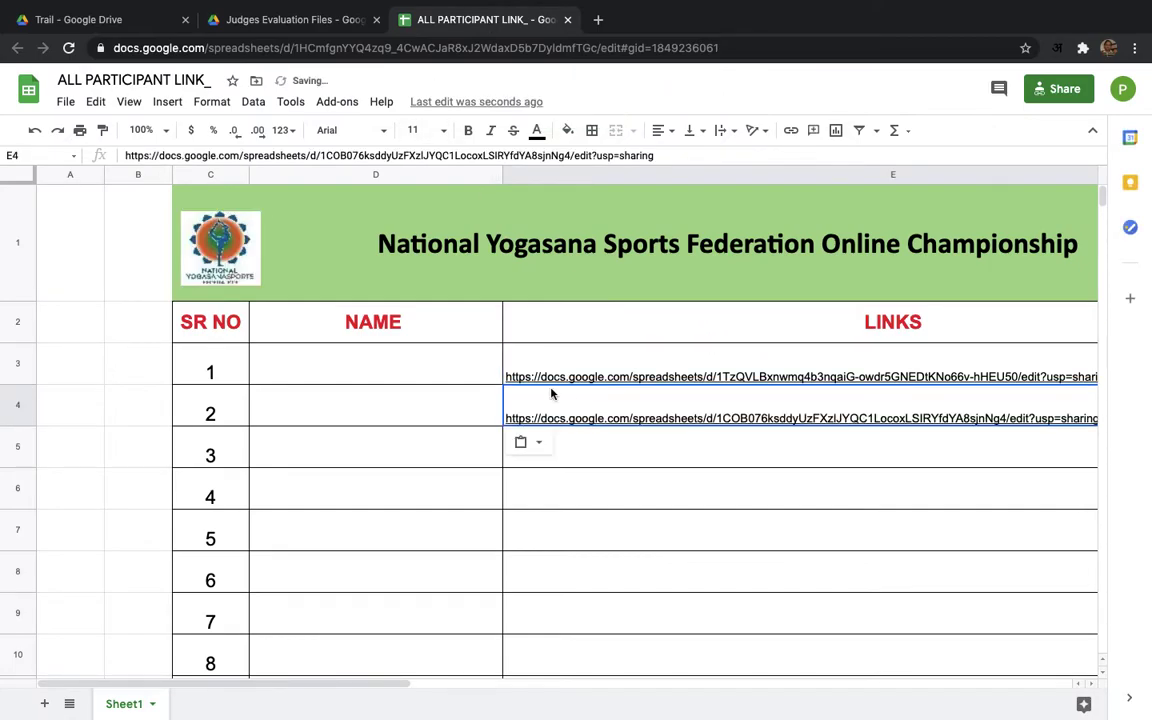
# Copy Judge 3's shareable link and paste it into cell E5 of the participant sheet.
pyautogui.click(319, 19)
pyautogui.click(920, 298)
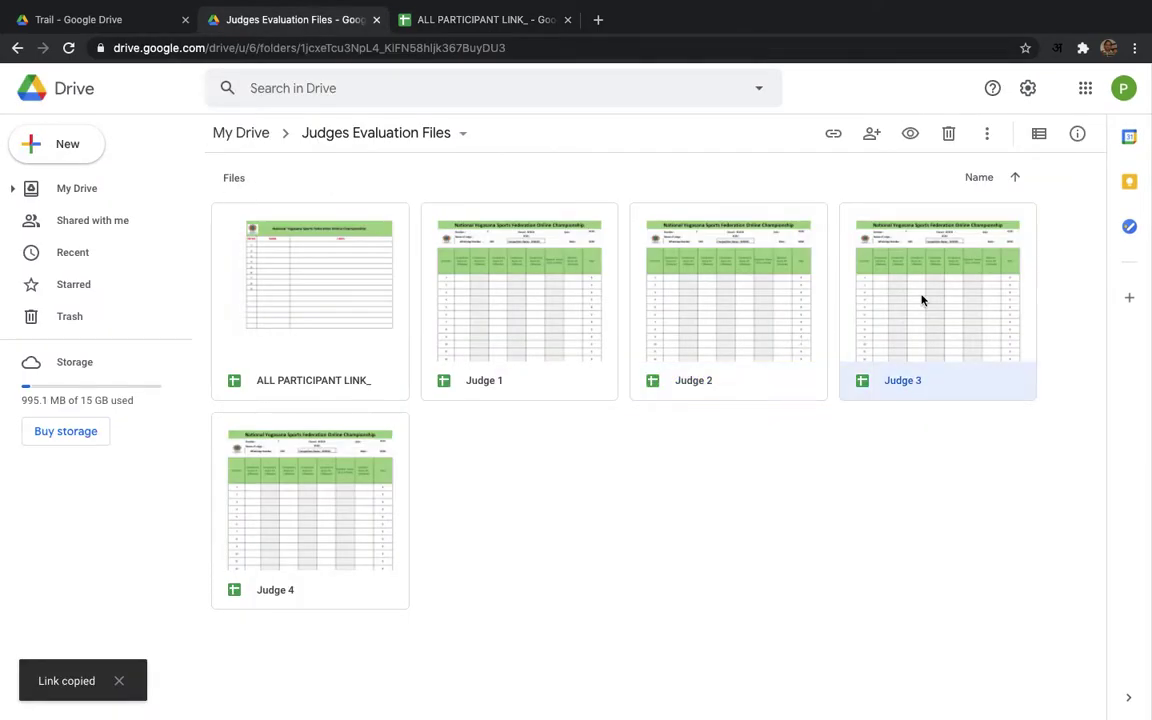
pyautogui.click(880, 138)
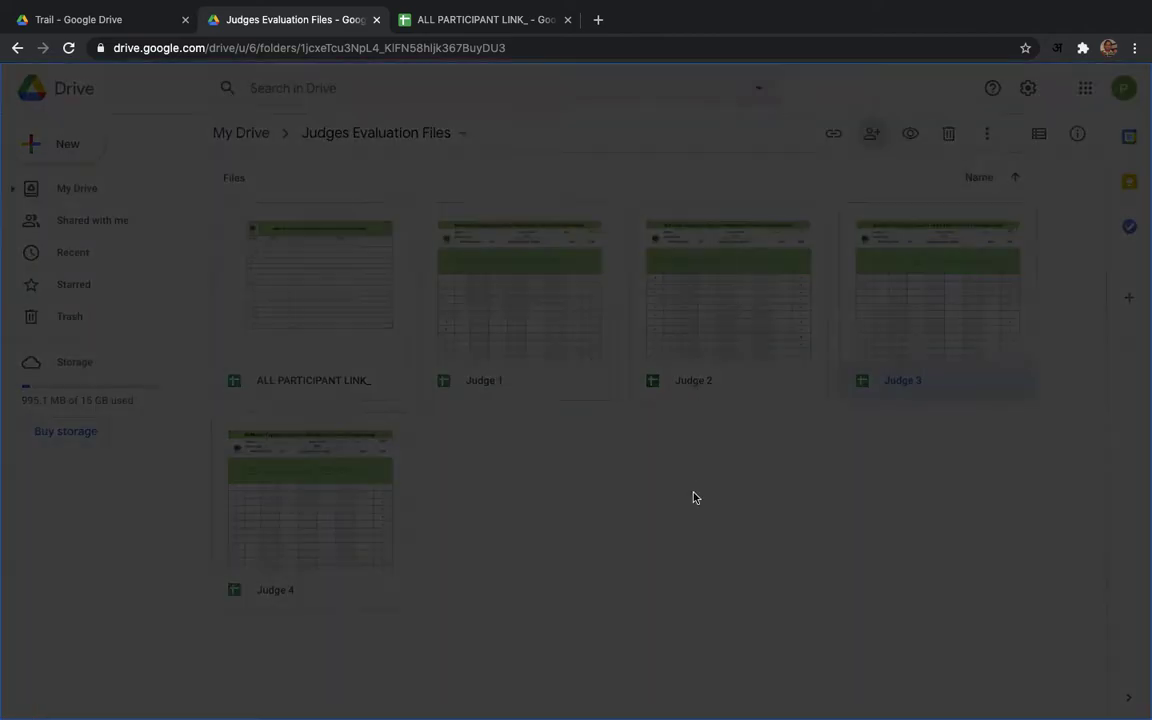
pyautogui.click(782, 513)
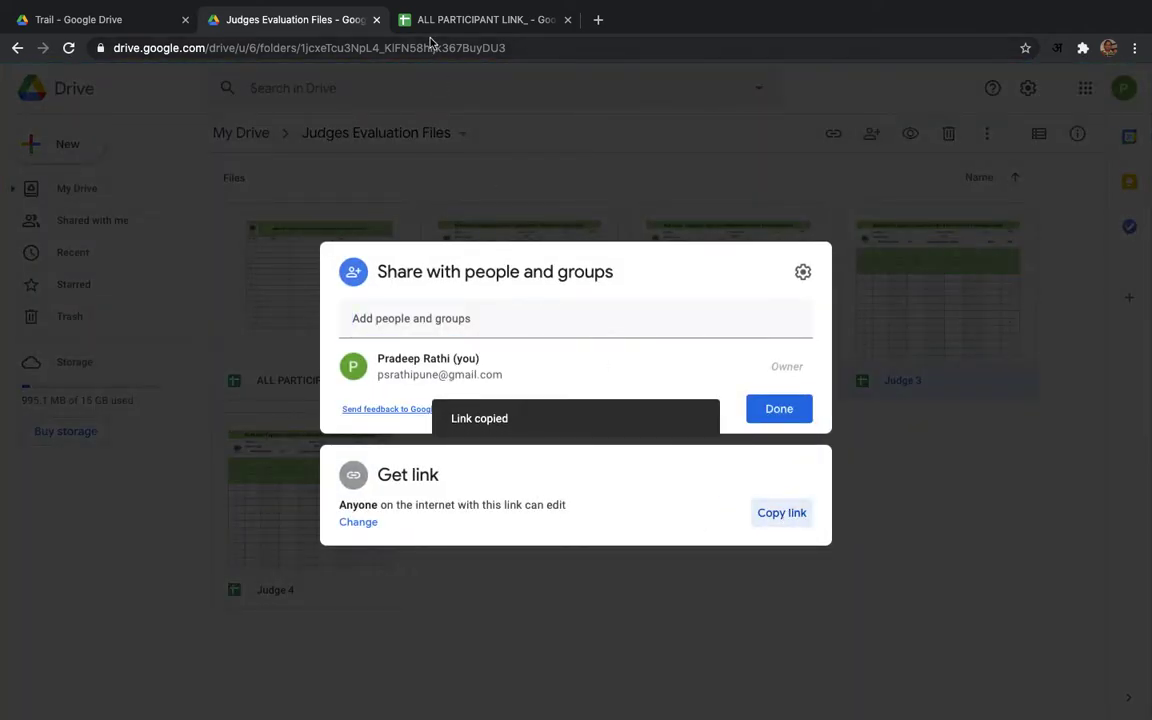
pyautogui.click(420, 19)
pyautogui.click(614, 463)
pyautogui.hotkey('ctrl', 'v')
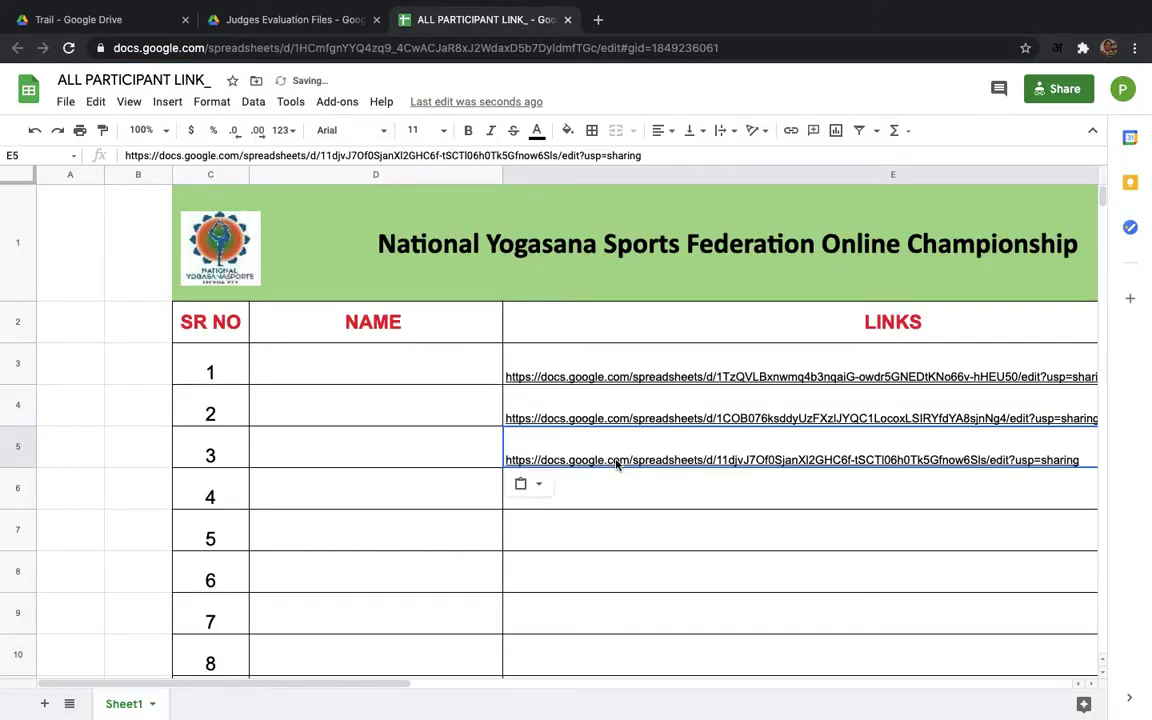
pyautogui.click(579, 485)
pyautogui.click(579, 545)
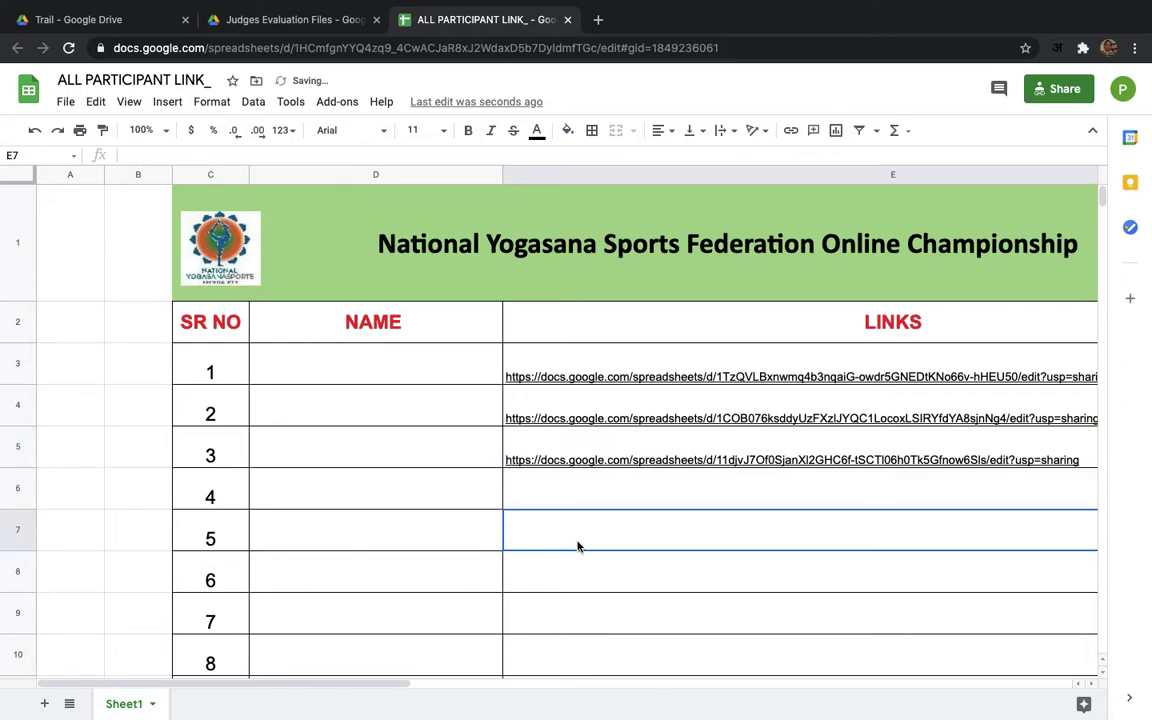
pyautogui.press('Up')
pyautogui.press('Up')
pyautogui.press('Up')
pyautogui.press('Up')
pyautogui.press('Up')
pyautogui.press('Down')
pyautogui.press('Down')
pyautogui.press('Down')
pyautogui.press('Down')
pyautogui.press('Down')
pyautogui.press('Down')
pyautogui.press('Down')
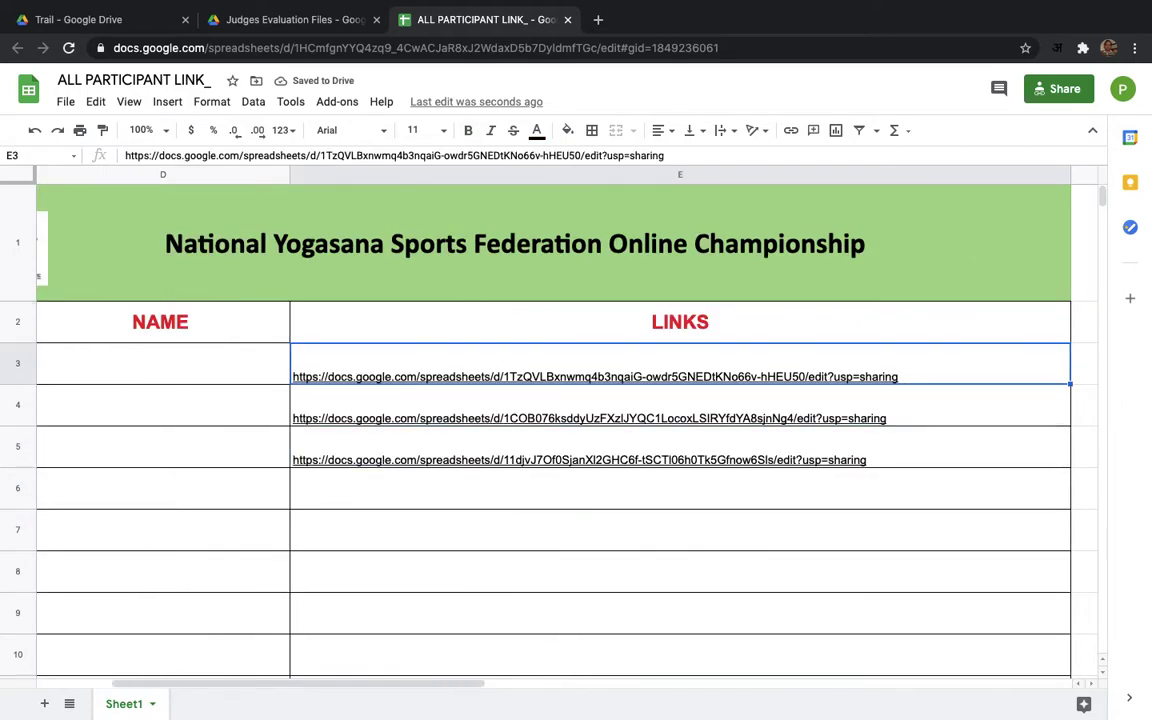
pyautogui.press('Left')
pyautogui.press('Left')
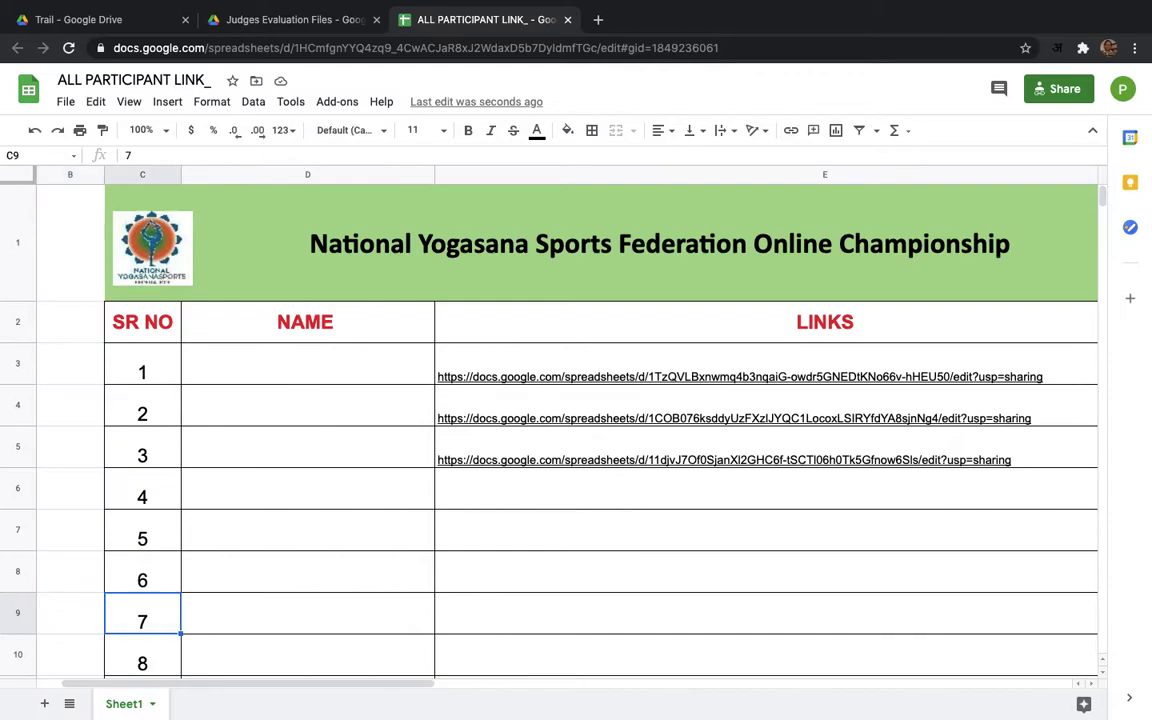
pyautogui.press('Up')
pyautogui.press('Up')
pyautogui.press('Up')
pyautogui.press('Up')
pyautogui.press('Up')
pyautogui.press('Up')
pyautogui.press('Right')
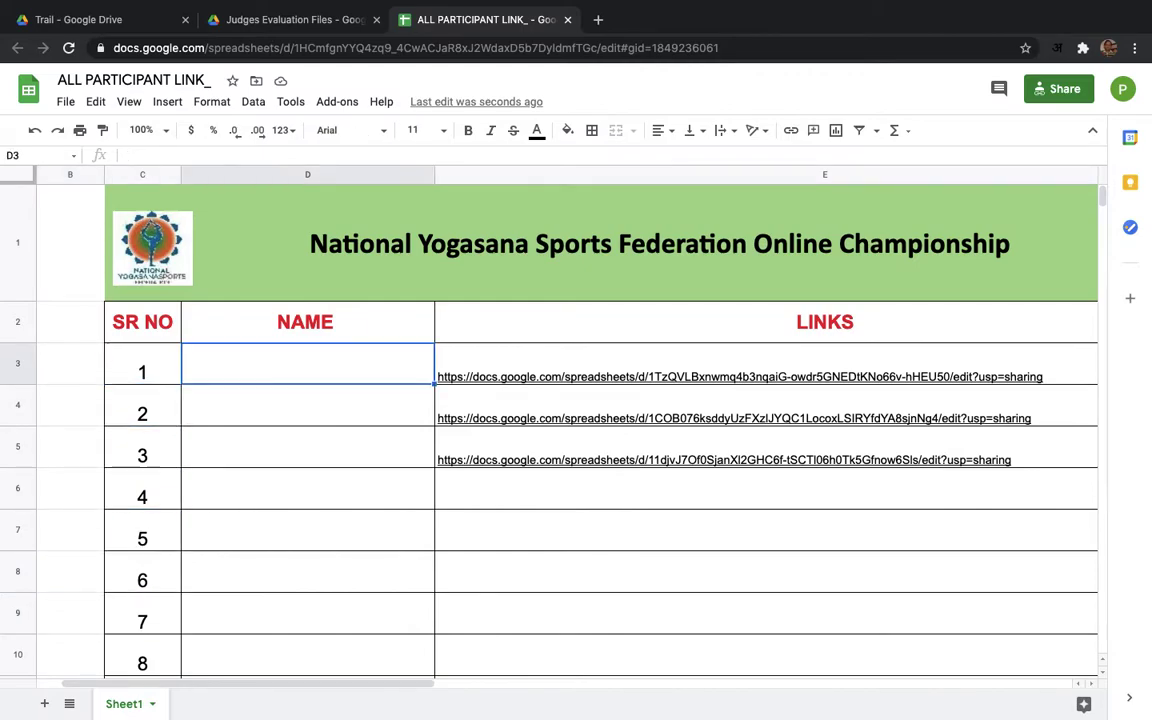
pyautogui.press('Down')
pyautogui.press('Down')
pyautogui.press('Down')
pyautogui.press('Down')
pyautogui.press('Down')
pyautogui.press('Up')
pyautogui.press('Up')
pyautogui.press('Up')
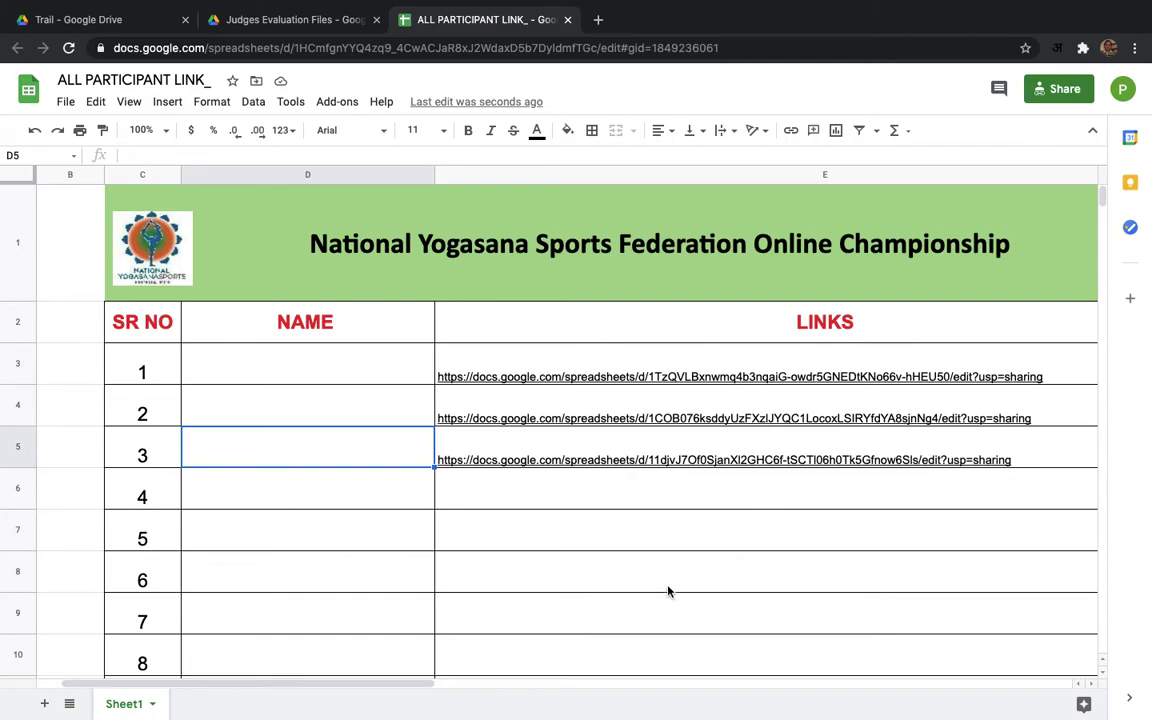
pyautogui.press('Up')
pyautogui.press('Up')
pyautogui.press('Right')
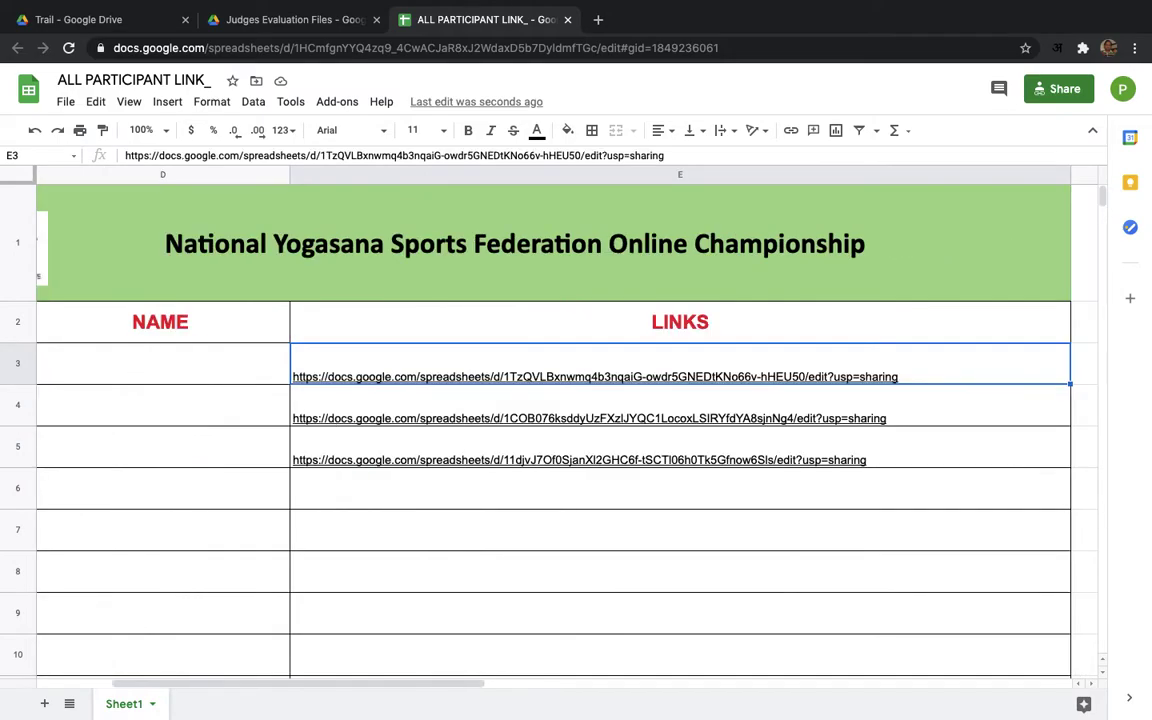
pyautogui.press('Left')
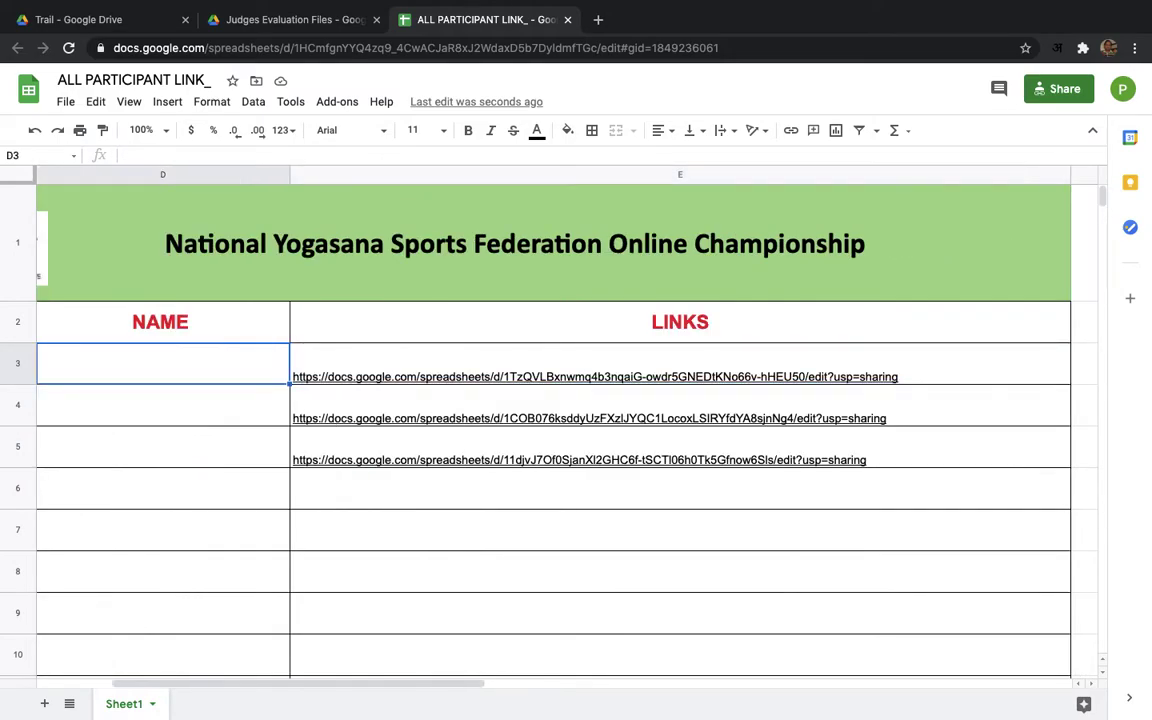
pyautogui.click(680, 363)
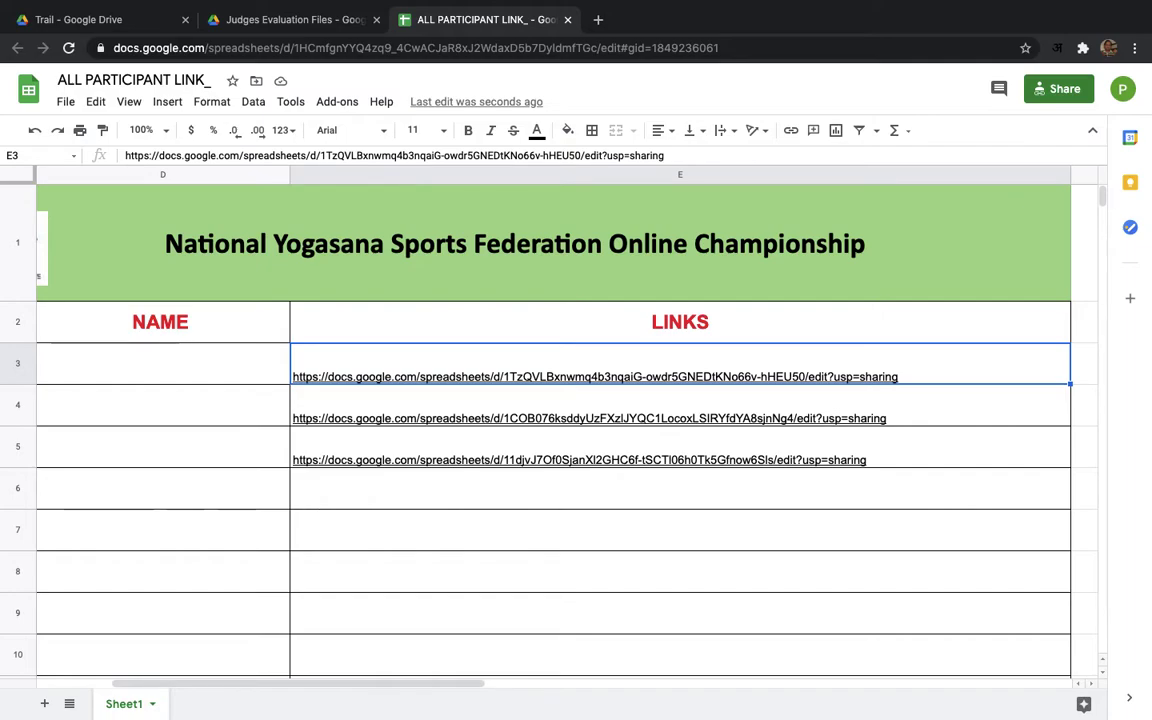
# Close the Judges Evaluation Files sharing dialog and switch to the Trail folder tab.
pyautogui.click(283, 30)
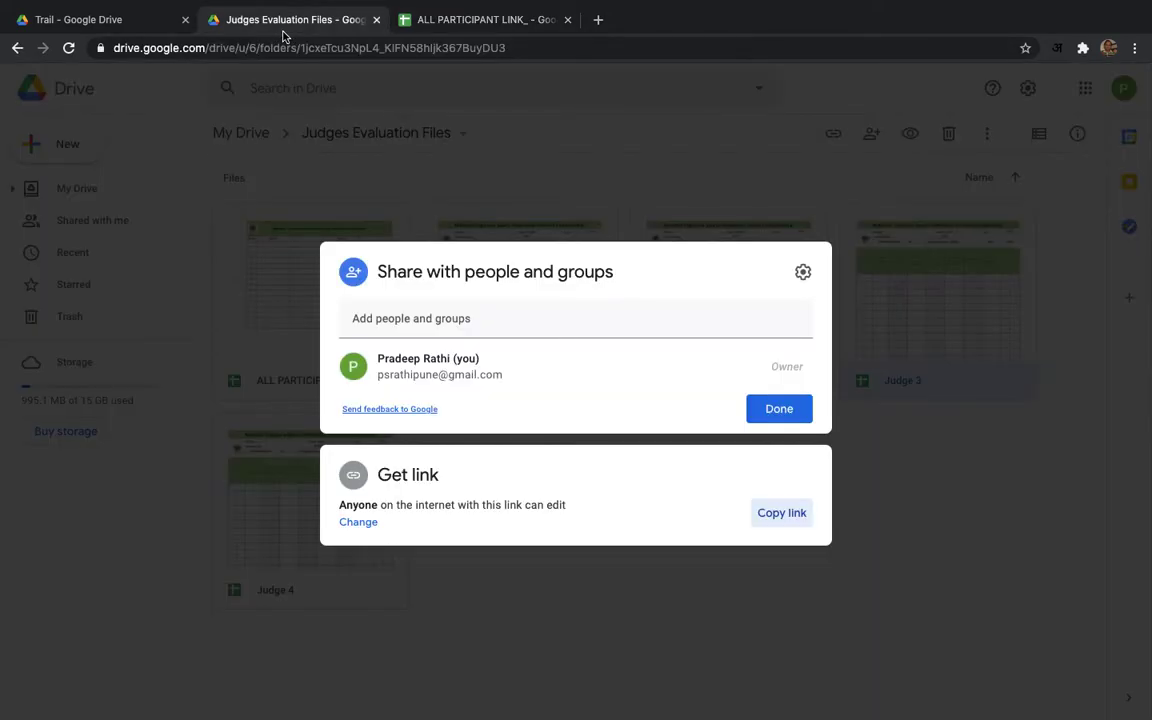
pyautogui.click(779, 410)
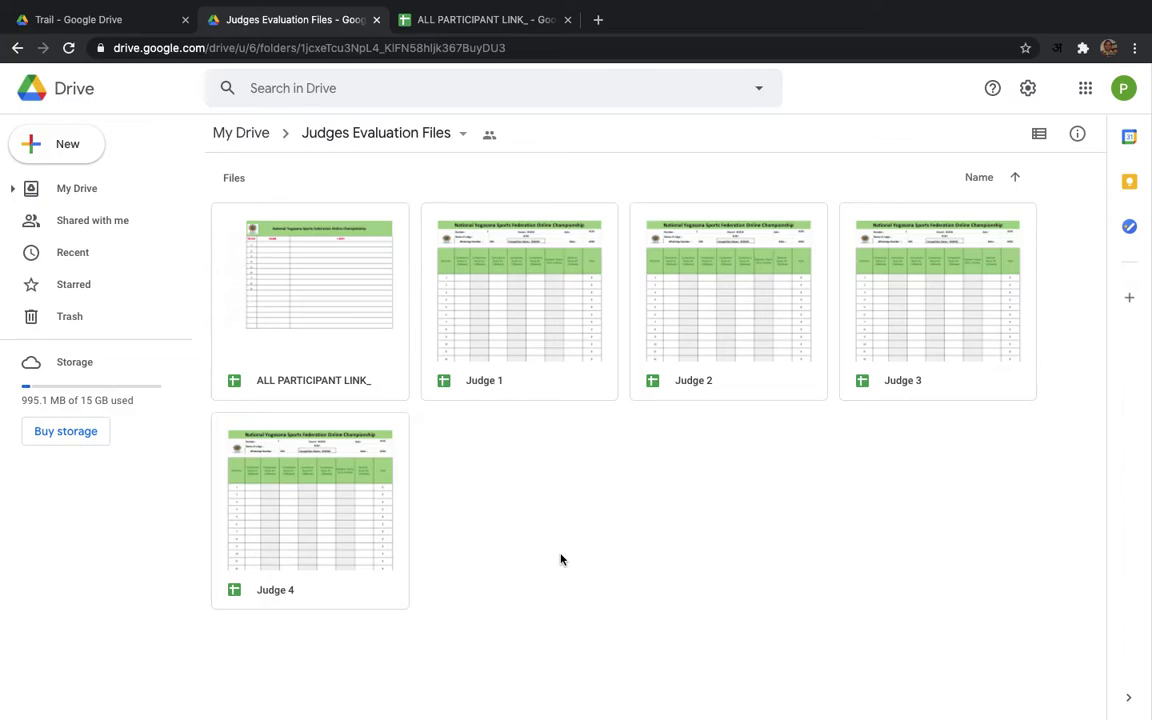
pyautogui.click(64, 19)
pyautogui.click(355, 231)
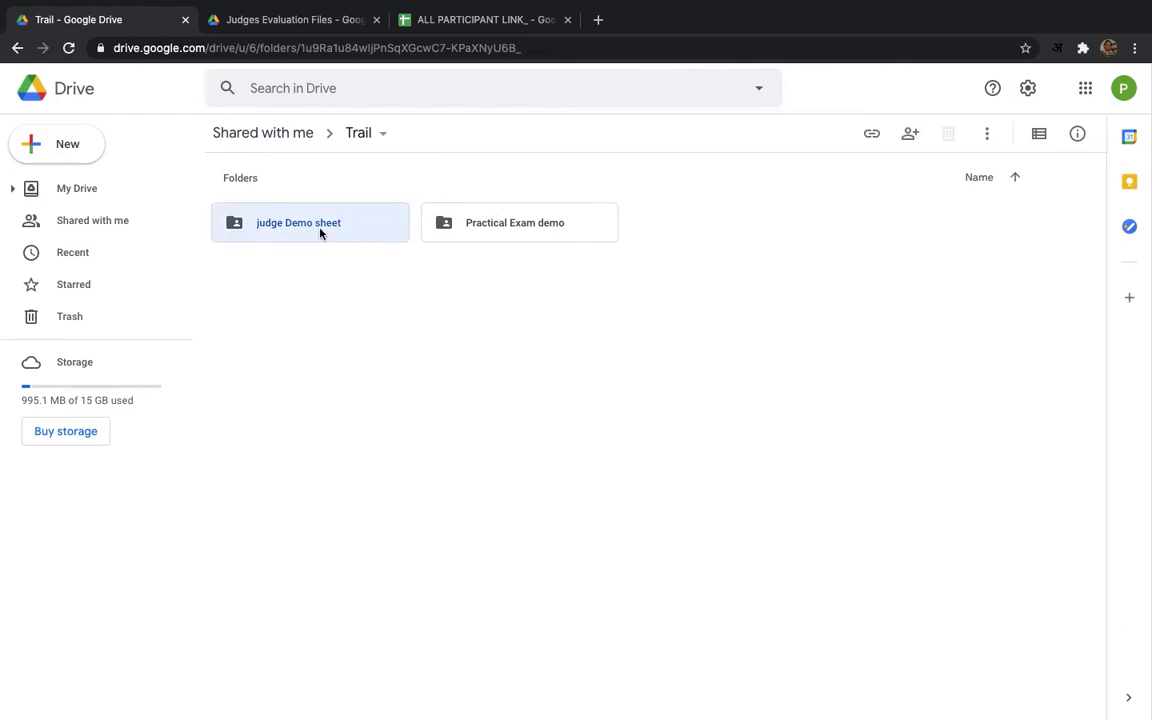
# Browse the Trail subfolders judge Demo sheet and Practical Exam demo, returning to Trail each time.
pyautogui.doubleClick(320, 233)
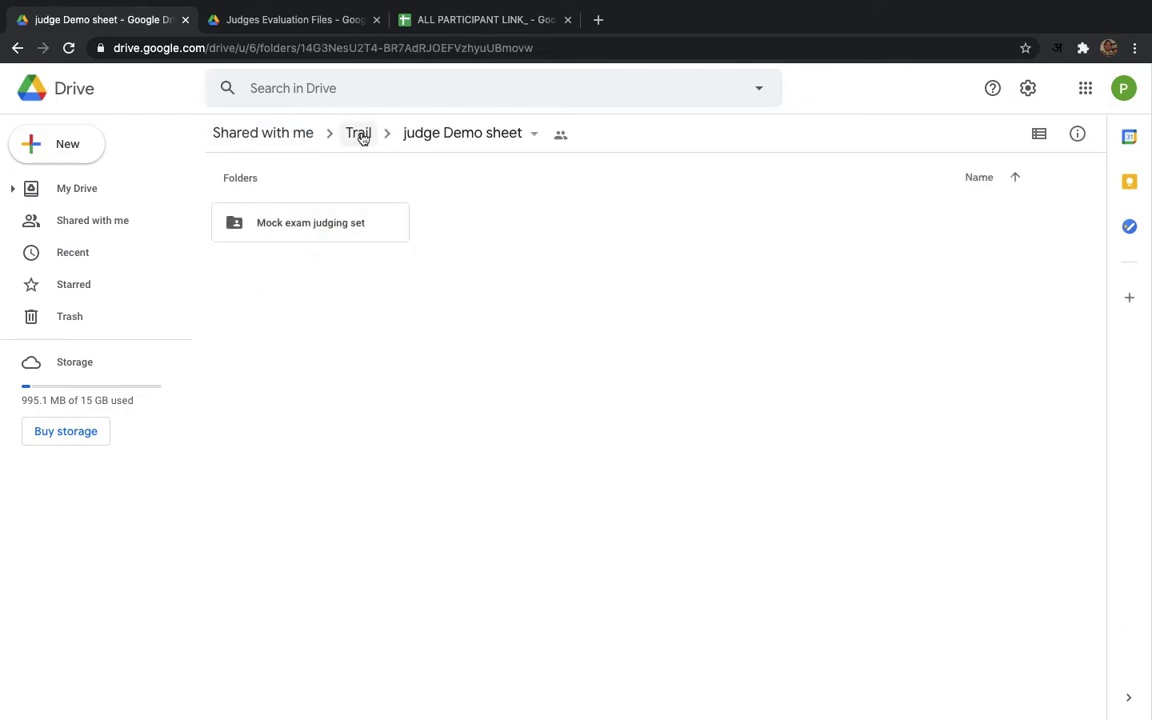
pyautogui.click(358, 133)
pyautogui.click(519, 224)
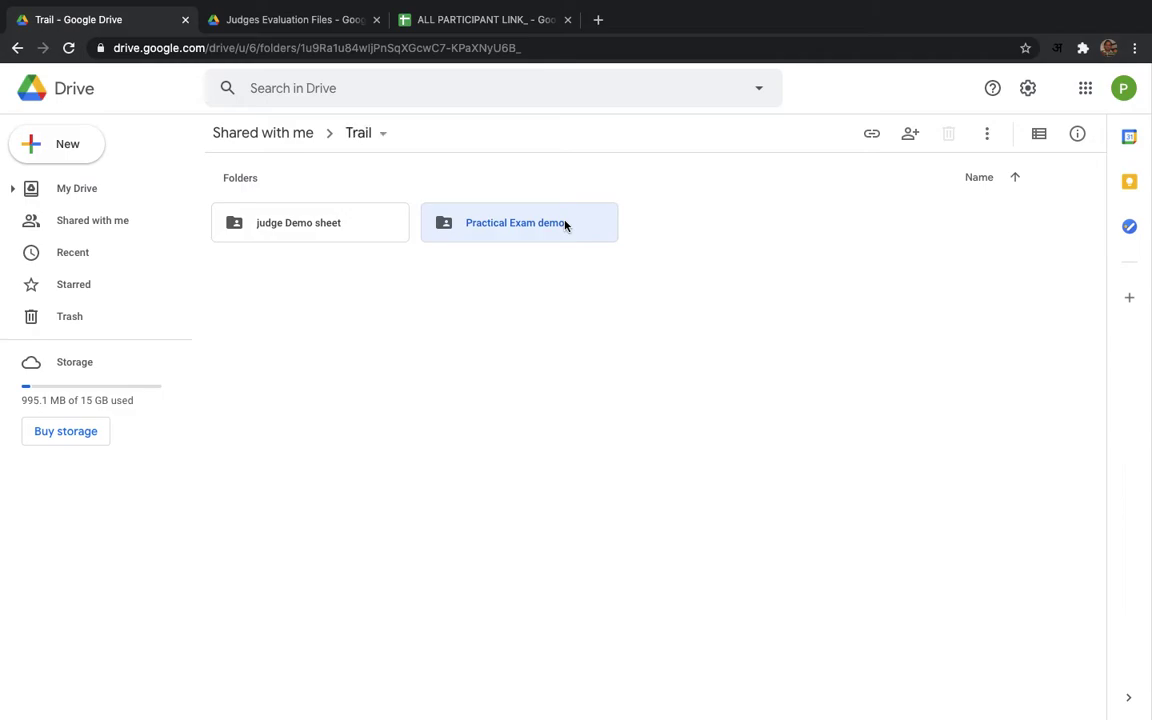
pyautogui.doubleClick(565, 225)
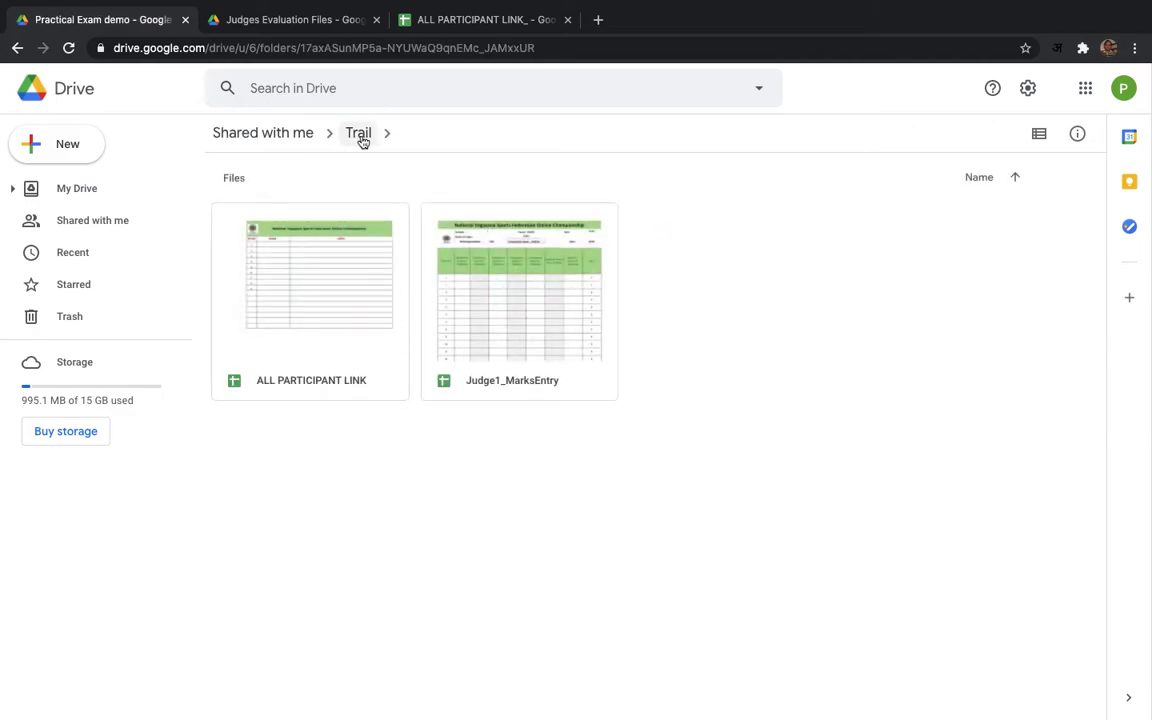
pyautogui.click(361, 138)
pyautogui.doubleClick(283, 226)
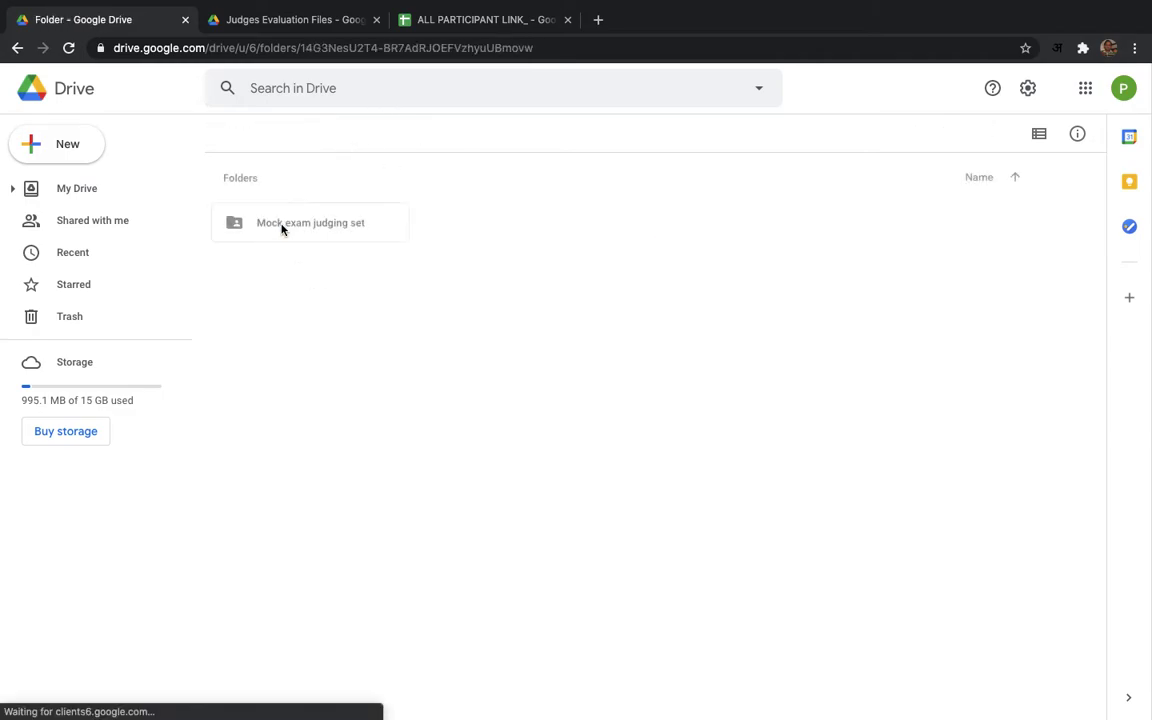
pyautogui.click(358, 134)
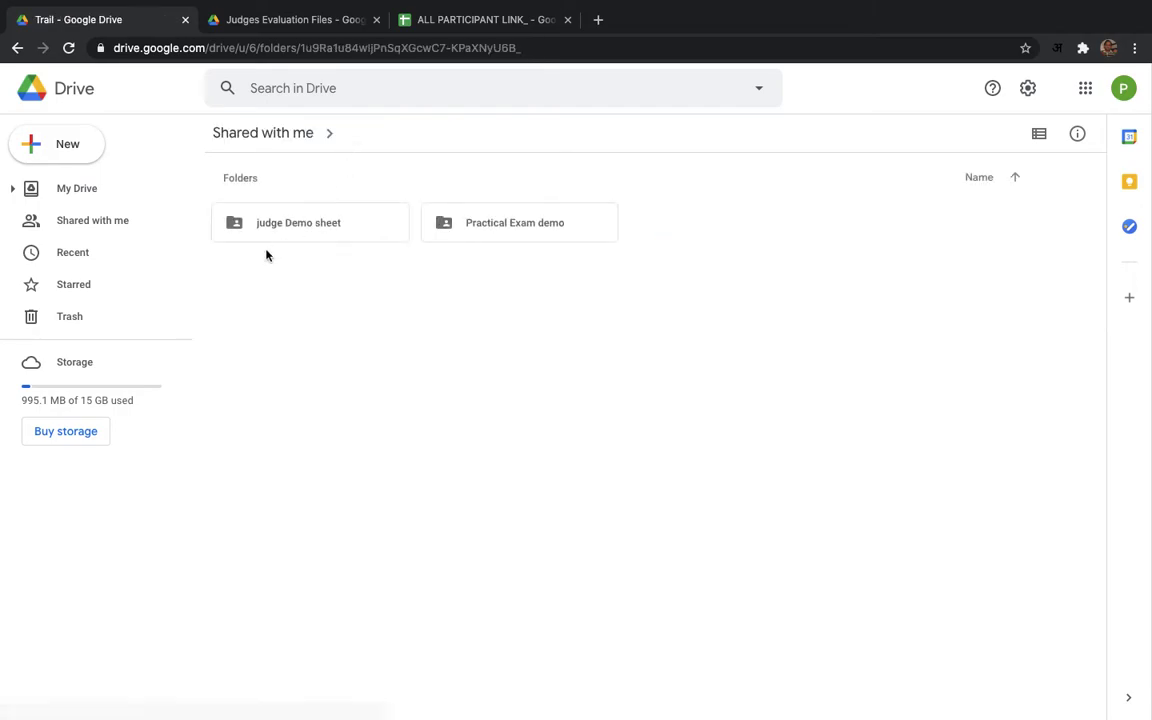
# Open judge Demo sheet, then Mock exam judging set, and step through its judge sheets.
pyautogui.click(309, 231)
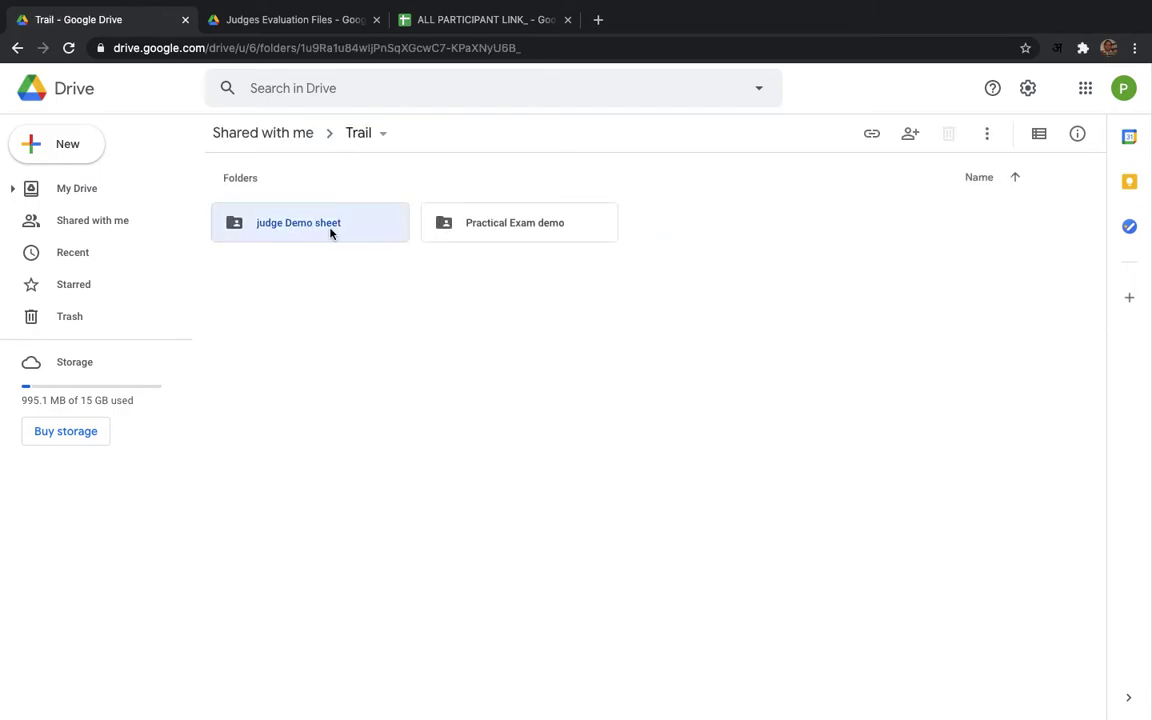
pyautogui.doubleClick(327, 229)
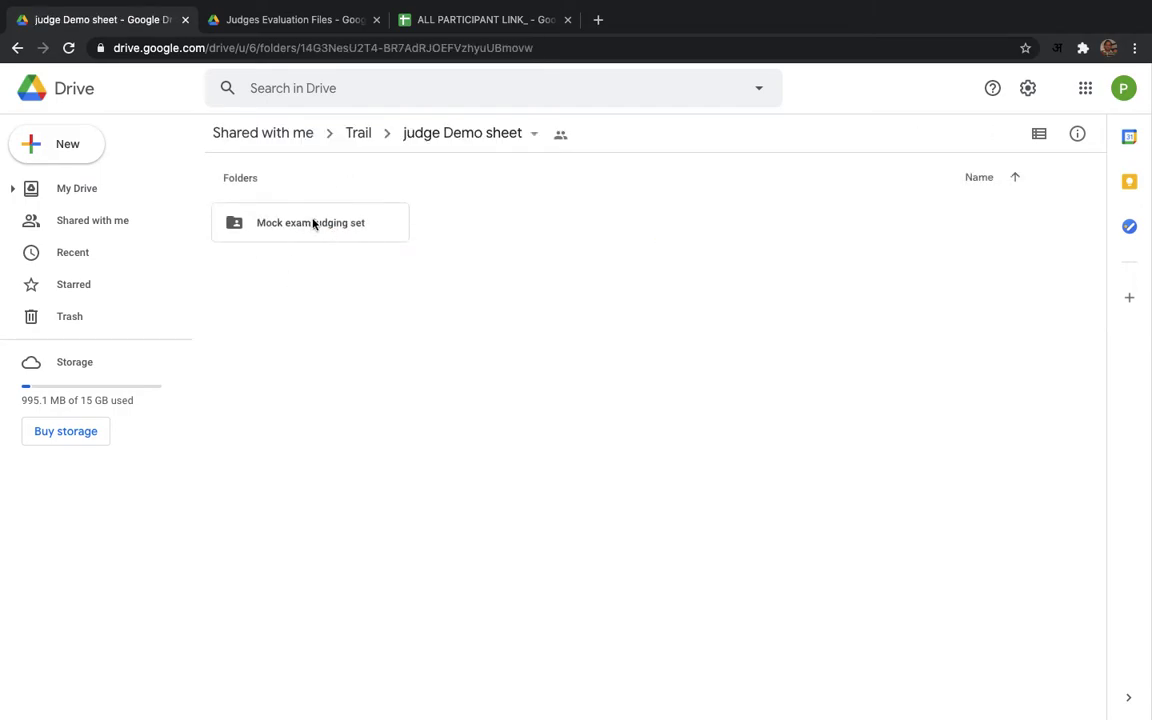
pyautogui.click(313, 225)
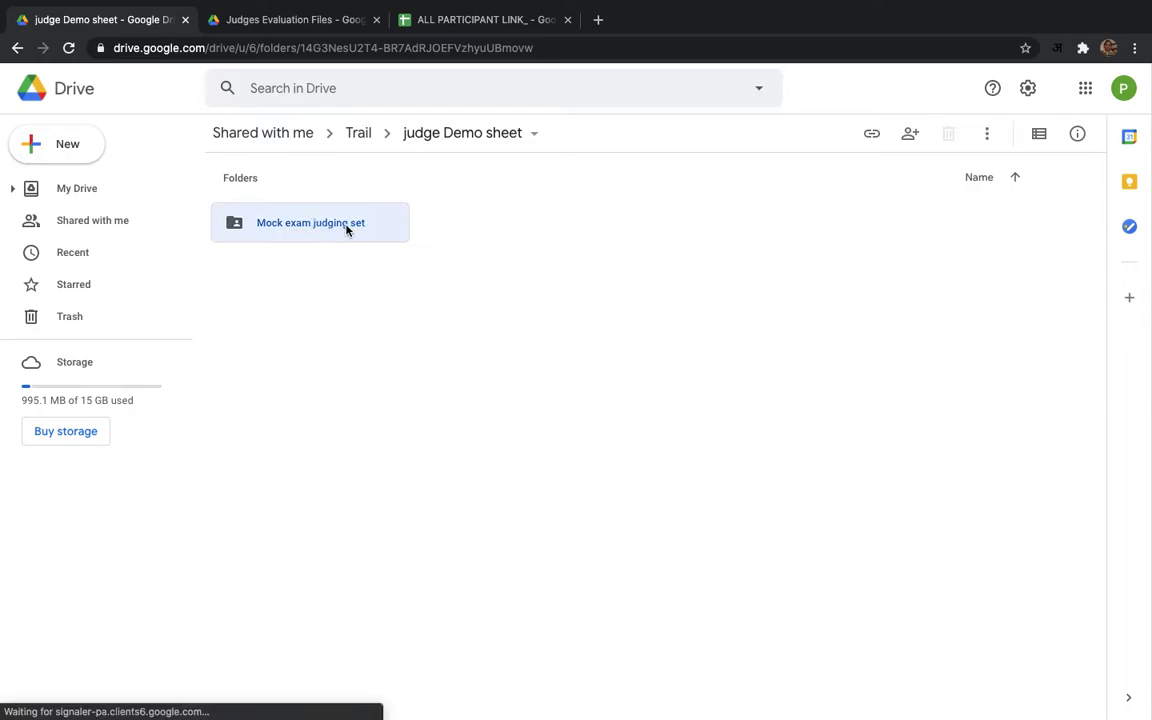
pyautogui.doubleClick(347, 229)
pyautogui.click(352, 350)
pyautogui.press('Right')
pyautogui.press('Right')
pyautogui.press('Right')
pyautogui.press('Left')
pyautogui.press('Left')
pyautogui.press('Left')
# Arrow through the judge sheets to the YOGASANA marksheet, then show the folder's actions.
pyautogui.press('Down')
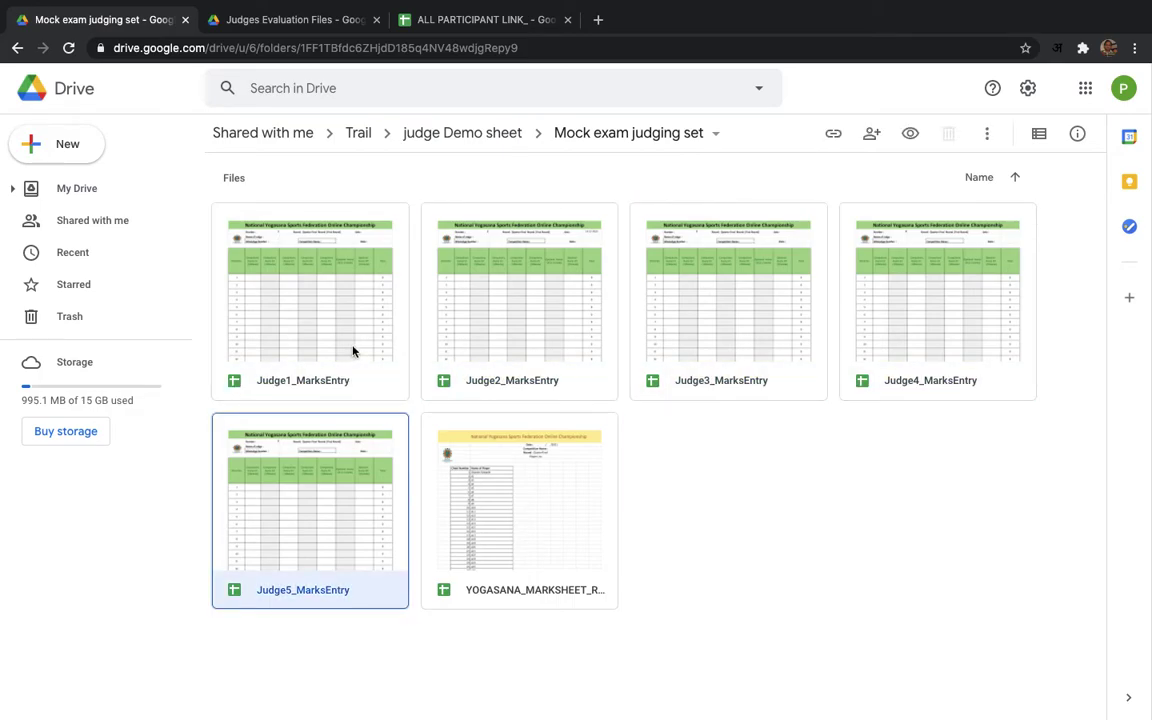
pyautogui.press('Right')
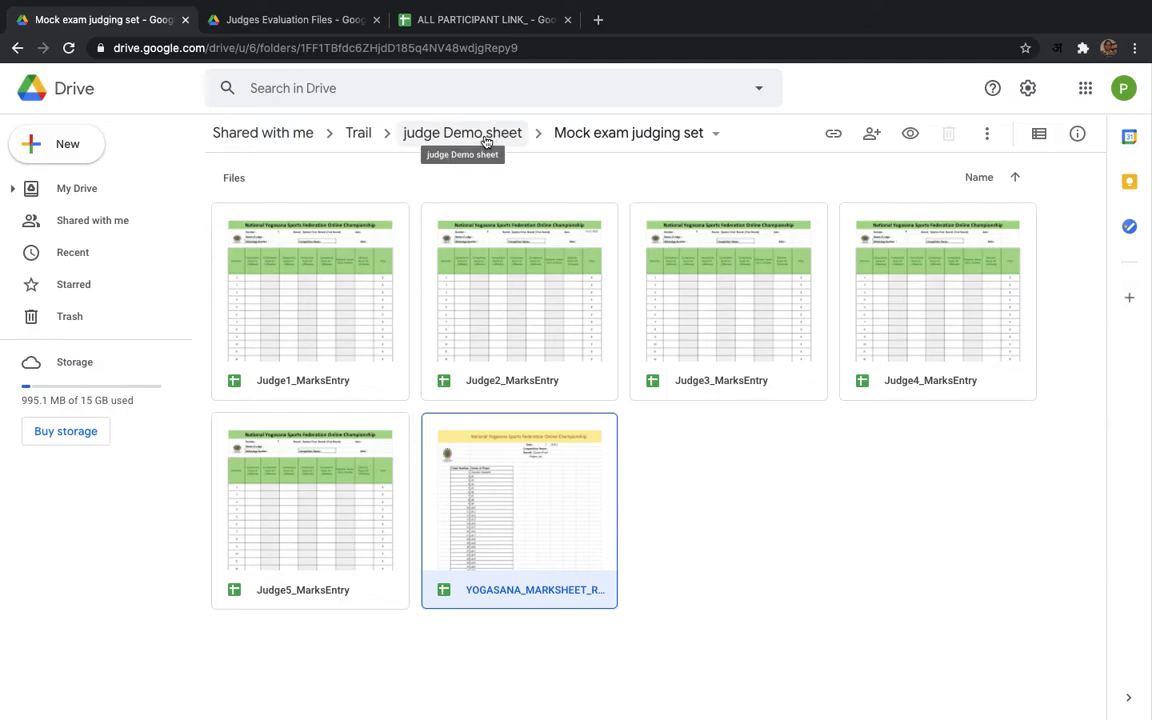
pyautogui.click(715, 135)
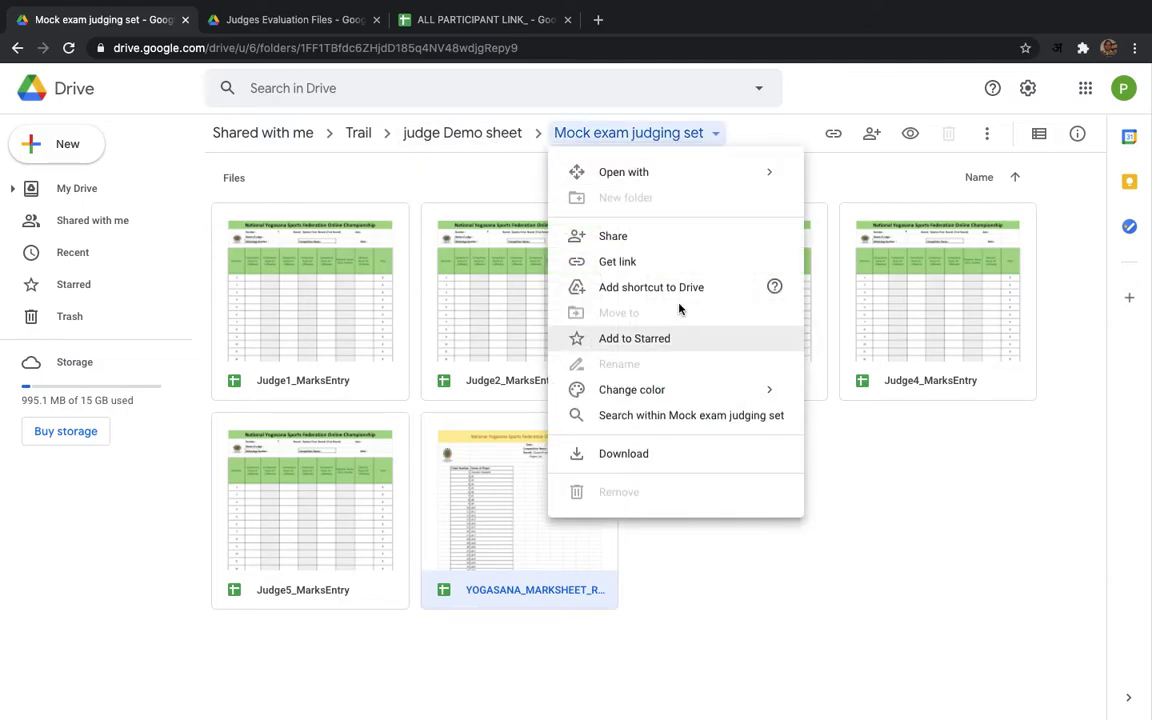
# Download Mock exam judging set as a zip into Temp and reveal it in Finder.
pyautogui.click(643, 455)
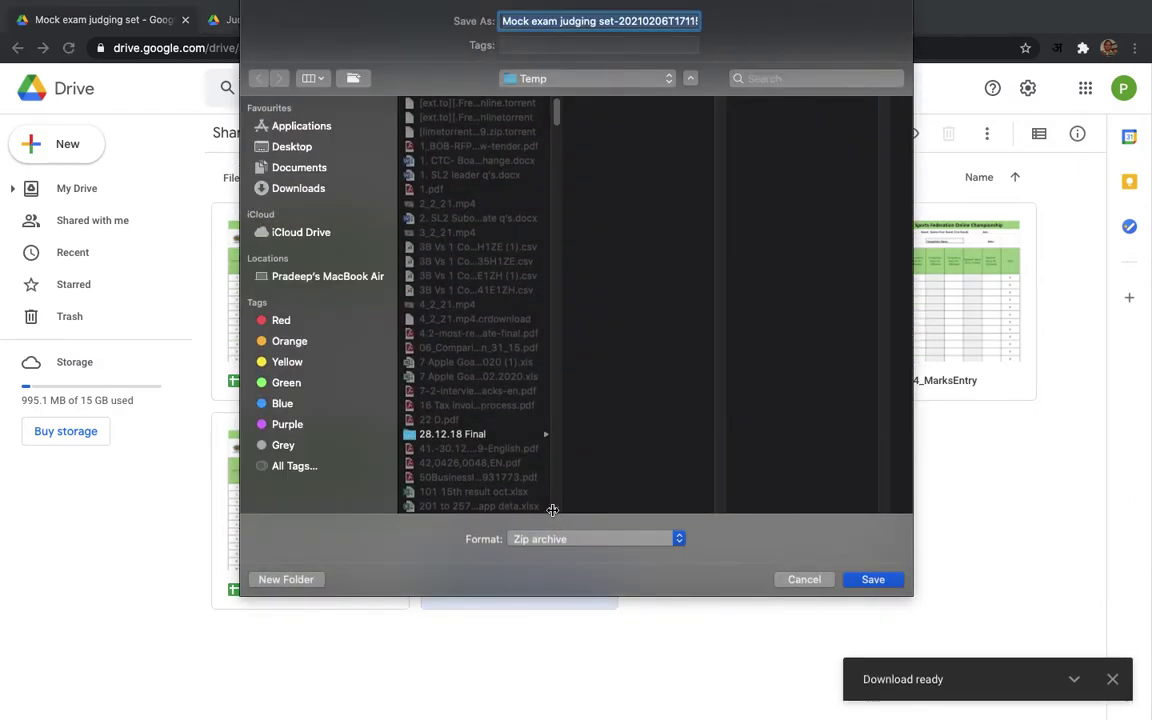
pyautogui.press('Return')
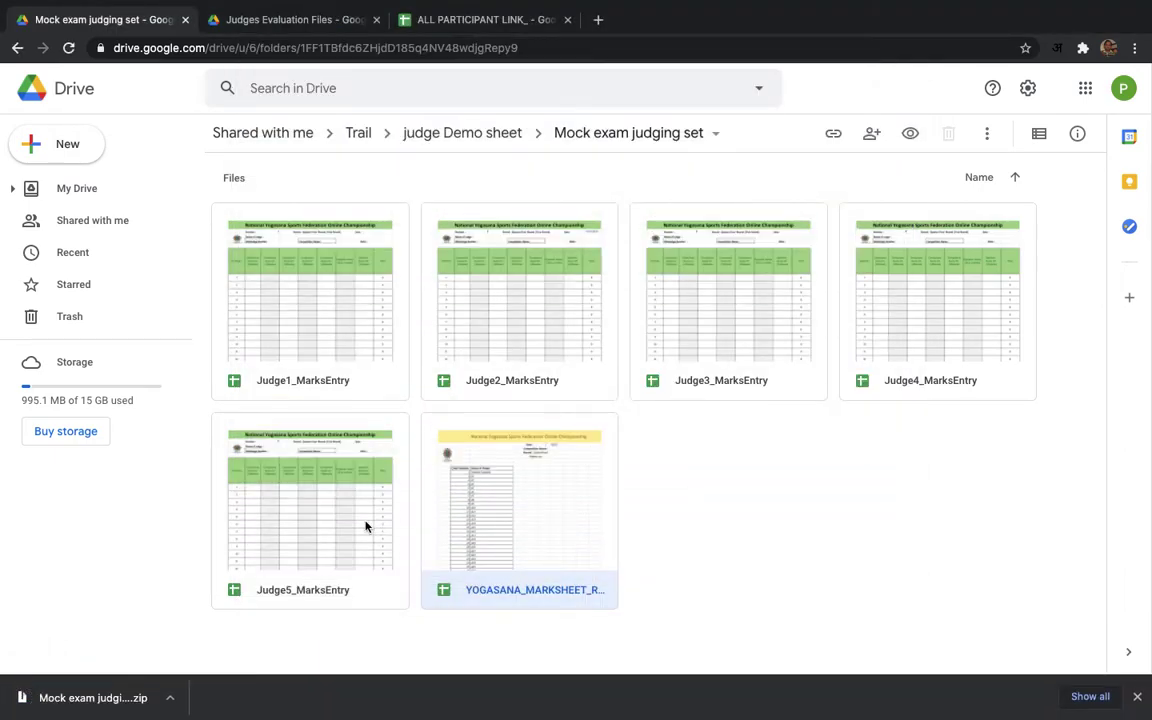
pyautogui.click(359, 290)
pyautogui.press('Right')
pyautogui.press('Right')
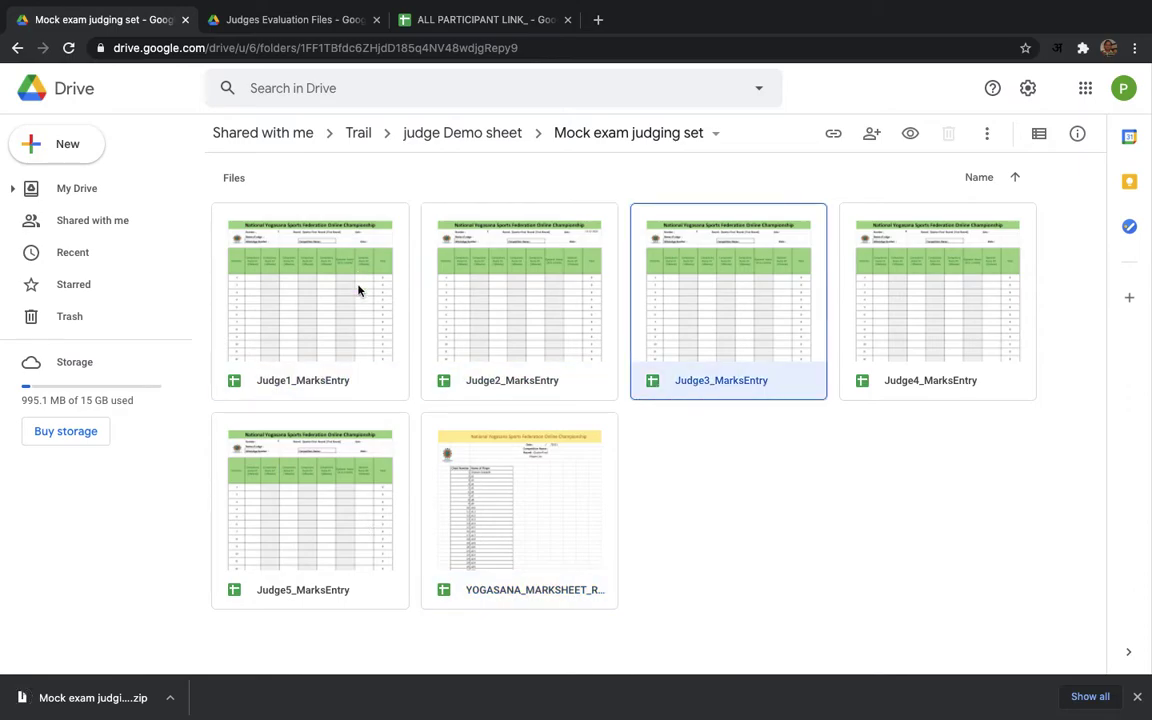
pyautogui.press('Left')
pyautogui.press('Left')
pyautogui.click(576, 566)
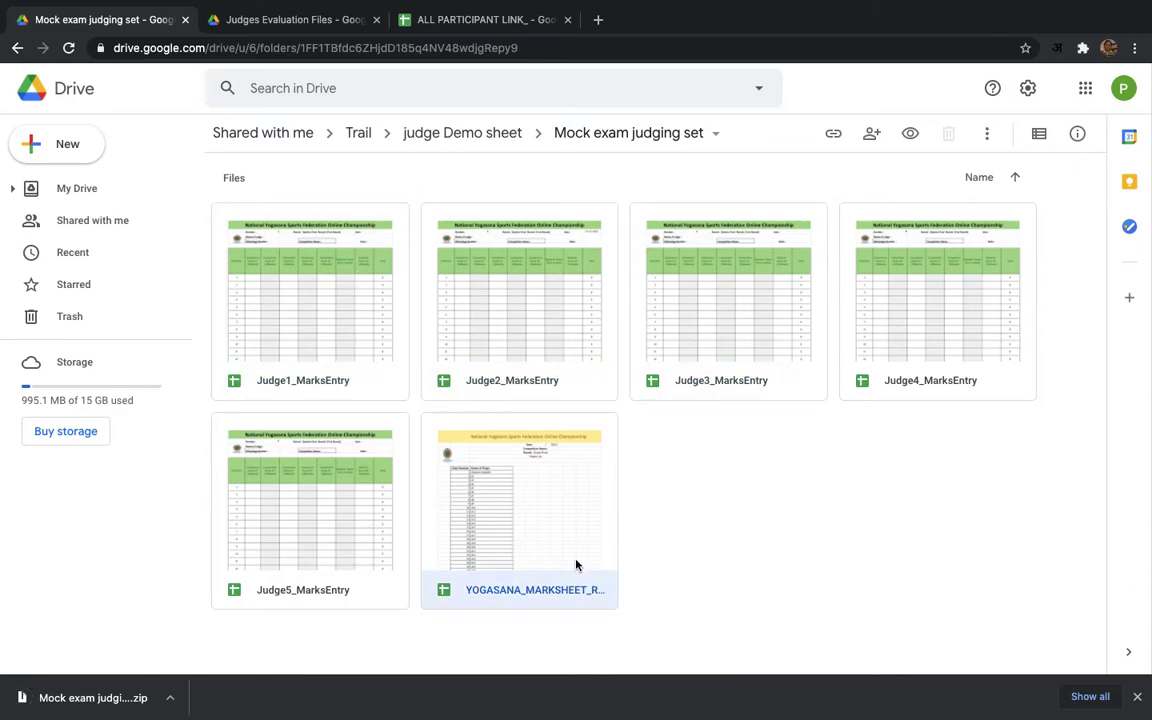
pyautogui.click(172, 698)
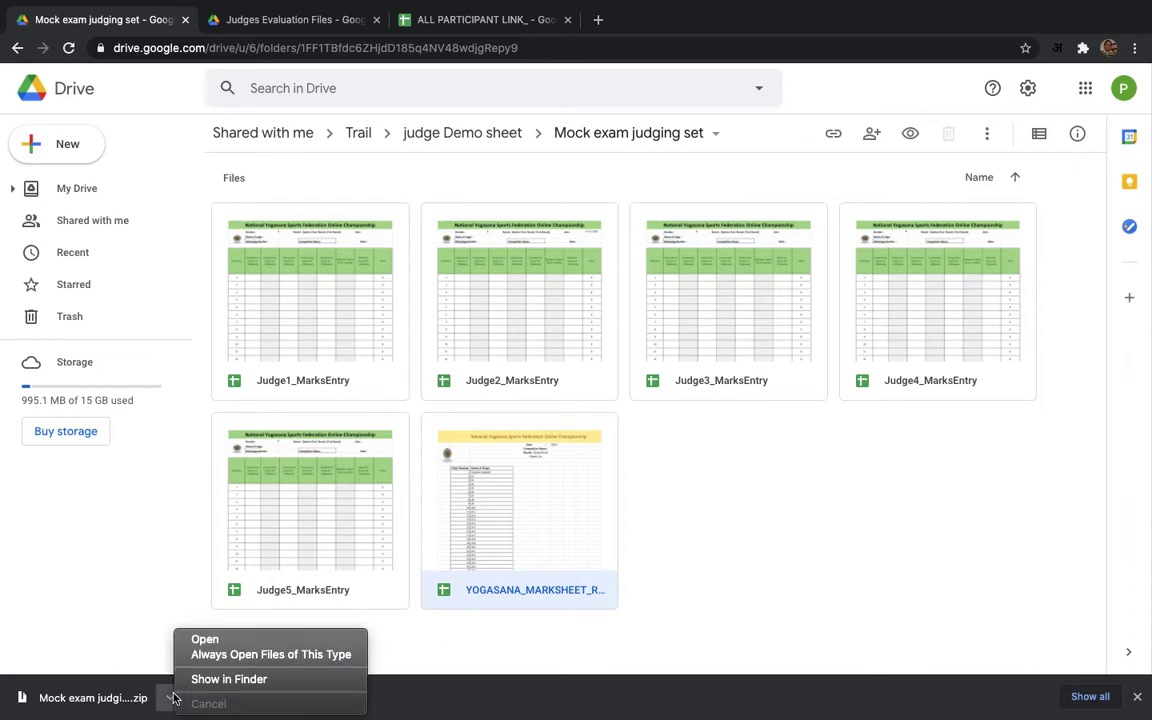
pyautogui.click(267, 680)
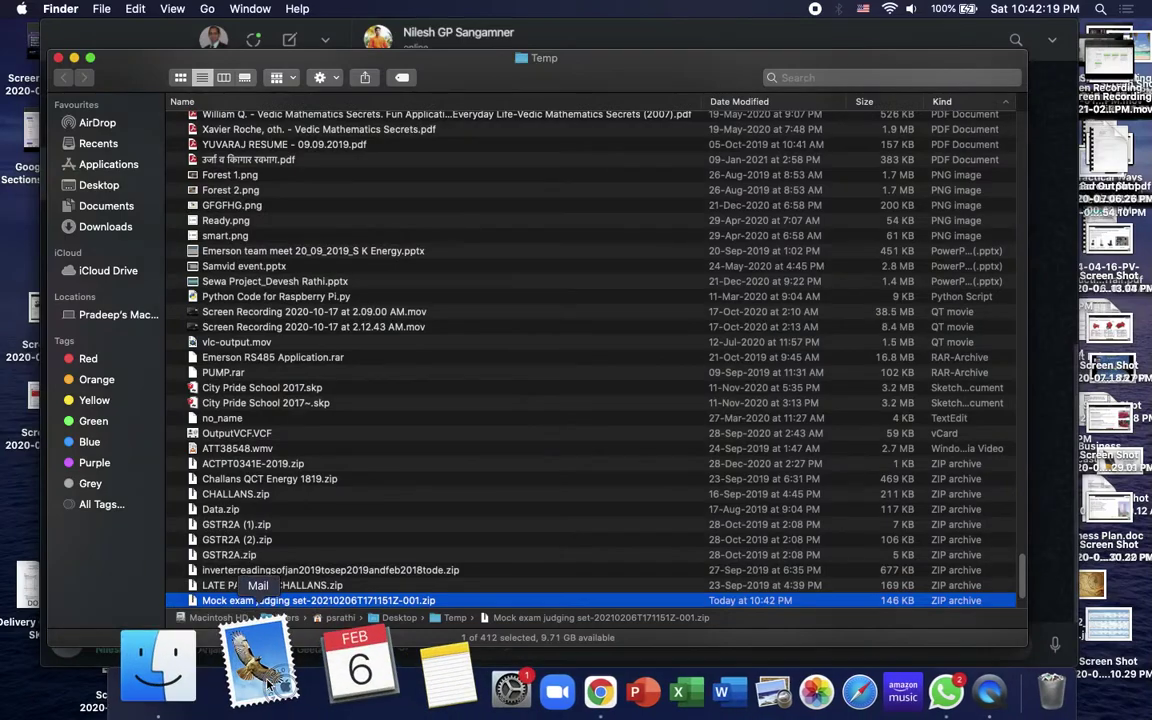
# Extract the downloaded zip and check the files in the Mock exam judging set folder.
pyautogui.doubleClick(263, 607)
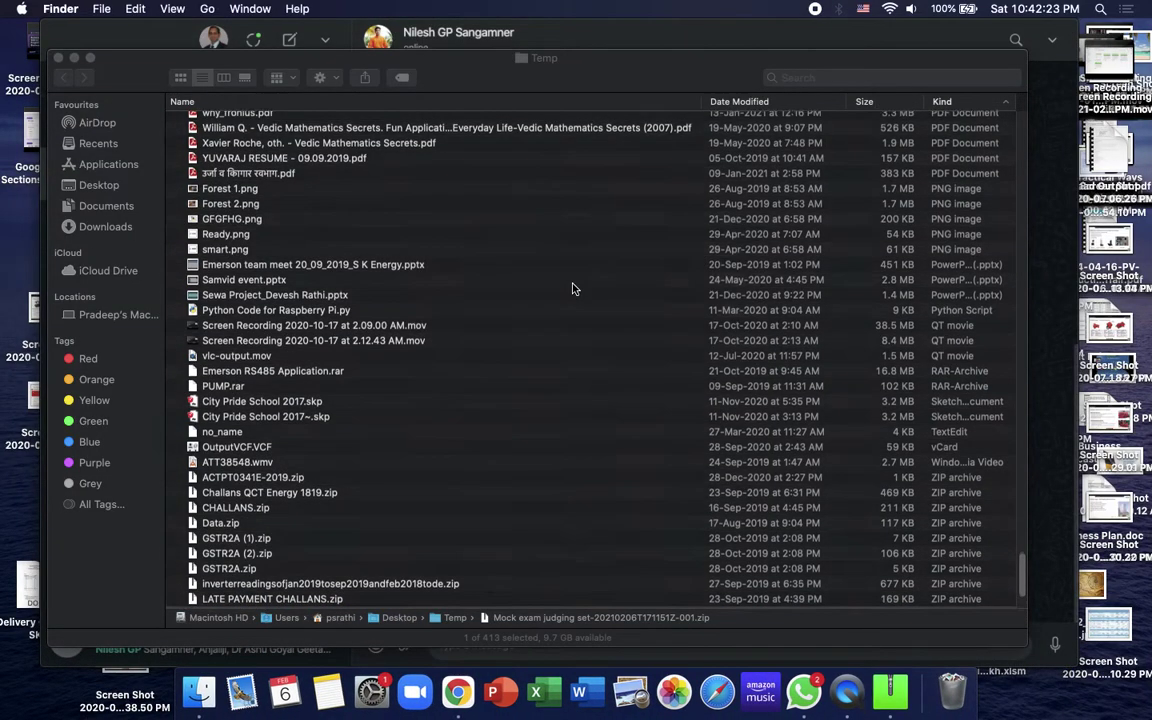
pyautogui.click(175, 119)
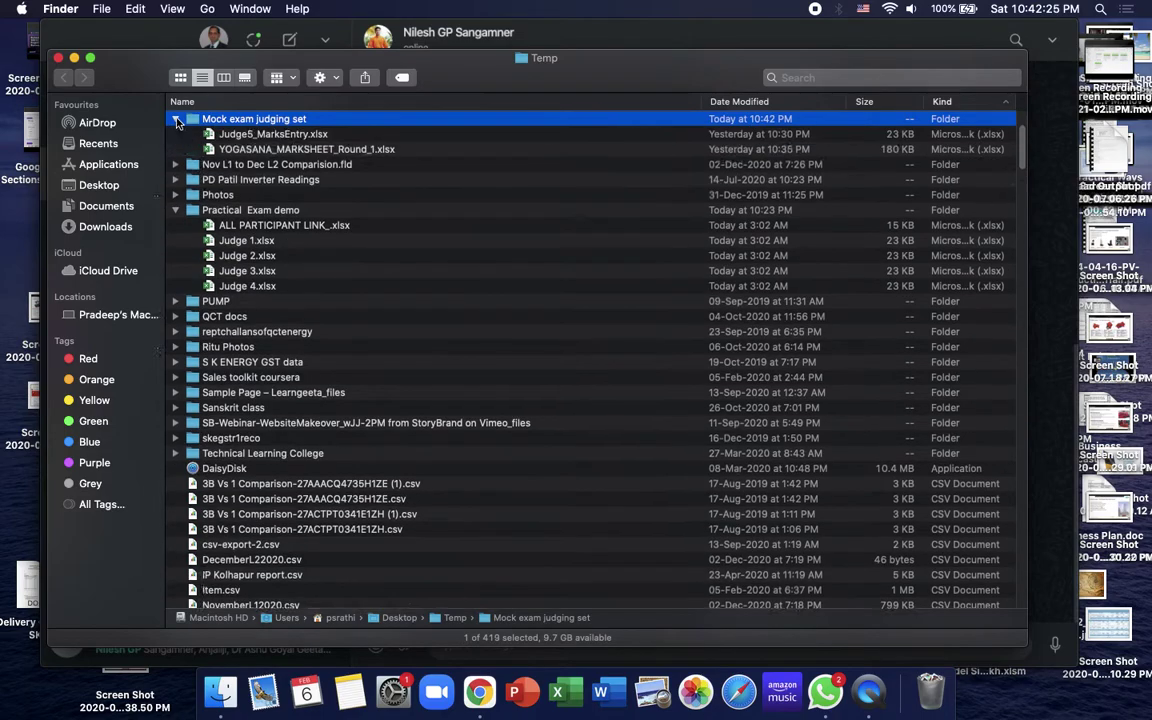
pyautogui.doubleClick(268, 122)
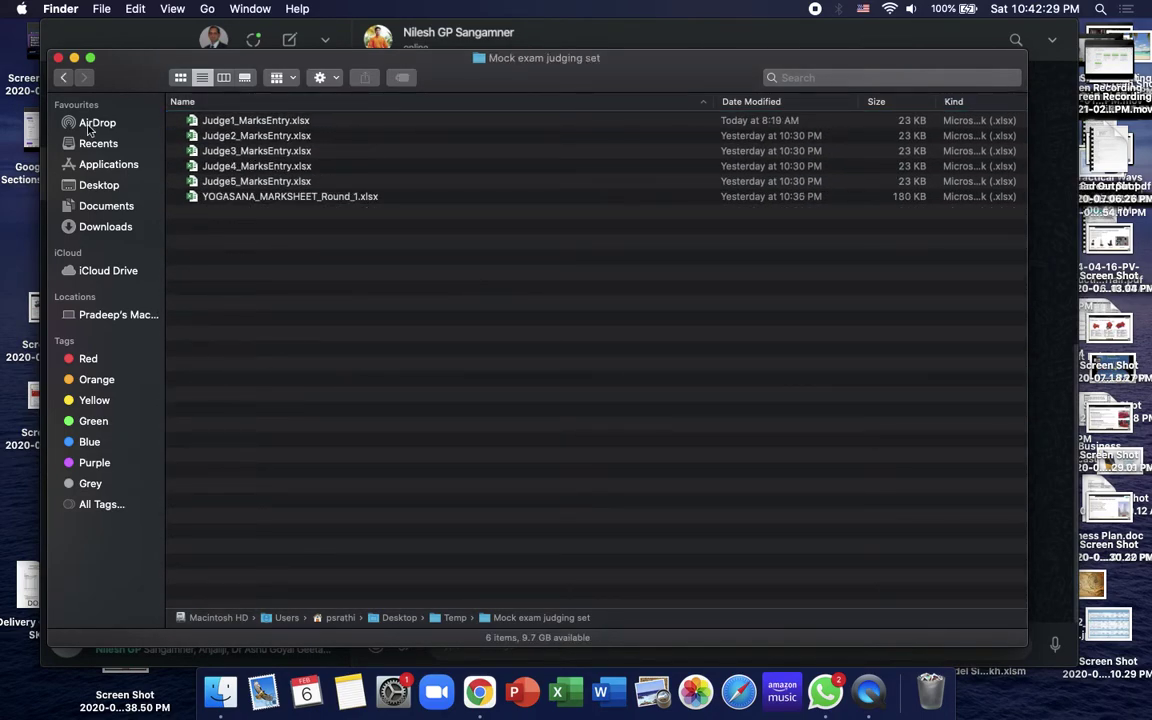
pyautogui.click(61, 77)
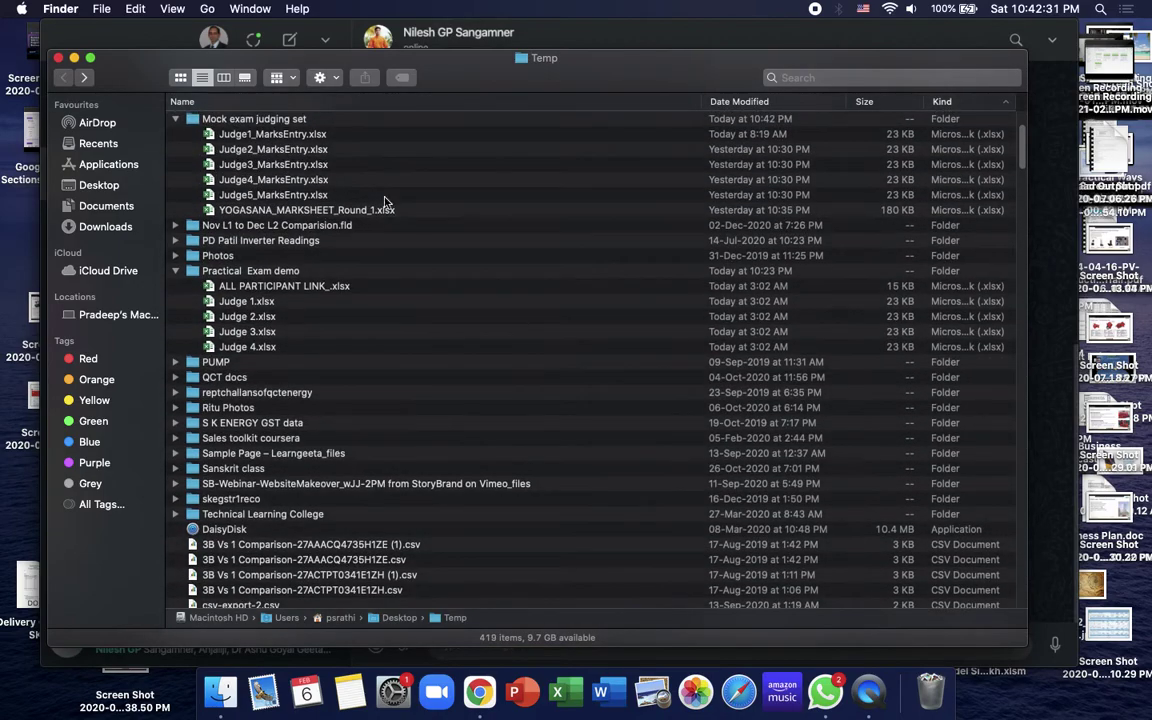
# Create a Mock Exams folder in Temp and move Mock exam judging set into it.
pyautogui.click(113, 7)
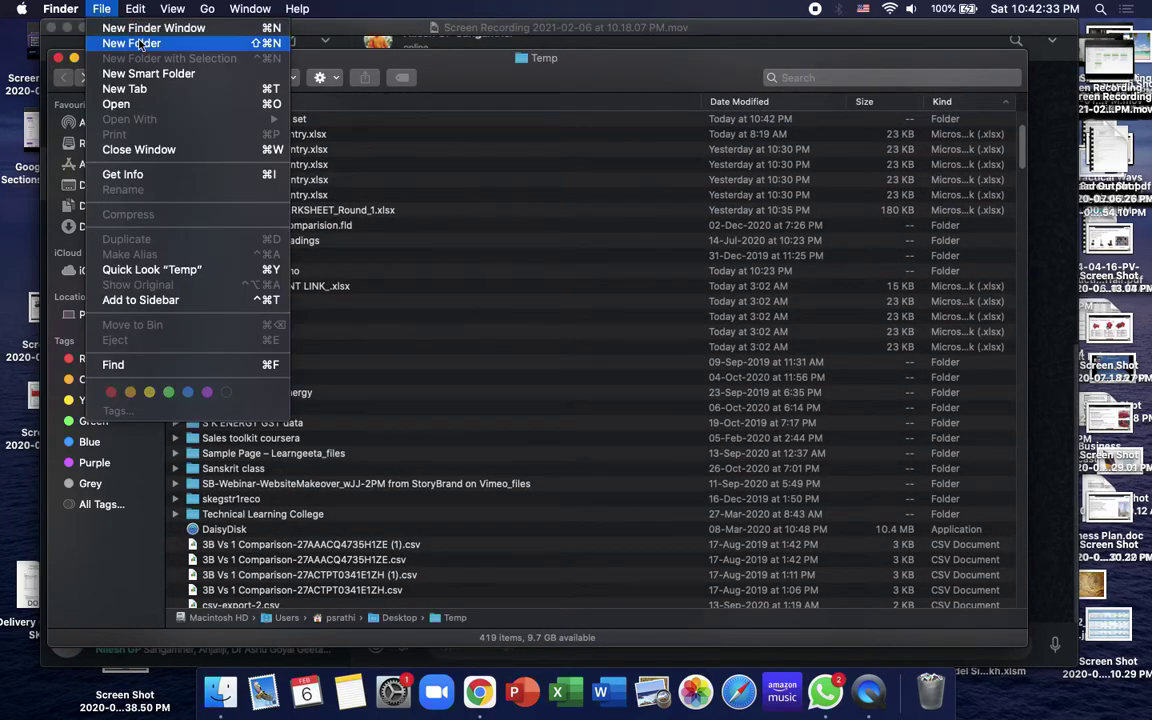
pyautogui.click(128, 43)
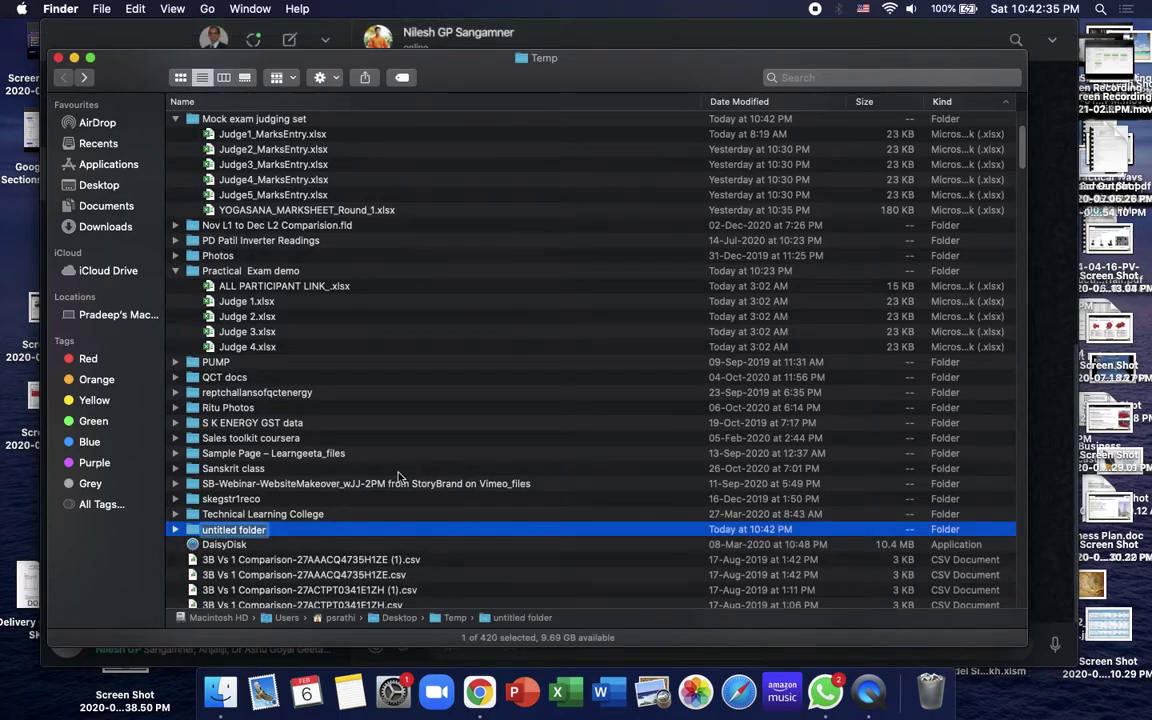
pyautogui.write('Mo')
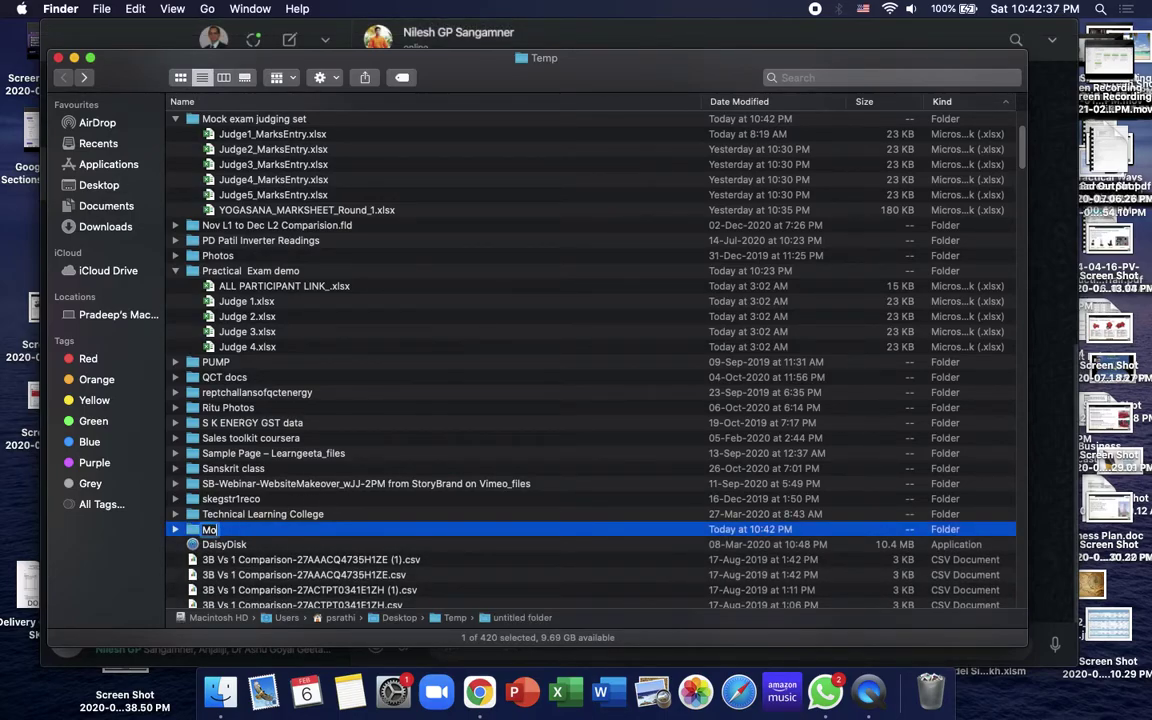
pyautogui.write('ck Exams')
pyautogui.press('Return')
pyautogui.click(228, 118)
pyautogui.moveTo(228, 118); pyautogui.dragTo(228, 228)
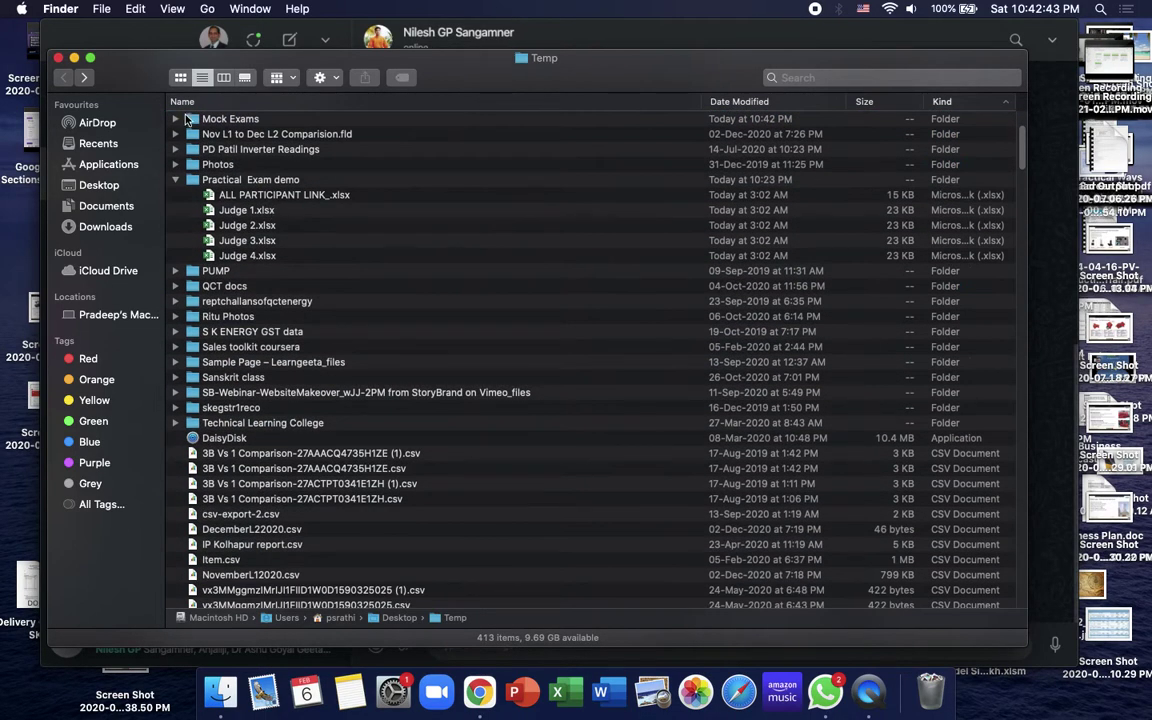
# Inside Mock Exams, duplicate the judging set folder and rename the copy District 1.
pyautogui.doubleClick(213, 121)
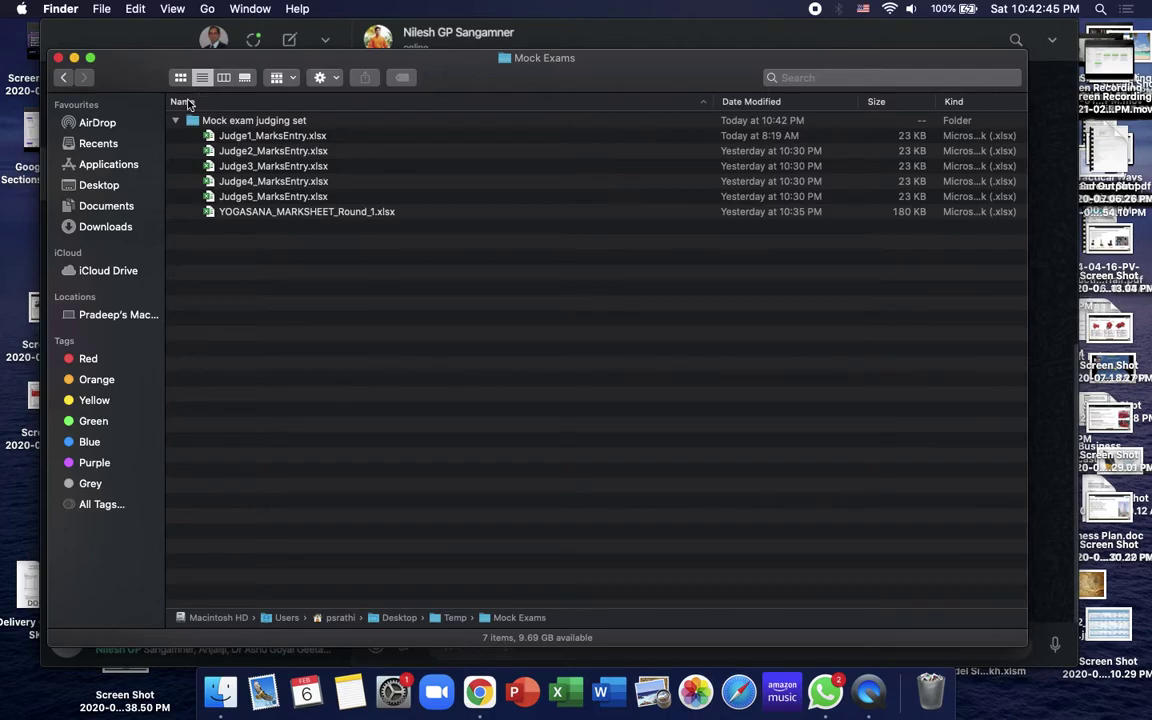
pyautogui.click(175, 120)
pyautogui.click(240, 121)
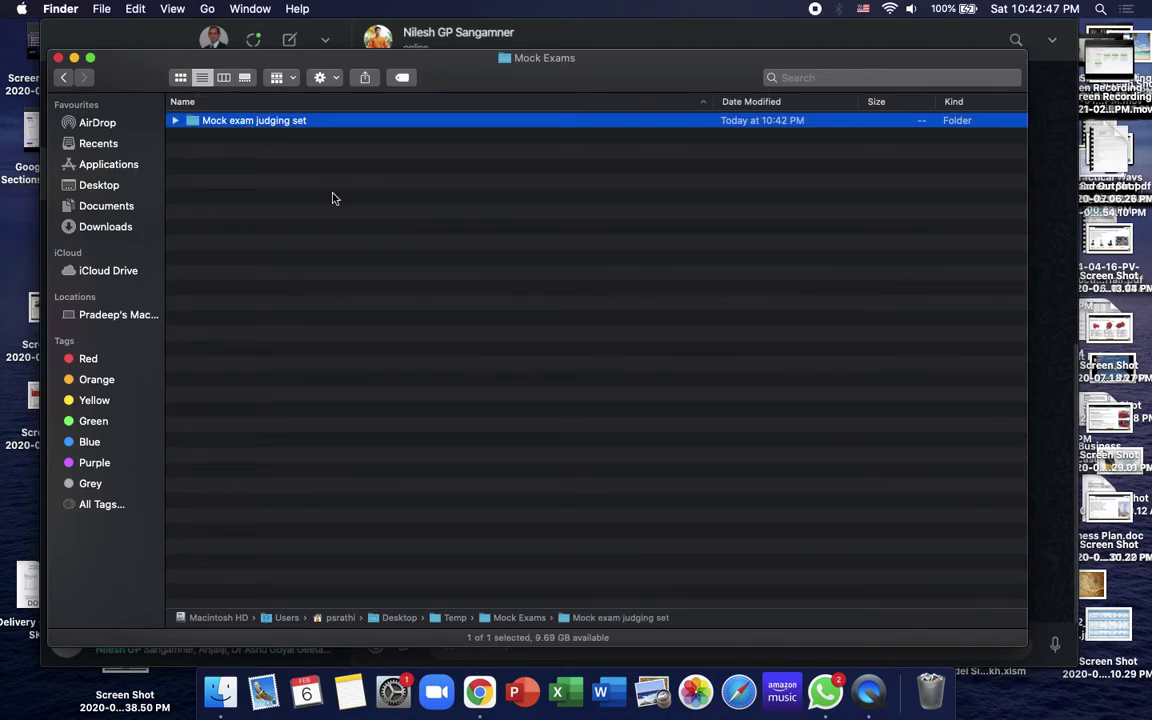
pyautogui.press('super+c')
pyautogui.press('super+v')
pyautogui.click(265, 138)
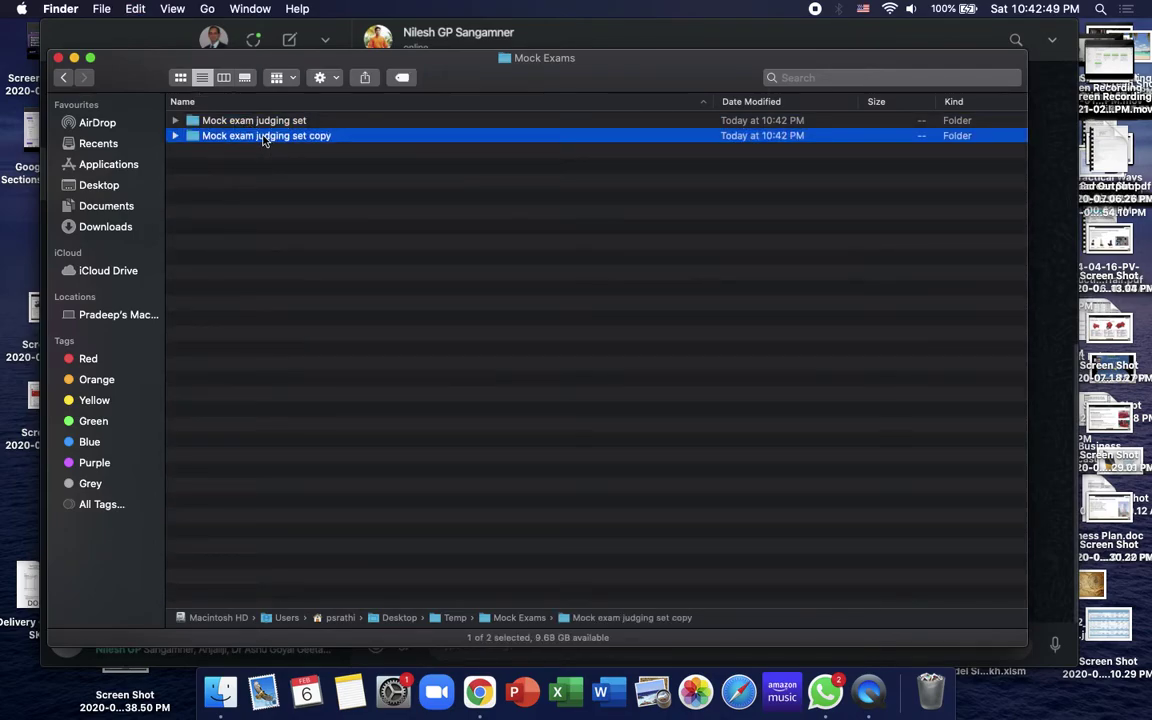
pyautogui.write('Dis')
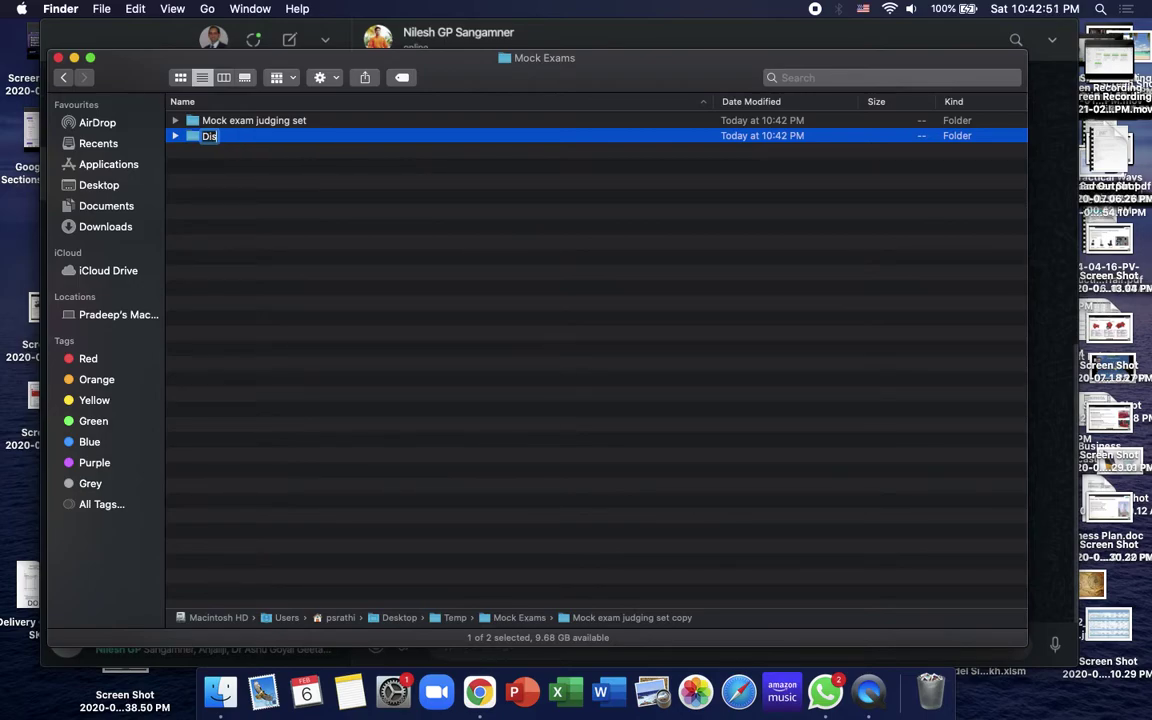
pyautogui.write('trict 1')
pyautogui.press('Return')
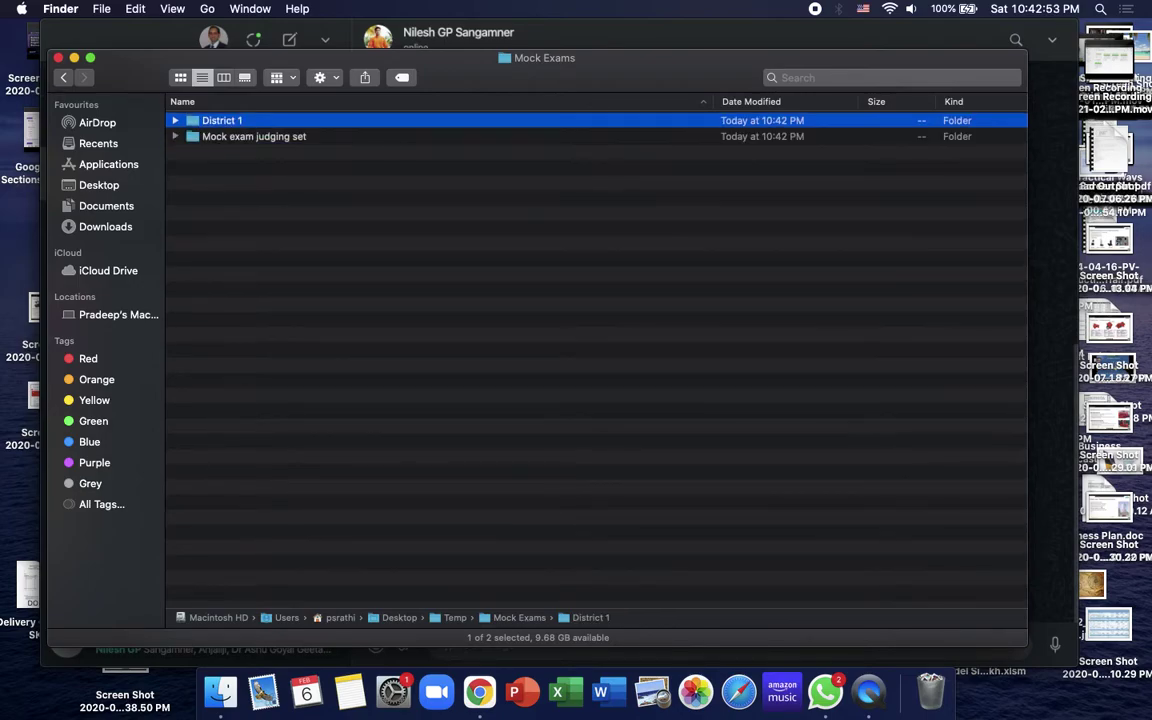
# Duplicate District 1 into District 2 and District 3, then switch to the browser.
pyautogui.press('super+d')
pyautogui.click(236, 138)
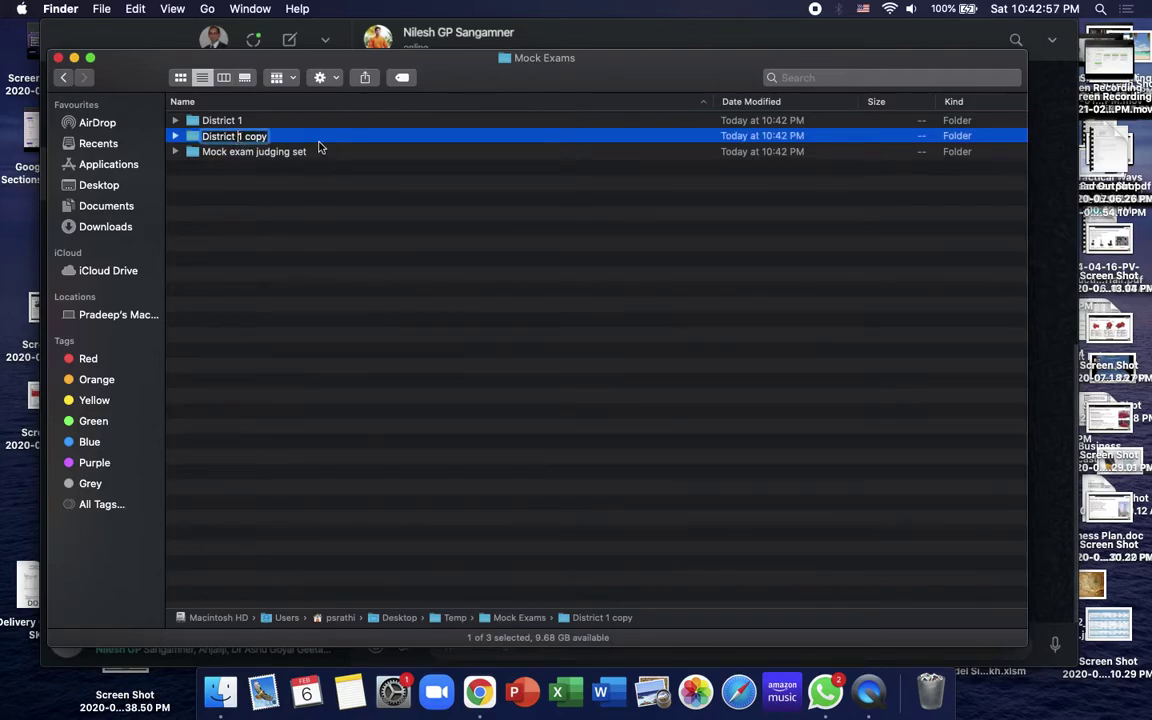
pyautogui.write('District 2')
pyautogui.press('Return')
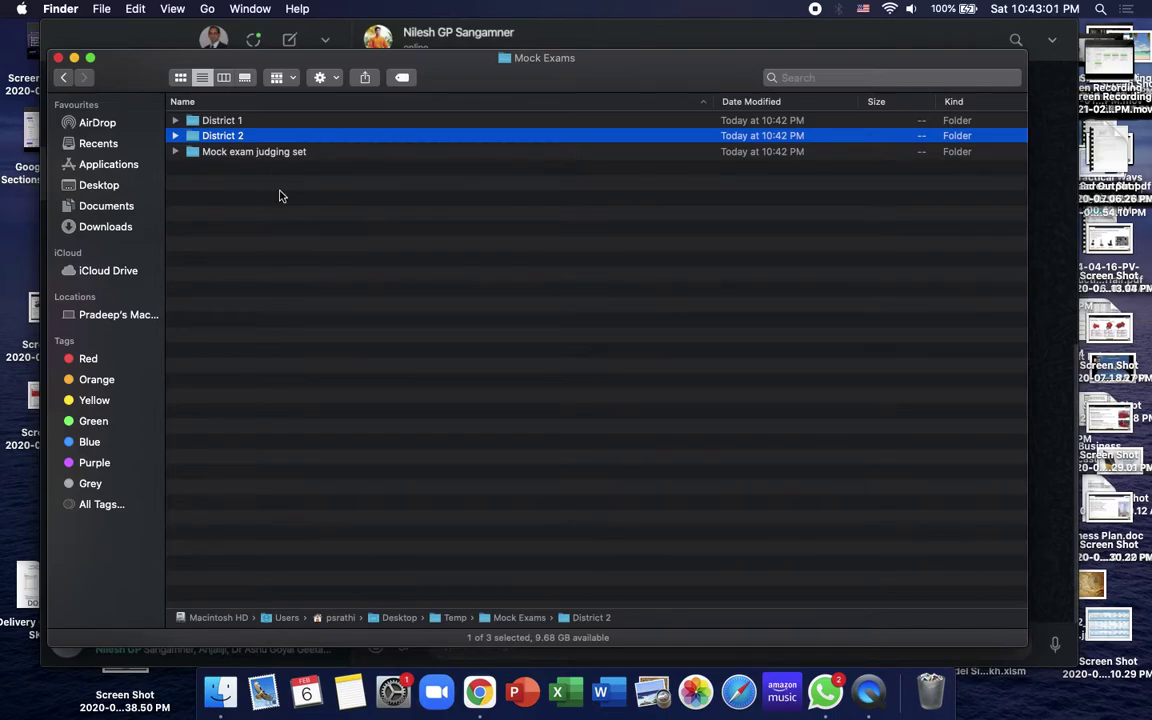
pyautogui.press('super+d')
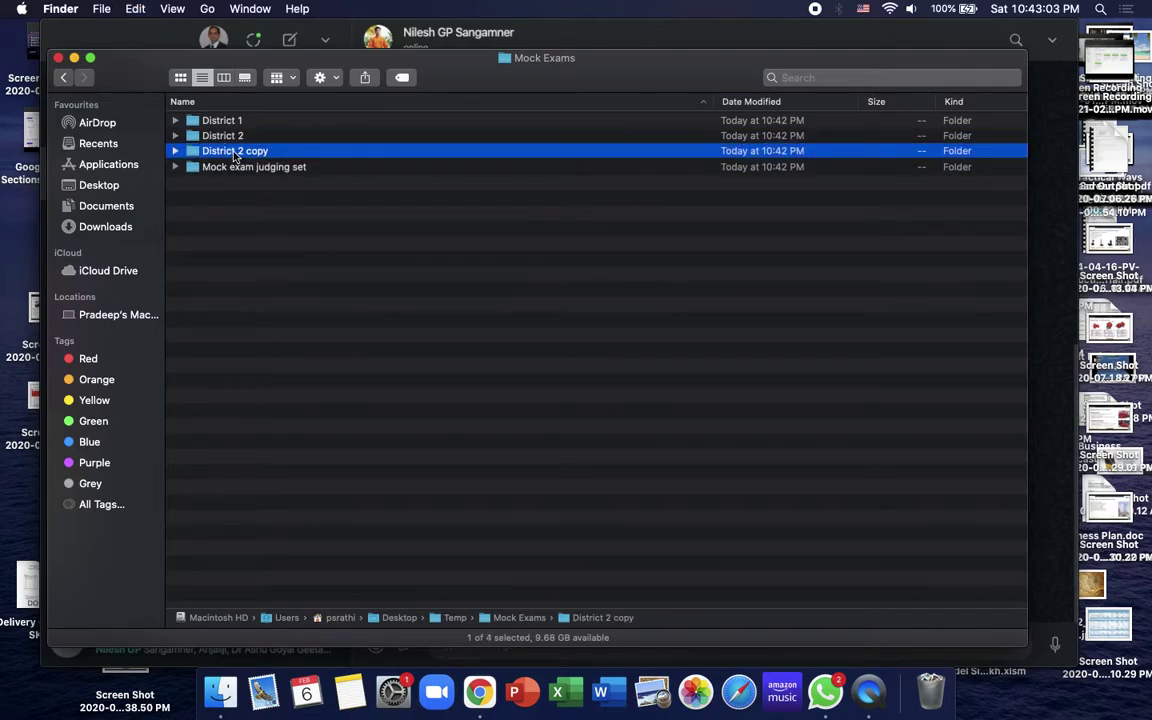
pyautogui.click(236, 151)
pyautogui.write('District 3')
pyautogui.press('Return')
pyautogui.click(280, 306)
pyautogui.press('super+Tab')
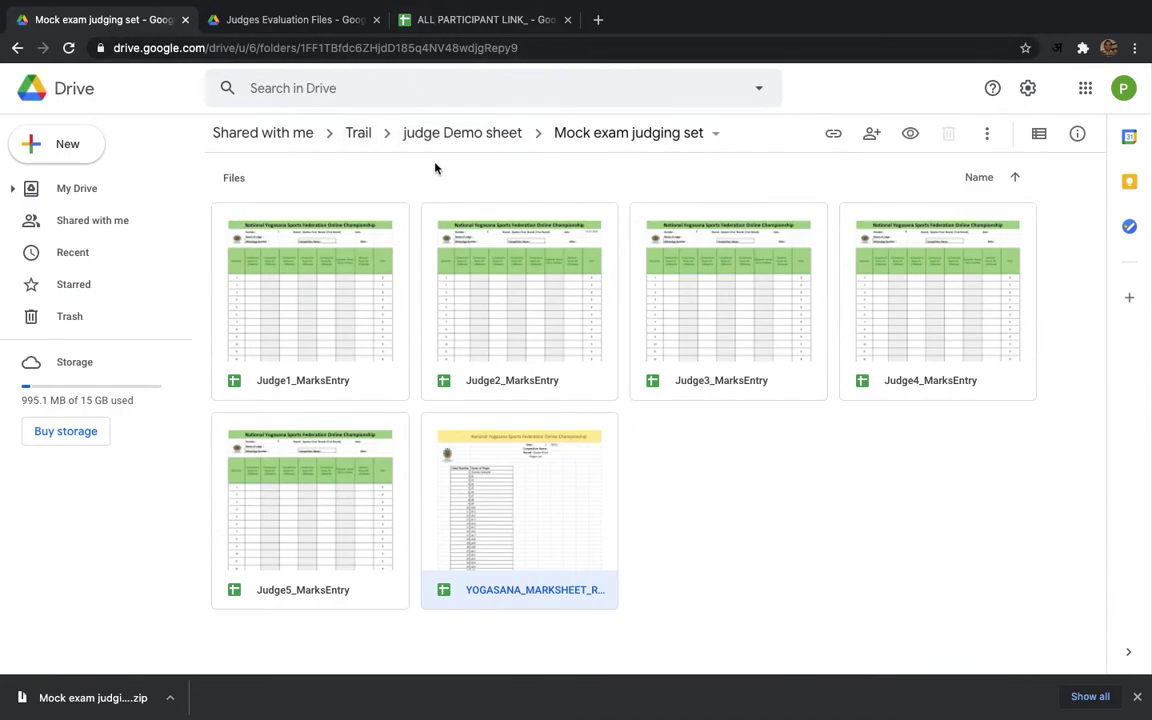
# Create a new My Drive folder named 'Mock Test with scorer' and open it.
pyautogui.click(282, 18)
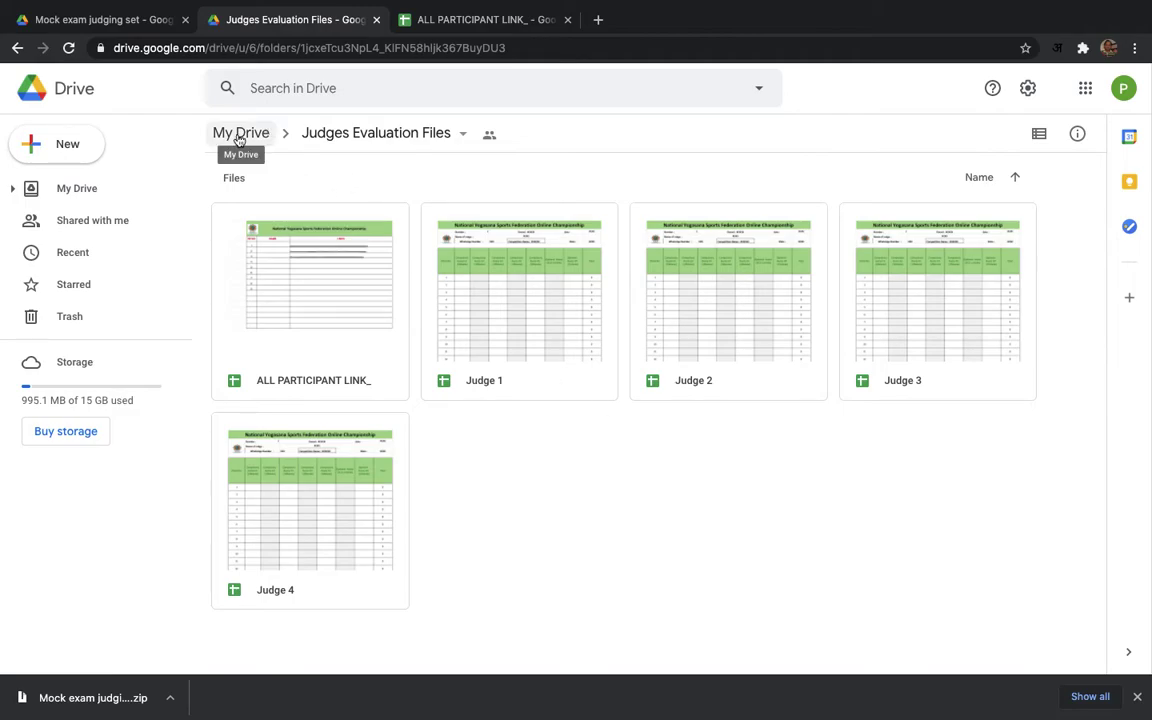
pyautogui.click(240, 133)
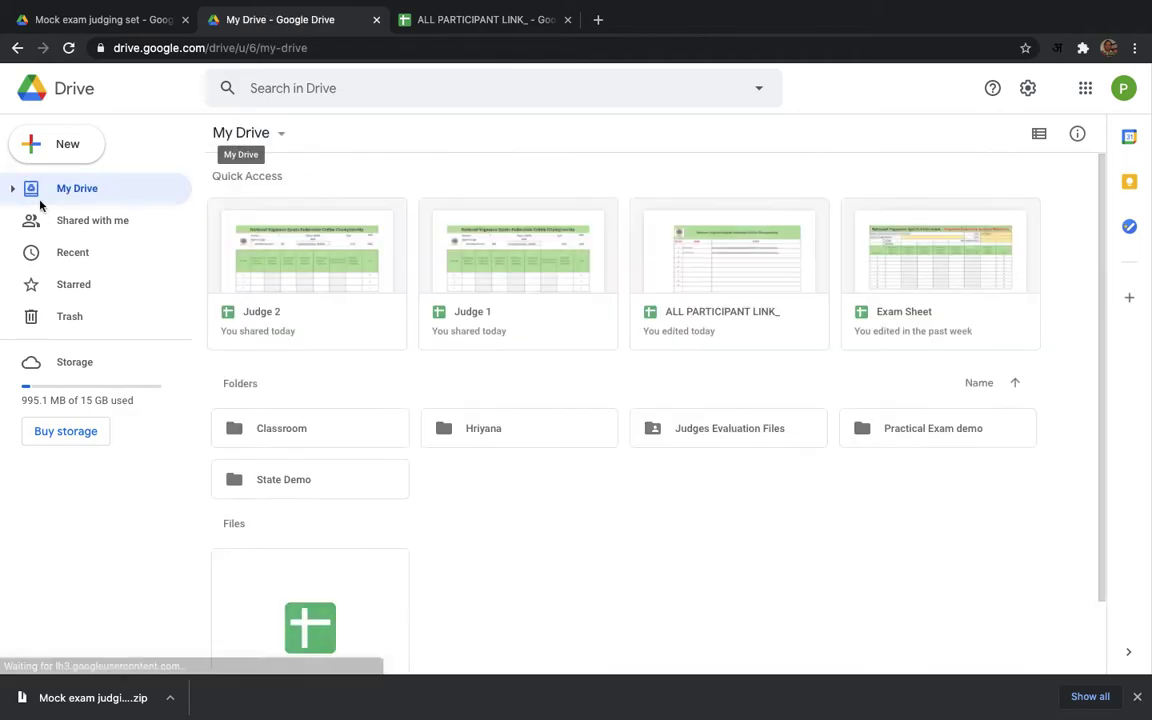
pyautogui.rightClick(595, 534)
pyautogui.click(697, 298)
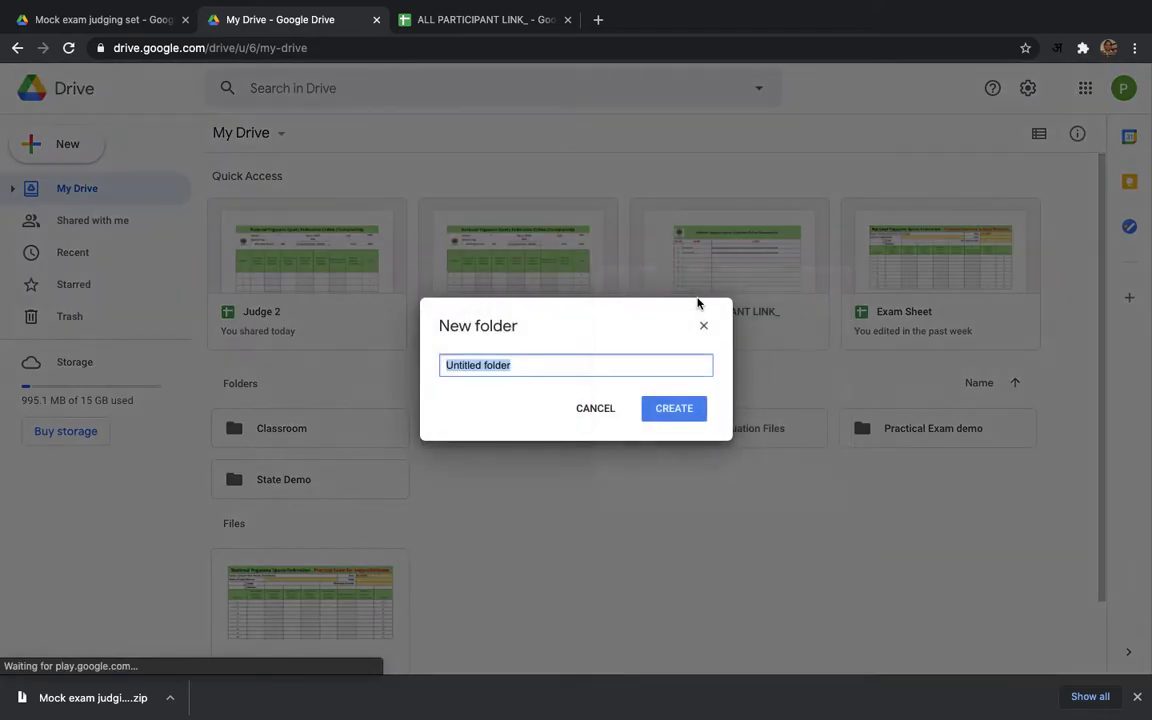
pyautogui.write('Mock Test with sc')
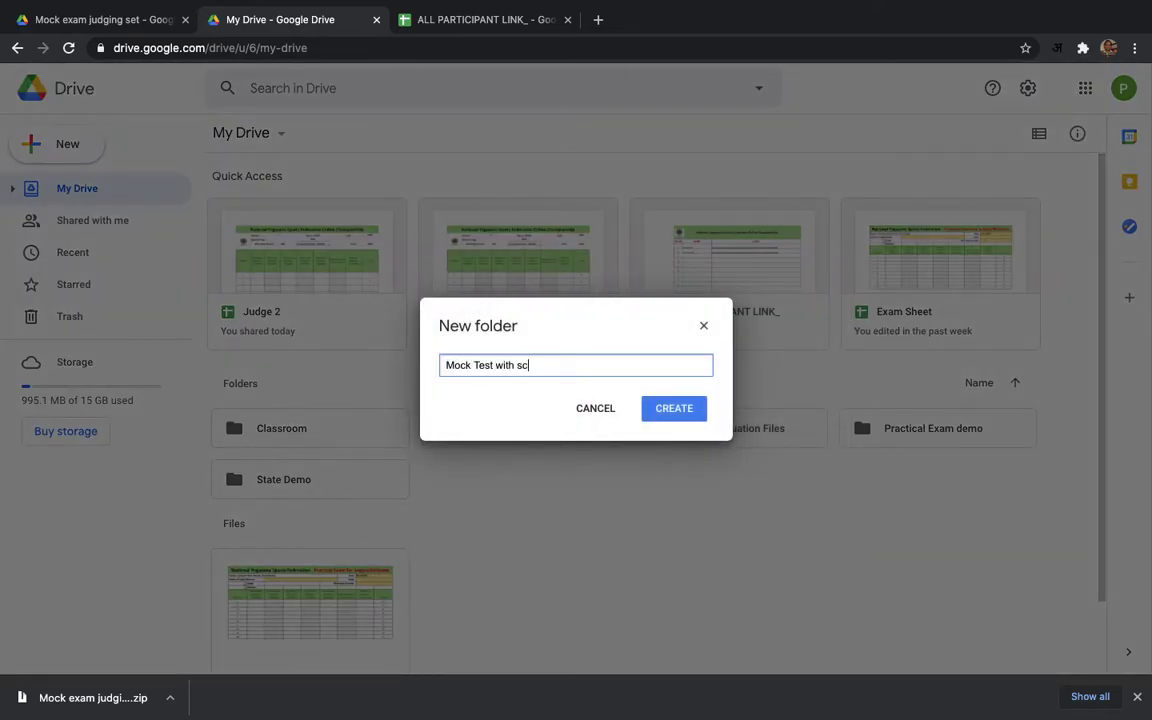
pyautogui.write('orer')
pyautogui.press('Return')
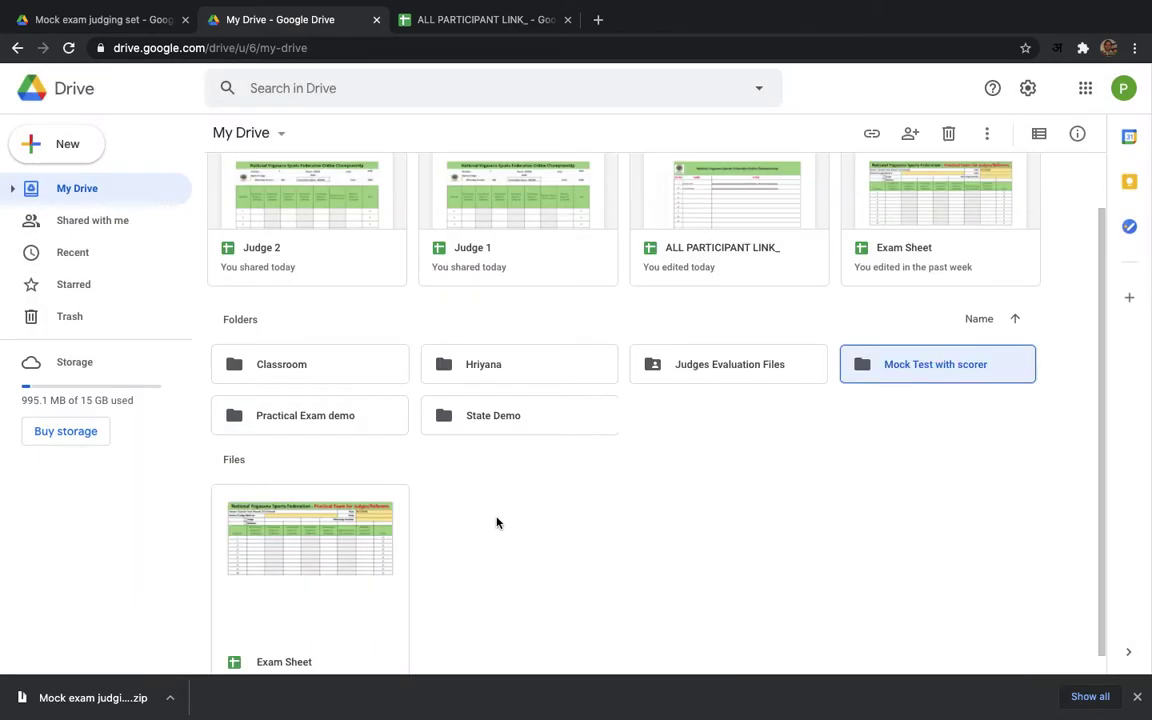
pyautogui.doubleClick(882, 362)
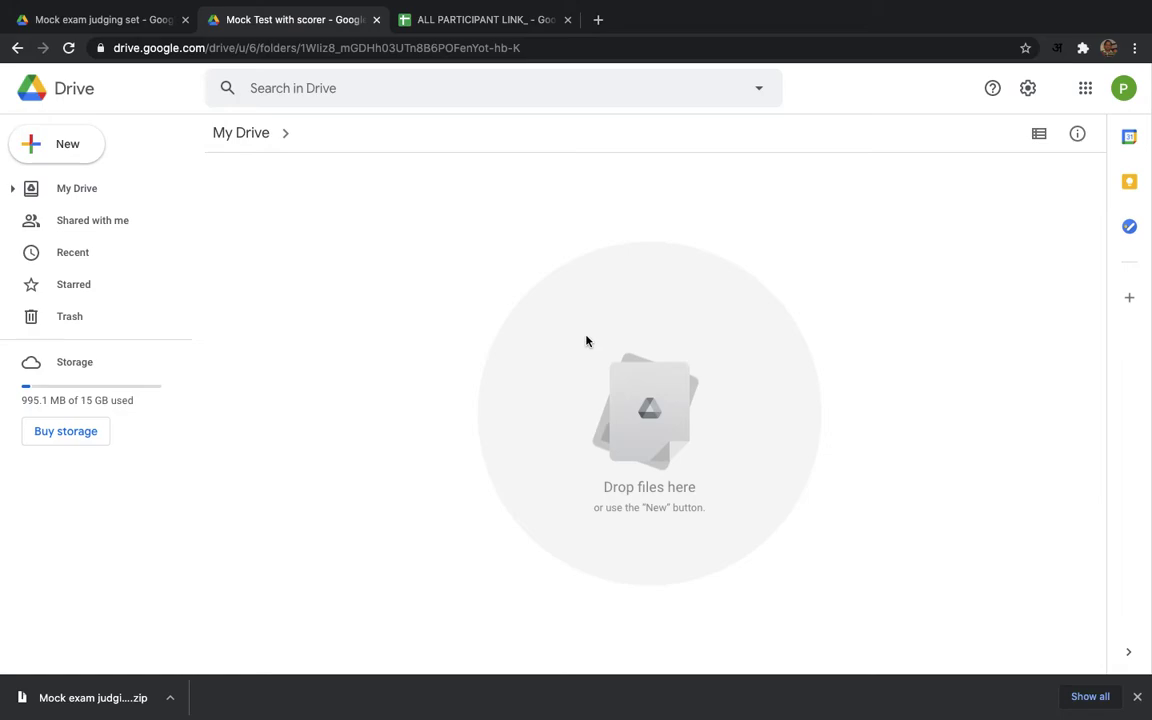
pyautogui.press('super+Tab')
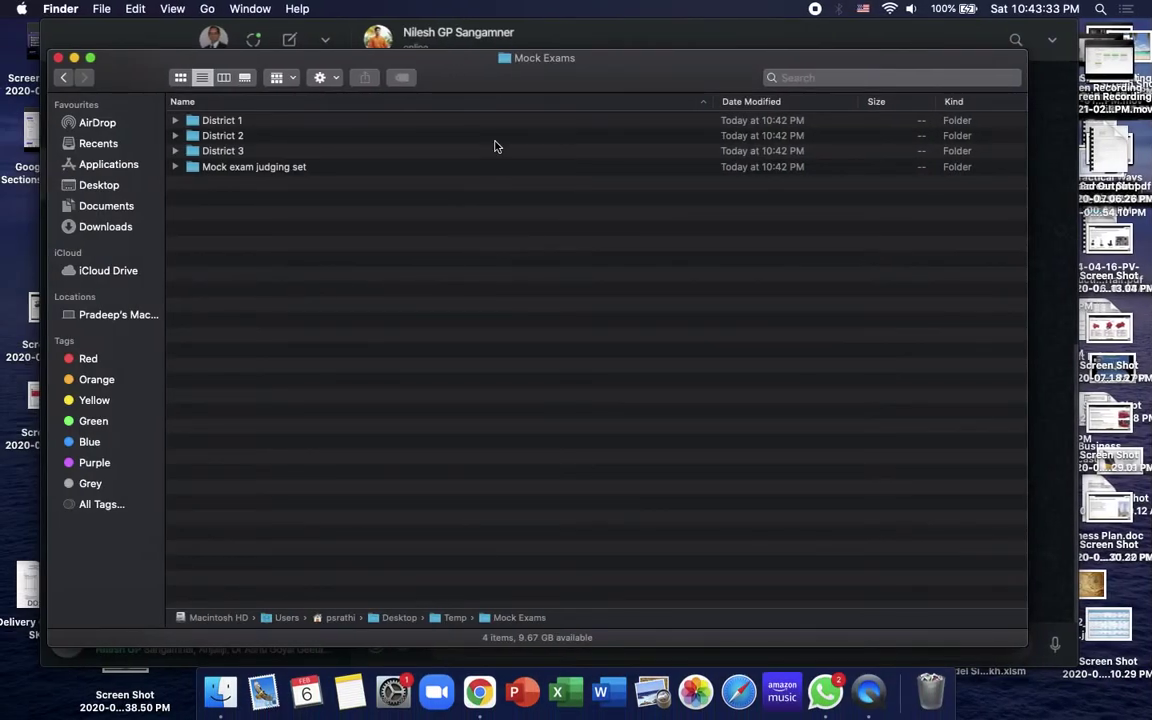
# Drag the District 1, District 2 and District 3 folders from Finder into the Drive folder to upload them.
pyautogui.click(212, 122)
pyautogui.keyDown('shift'); pyautogui.click(222, 150); pyautogui.keyUp('shift')
pyautogui.moveTo(207, 148); pyautogui.dragTo(568, 361)
pyautogui.press('super+Tab')
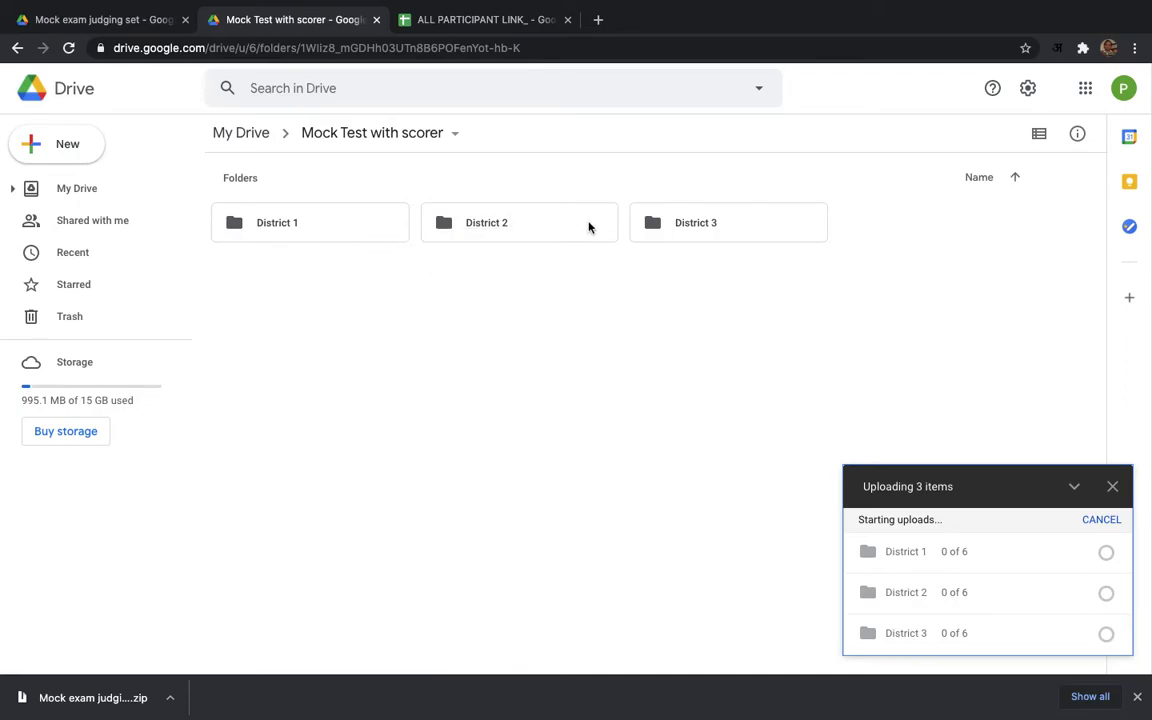
pyautogui.press('super+Tab')
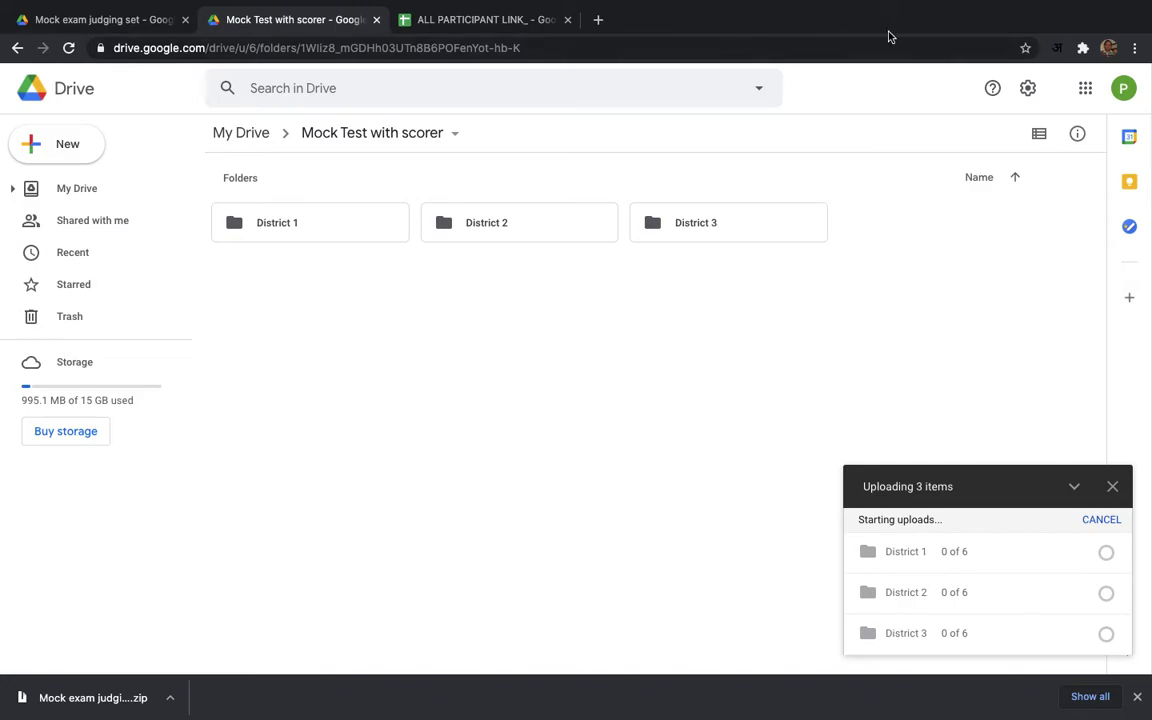
pyautogui.click(327, 231)
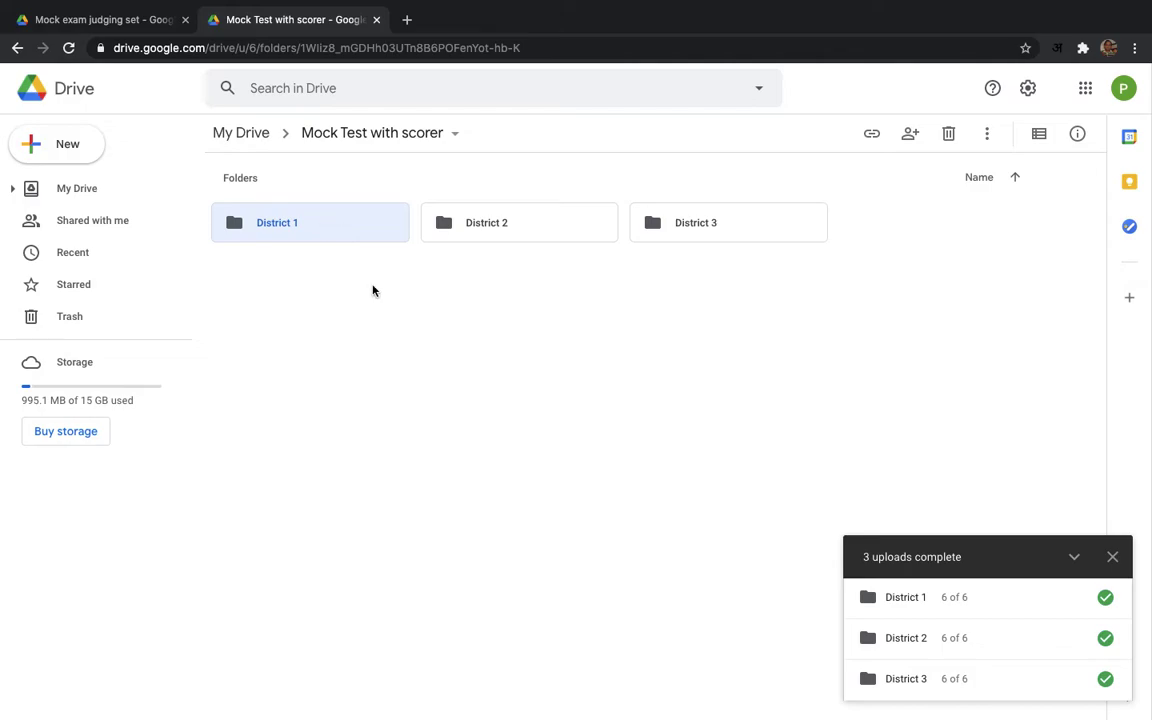
pyautogui.click(336, 258)
# Check the uploaded District 1–3 folders, then open the Mock Test with scorer breadcrumb menu.
pyautogui.click(365, 233)
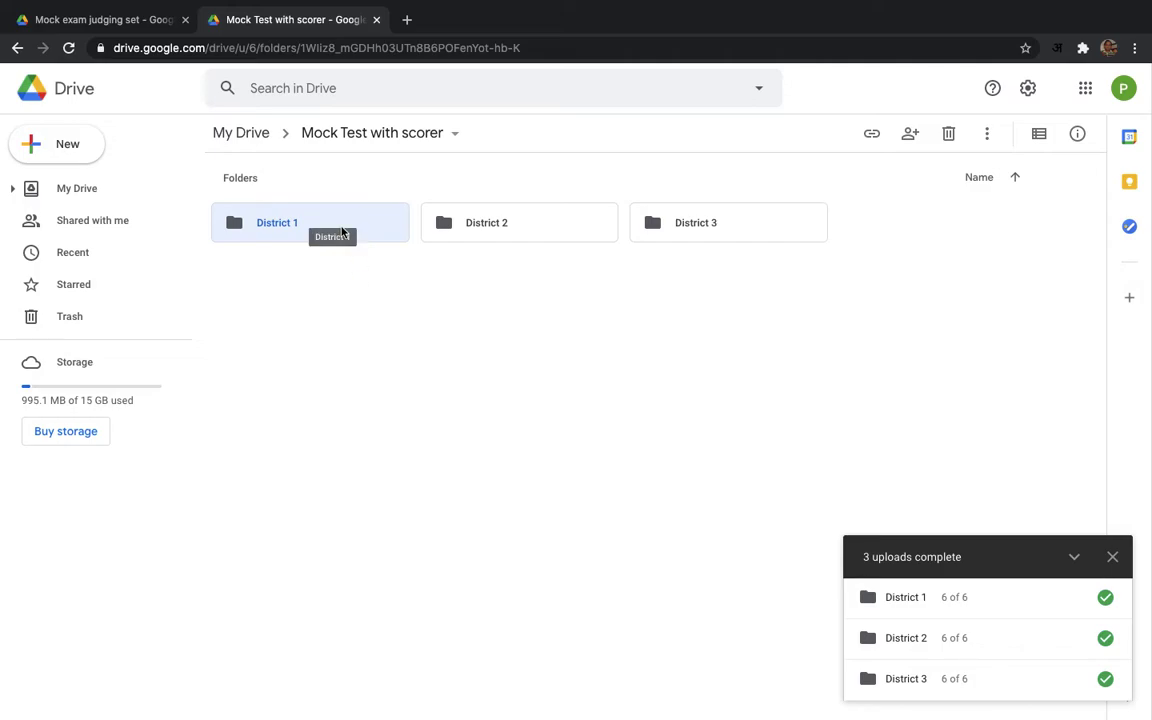
pyautogui.click(437, 361)
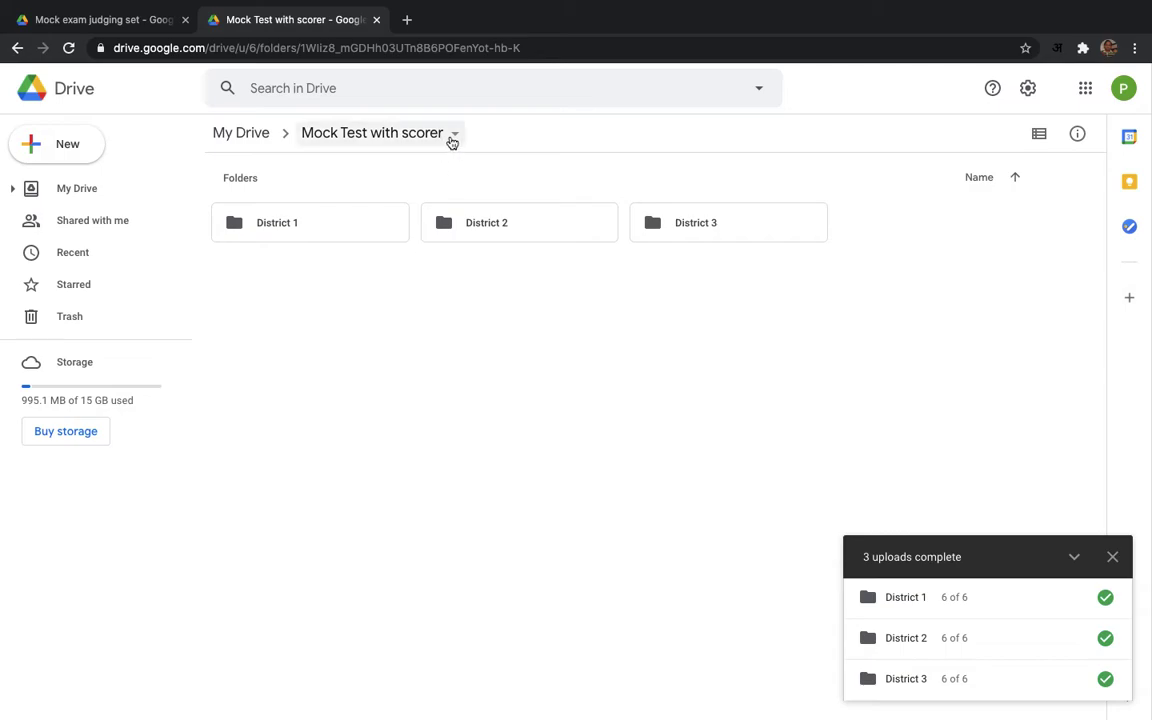
pyautogui.click(571, 226)
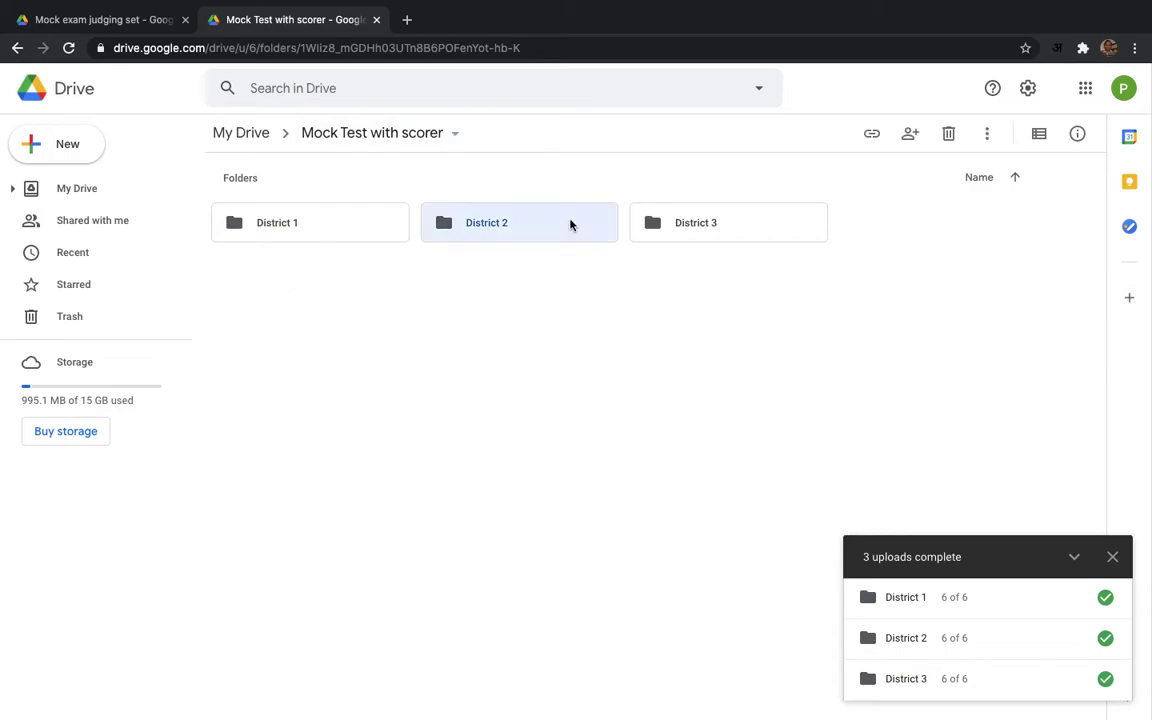
pyautogui.click(687, 226)
pyautogui.click(332, 229)
pyautogui.click(355, 283)
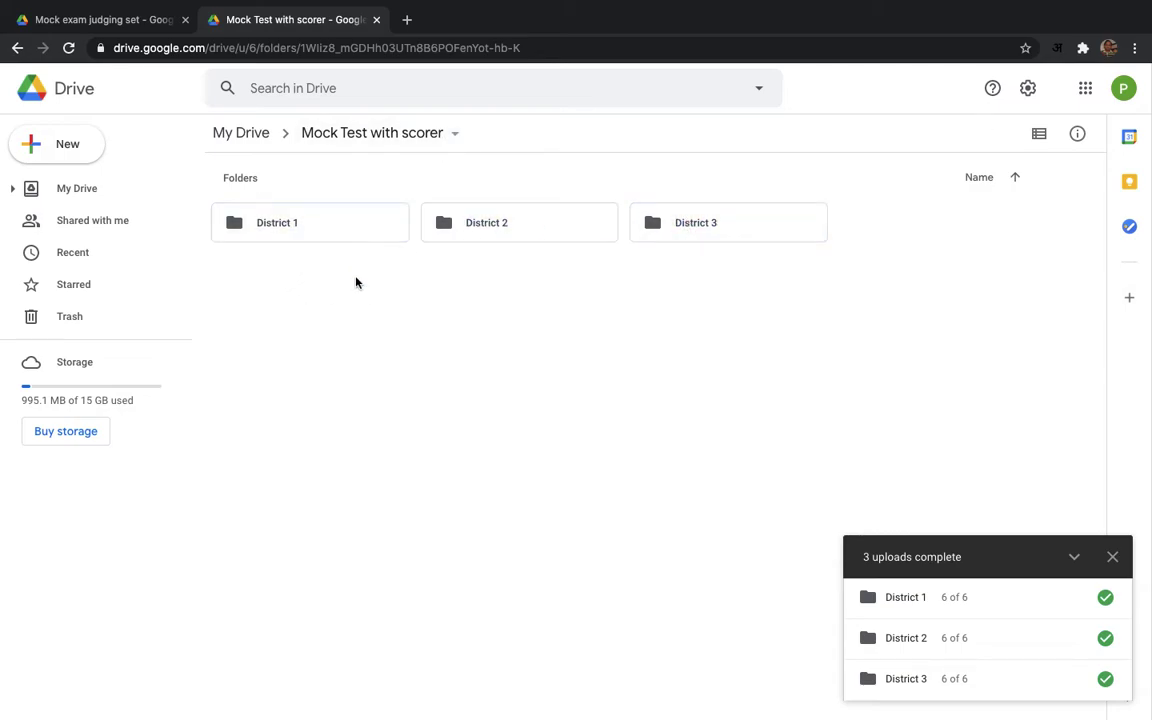
pyautogui.click(458, 136)
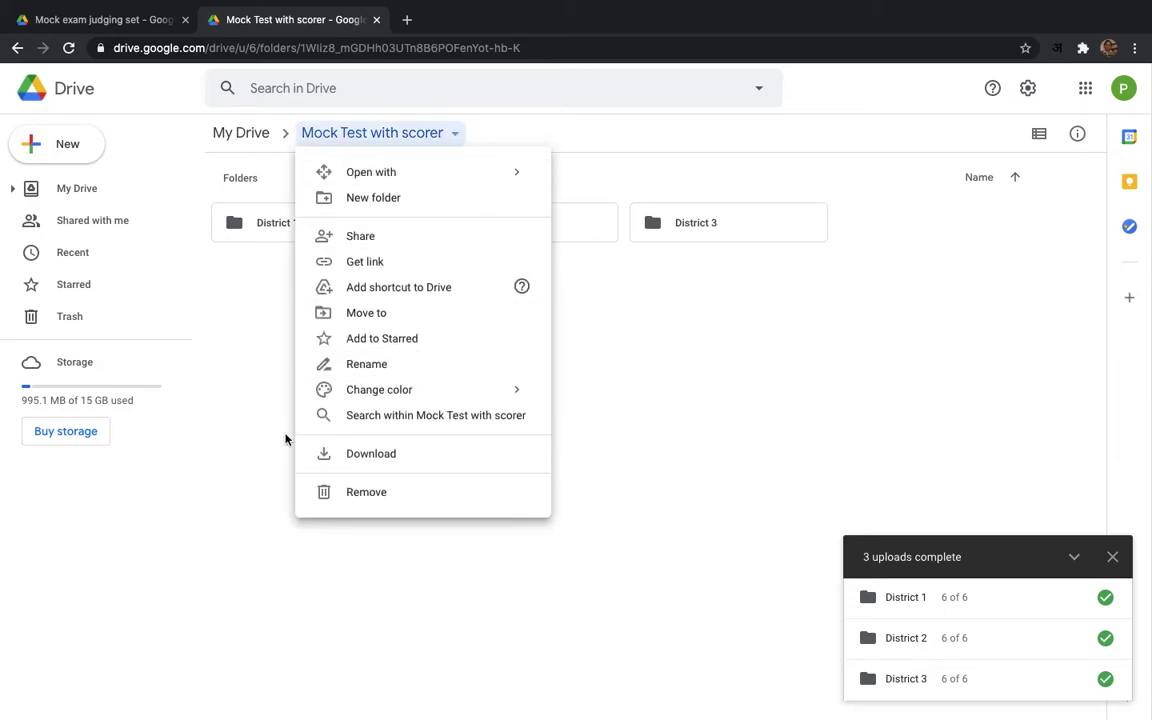
# Change the folder's general access to 'Anyone with the link' with the Editor role.
pyautogui.click(430, 236)
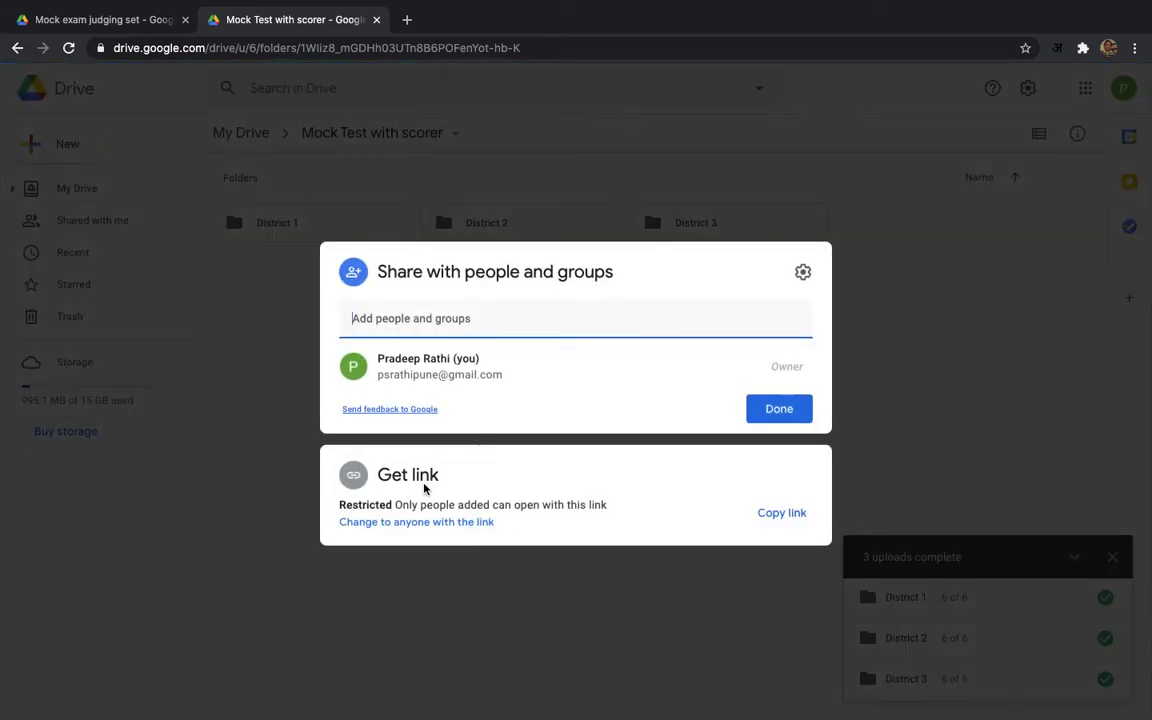
pyautogui.click(418, 522)
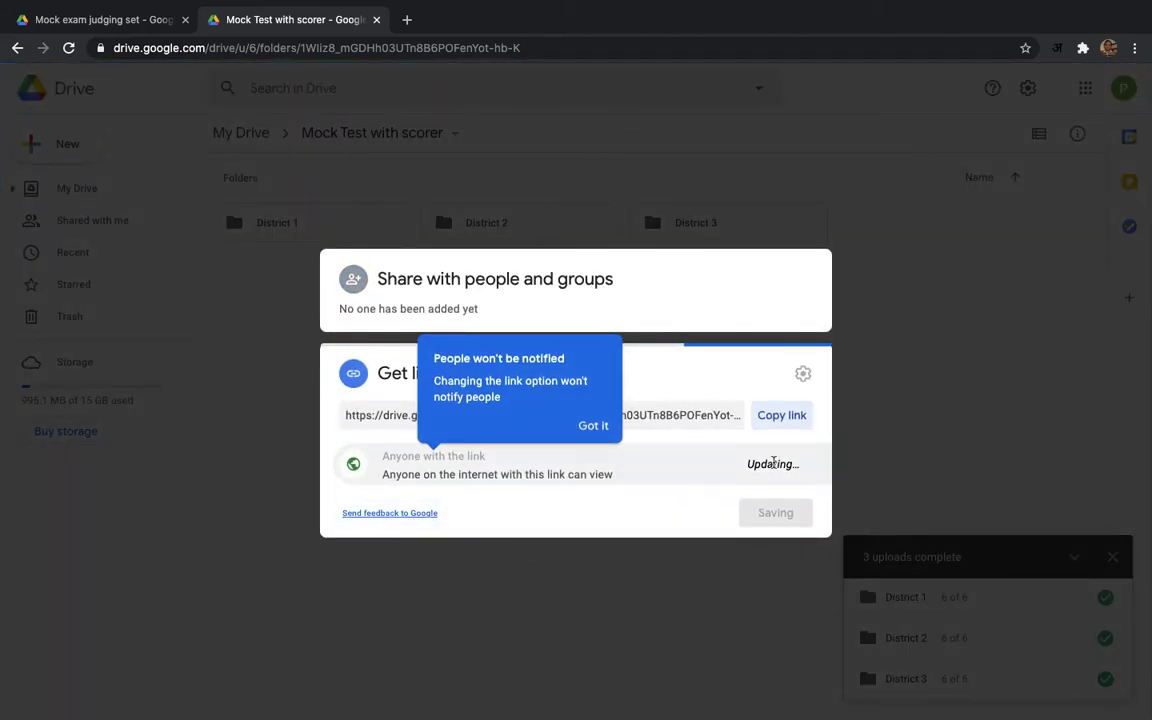
pyautogui.click(790, 469)
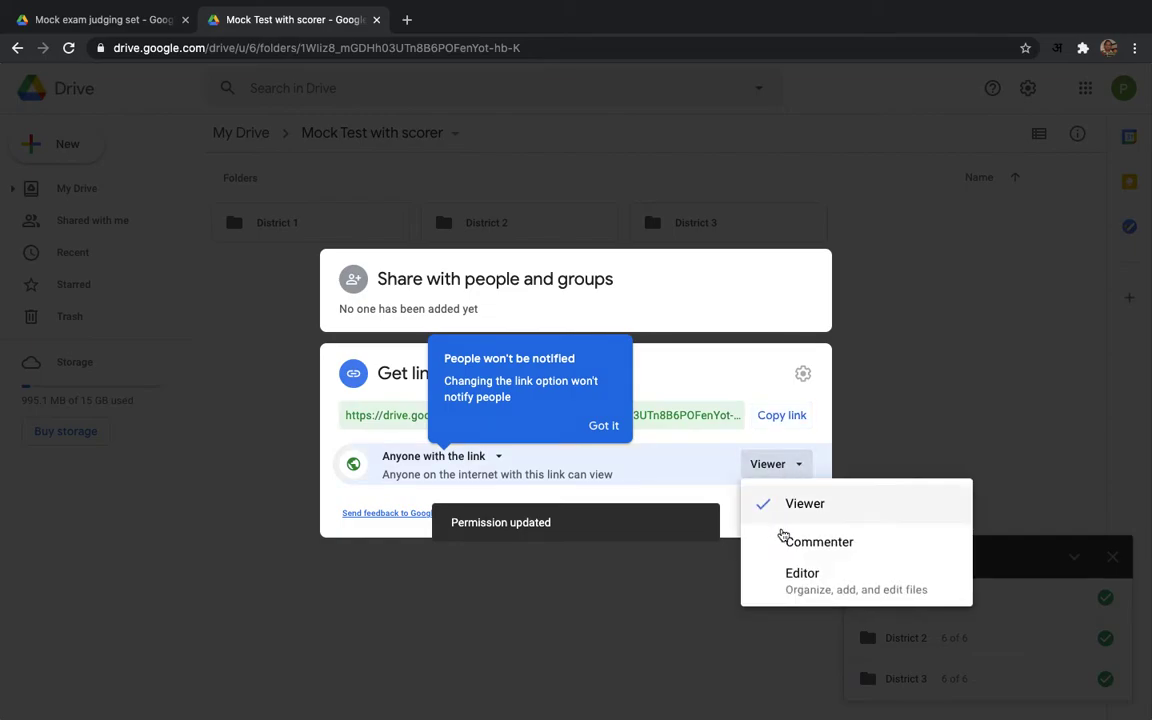
pyautogui.click(799, 592)
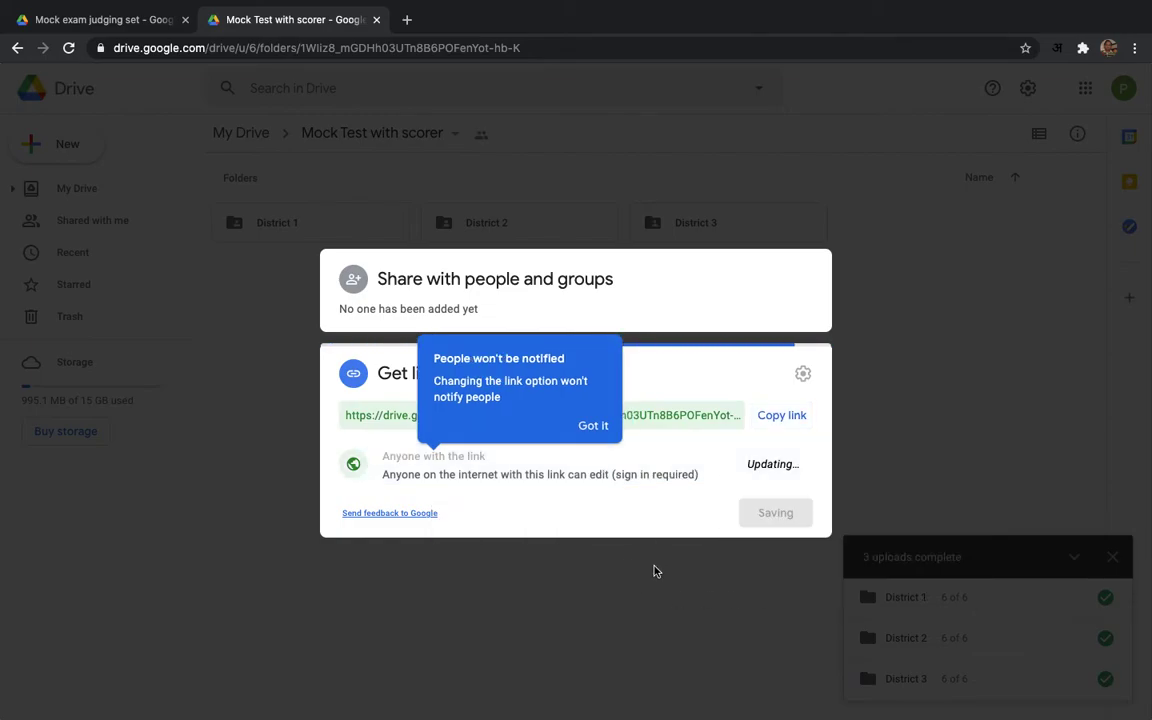
pyautogui.click(594, 427)
pyautogui.click(777, 514)
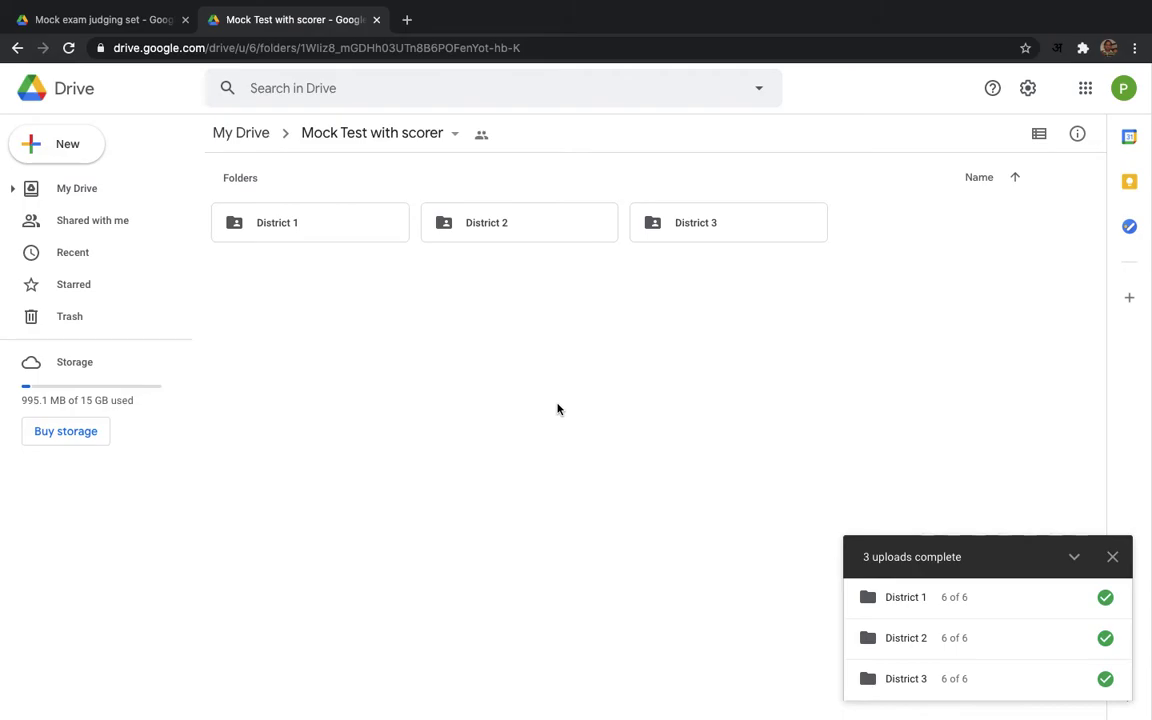
# Reopen Share for Mock Test with scorer and verify 'Anyone with the link' is set to Editor.
pyautogui.click(457, 135)
pyautogui.click(414, 243)
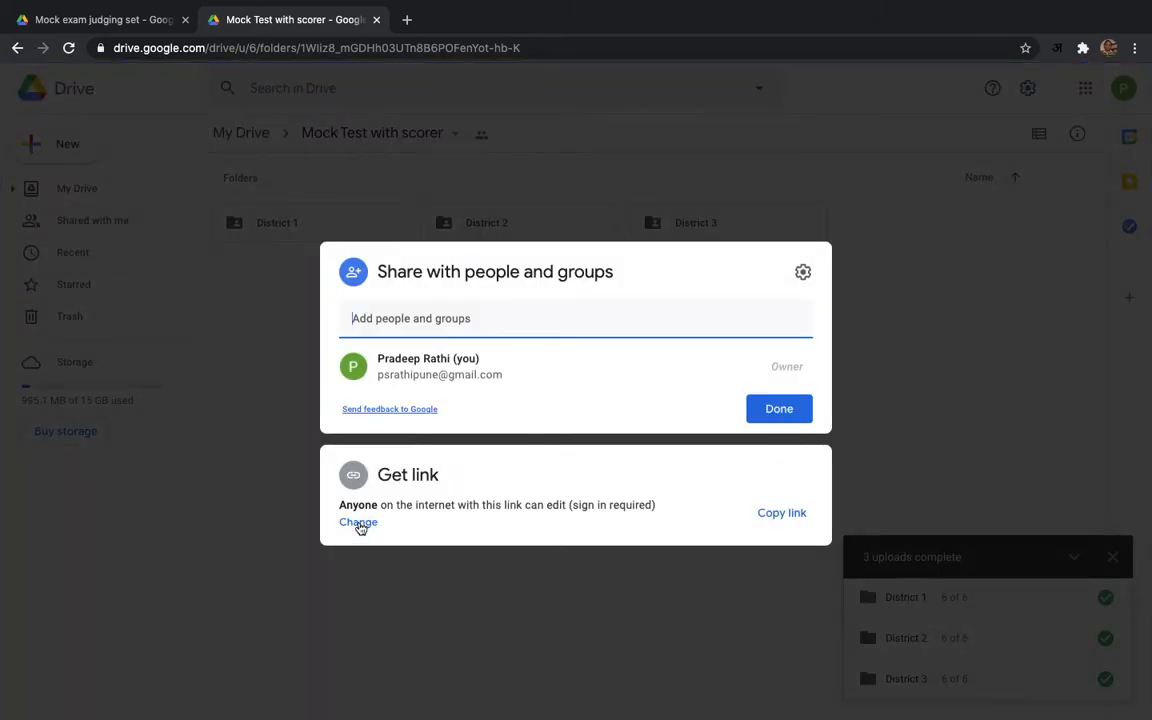
pyautogui.click(360, 523)
pyautogui.click(466, 458)
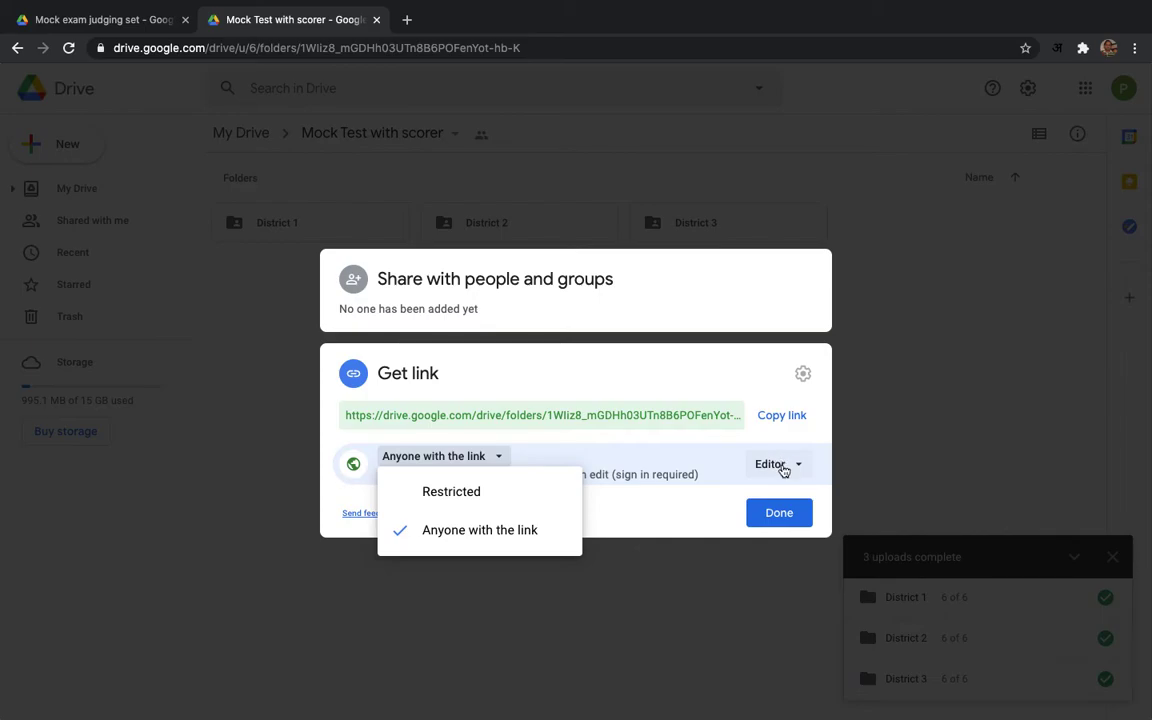
pyautogui.click(720, 514)
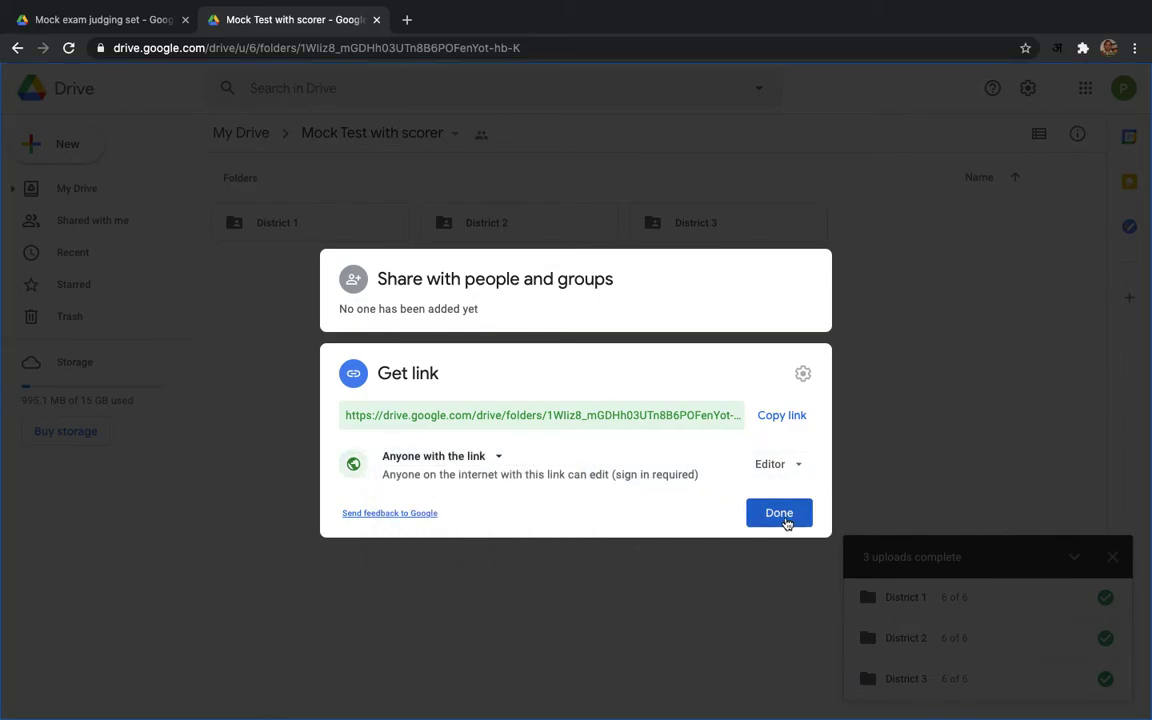
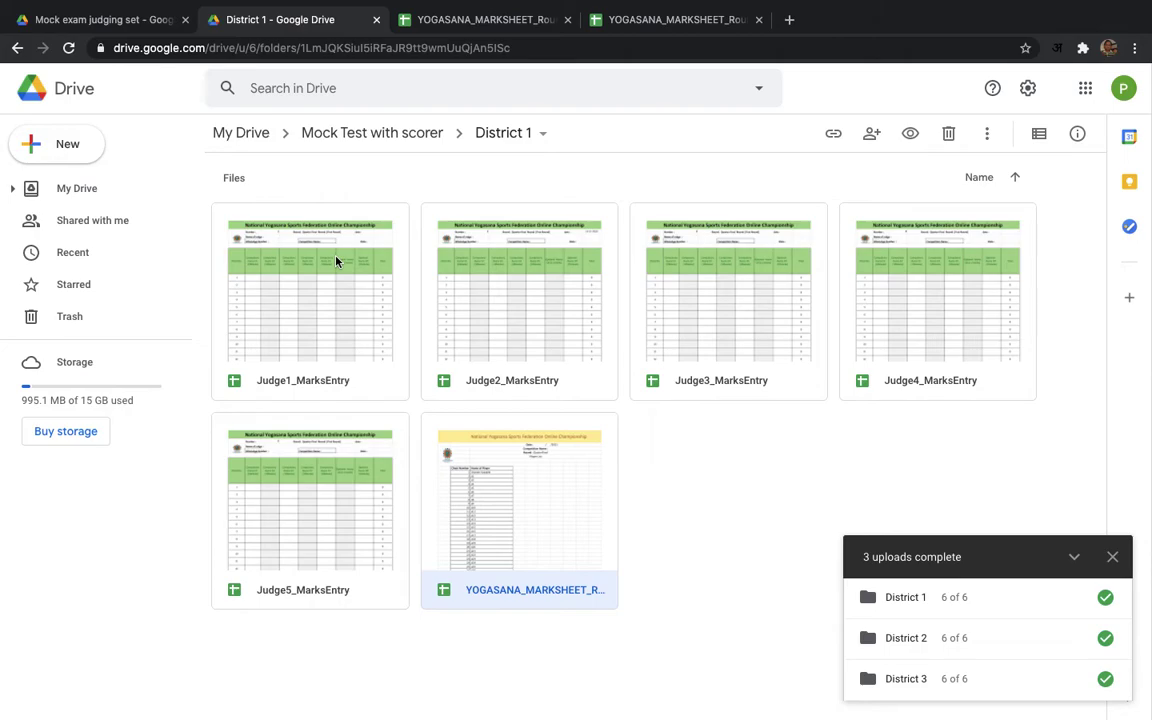
# Copy Judge1_MarksEntry's anyone-can-edit share link from the District 1 Drive folder.
pyautogui.doubleClick(335, 261)
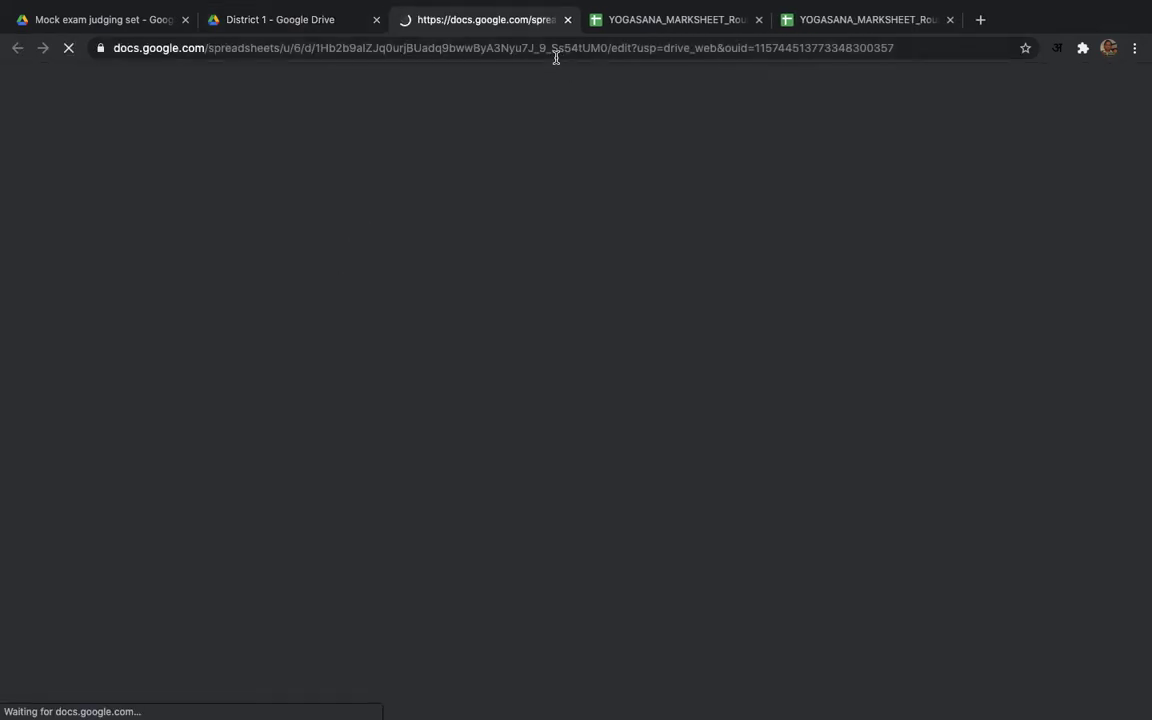
pyautogui.click(567, 19)
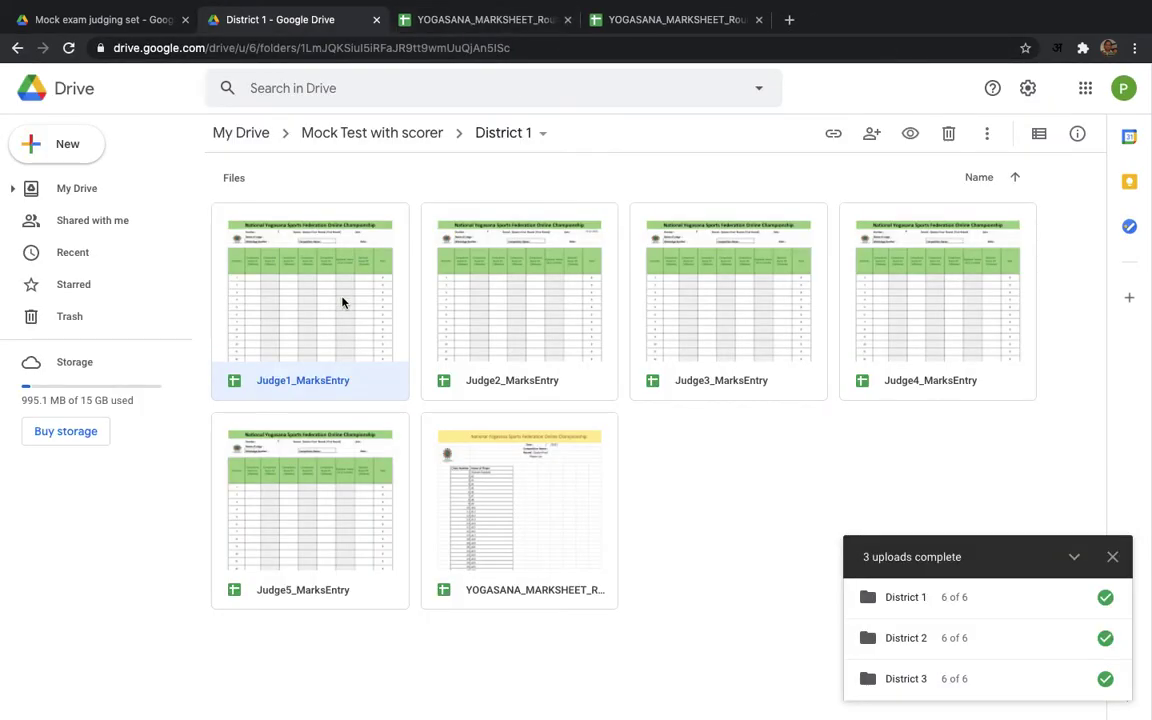
pyautogui.click(873, 135)
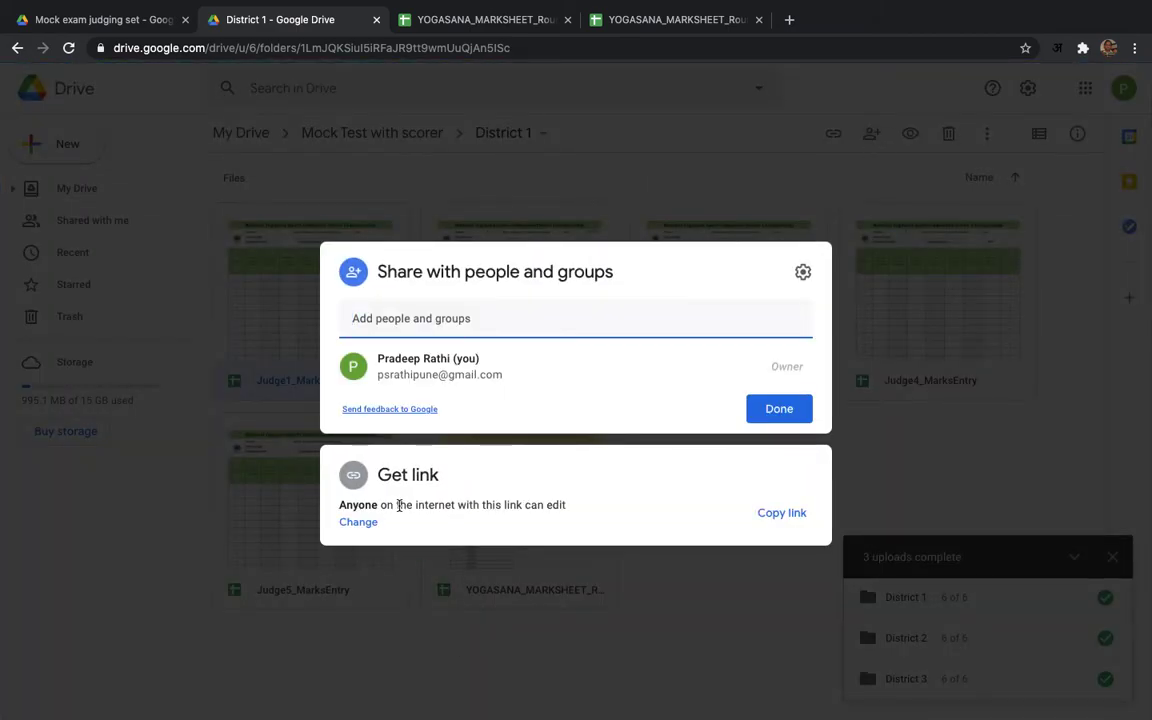
pyautogui.click(785, 513)
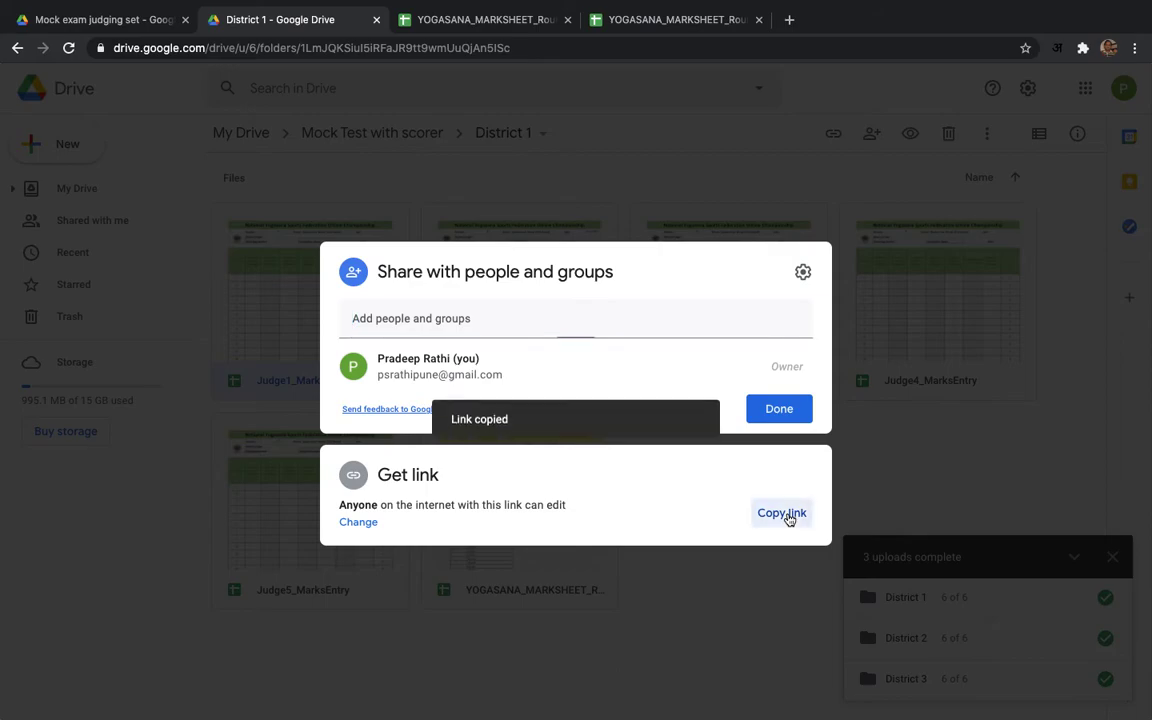
pyautogui.click(427, 25)
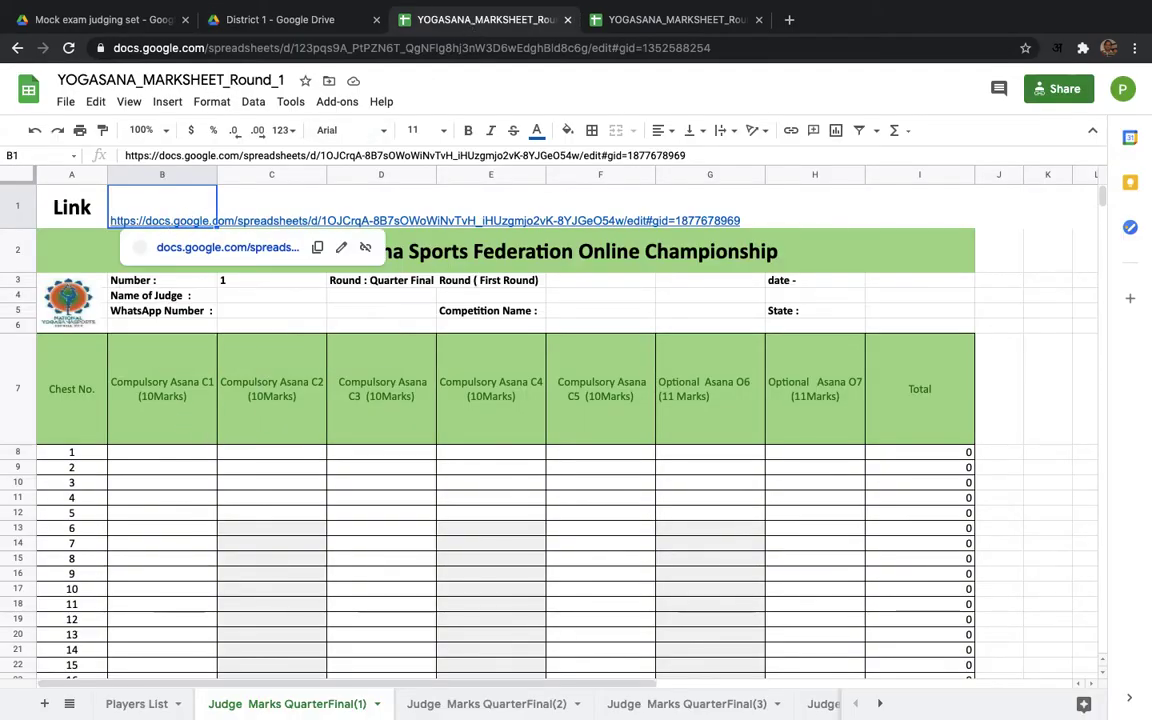
# Clear the old link in B1 and paste Judge1_MarksEntry's share link.
pyautogui.press('Delete')
pyautogui.press('Down')
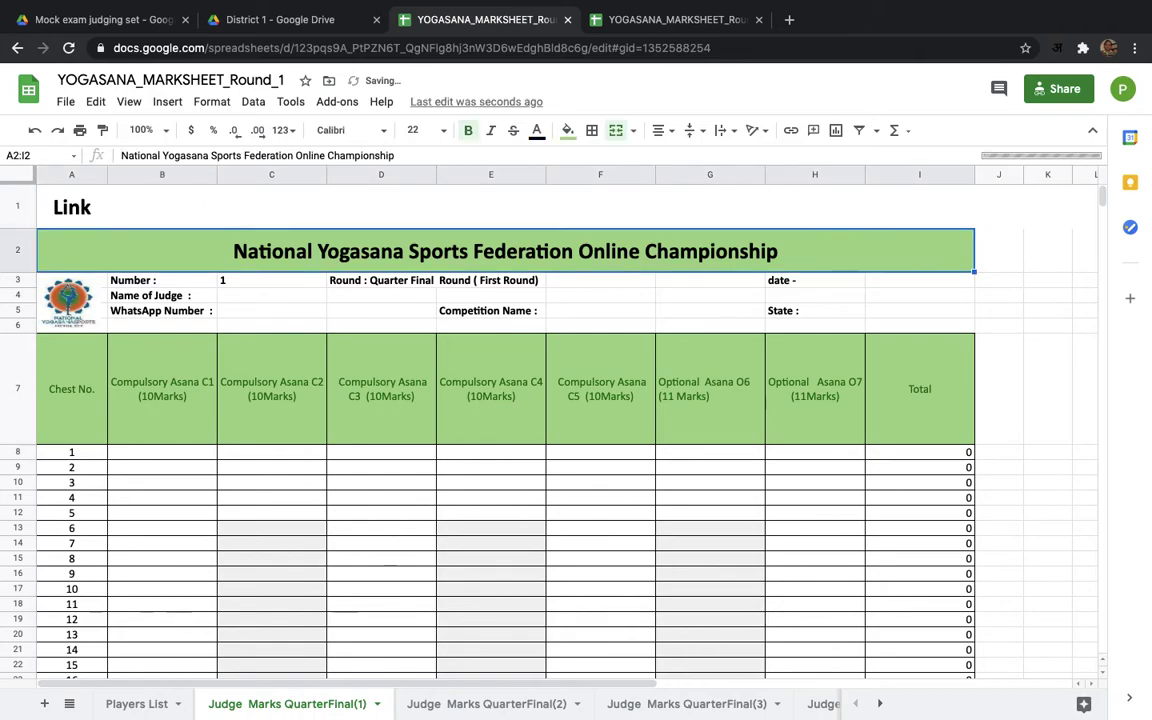
pyautogui.click(162, 206)
pyautogui.hotkey('ctrl', 'v')
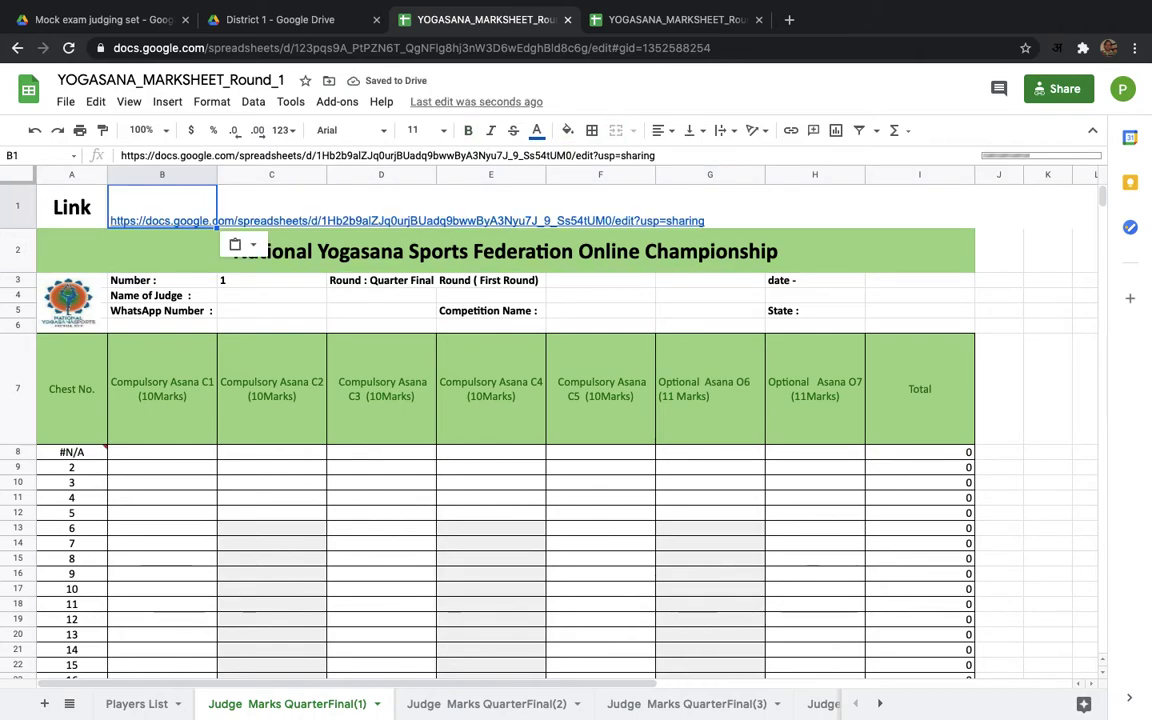
# Recheck Judge1_MarksEntry's sharing settings in the District 1 Drive folder.
pyautogui.click(315, 22)
pyautogui.click(801, 409)
pyautogui.click(871, 133)
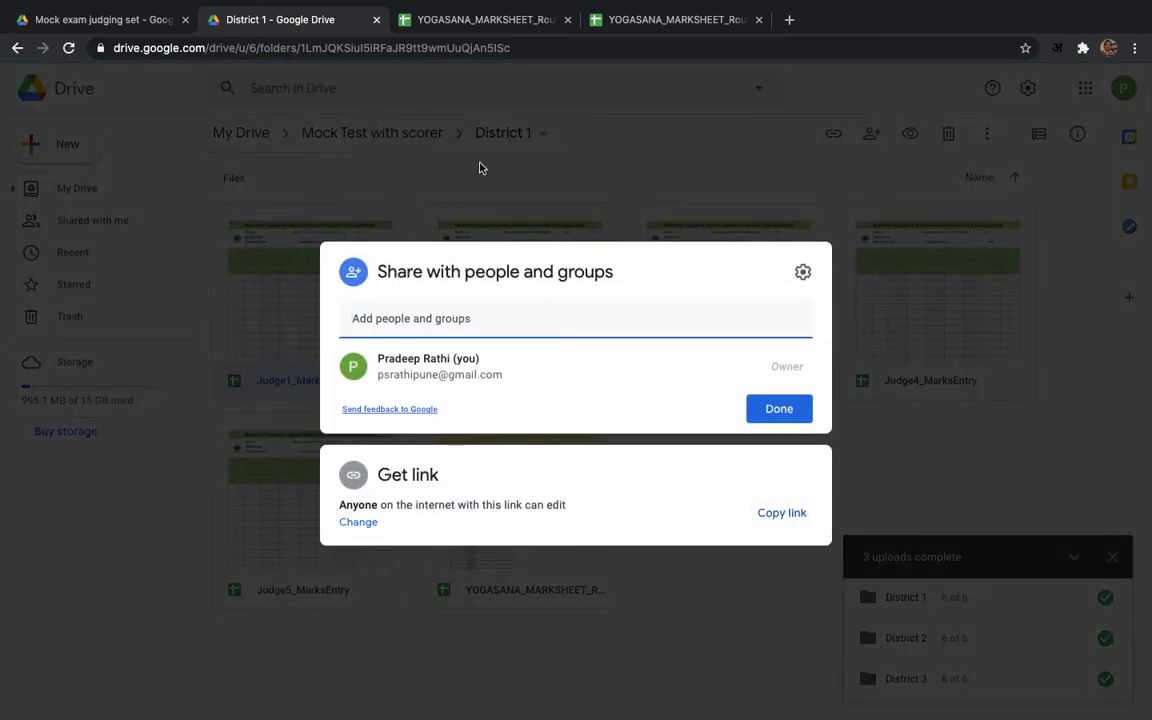
pyautogui.click(806, 234)
pyautogui.click(462, 20)
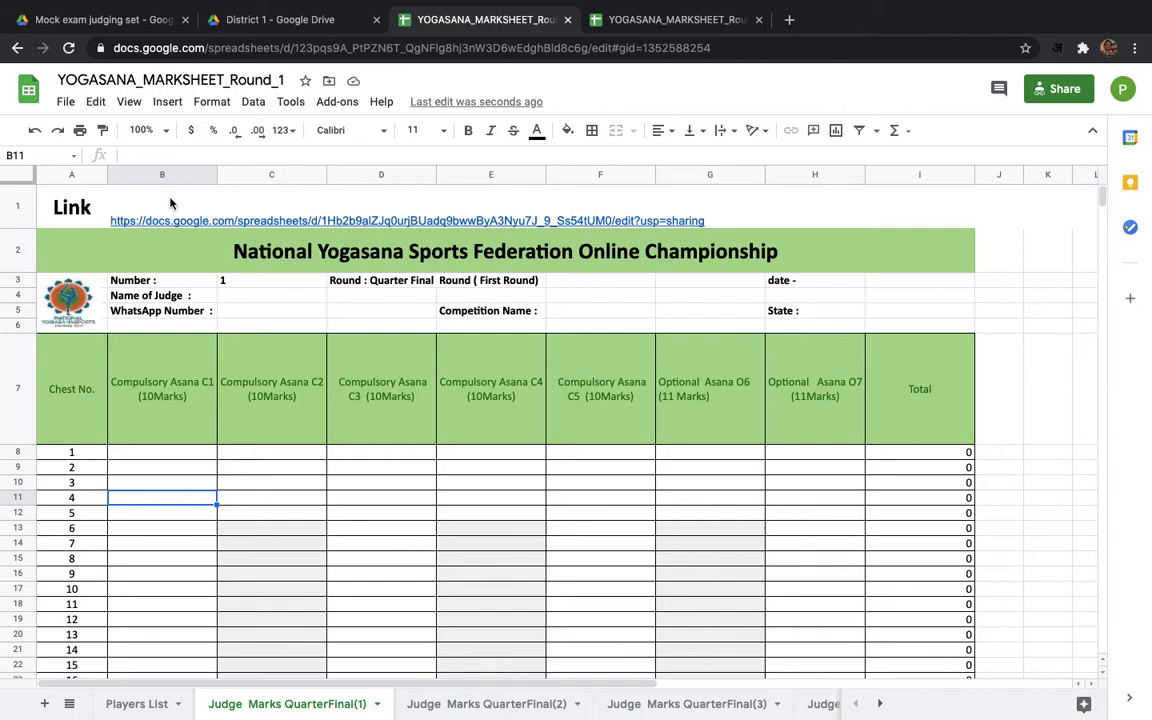
# Clear B1 again and re-paste the Judge1 share link so the data imports.
pyautogui.click(491, 355)
pyautogui.click(226, 280)
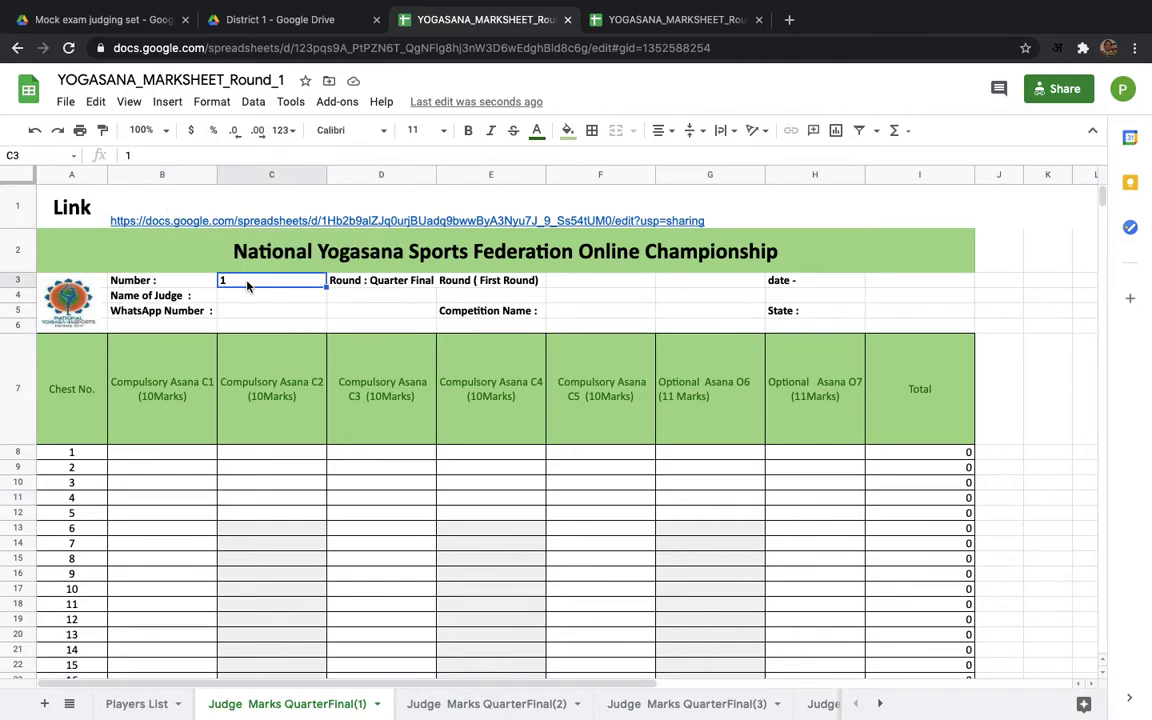
pyautogui.click(148, 208)
pyautogui.press('Delete')
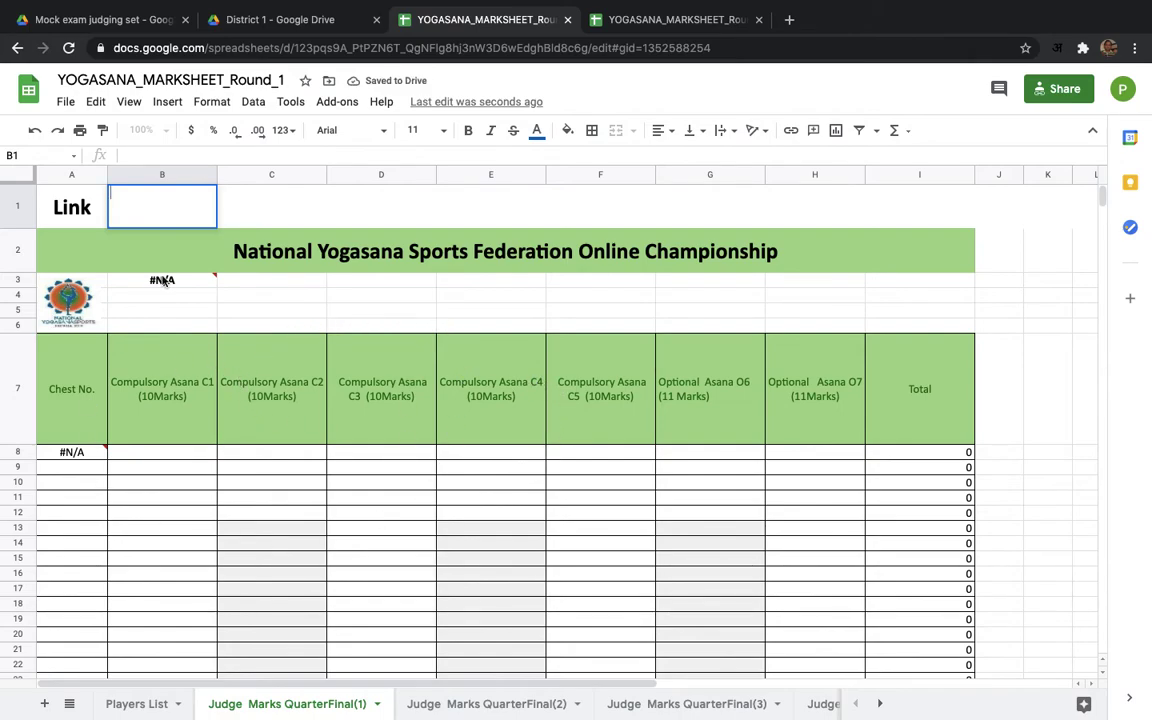
pyautogui.press('Return')
pyautogui.press('Up')
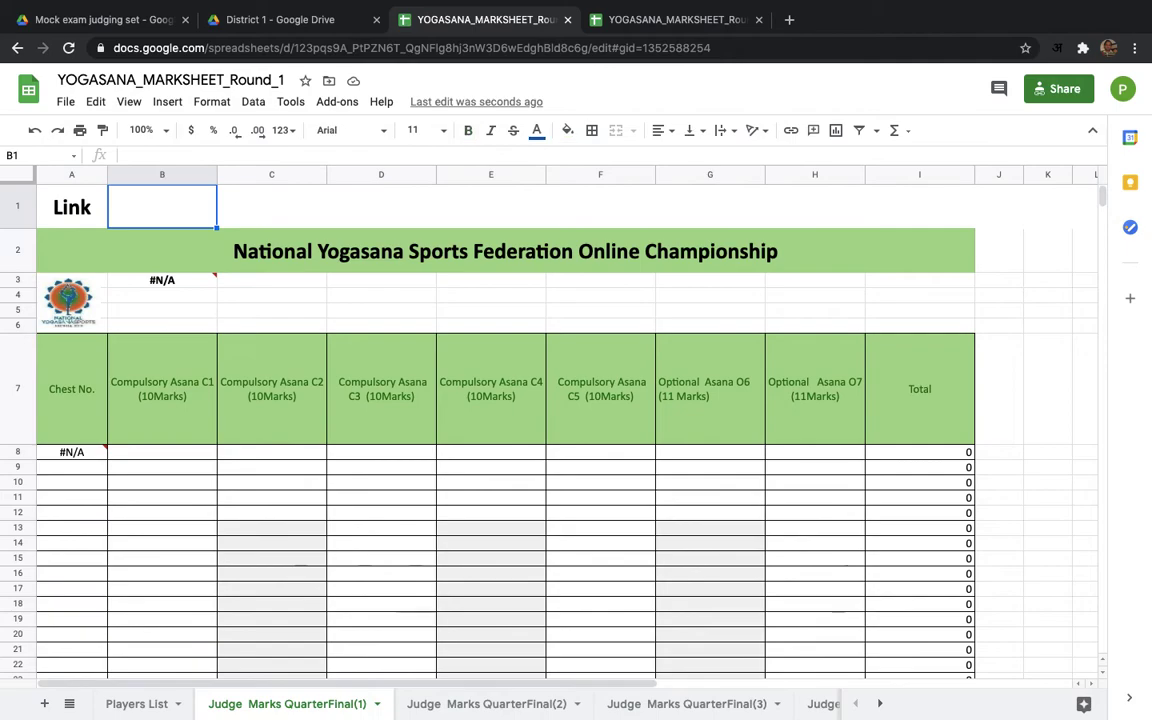
pyautogui.hotkey('ctrl', 'v')
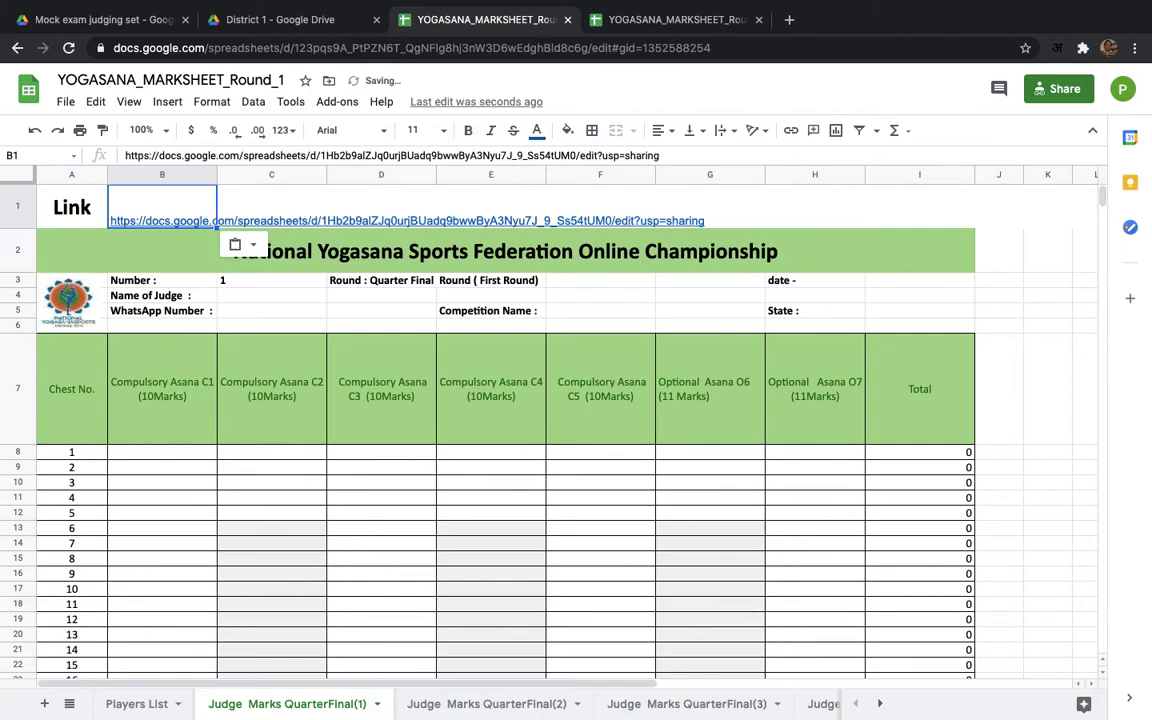
# Inspect the import formulas in A8 and B3, testing a value 3 in B3 then undoing it.
pyautogui.click(350, 502)
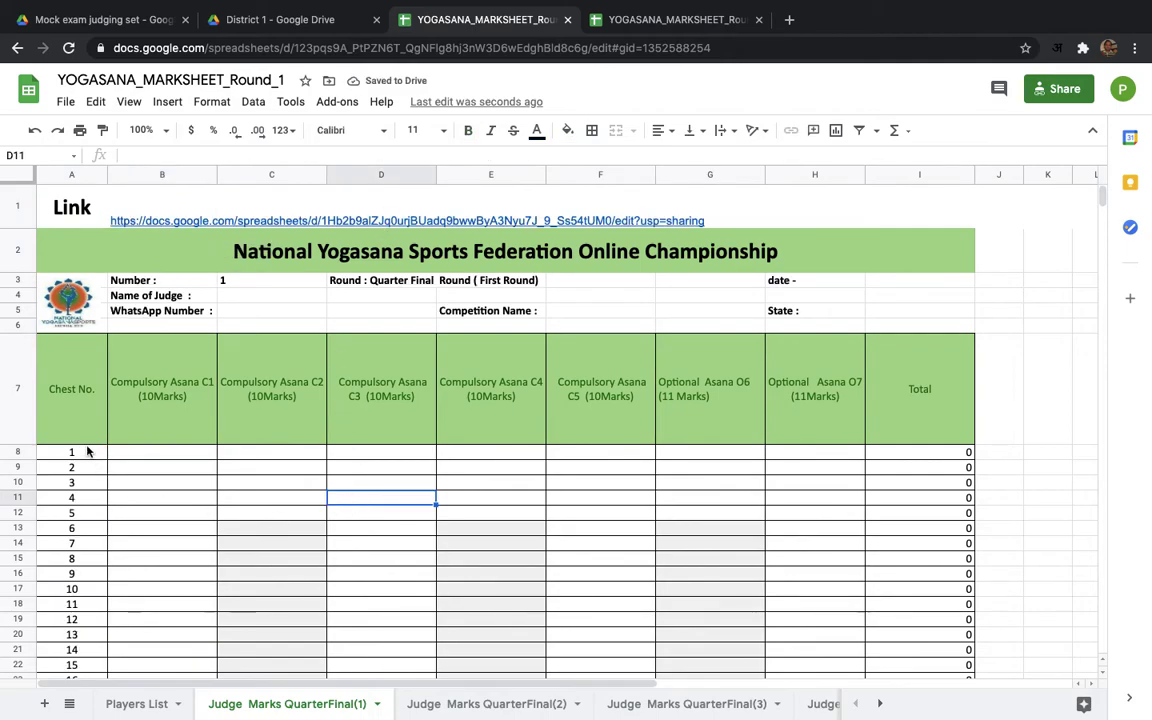
pyautogui.click(74, 453)
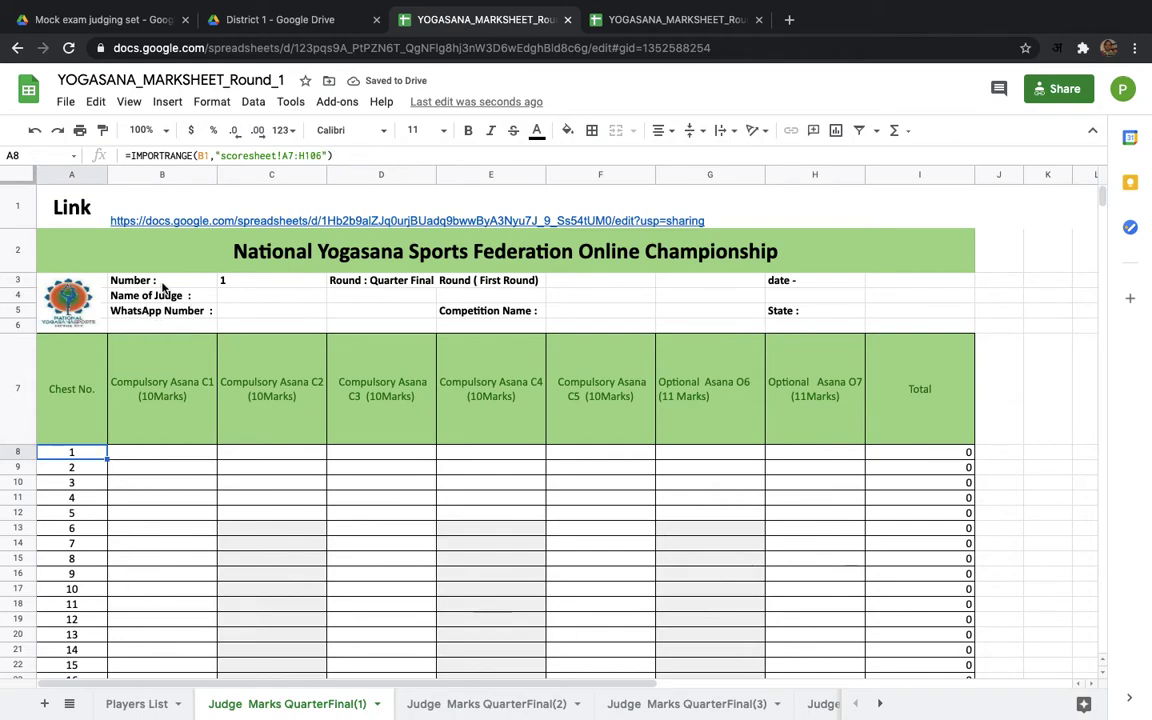
pyautogui.click(199, 285)
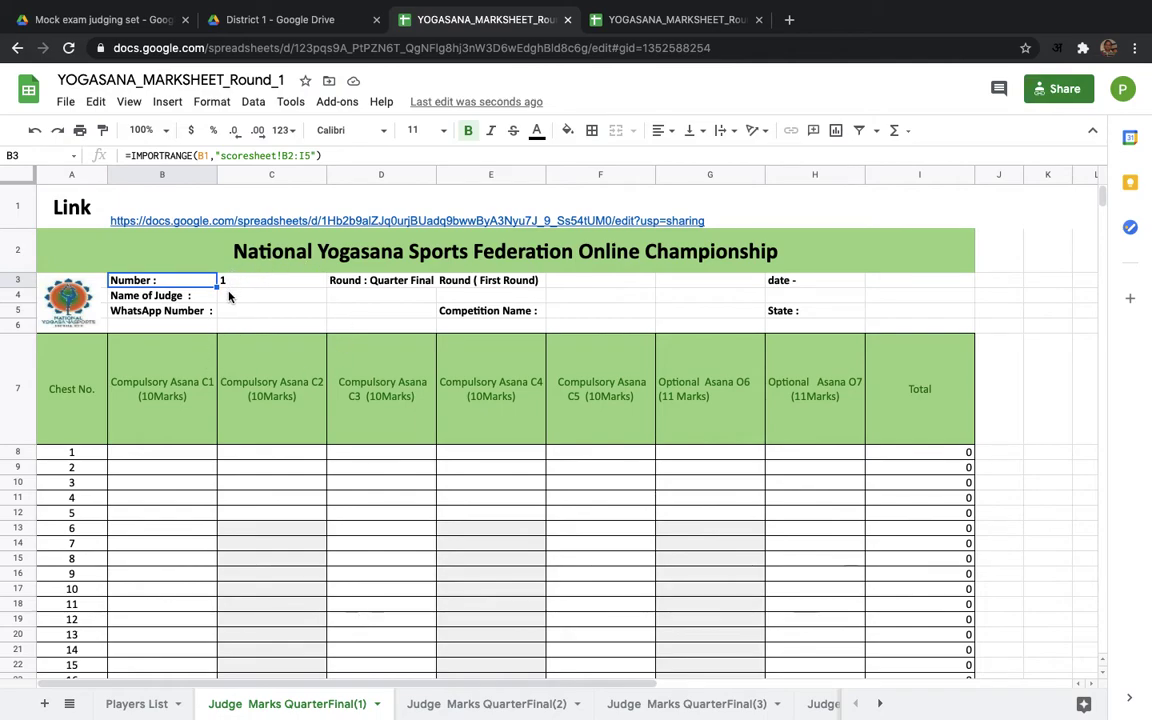
pyautogui.write('3')
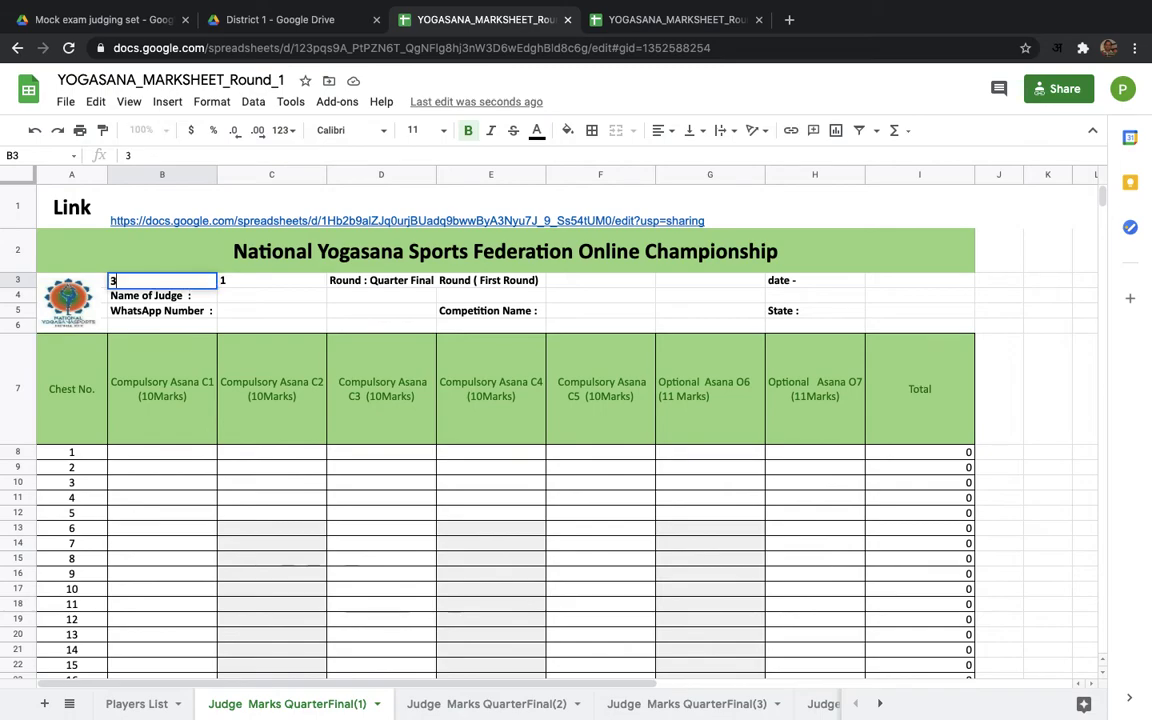
pyautogui.press('Return')
pyautogui.click(206, 280)
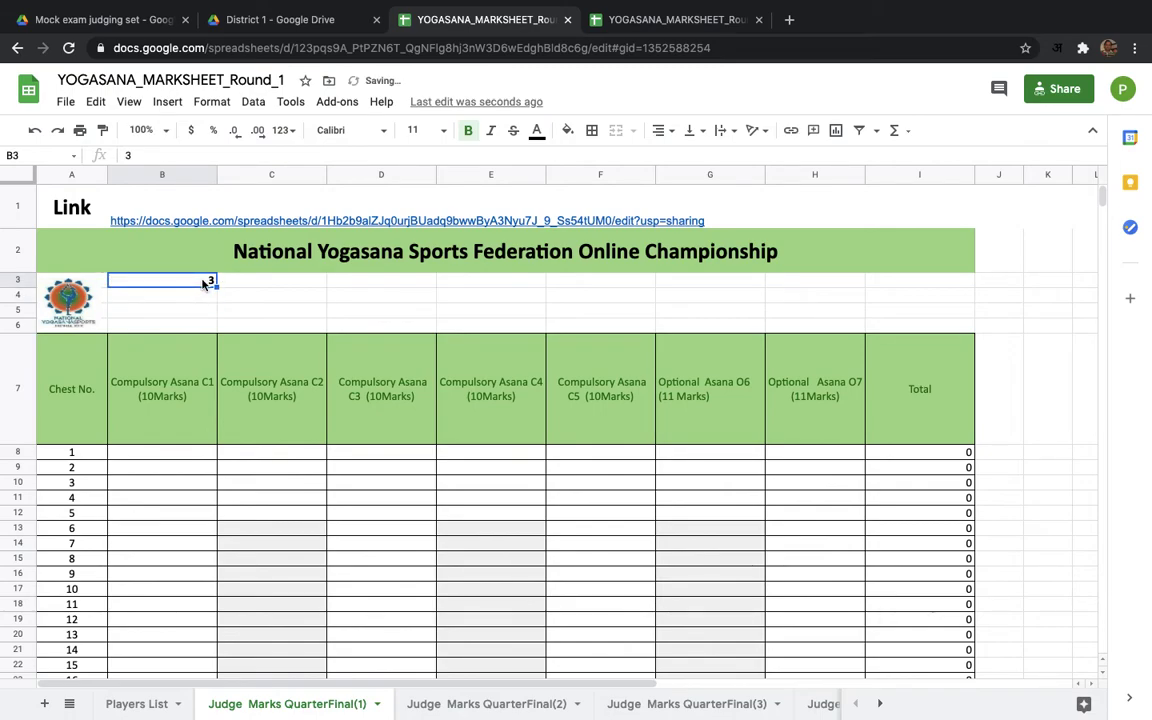
pyautogui.click(262, 284)
pyautogui.hotkey('ctrl', 'z')
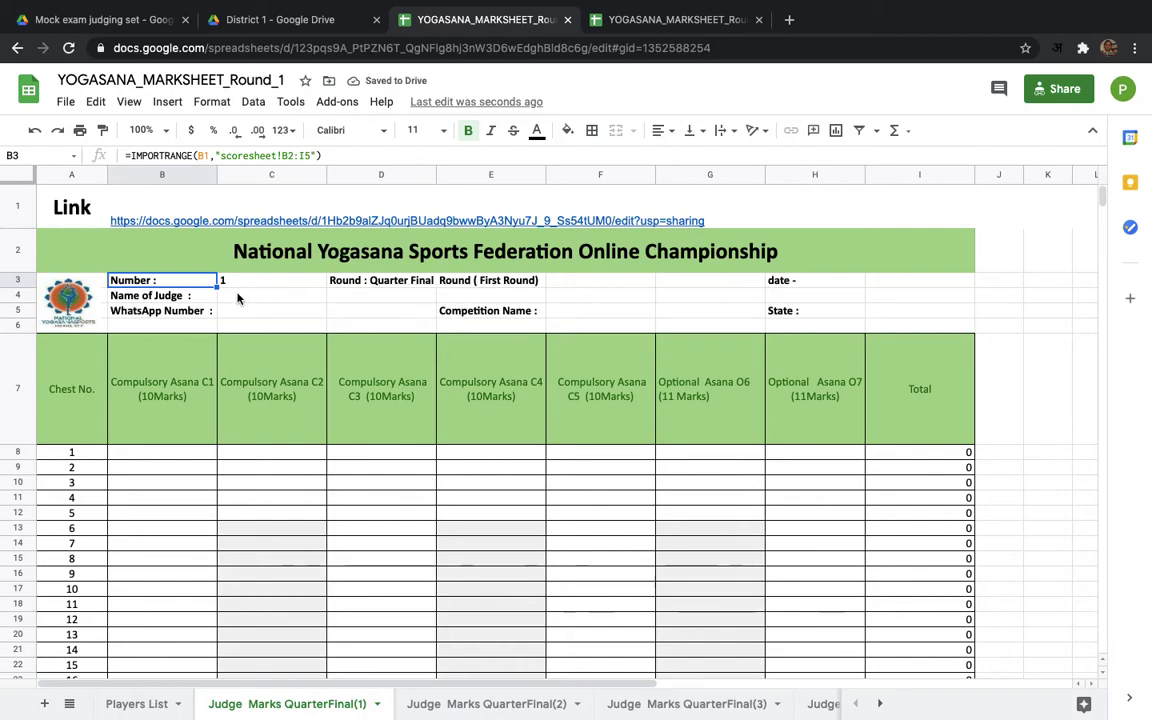
# Enter a test mark of 6 in B12, then clear it so the totals return to 0.
pyautogui.click(235, 297)
pyautogui.click(142, 298)
pyautogui.click(161, 283)
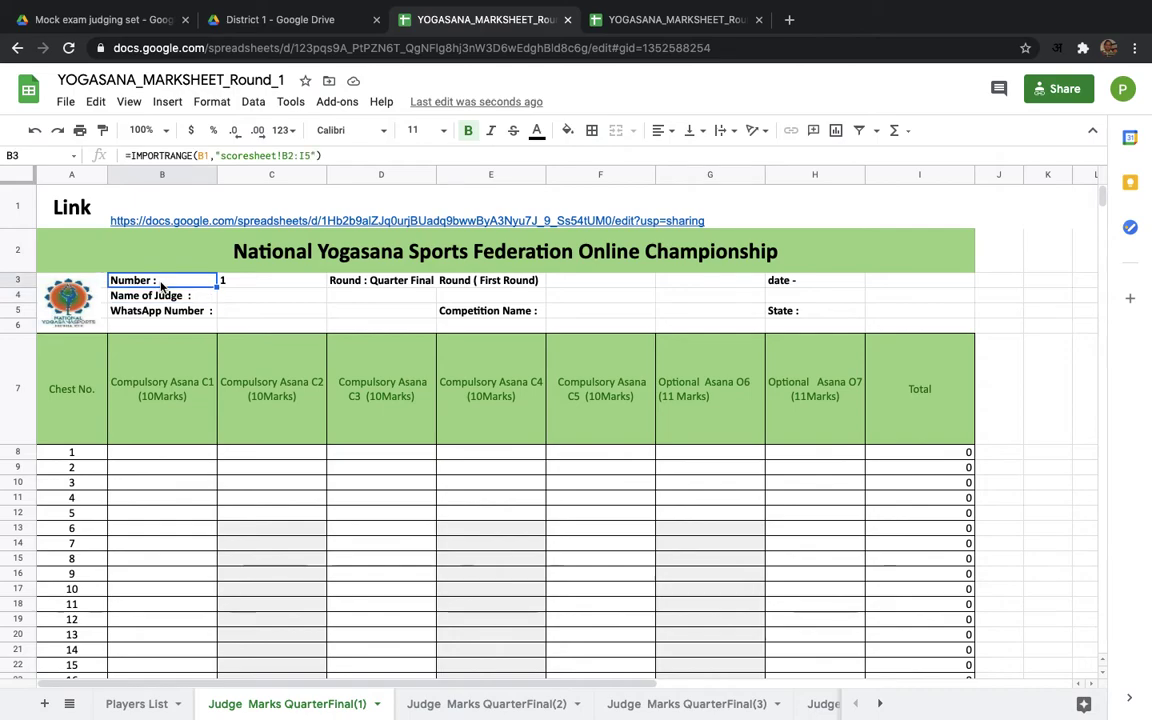
pyautogui.click(174, 518)
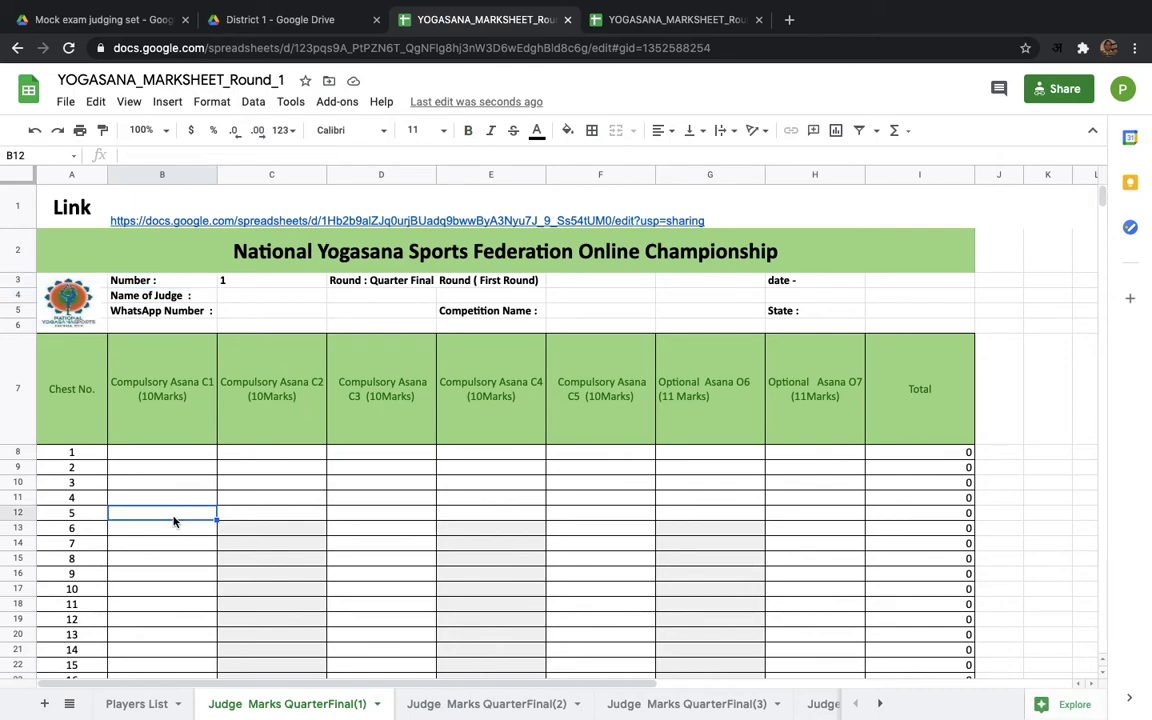
pyautogui.write('6')
pyautogui.press('Return')
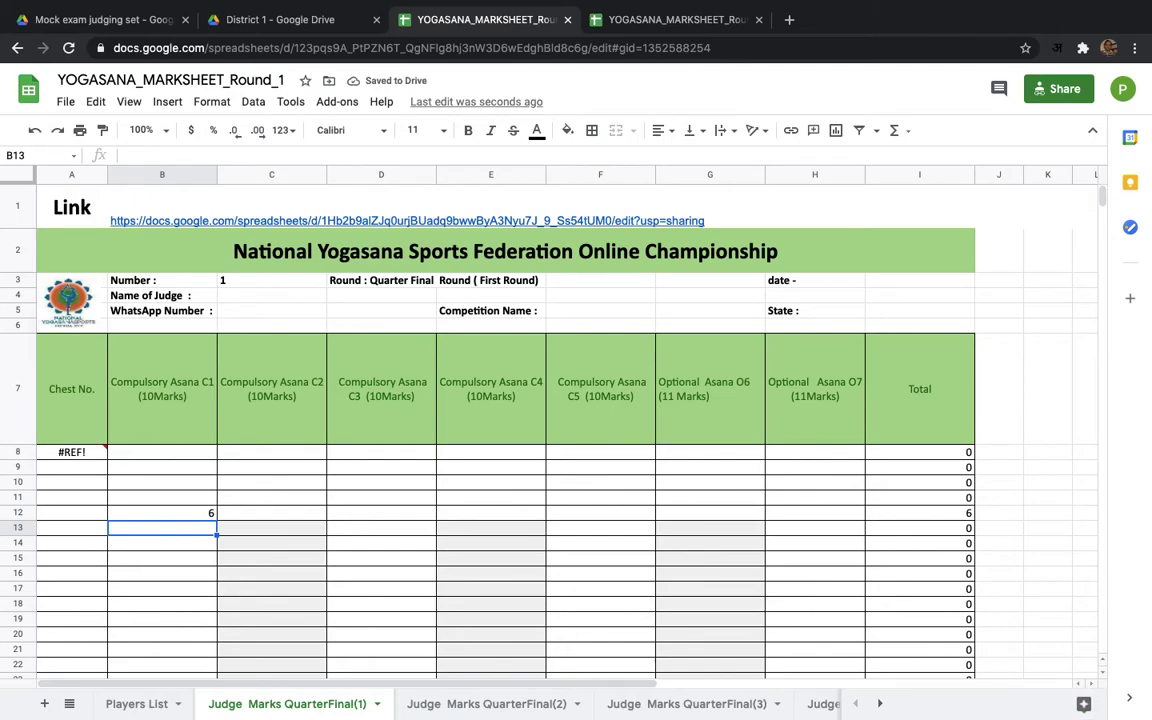
pyautogui.click(149, 470)
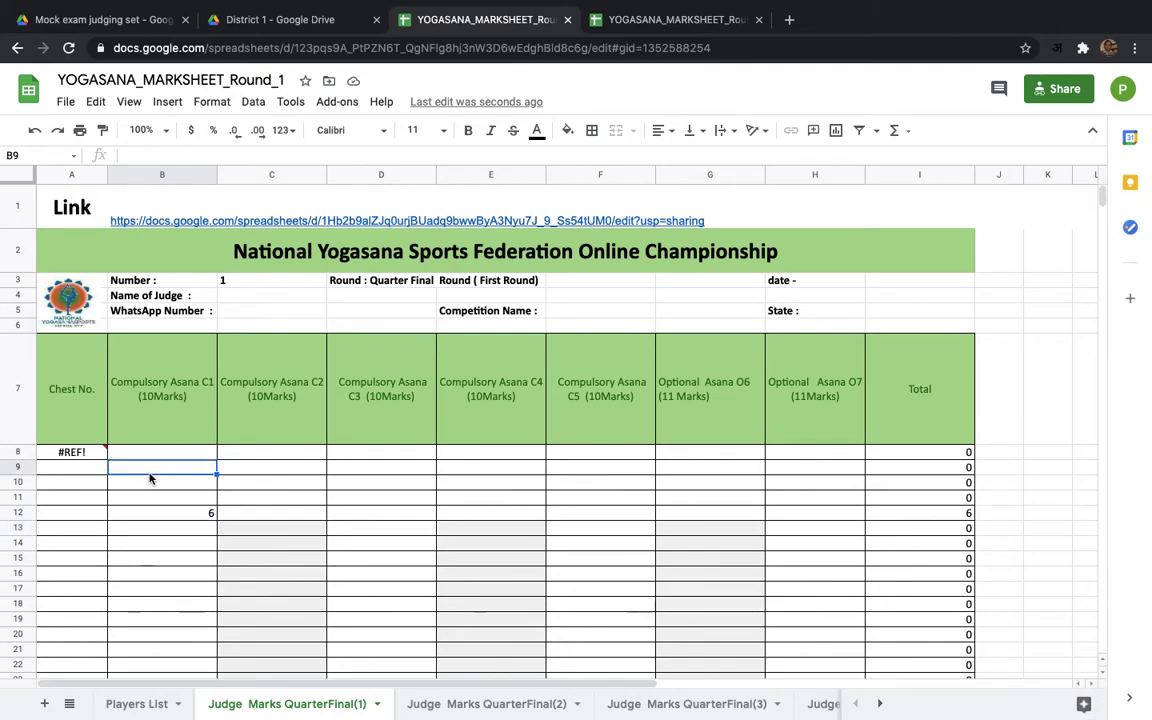
pyautogui.click(182, 518)
pyautogui.press('Delete')
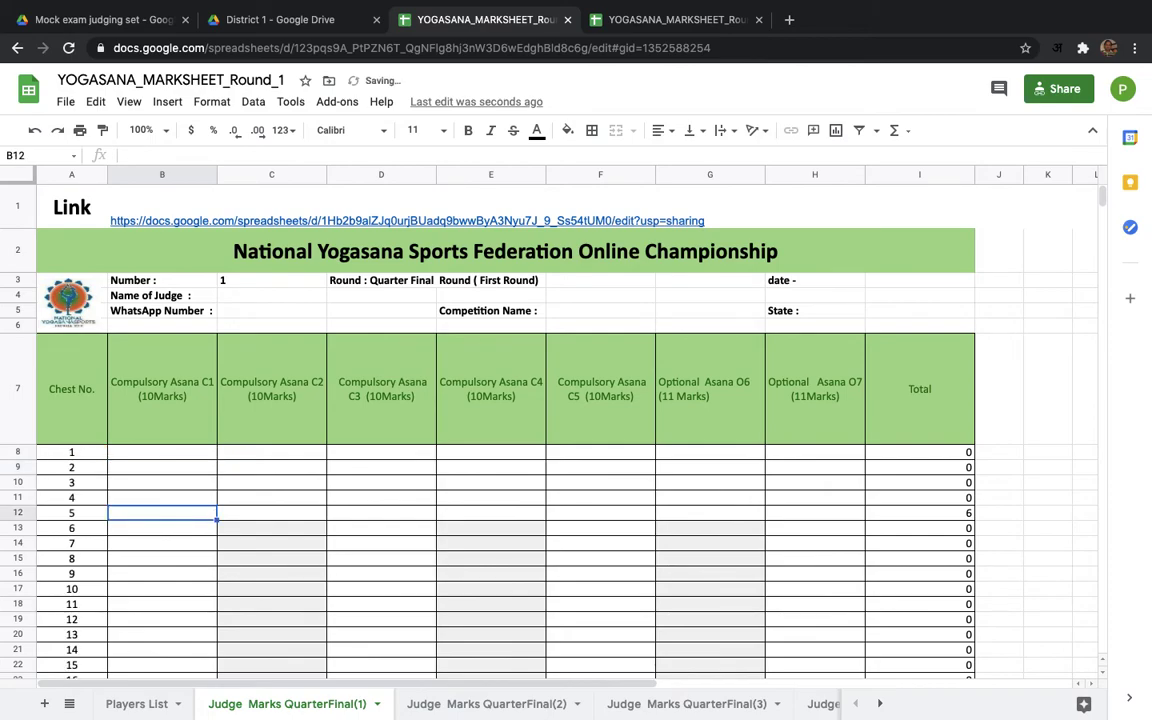
pyautogui.press('Down')
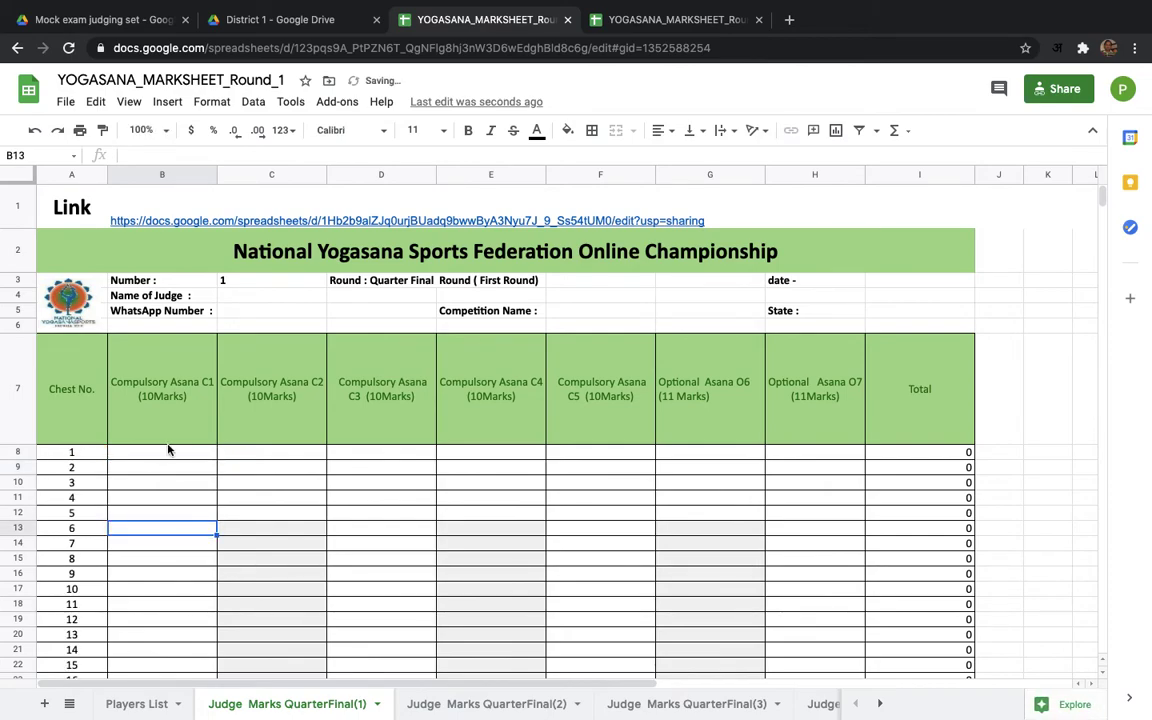
# Check the judge number in C3, then go to the District 1 Drive folder.
pyautogui.click(186, 444)
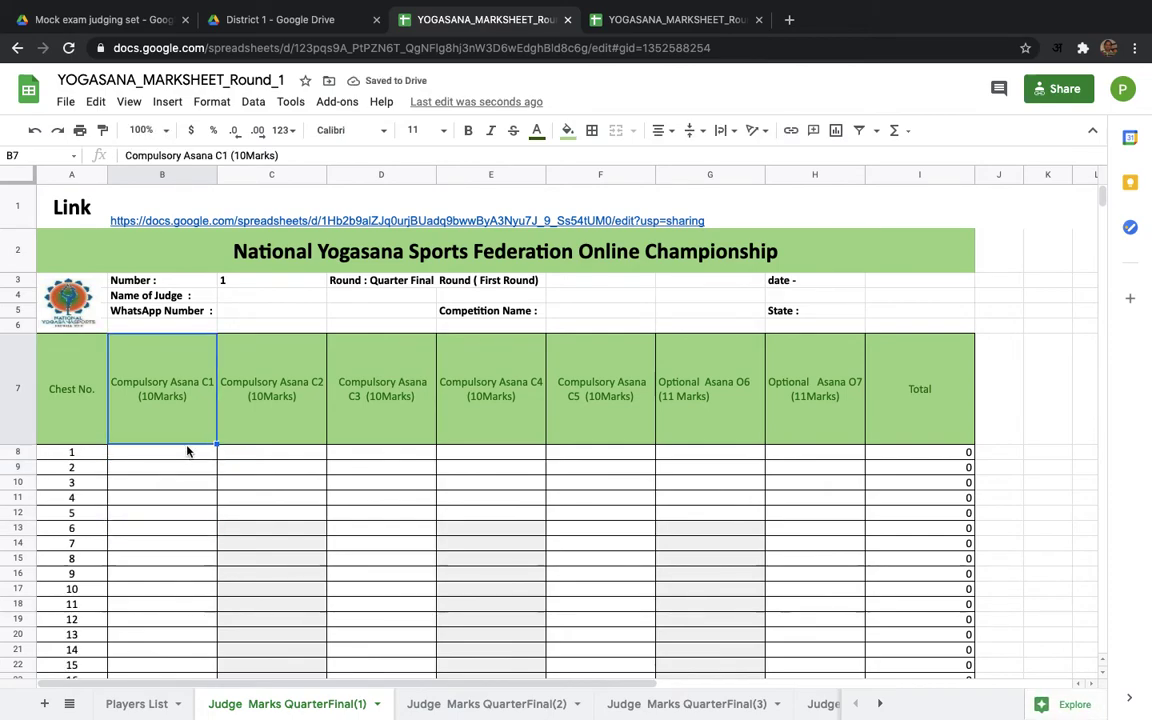
pyautogui.click(224, 300)
pyautogui.press('Up')
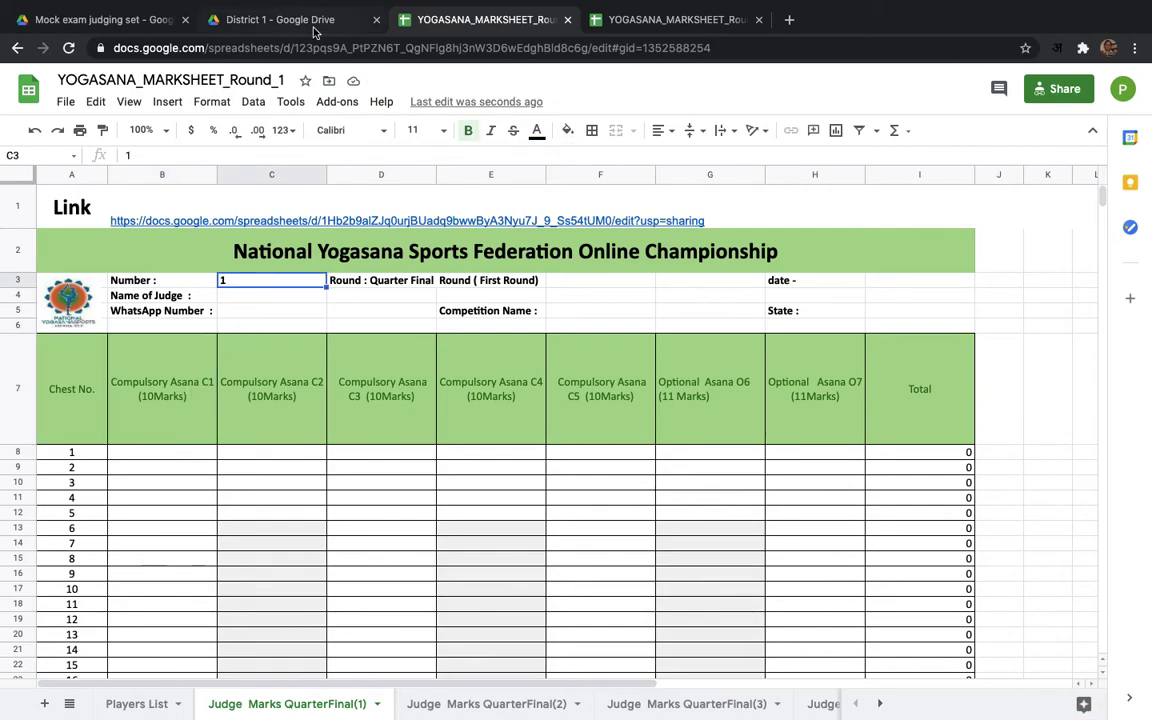
pyautogui.click(290, 20)
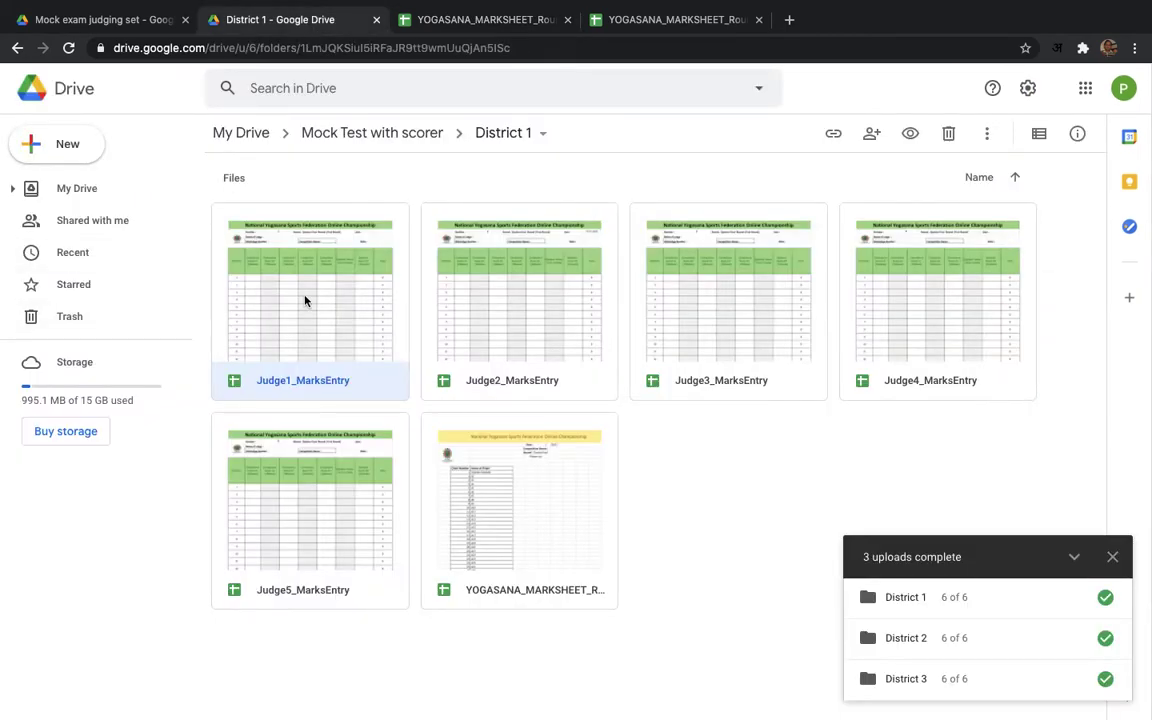
# Open Judge1_MarksEntry in a new tab and copy Judge2_MarksEntry's anyone-can-edit share link.
pyautogui.doubleClick(305, 300)
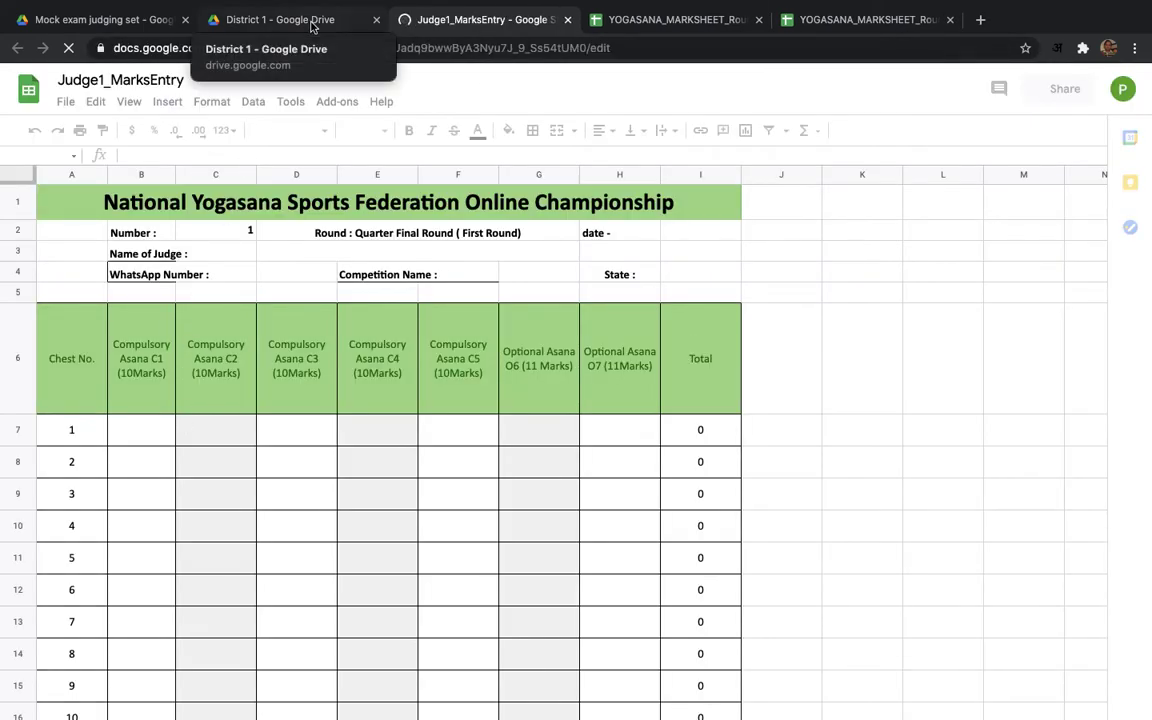
pyautogui.click(313, 24)
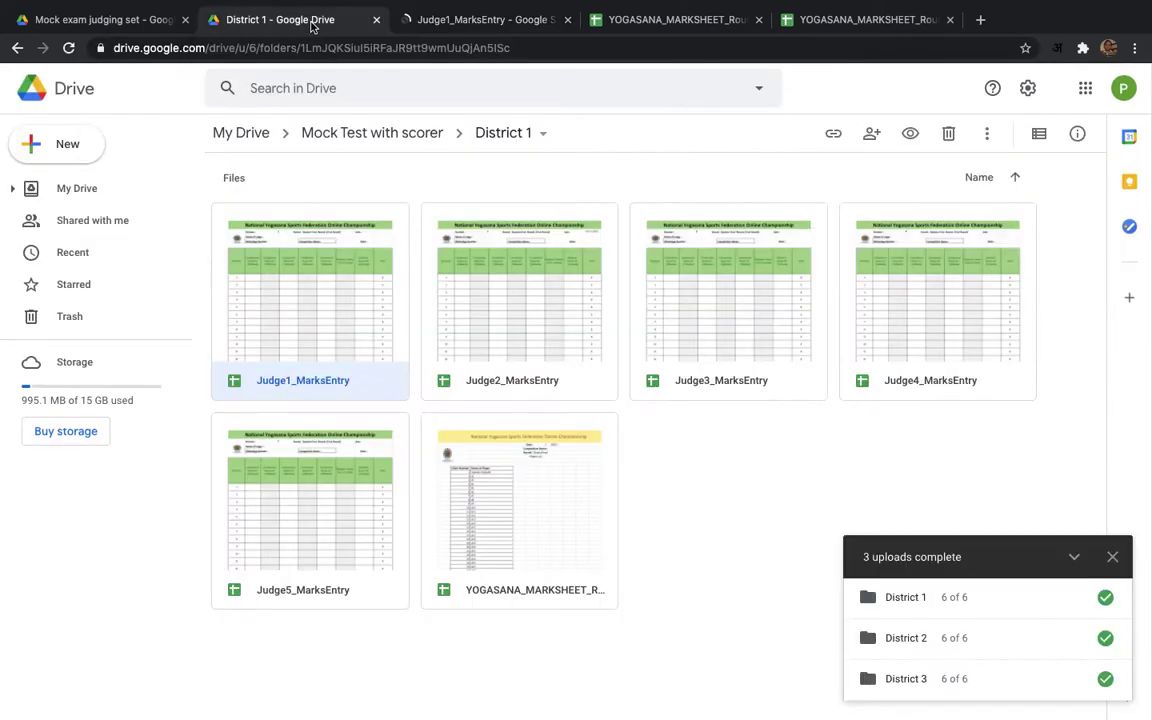
pyautogui.click(511, 313)
pyautogui.click(870, 134)
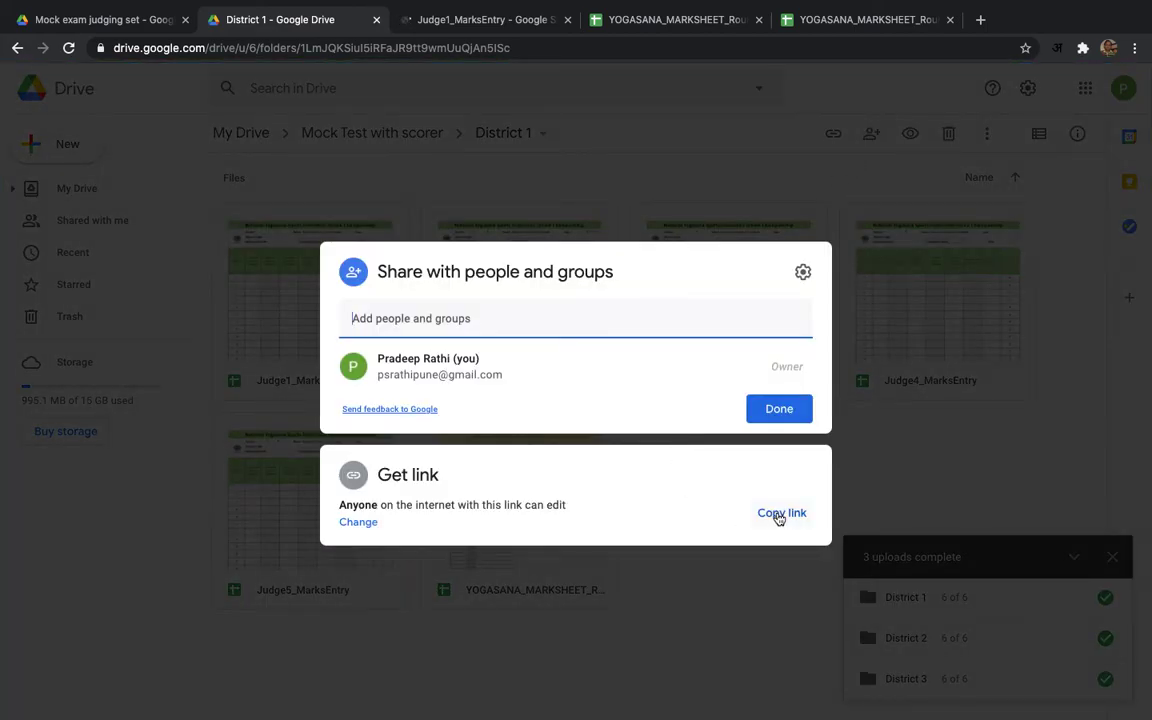
pyautogui.click(779, 514)
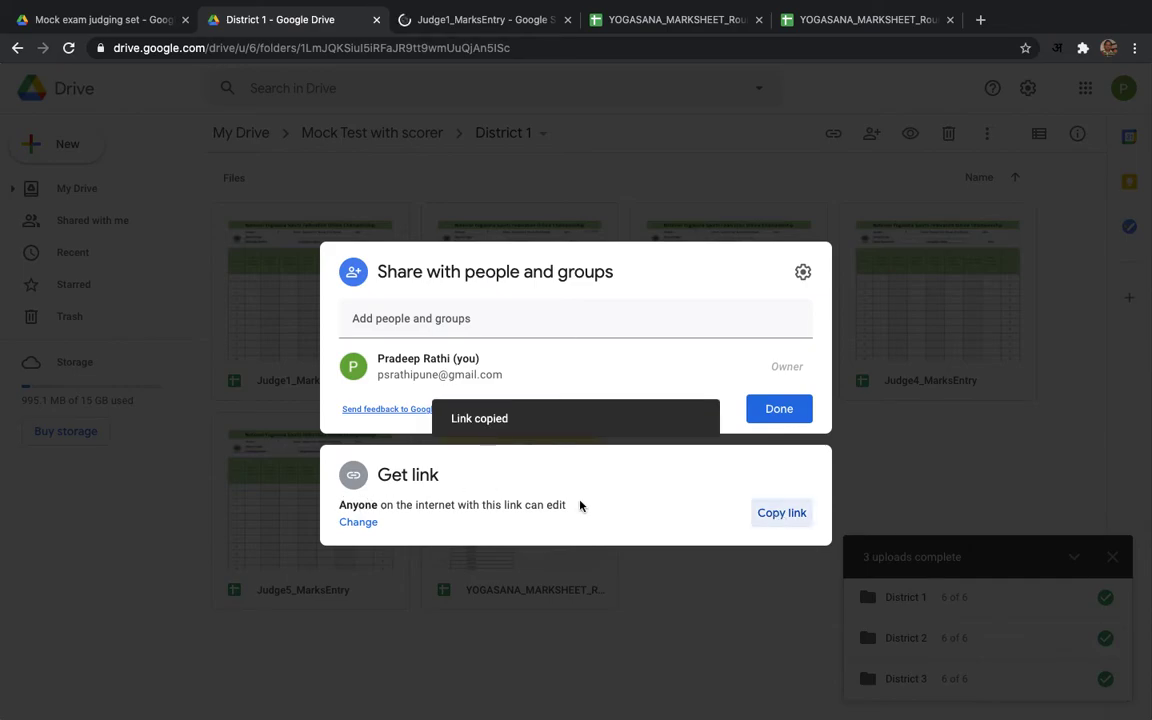
pyautogui.click(558, 506)
pyautogui.click(876, 413)
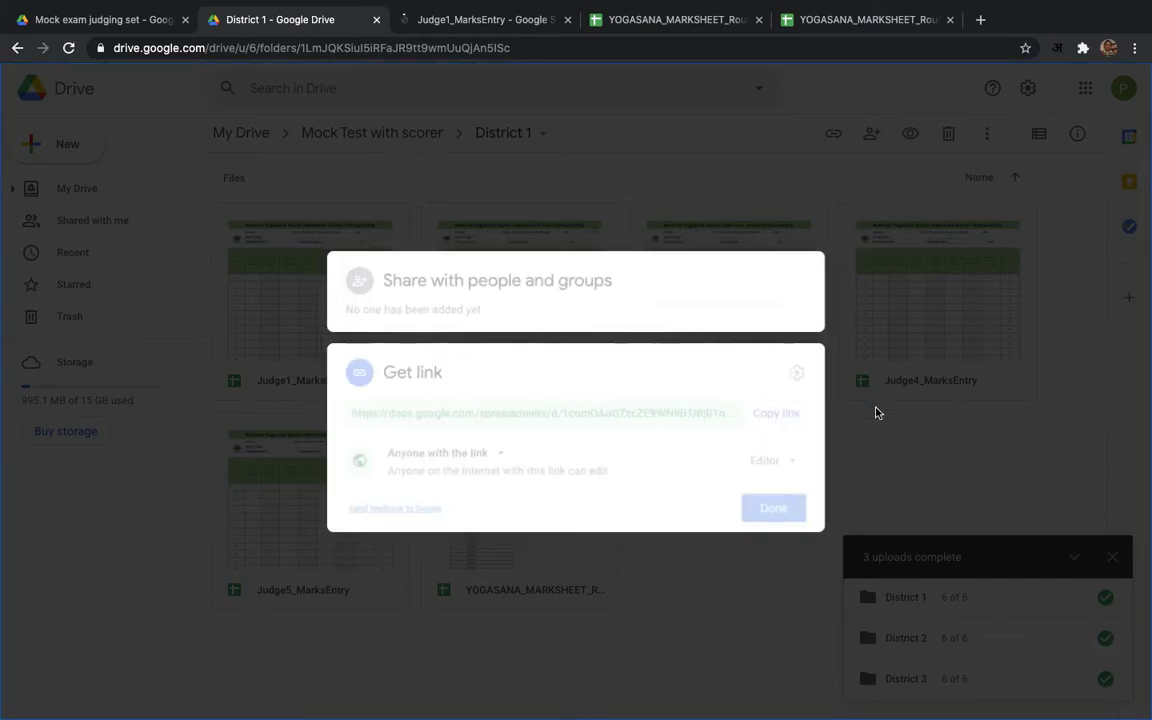
pyautogui.click(498, 20)
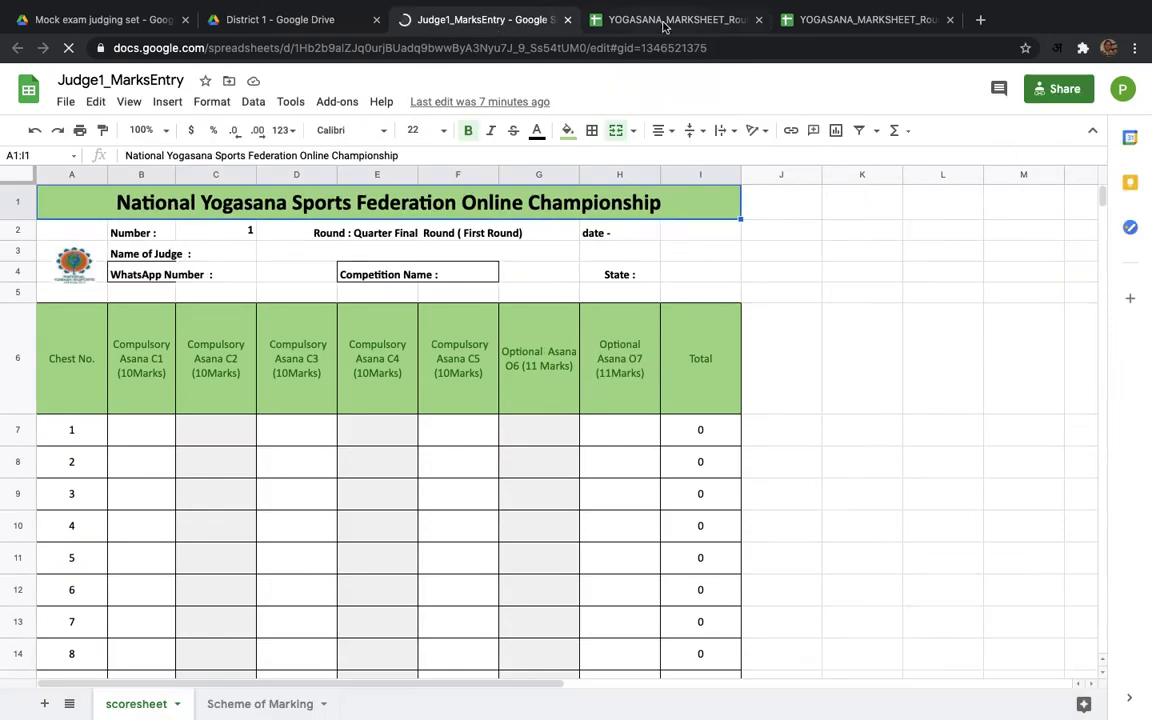
# On Judge Marks QuarterFinal(2), clear B1's old link, check B3's #N/A, and paste Judge2's link.
pyautogui.click(663, 22)
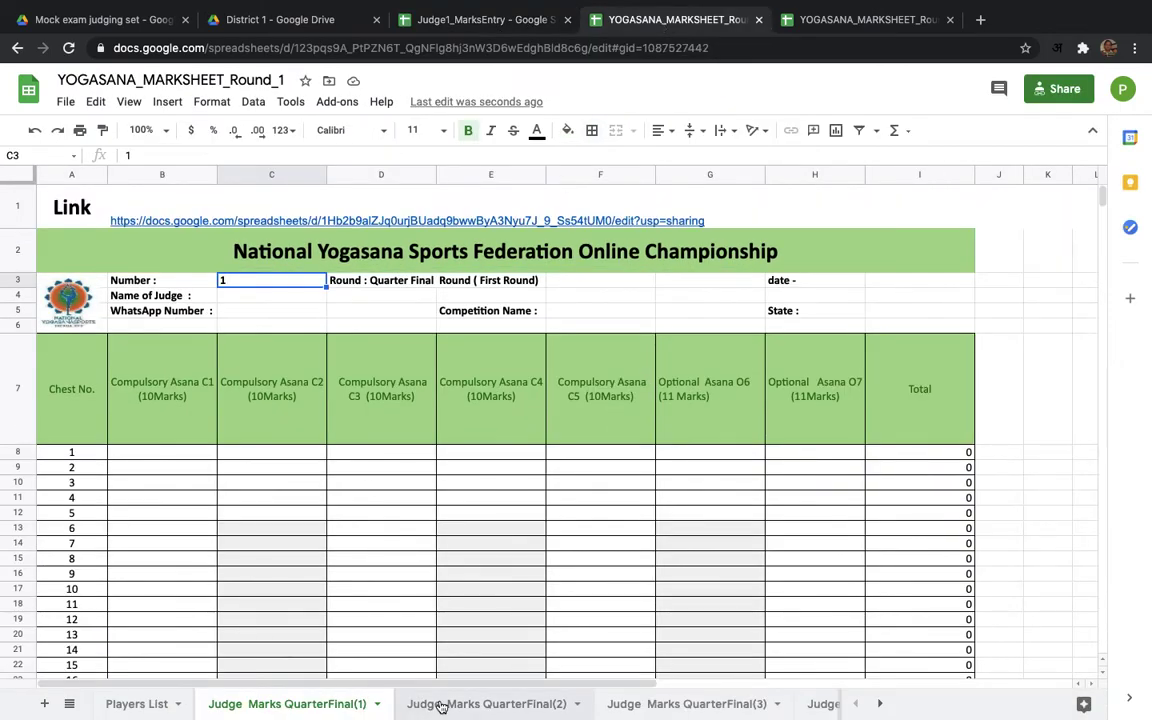
pyautogui.click(441, 704)
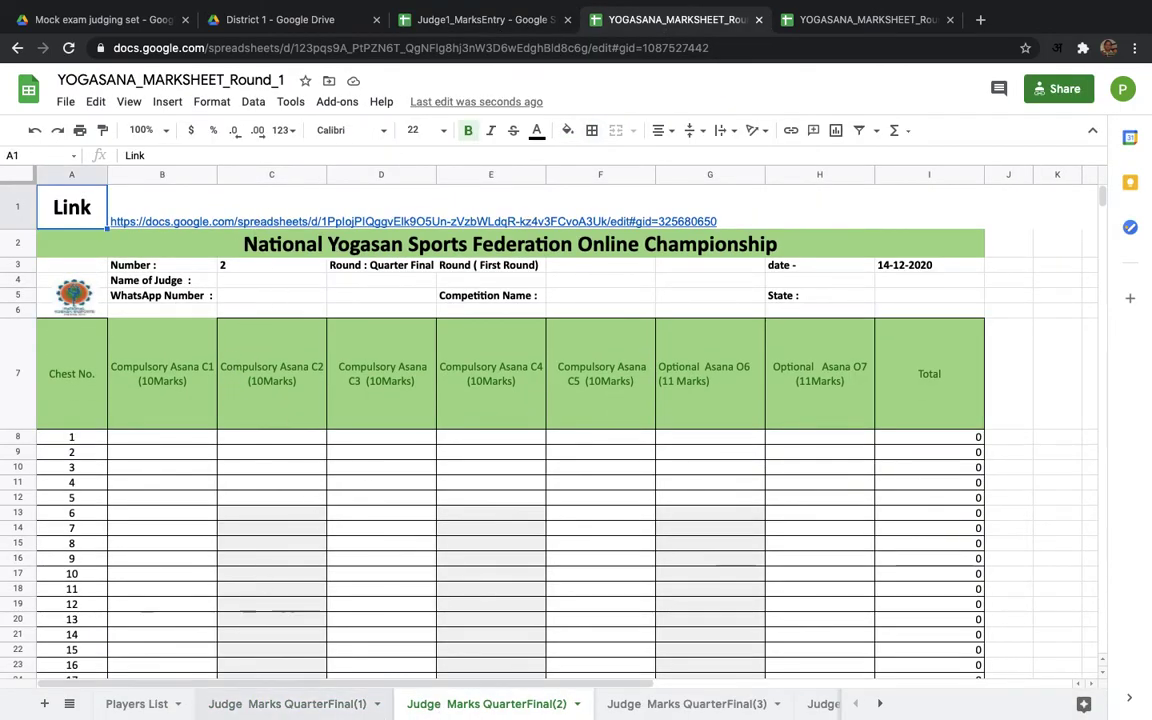
pyautogui.click(118, 216)
pyautogui.press('Delete')
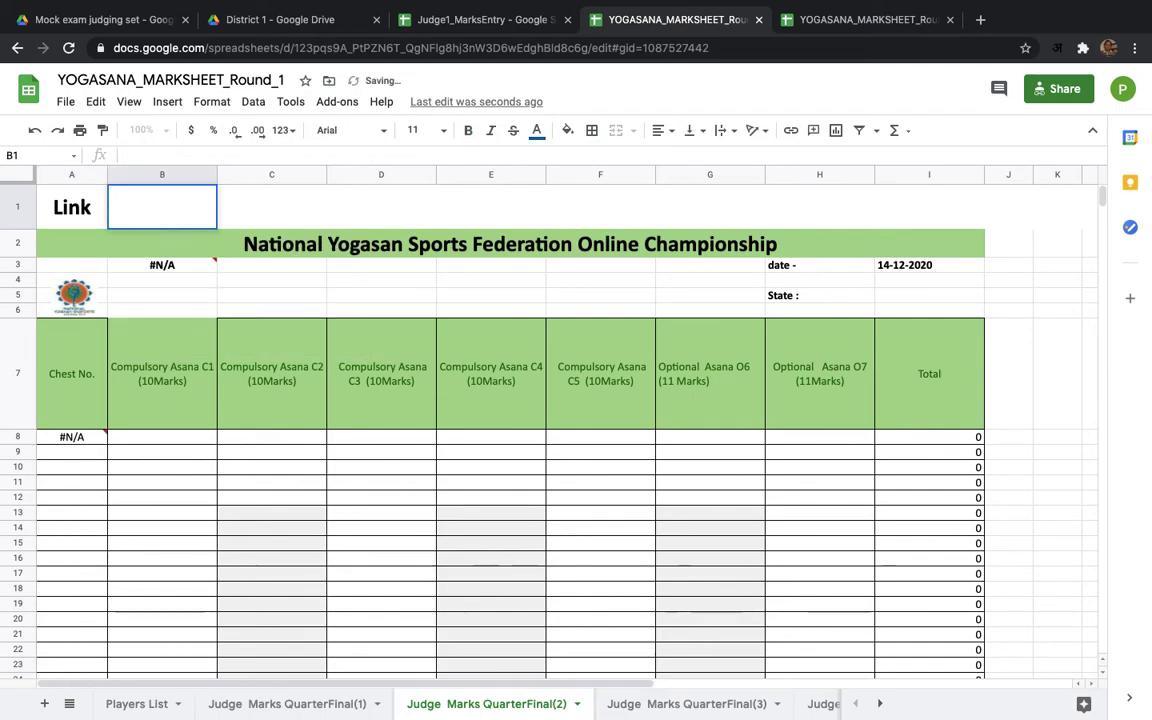
pyautogui.click(200, 312)
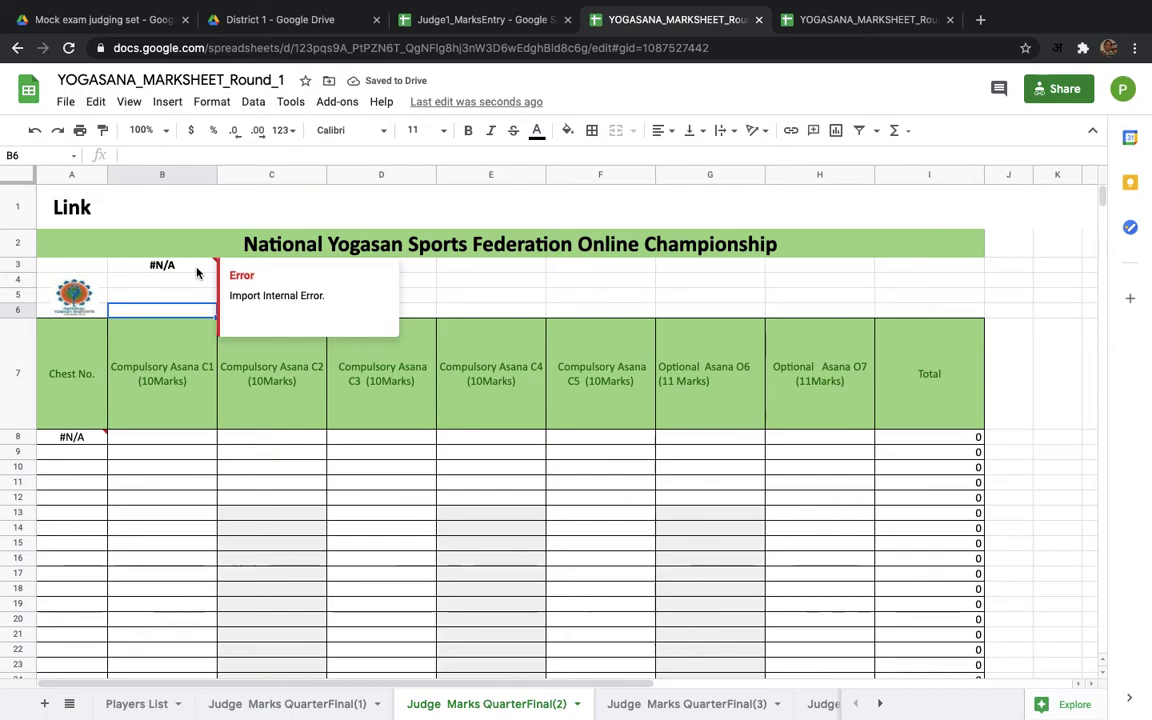
pyautogui.click(197, 267)
pyautogui.press('Down')
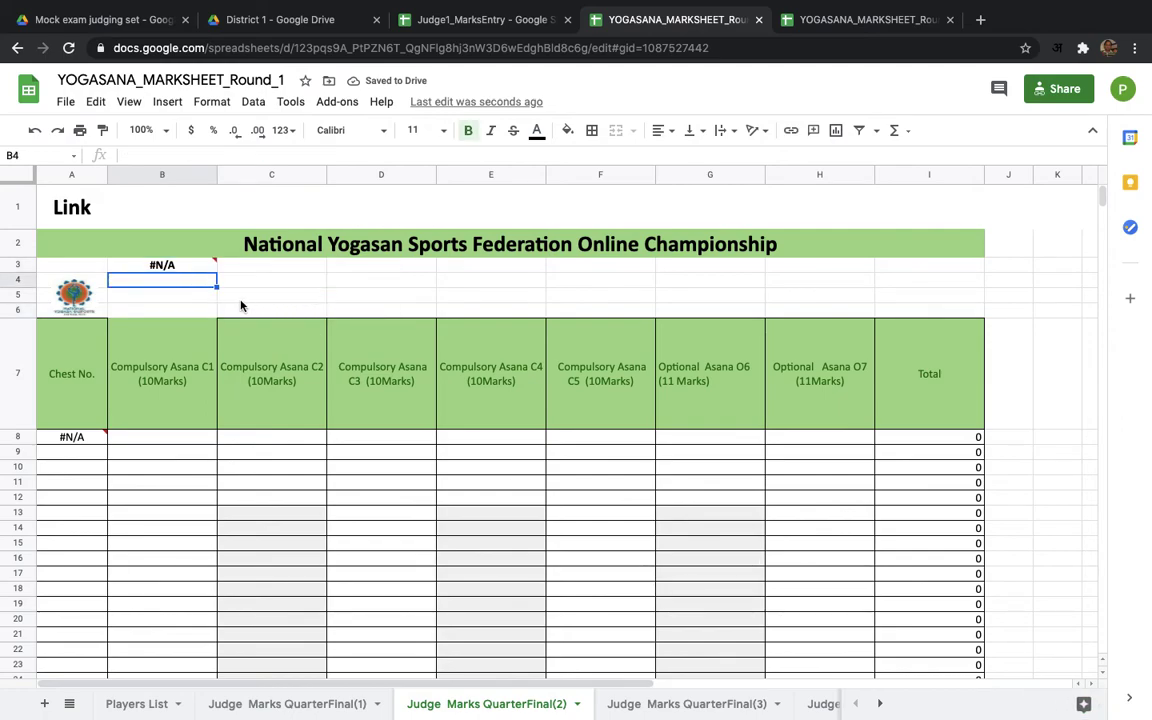
pyautogui.click(181, 221)
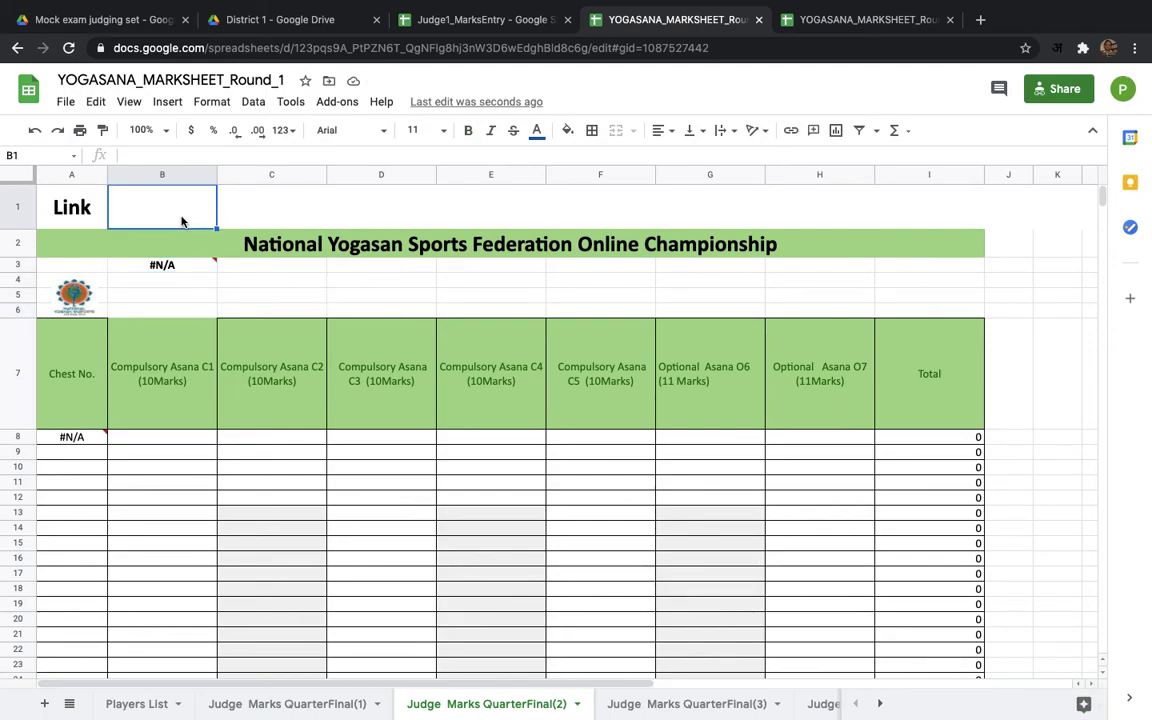
pyautogui.hotkey('ctrl', 'v')
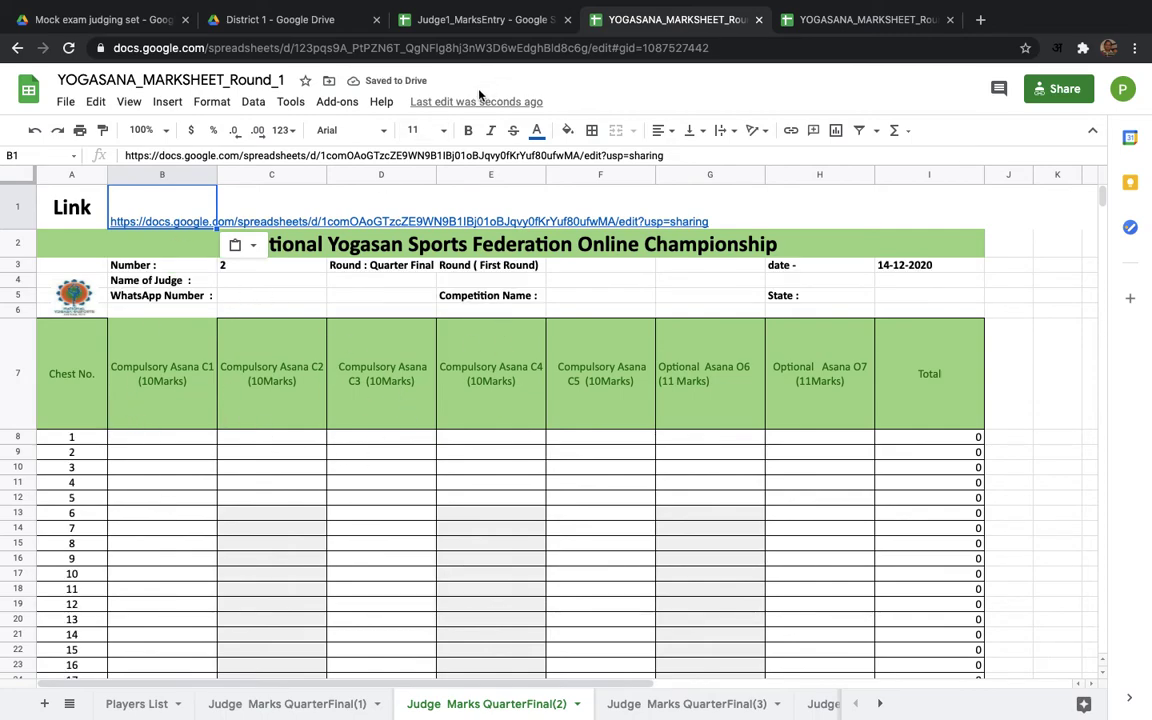
# Copy Judge3_MarksEntry's share link from the District 1 Drive folder.
pyautogui.click(307, 18)
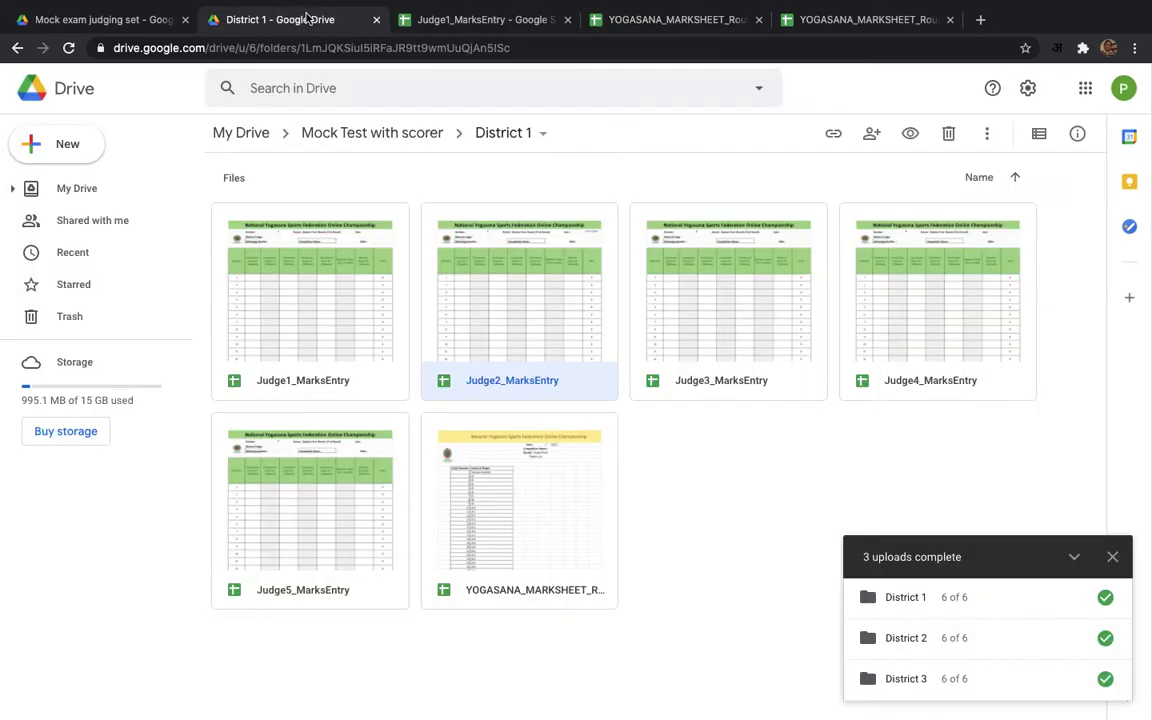
pyautogui.click(724, 297)
pyautogui.click(871, 133)
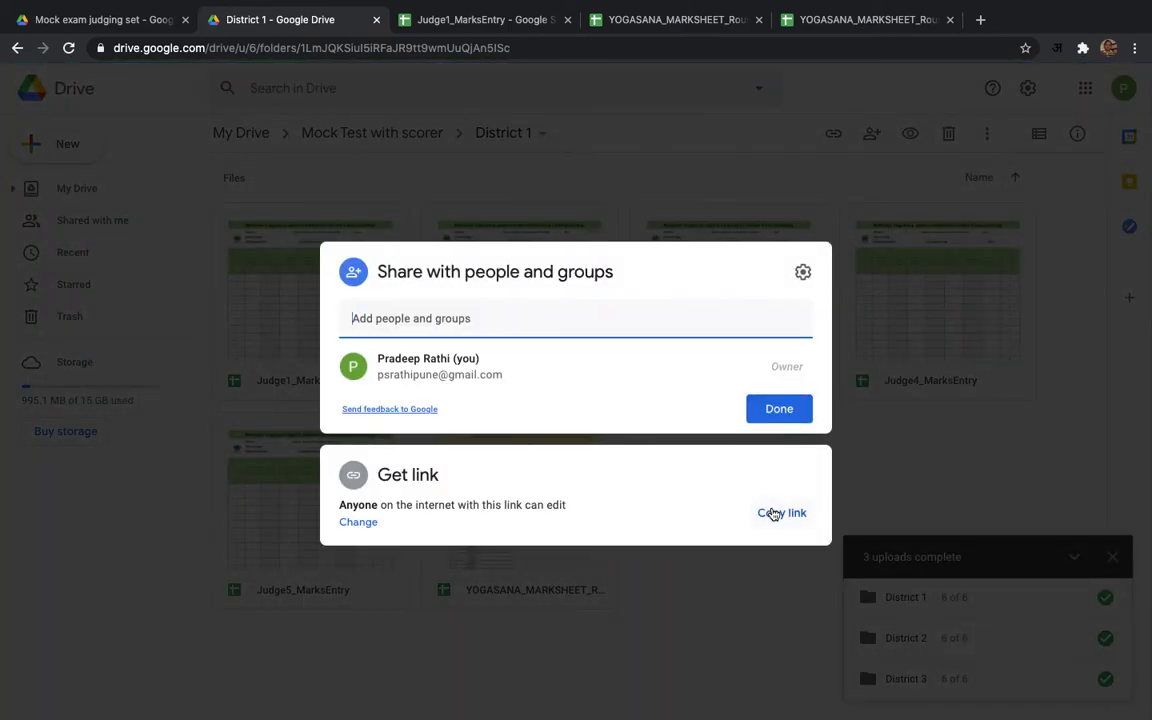
pyautogui.click(778, 512)
# Paste Judge3's link into cell B1 of the Judge Marks QuarterFinal(3) sheet.
pyautogui.click(650, 19)
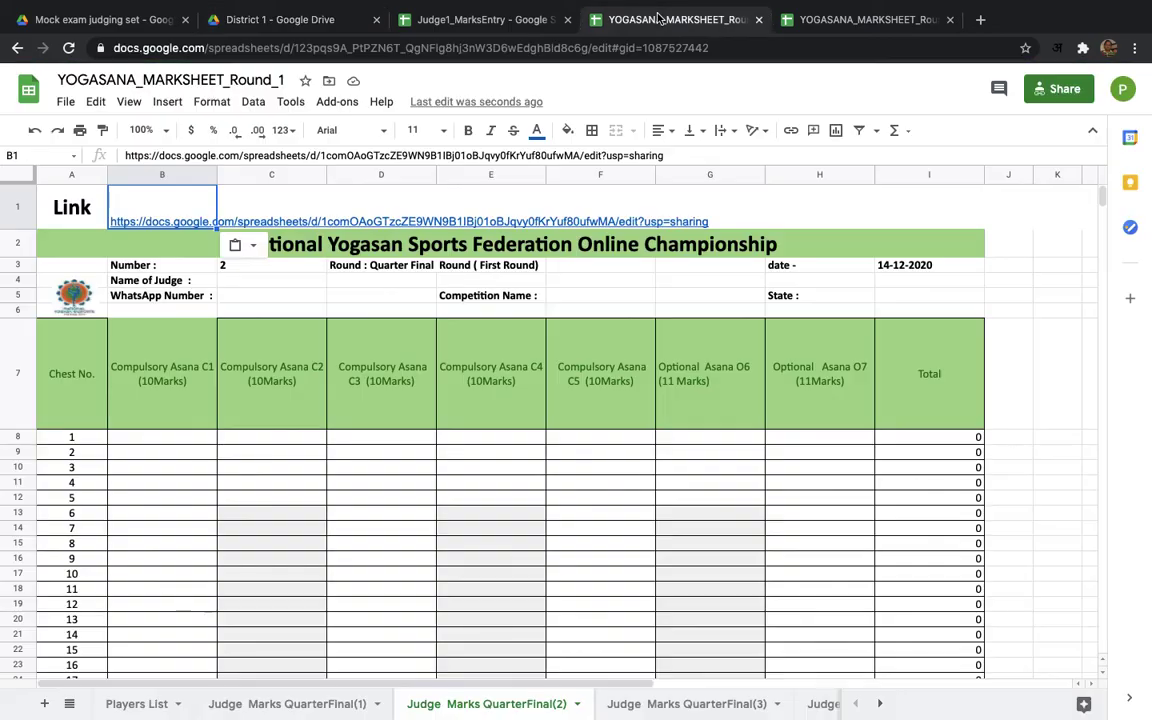
pyautogui.click(685, 705)
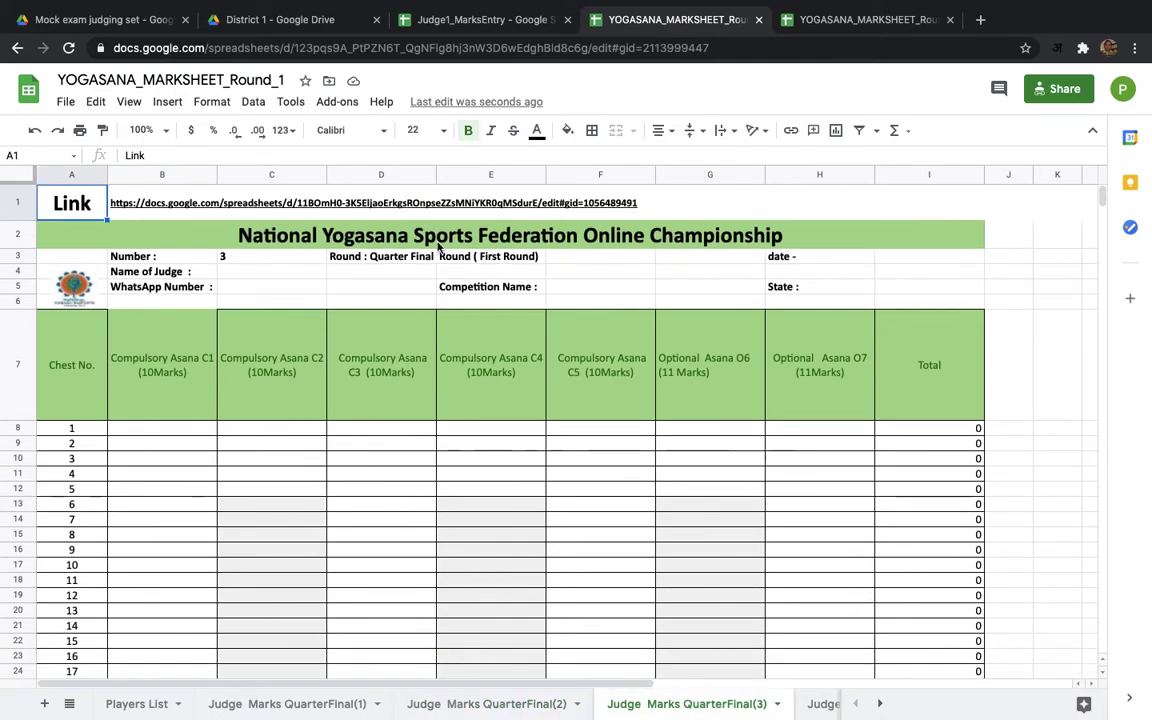
pyautogui.click(180, 208)
pyautogui.hotkey('ctrl', 'v')
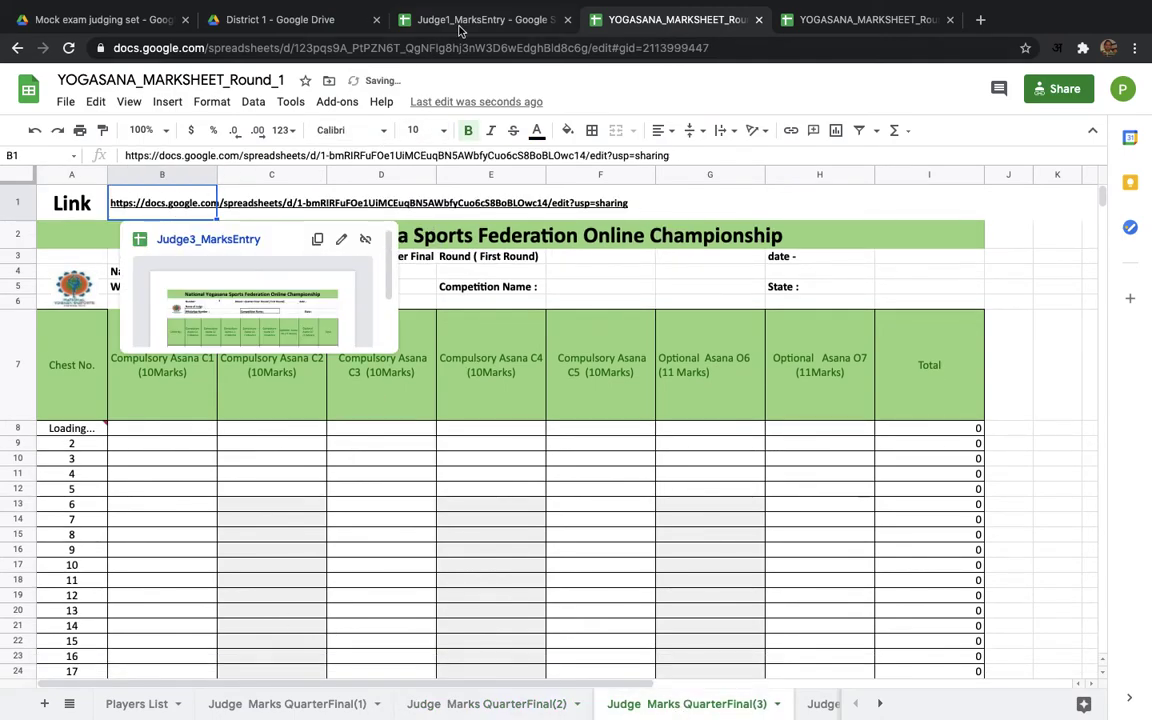
pyautogui.click(459, 20)
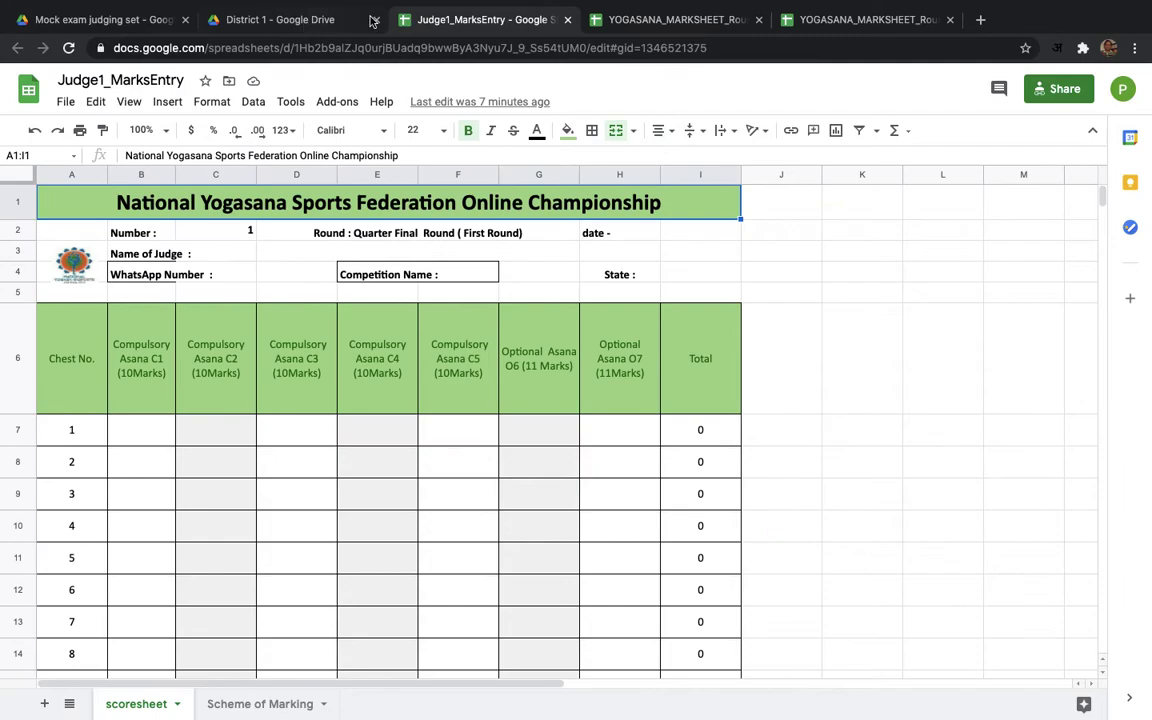
# Enter chest 1's marks 6, 7, 5, 8, 6 and 9 from B7 in Judge1_MarksEntry.
pyautogui.click(143, 426)
pyautogui.write('6')
pyautogui.press('Tab')
pyautogui.write('7\t5\t8')
pyautogui.press('Tab')
pyautogui.write('6')
pyautogui.press('Tab')
pyautogui.write('9')
pyautogui.press('Tab')
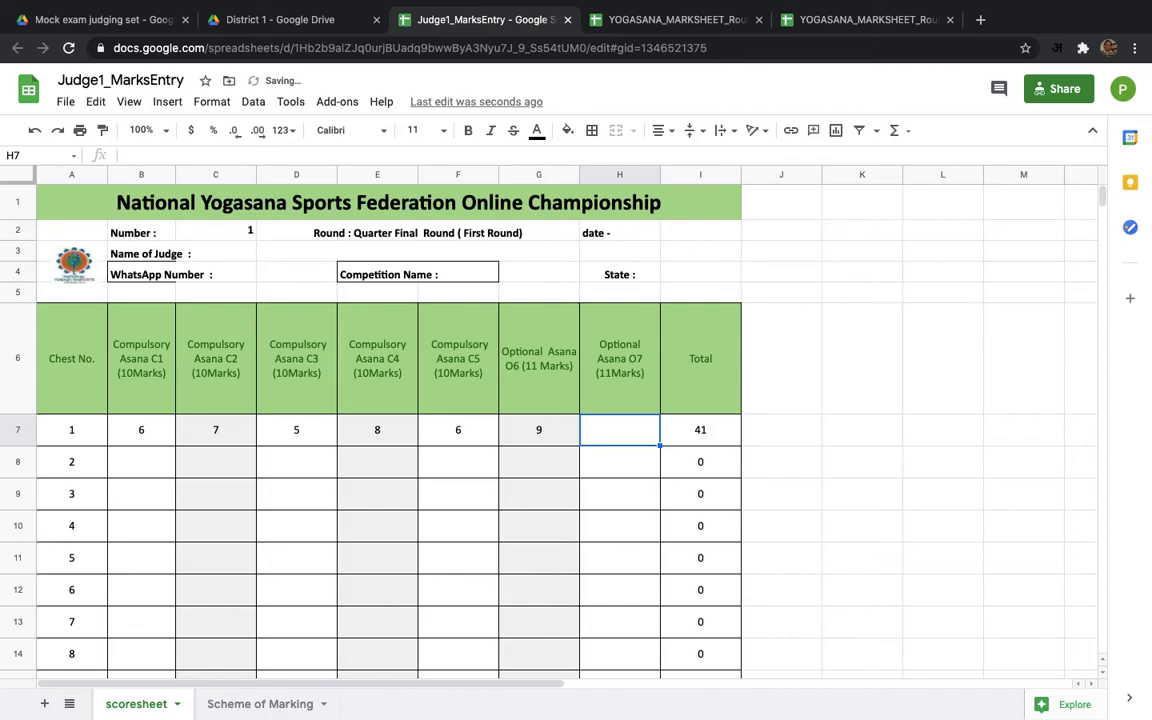
# Enter the O7 mark as 12, then correct it to 11.
pyautogui.write('12')
pyautogui.press('Return')
pyautogui.press('Return')
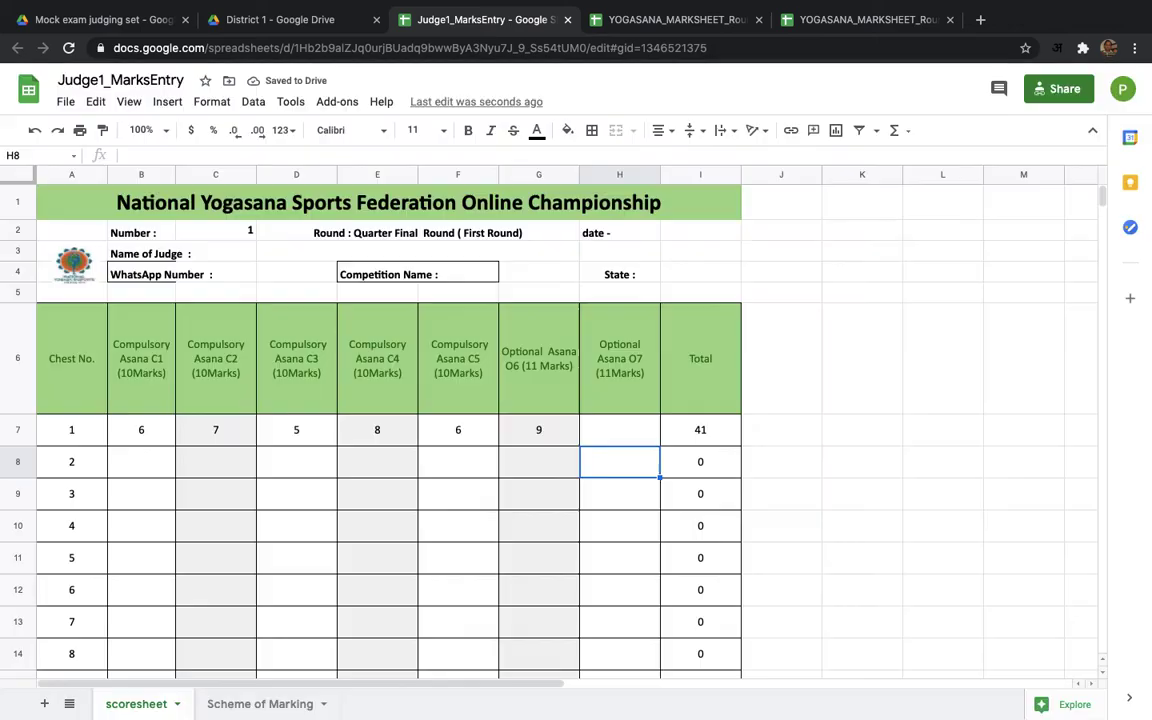
pyautogui.press('Up')
pyautogui.write('11')
pyautogui.press('Up')
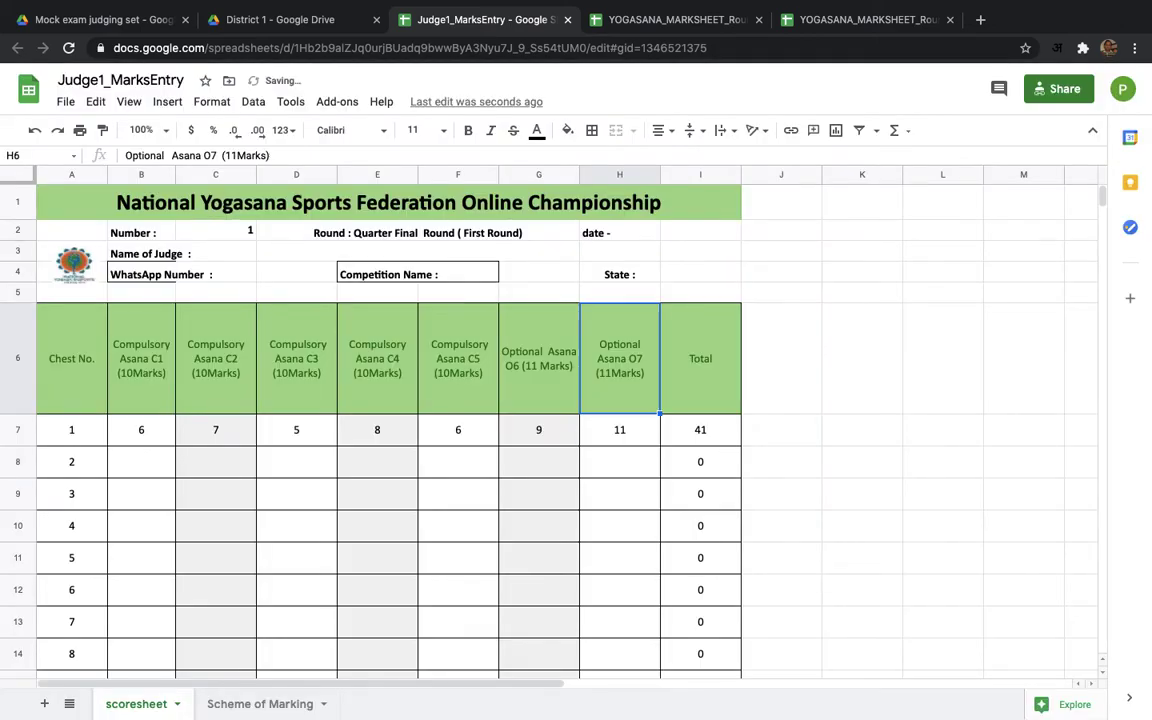
pyautogui.click(662, 22)
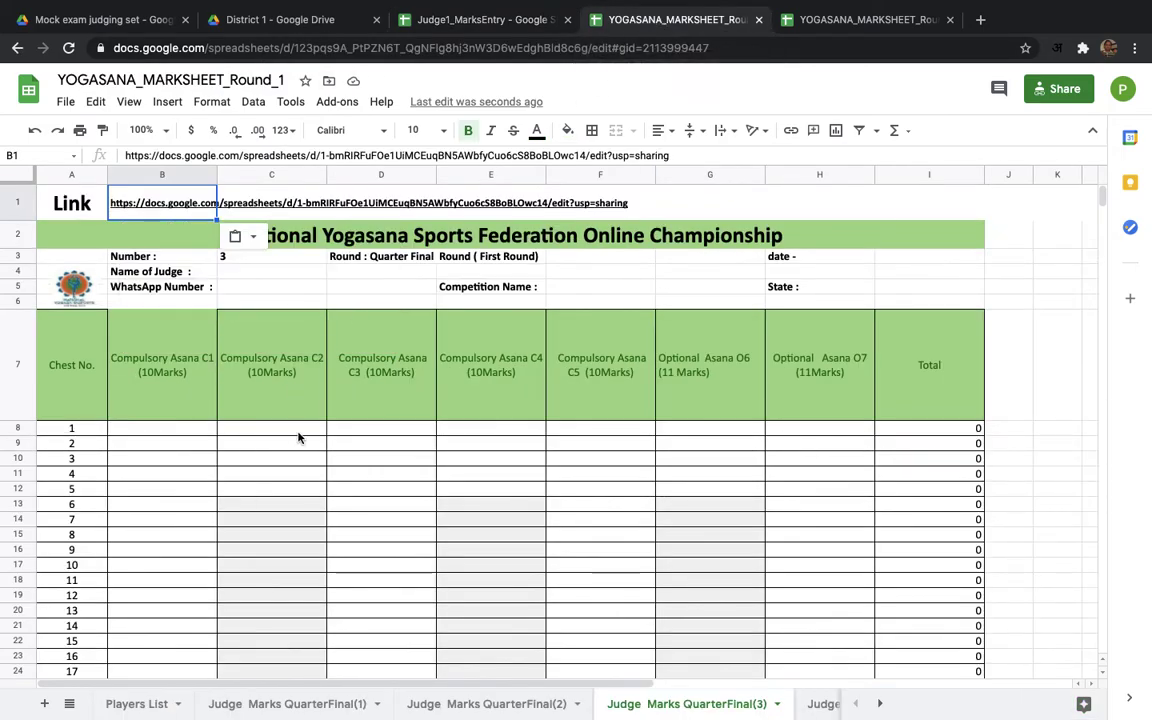
# On Judge Marks QuarterFinal(1), test-edit C8 to 6 and undo to restore the linked marks.
pyautogui.click(270, 713)
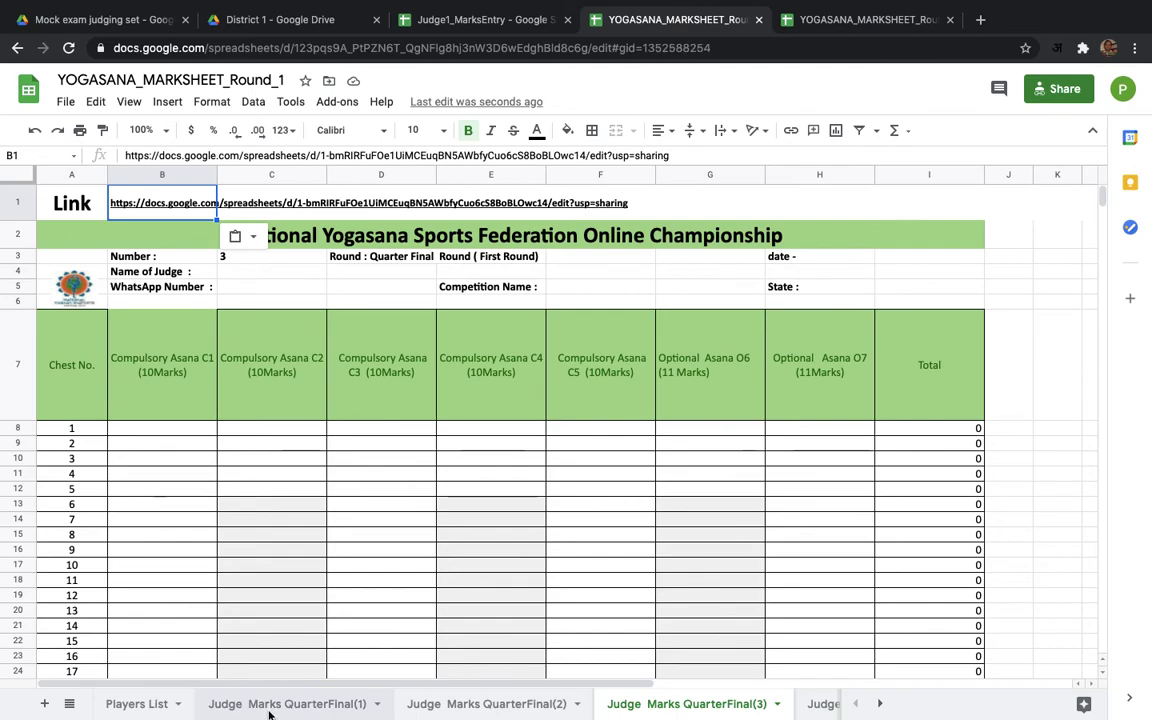
pyautogui.click(195, 454)
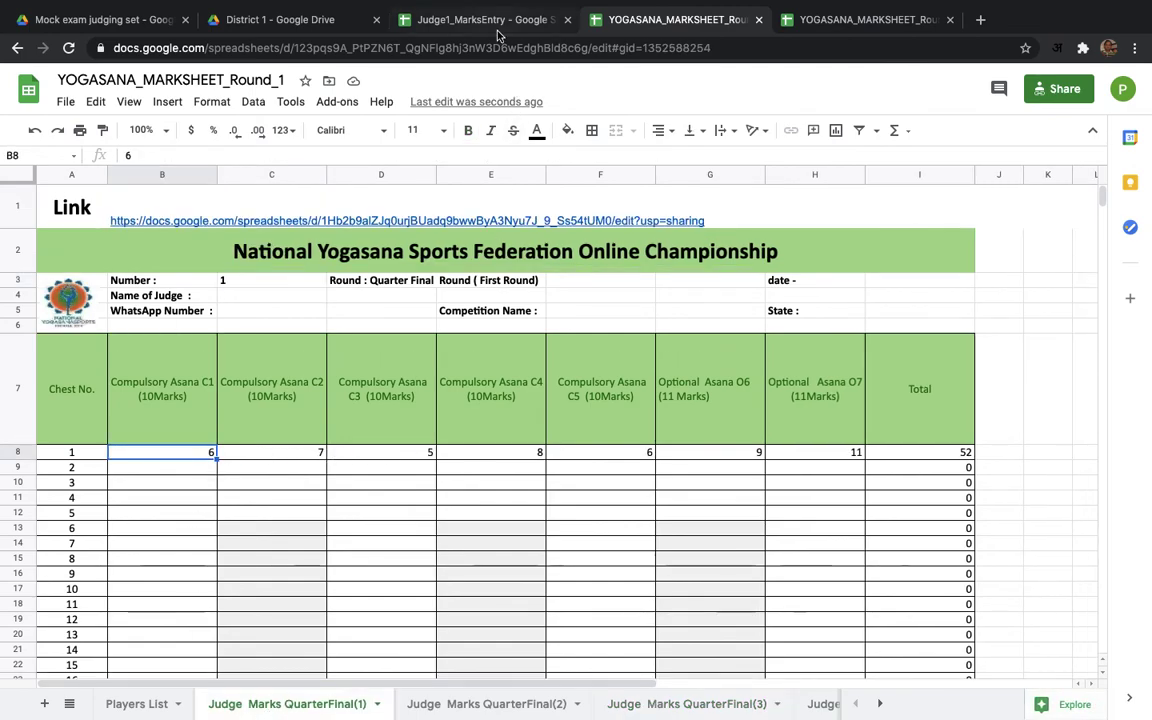
pyautogui.click(229, 457)
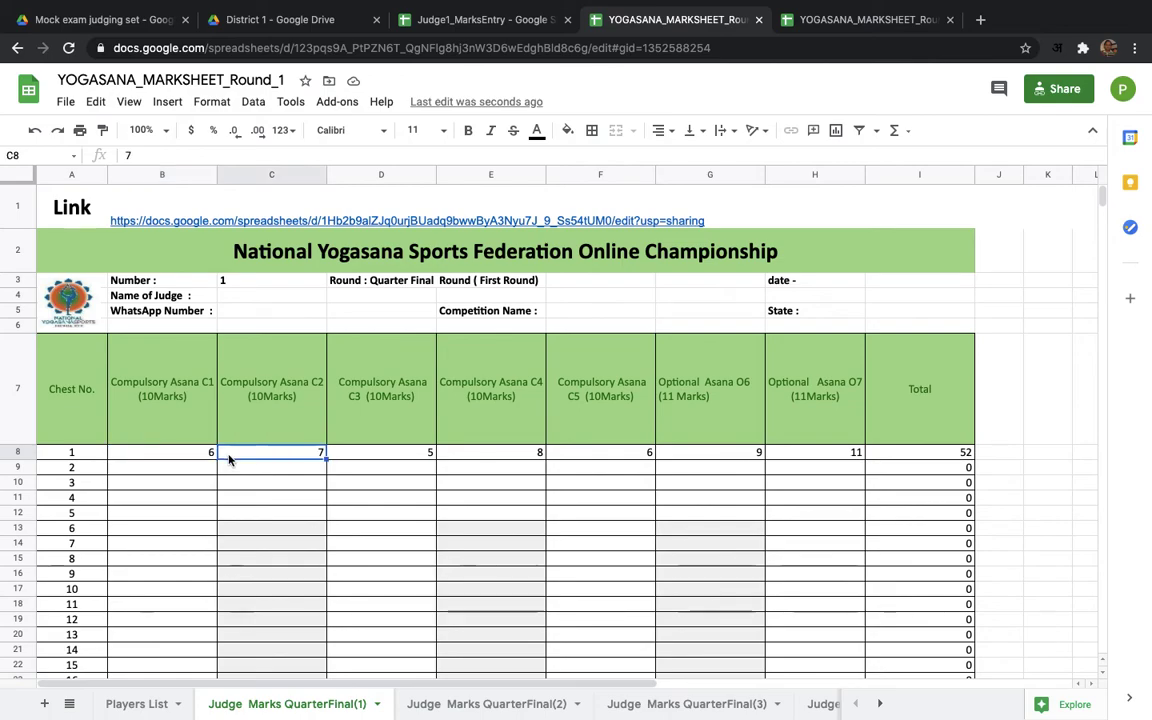
pyautogui.write('6')
pyautogui.press('Return')
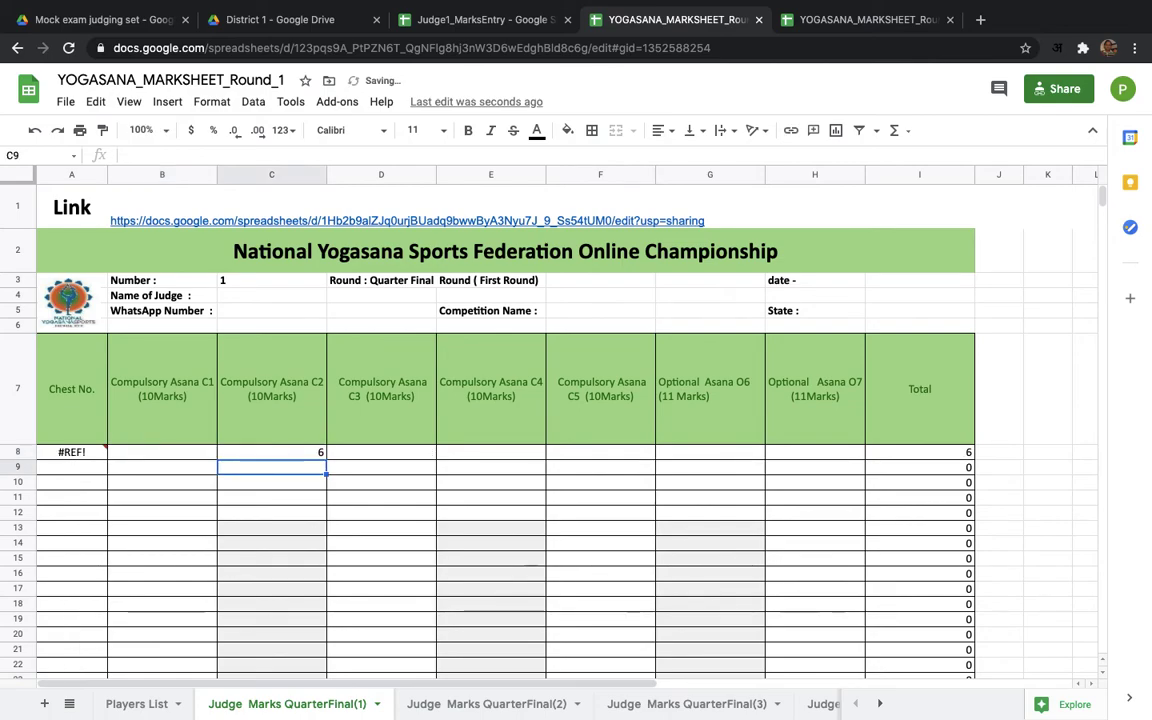
pyautogui.click(73, 468)
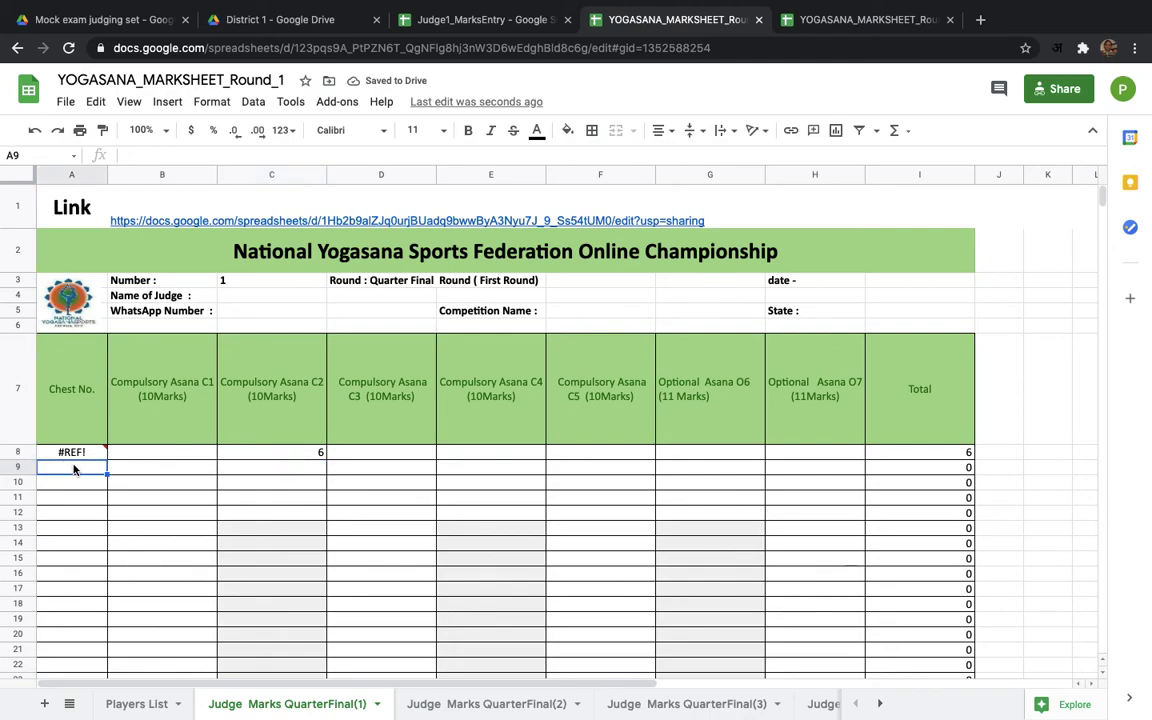
pyautogui.hotkey('ctrl', 'z')
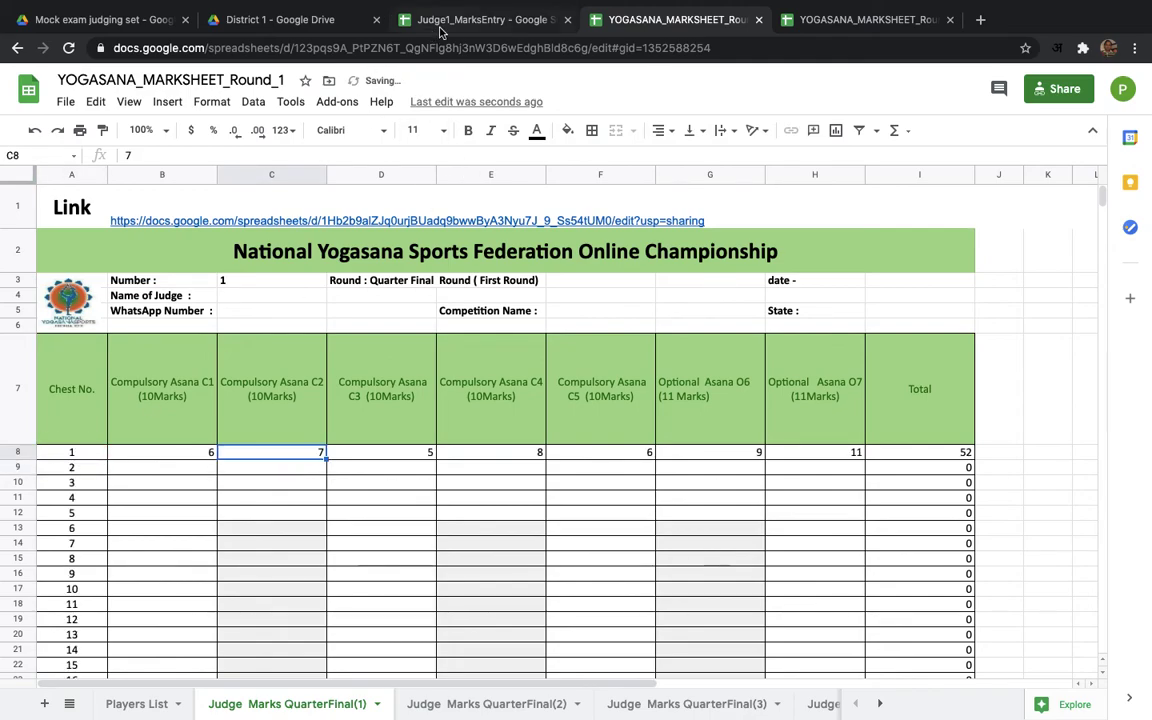
# Compare the imported marks against the Judge1_MarksEntry spreadsheet.
pyautogui.click(480, 19)
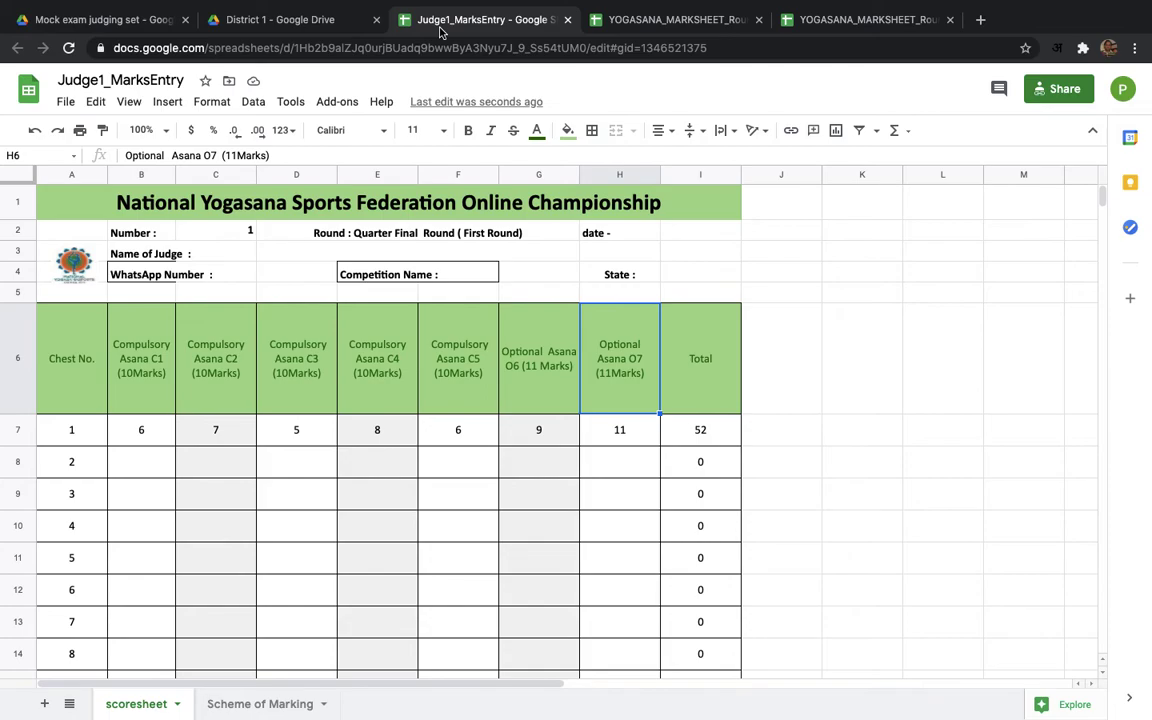
pyautogui.click(640, 19)
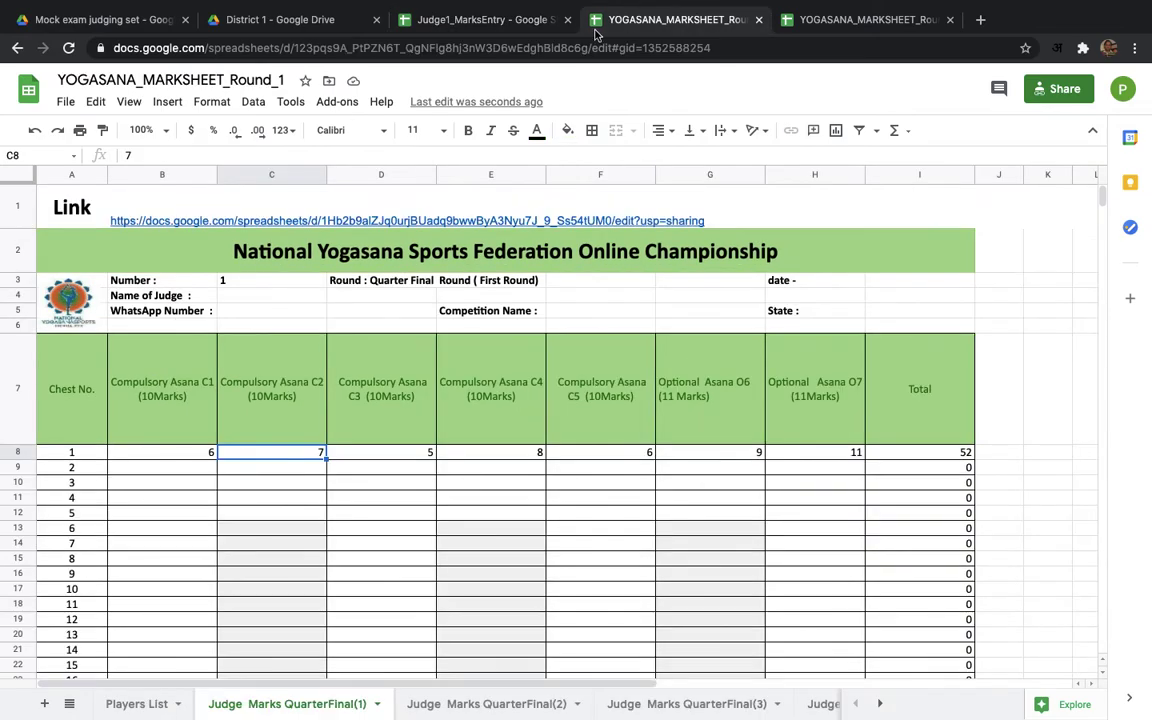
pyautogui.click(494, 34)
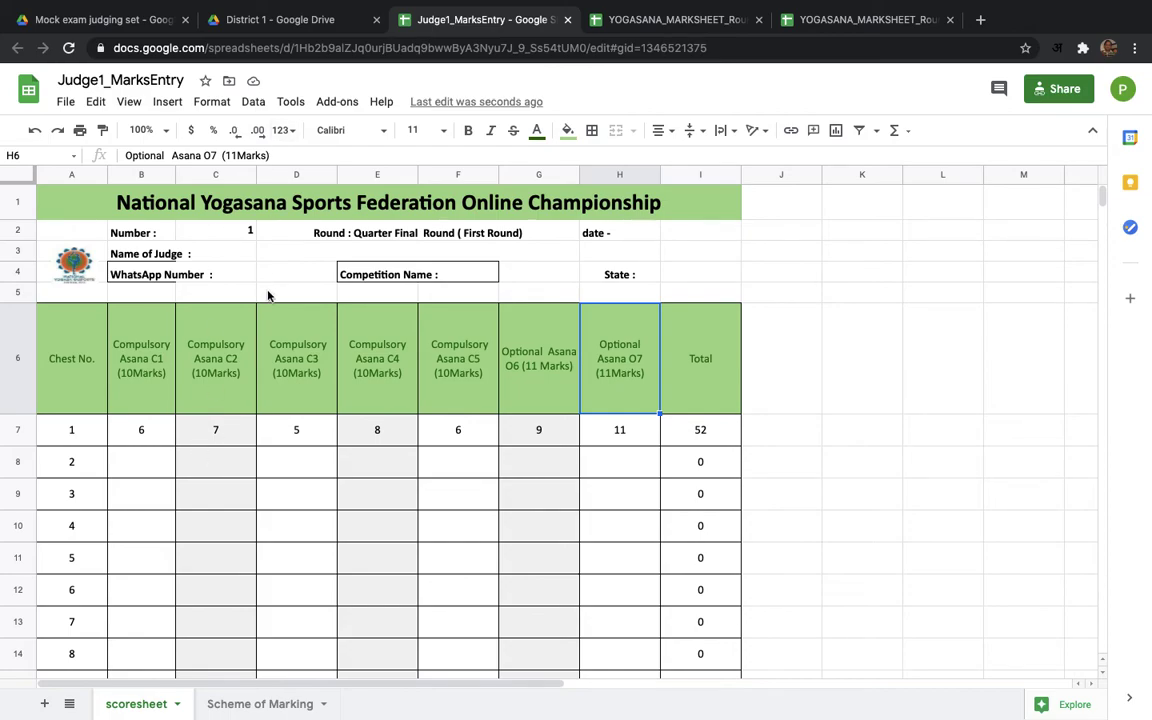
# Copy Judge4_MarksEntry's editable share link from the District 1 Drive folder.
pyautogui.click(283, 22)
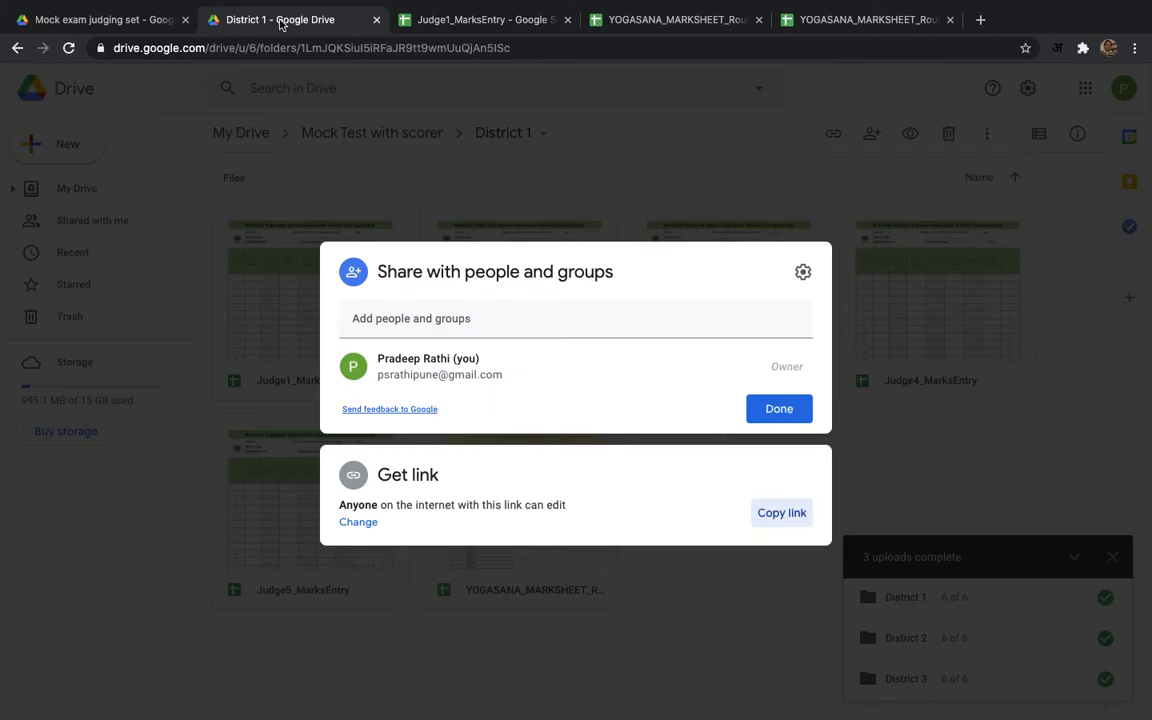
pyautogui.click(791, 410)
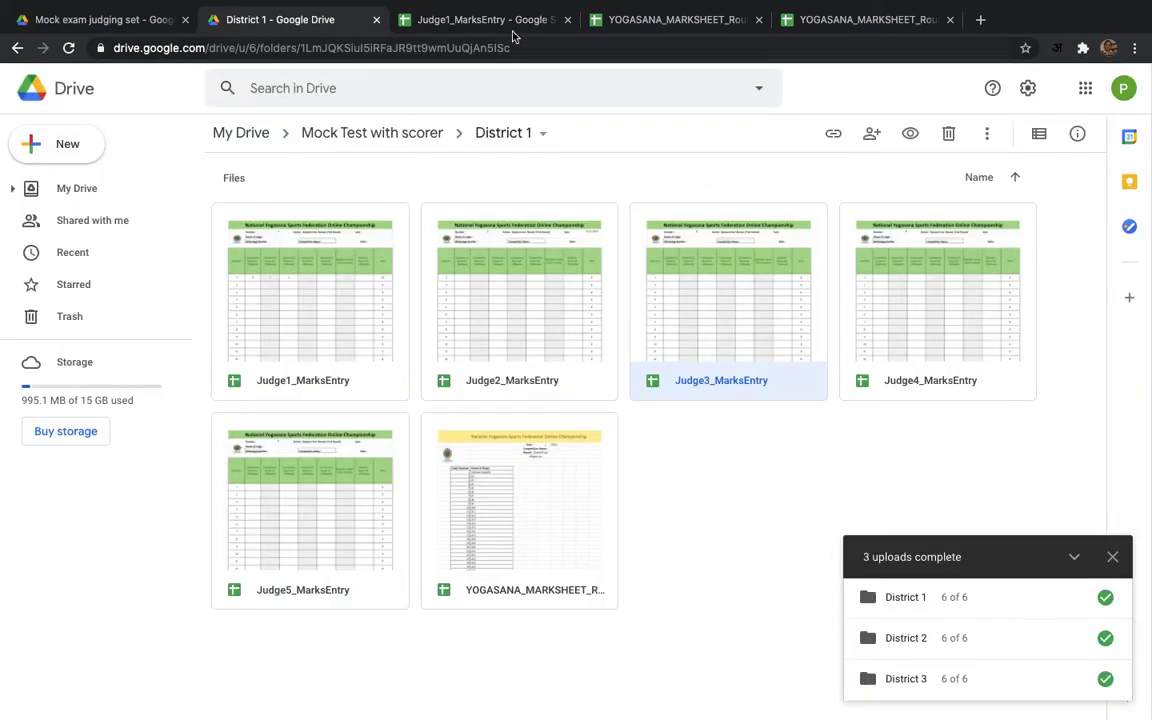
pyautogui.click(661, 22)
pyautogui.click(342, 18)
pyautogui.click(921, 303)
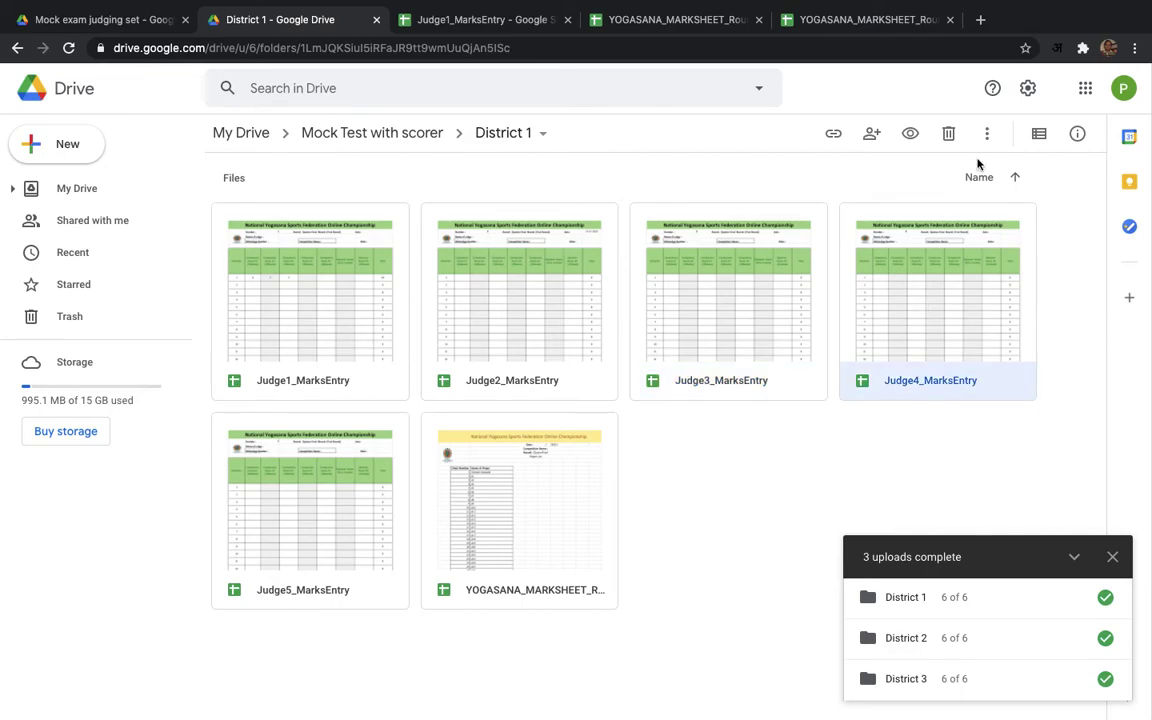
pyautogui.click(871, 133)
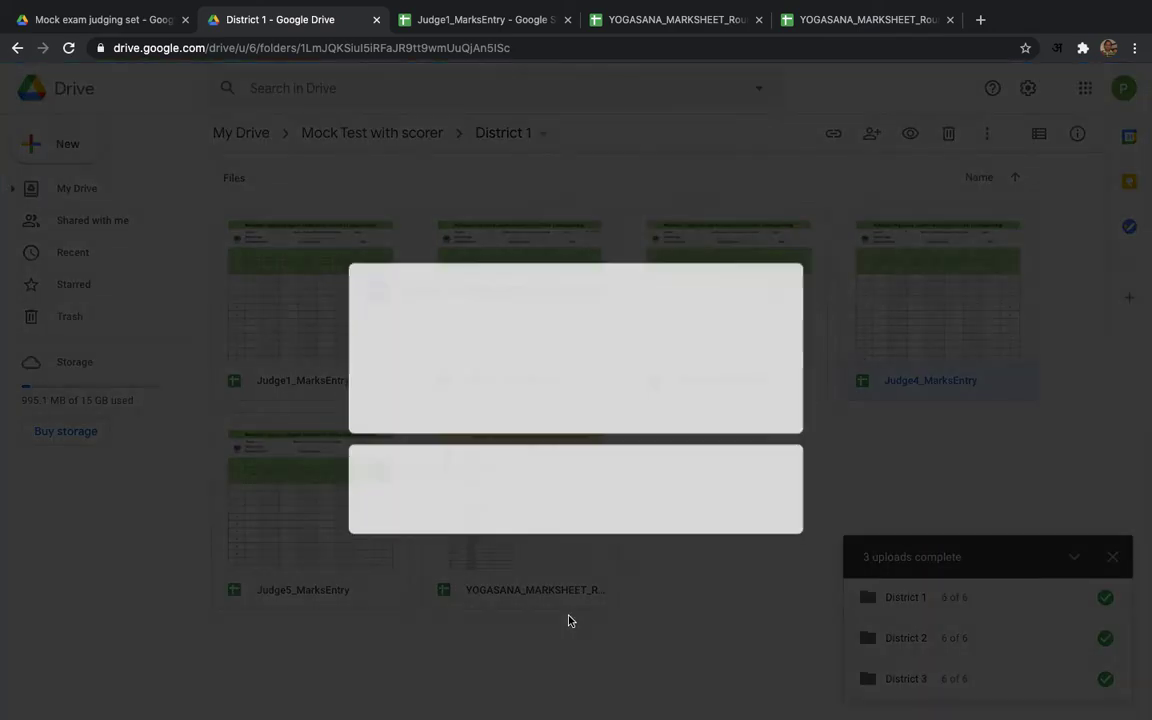
pyautogui.click(782, 513)
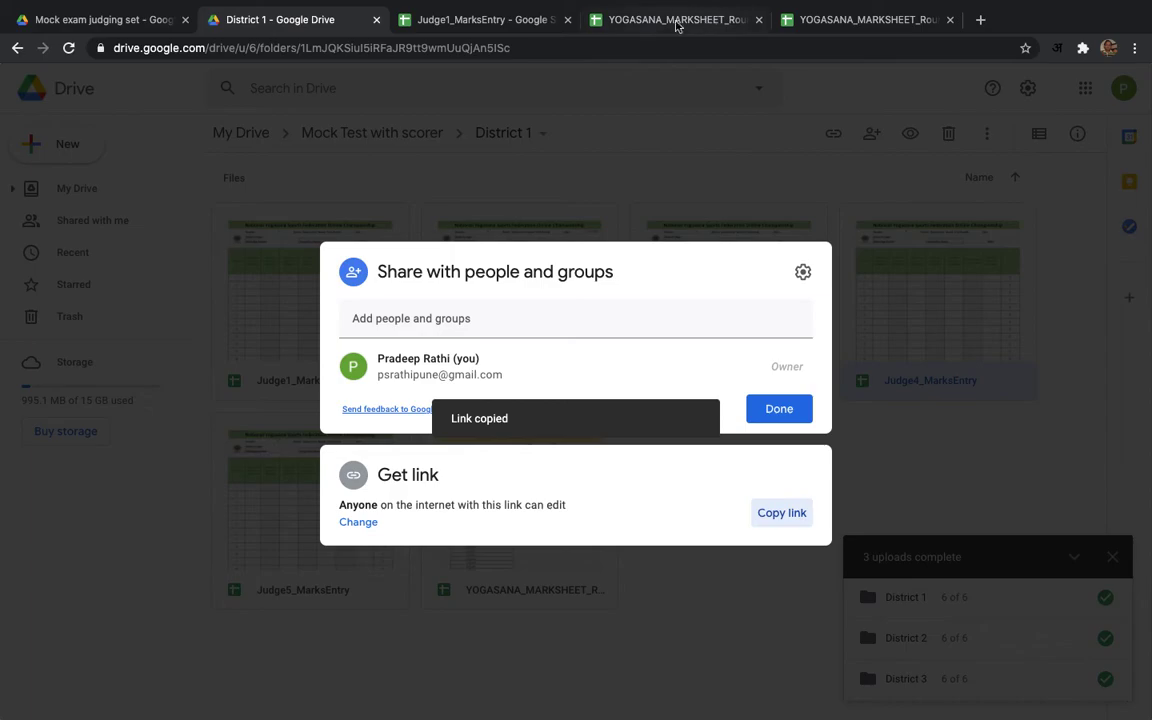
# Paste Judge4's link into cell B1 of the Judge Marks QuarterFinal(4) sheet.
pyautogui.click(680, 21)
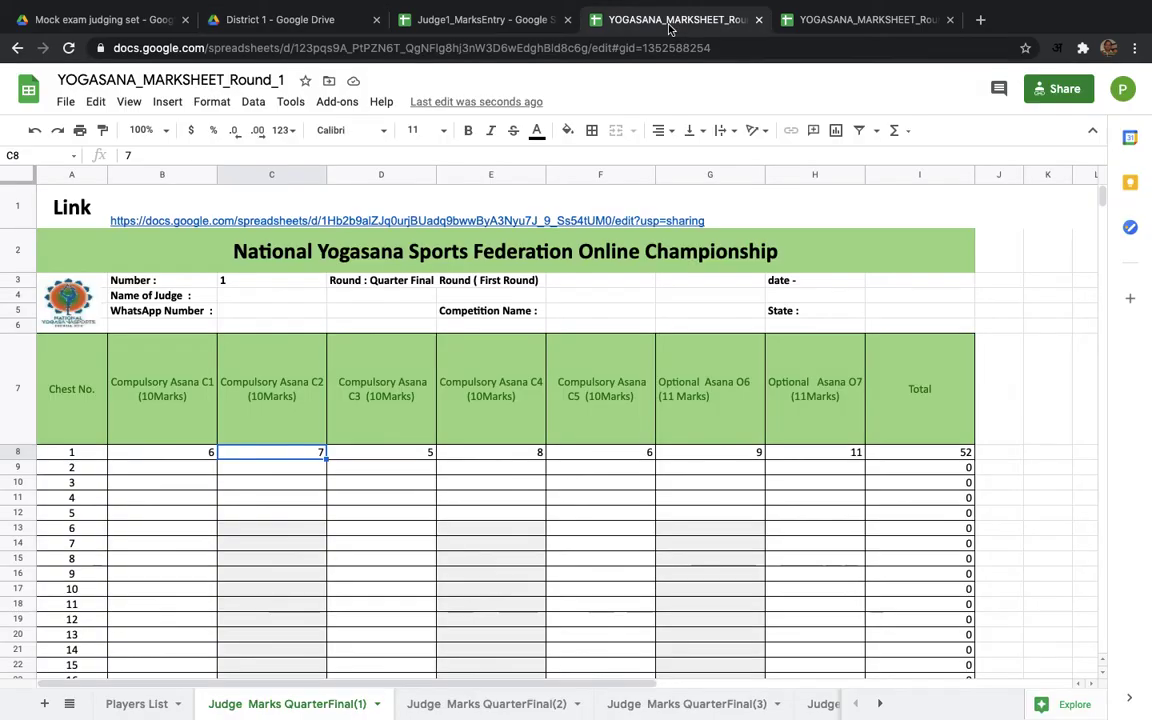
pyautogui.click(820, 705)
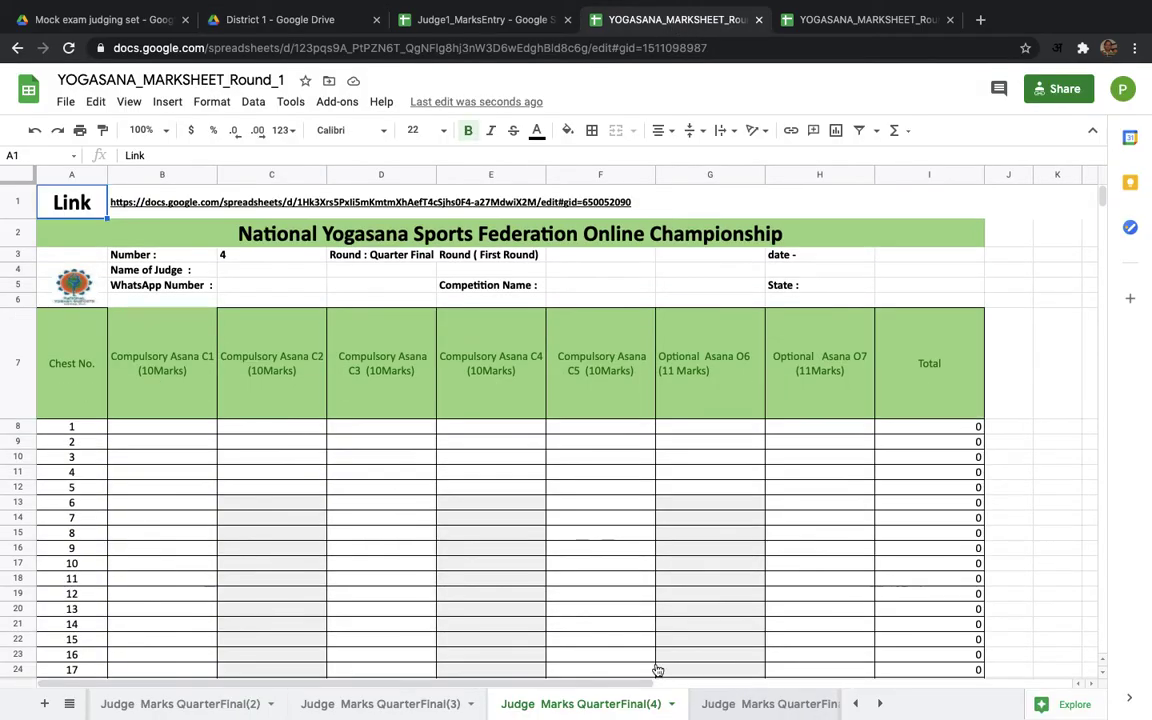
pyautogui.click(186, 201)
pyautogui.hotkey('ctrl', 'v')
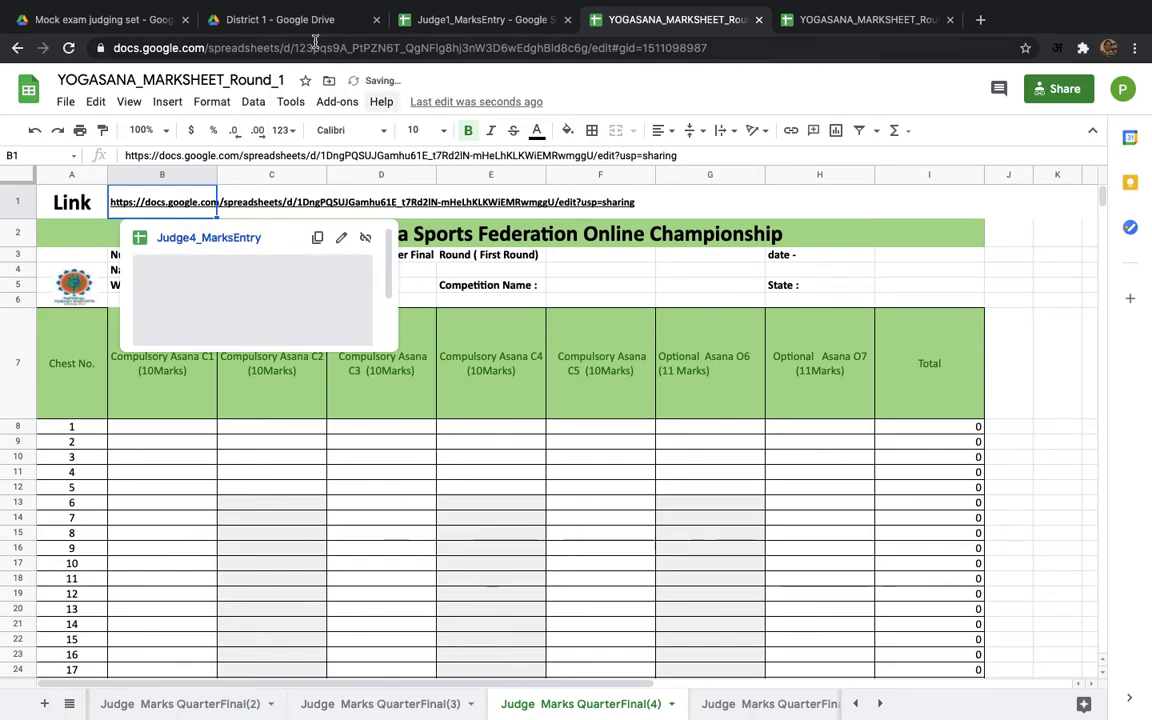
# Return to the District 1 Drive folder and close the sharing settings.
pyautogui.click(330, 24)
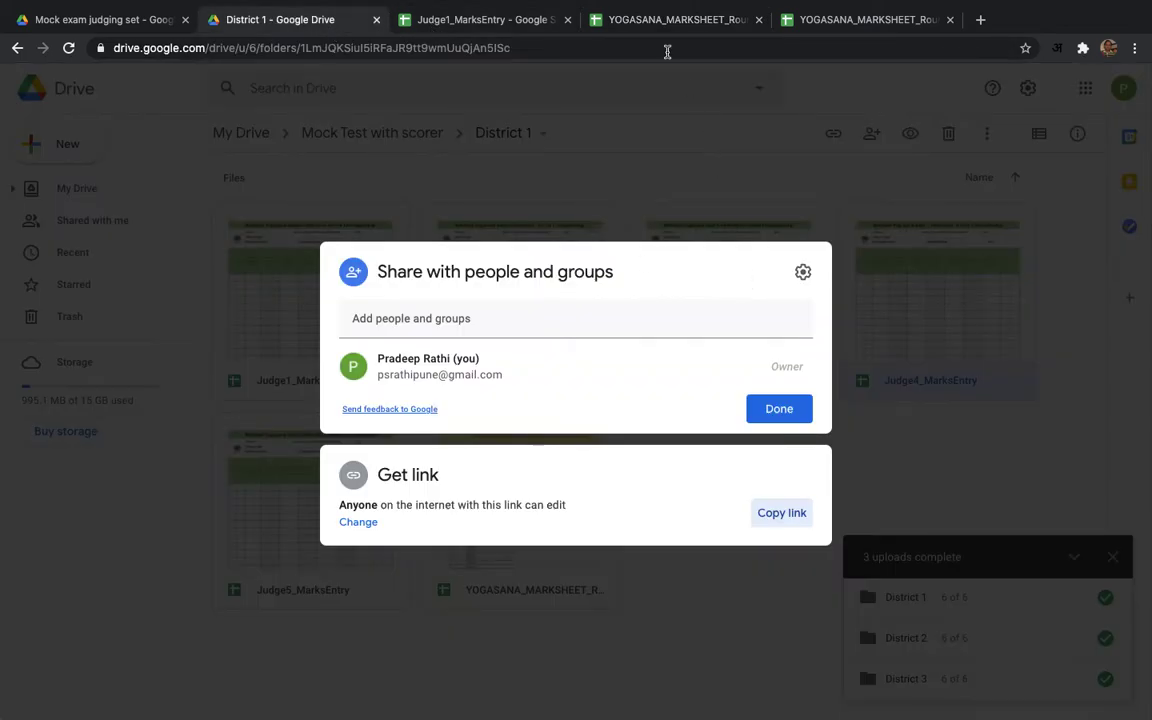
pyautogui.click(497, 19)
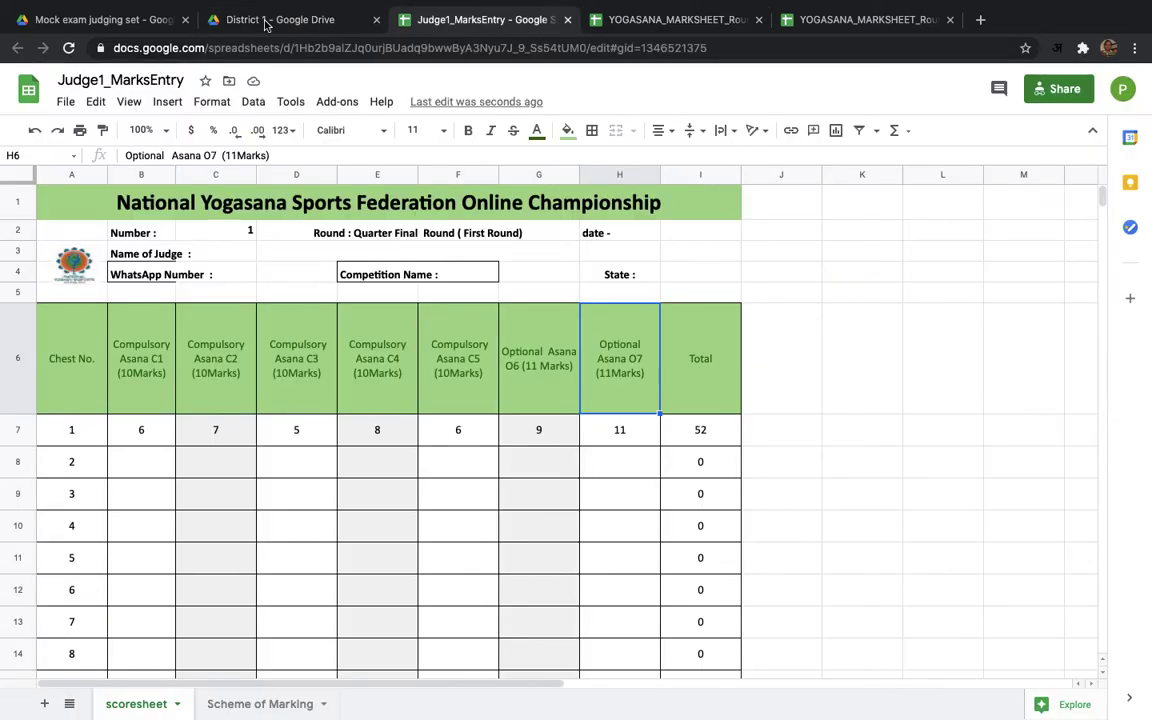
pyautogui.click(265, 19)
pyautogui.click(785, 412)
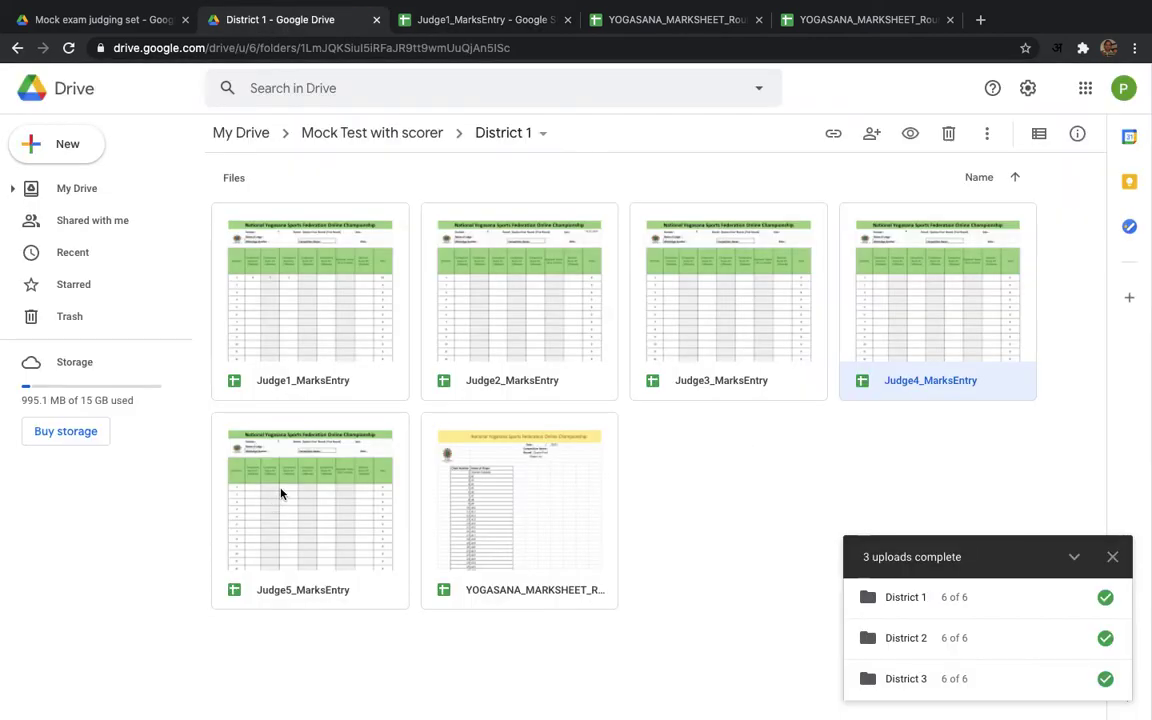
# Copy Judge5_MarksEntry's share link and paste it into B1 of Judge Marks QuarterFinal(5).
pyautogui.click(339, 530)
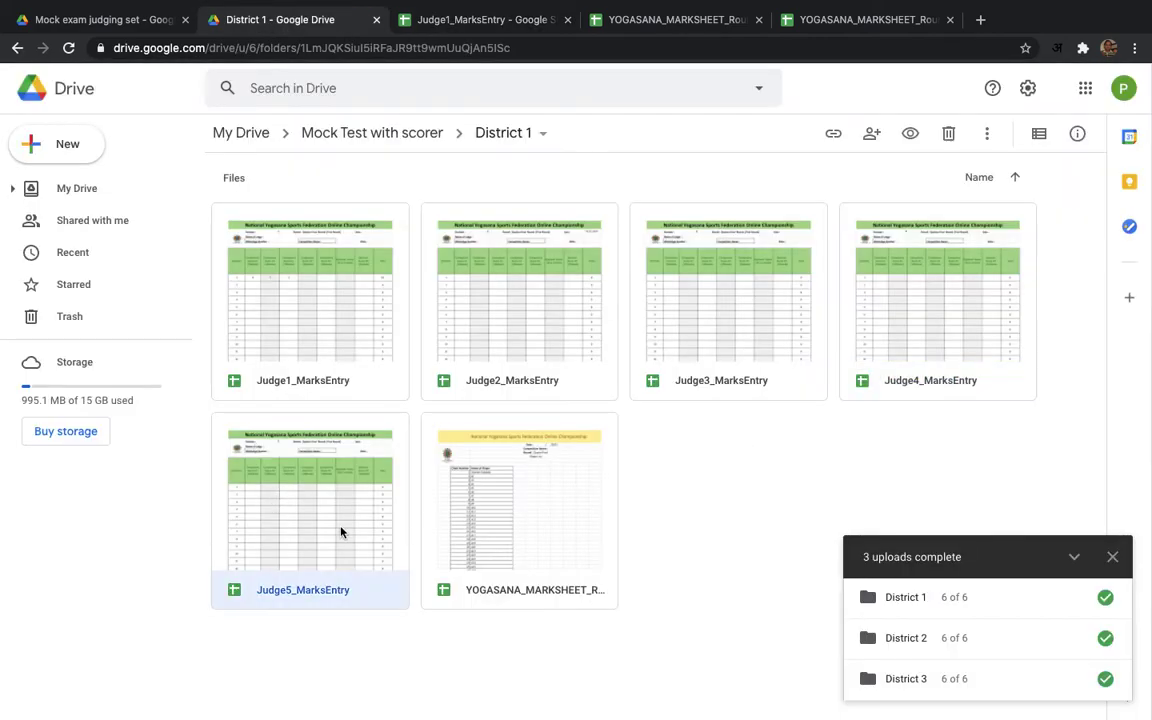
pyautogui.click(872, 134)
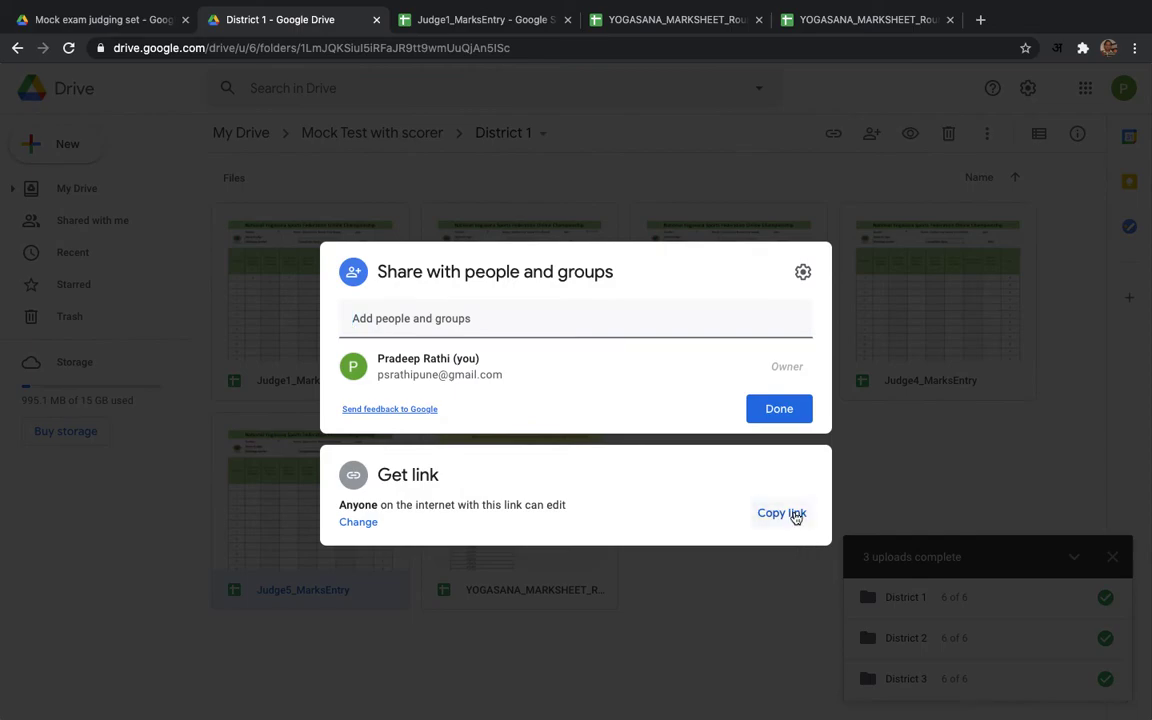
pyautogui.click(790, 513)
pyautogui.click(685, 24)
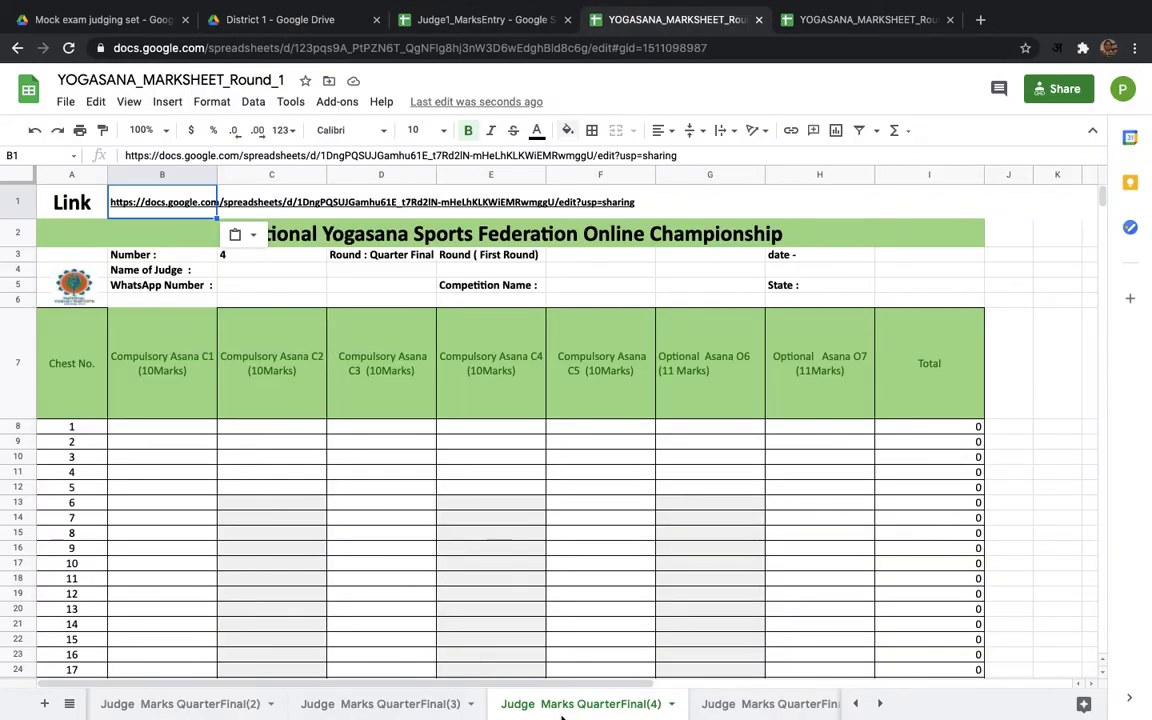
pyautogui.click(771, 703)
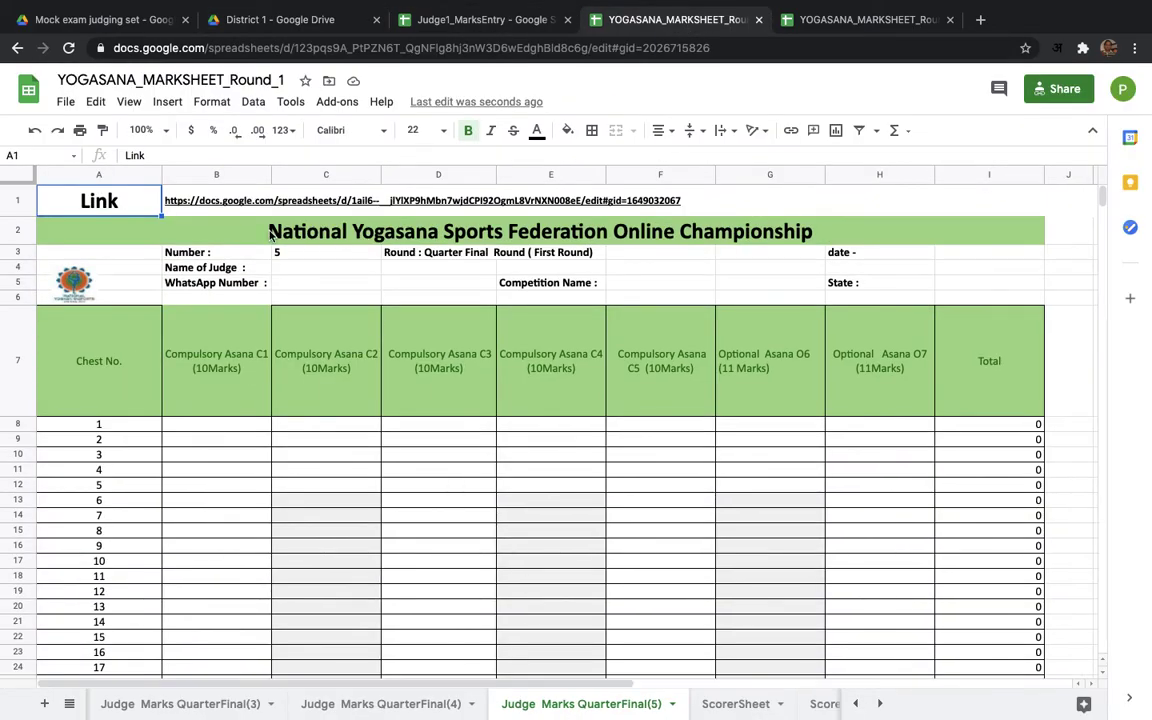
pyautogui.click(226, 202)
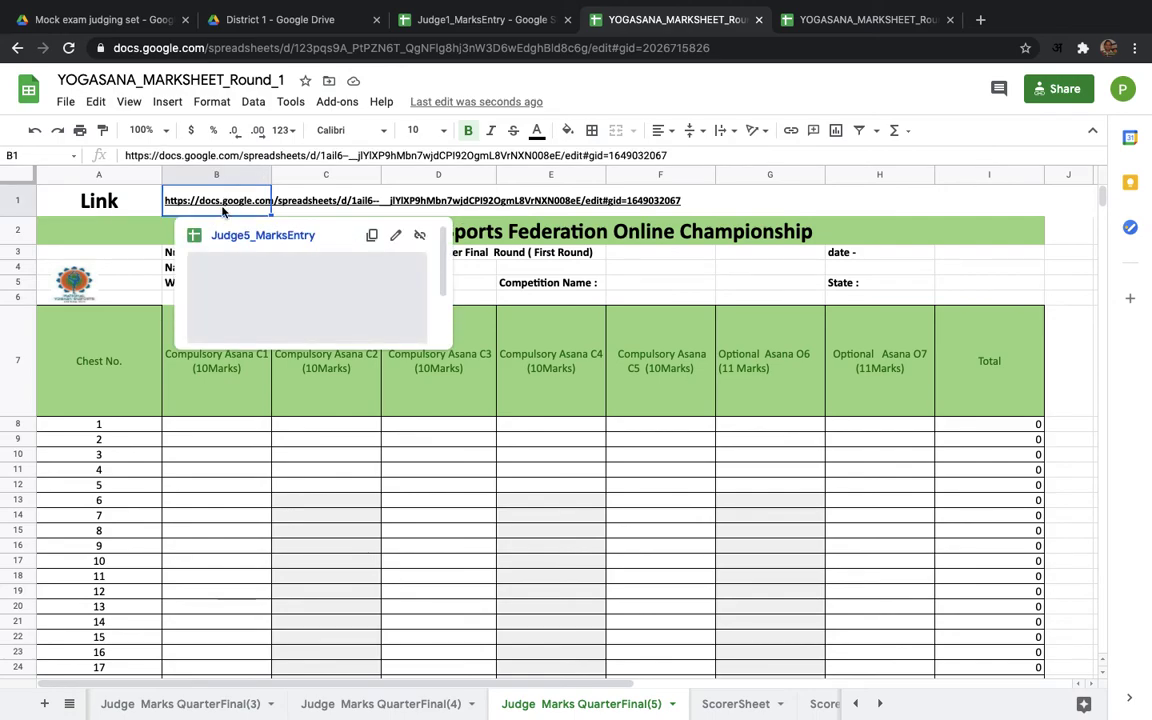
pyautogui.hotkey('ctrl', 'v')
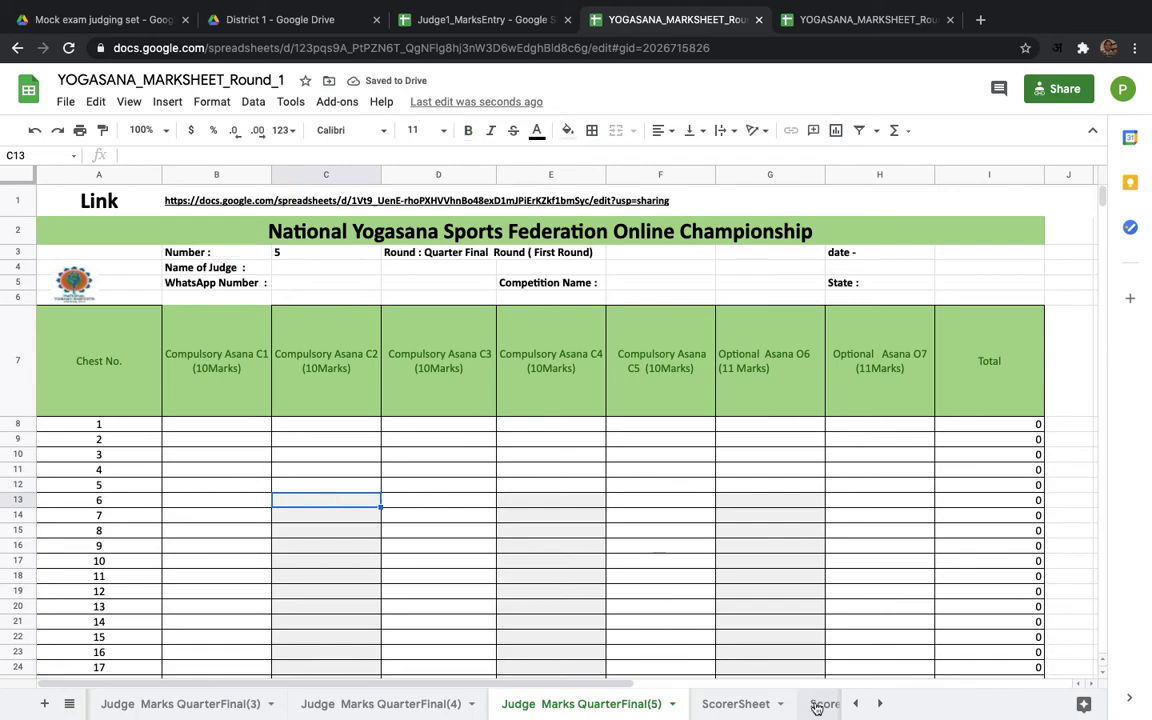
# Check the ScorerSheet and Scorer Marks Entry sheets, then return to the District 1 Drive folder.
pyautogui.click(745, 705)
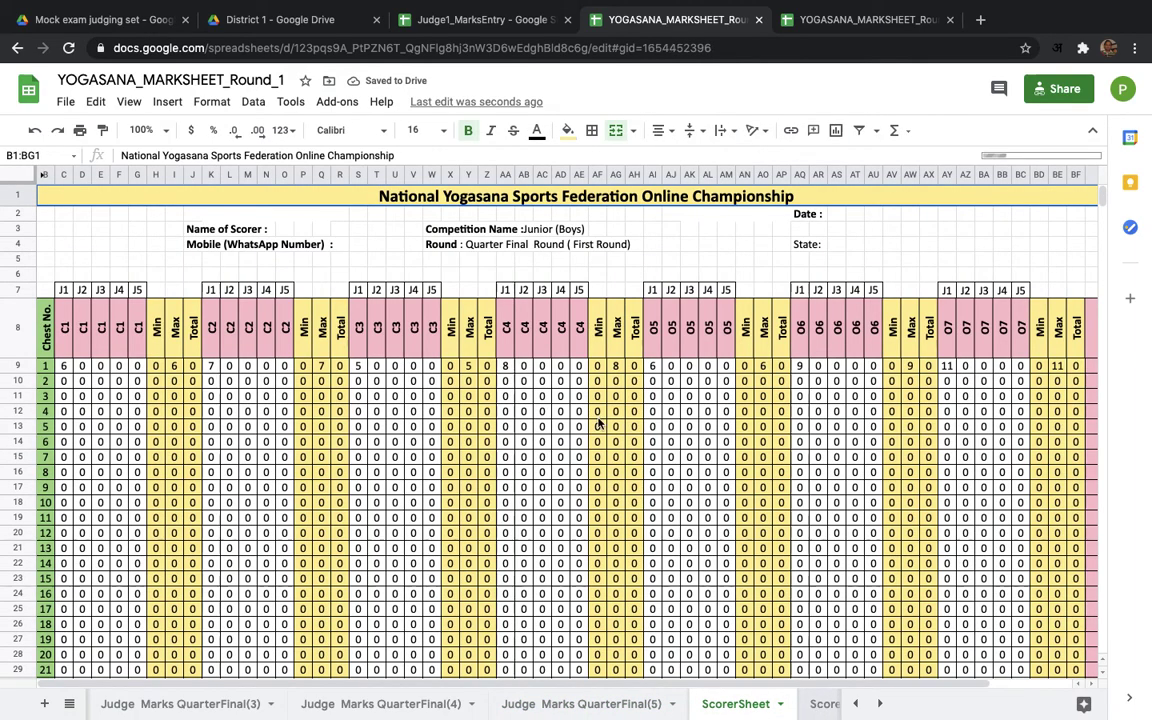
pyautogui.click(818, 704)
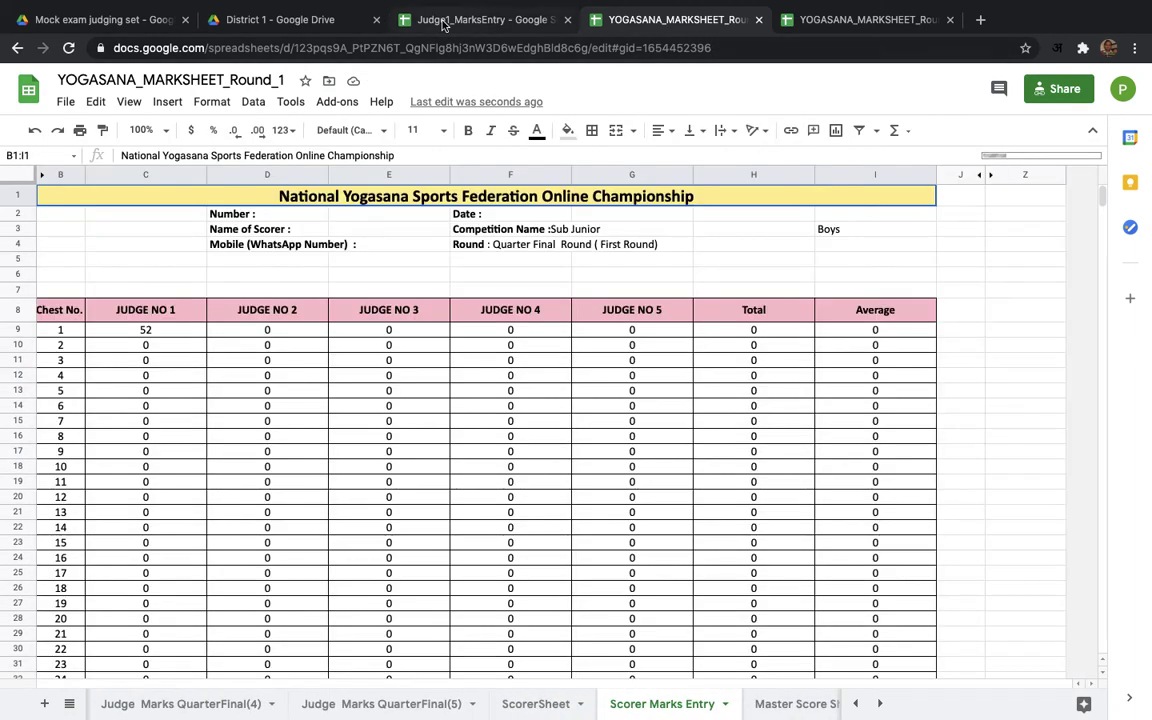
pyautogui.hotkey('ctrl', 'shift', 'Tab')
pyautogui.hotkey('ctrl', 'shift', 'Tab')
pyautogui.click(440, 30)
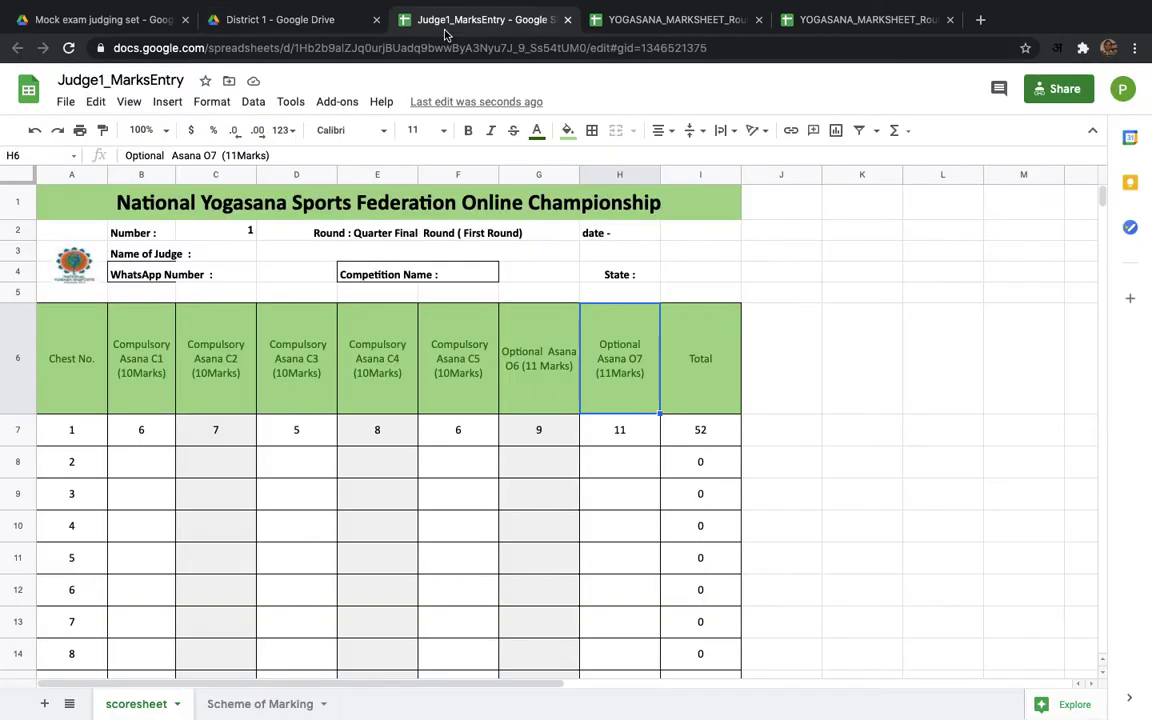
pyautogui.click(302, 22)
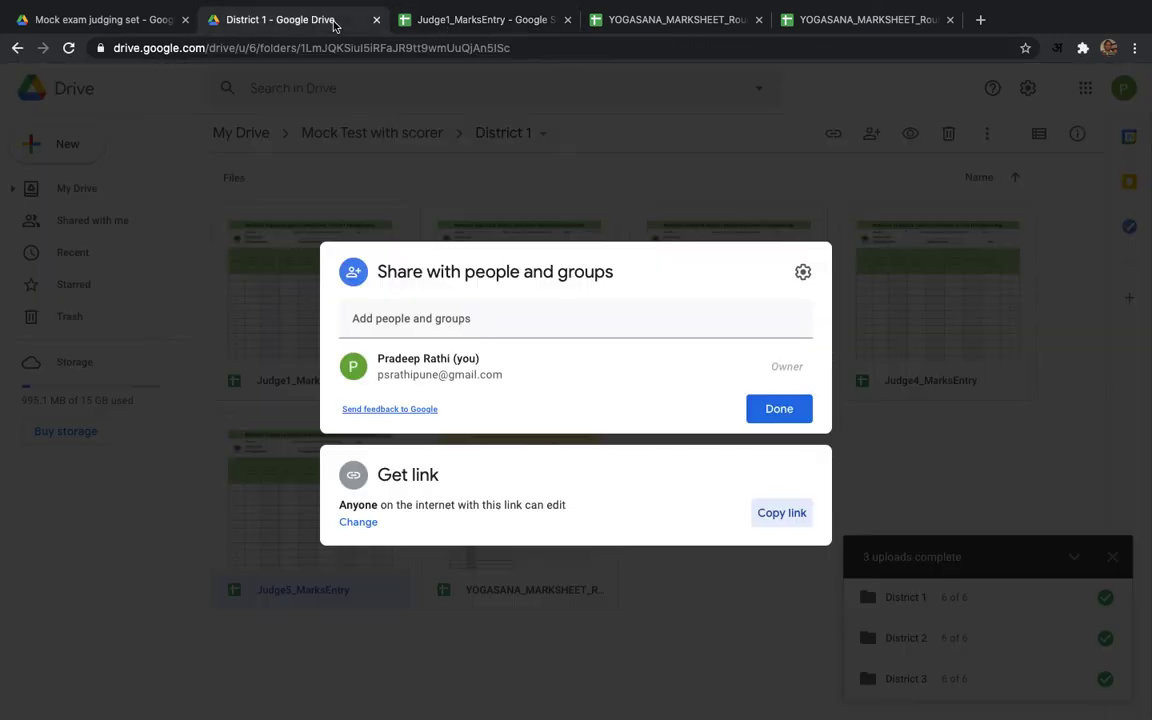
# Enter a judge's Gmail address as a recipient in Judge1_MarksEntry's sharing settings.
pyautogui.click(785, 414)
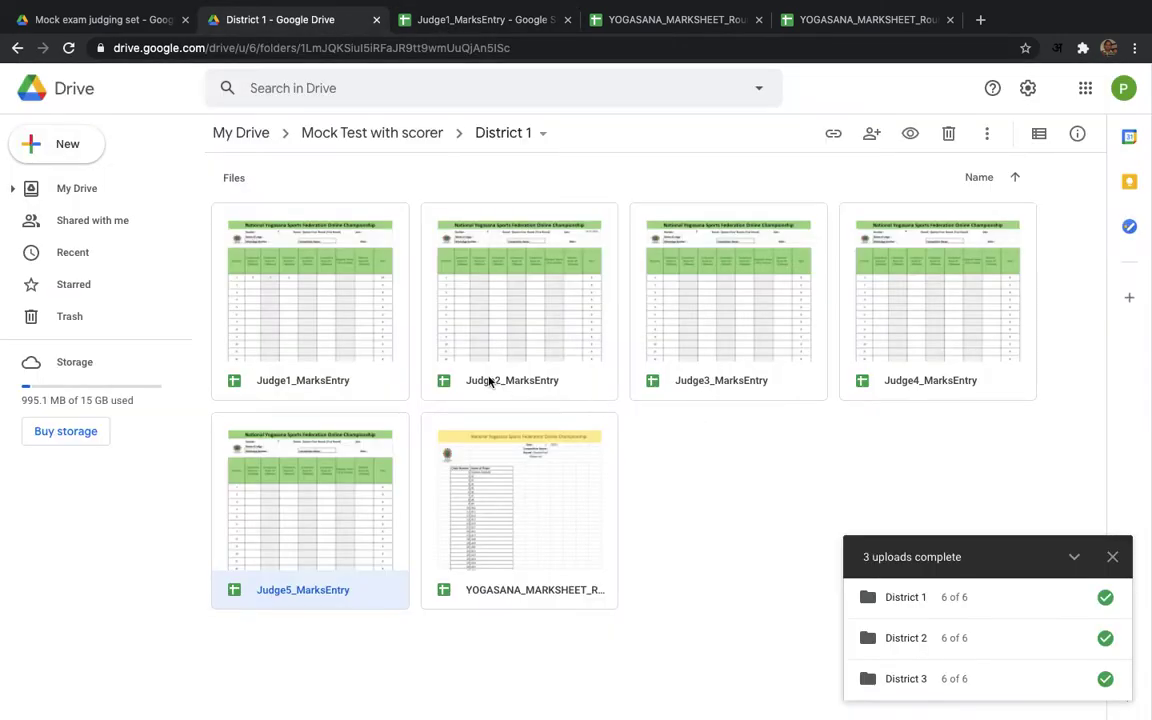
pyautogui.click(300, 327)
pyautogui.click(871, 137)
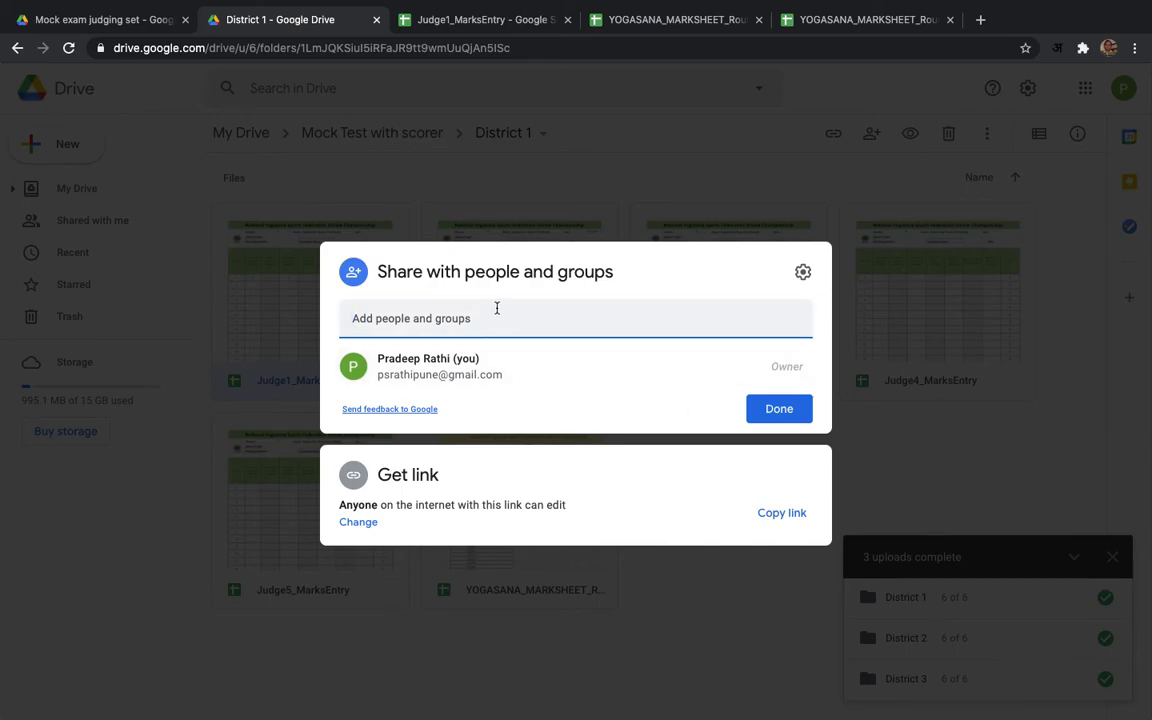
pyautogui.write('hggf')
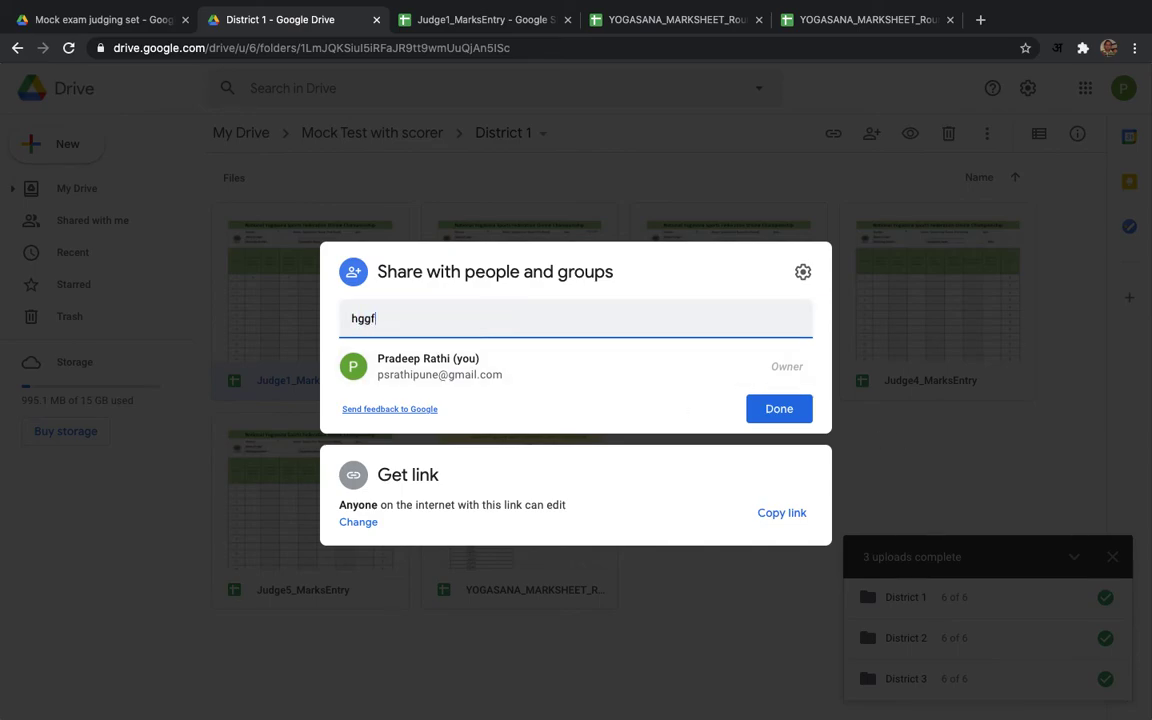
pyautogui.press('BackSpace')
pyautogui.press('BackSpace')
pyautogui.press('BackSpace')
pyautogui.press('BackSpace')
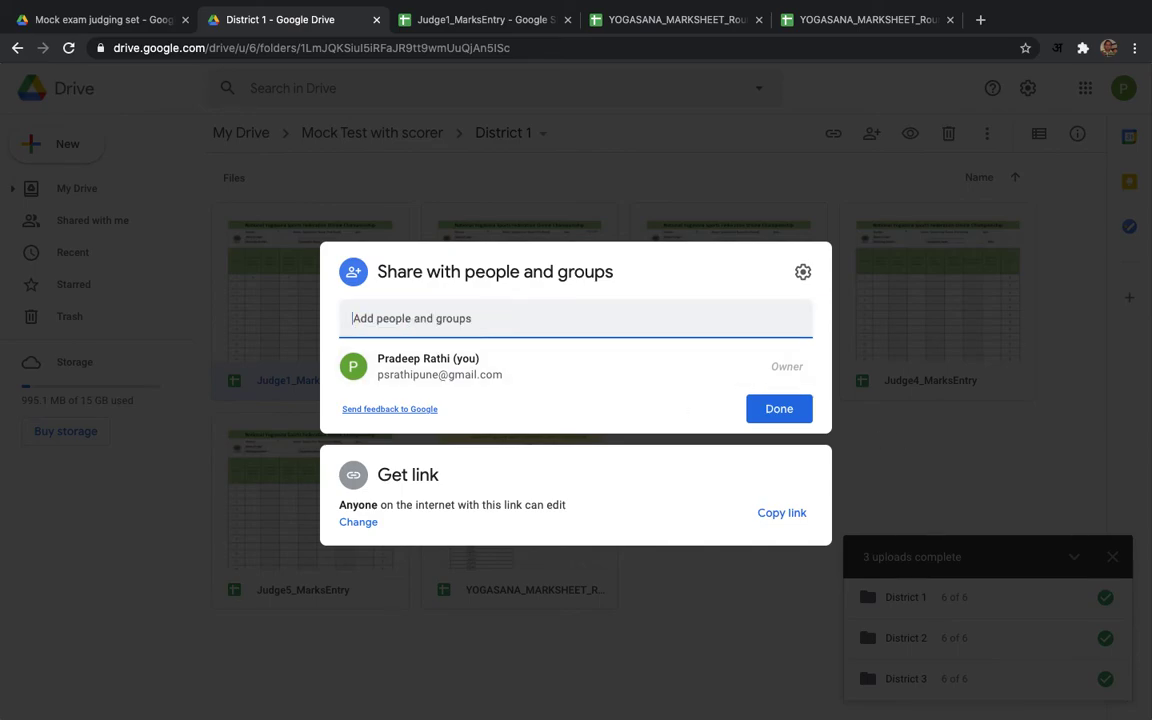
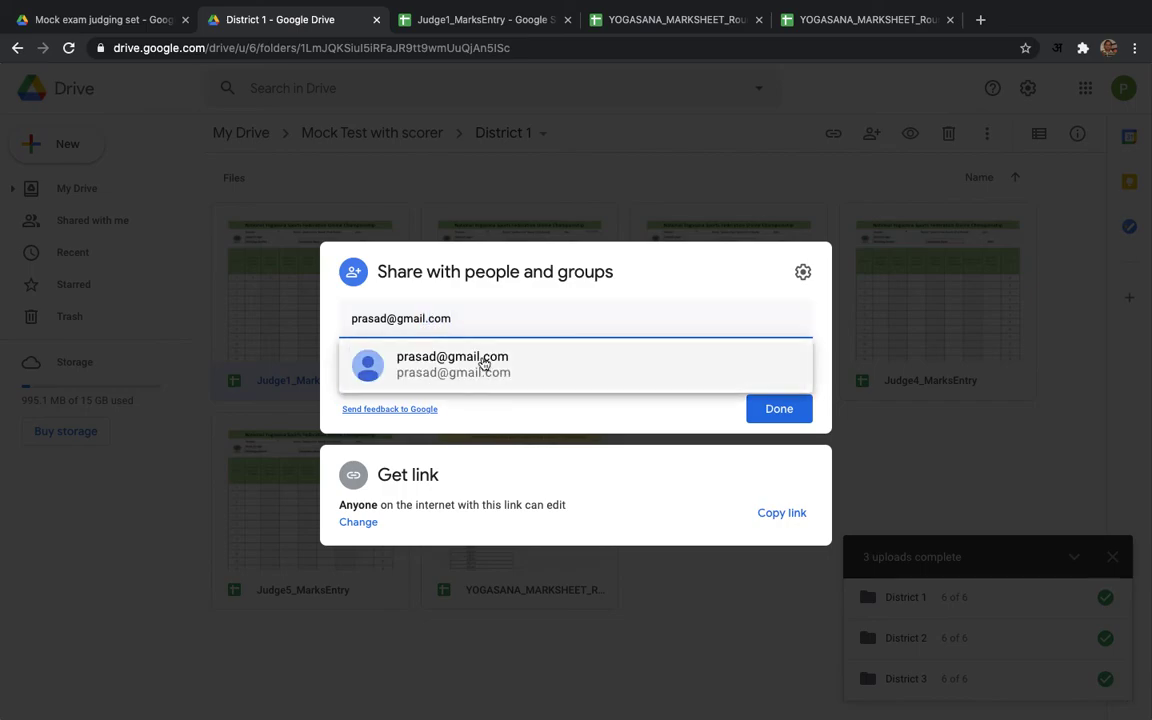
# Add the suggested address as an editor, then discard it and close the sharing settings.
pyautogui.click(487, 364)
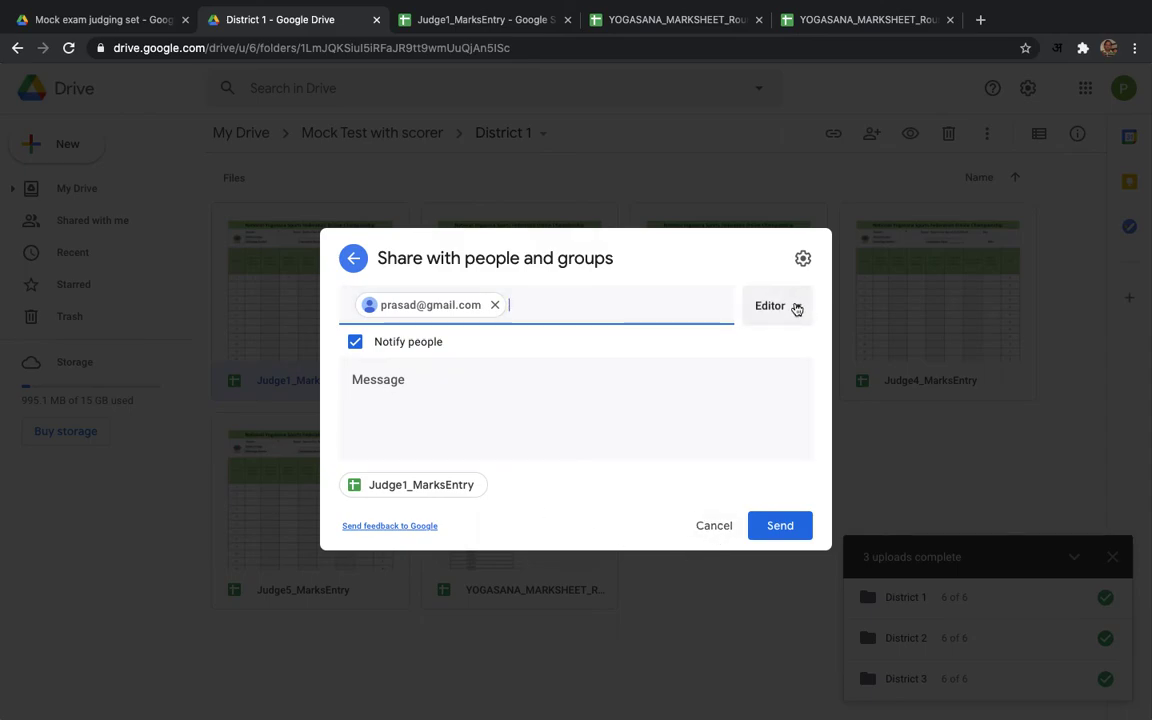
pyautogui.click(357, 259)
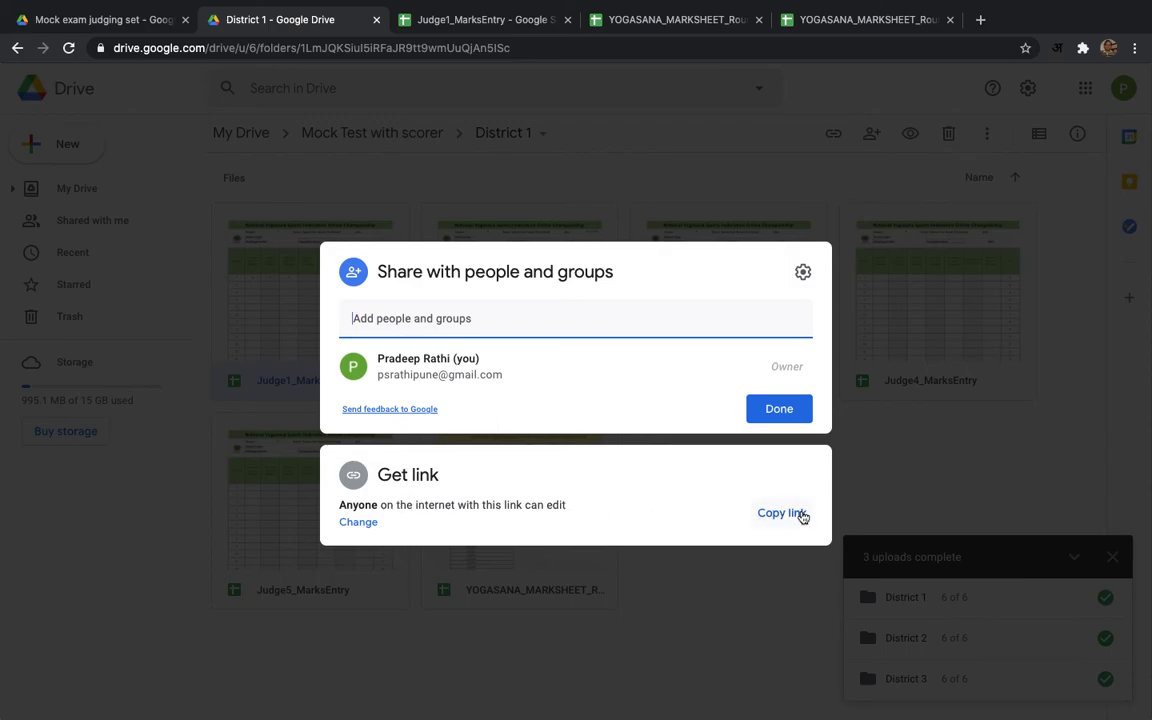
pyautogui.click(940, 452)
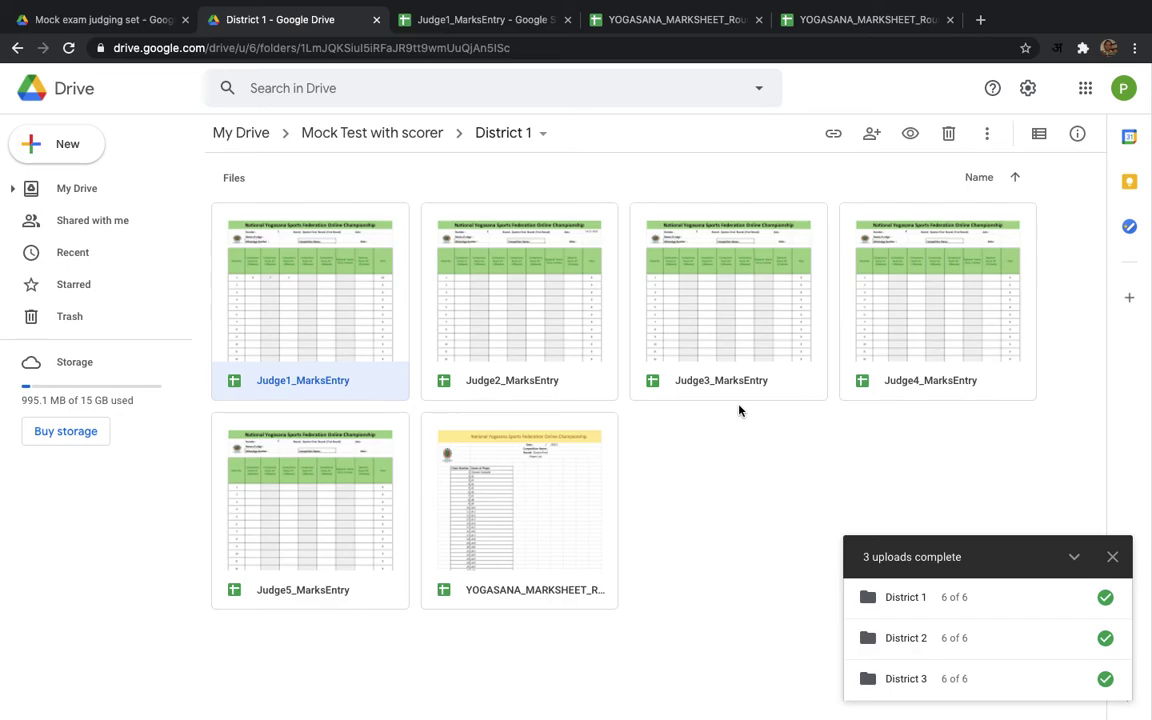
pyautogui.click(725, 486)
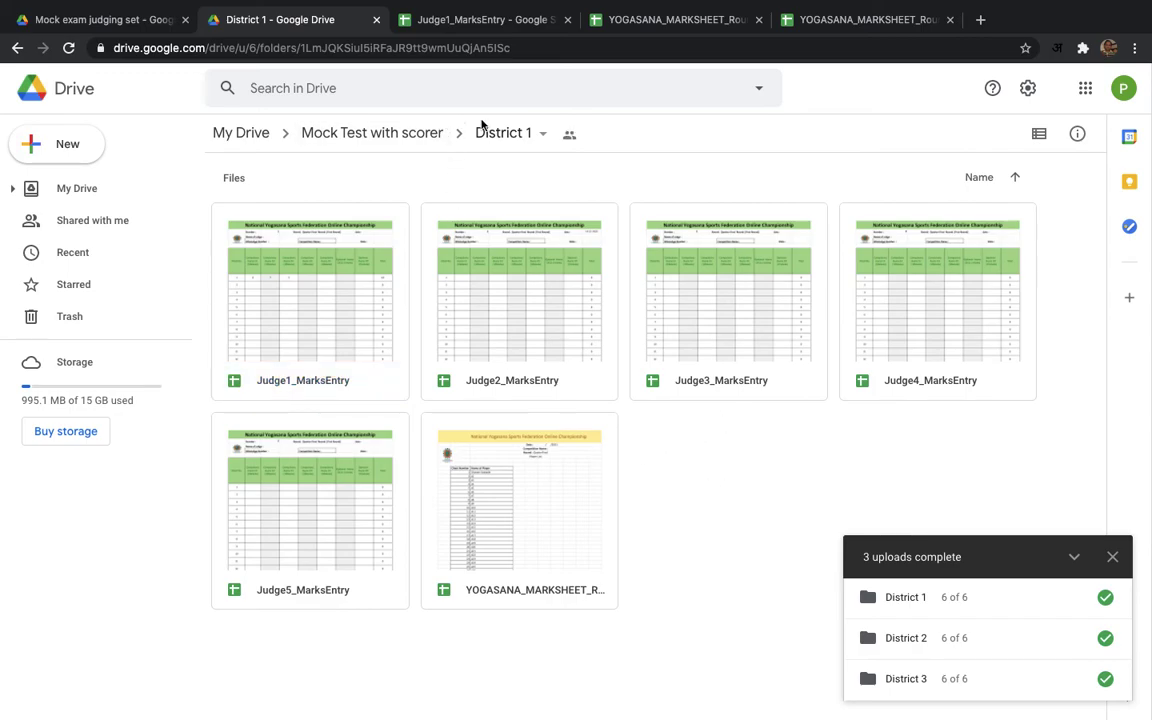
pyautogui.click(374, 134)
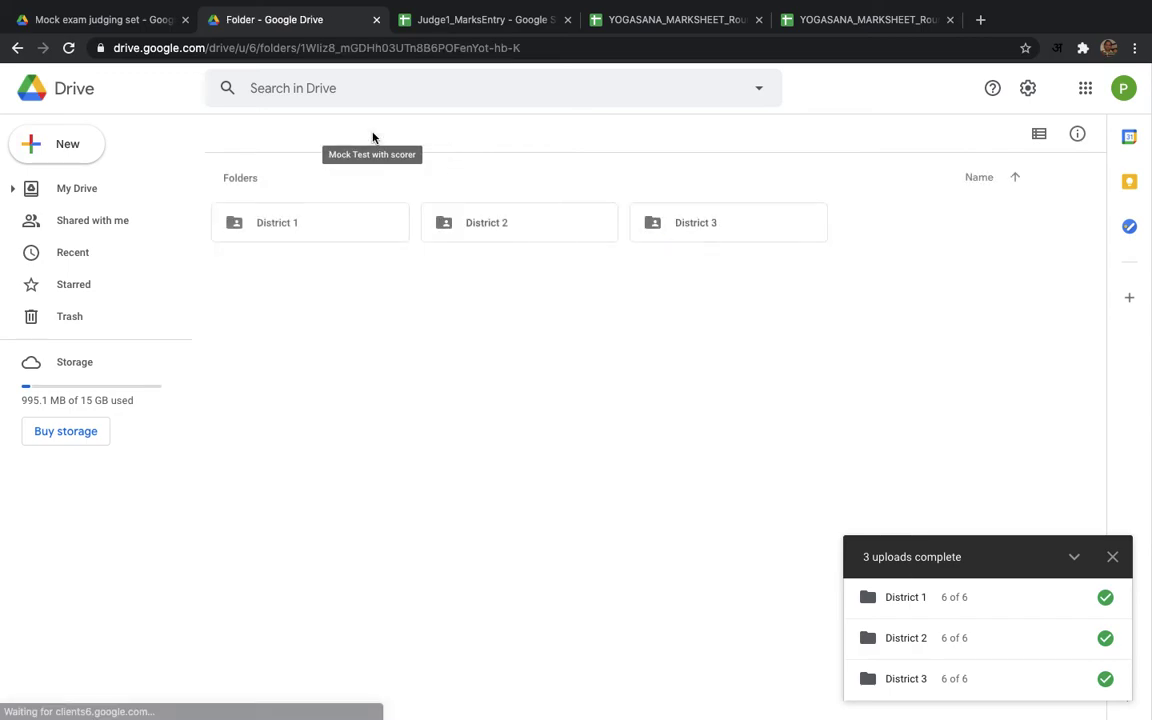
pyautogui.doubleClick(519, 224)
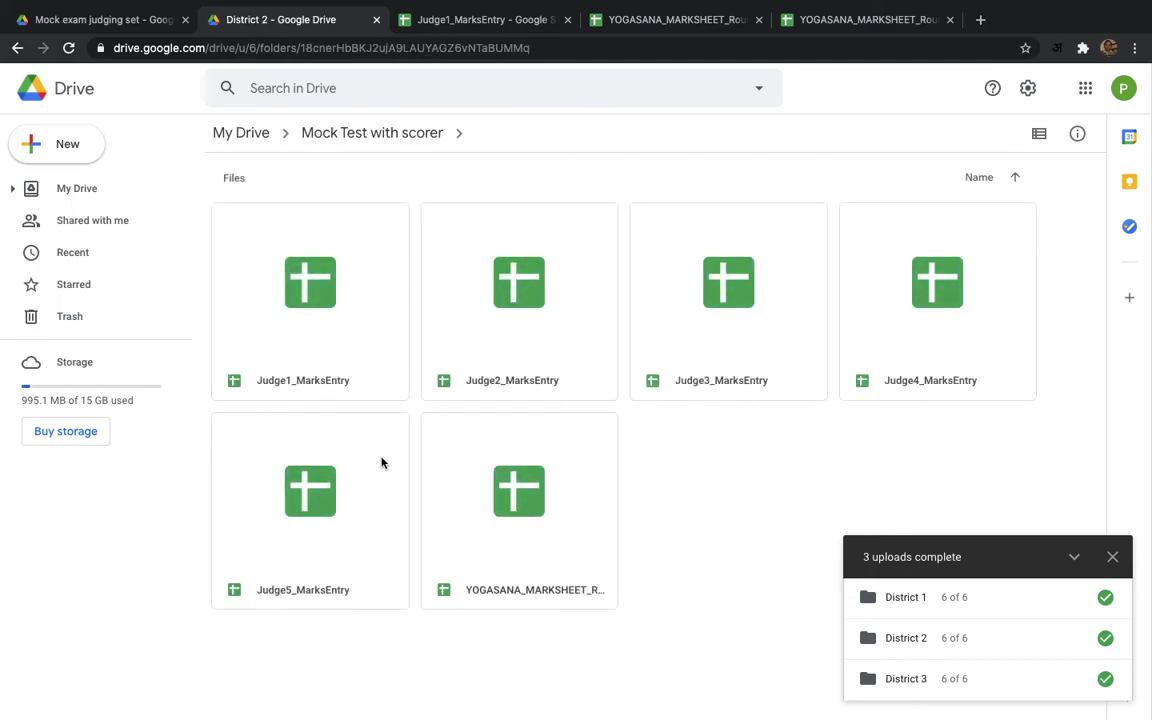
pyautogui.click(520, 500)
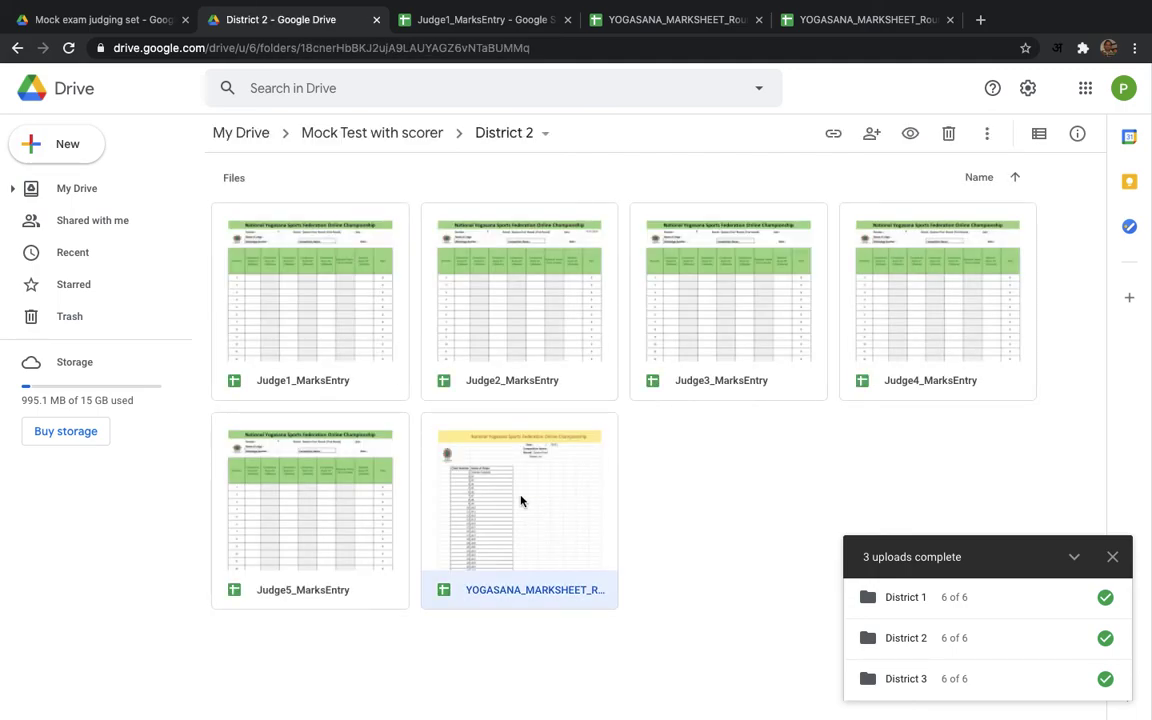
pyautogui.click(358, 296)
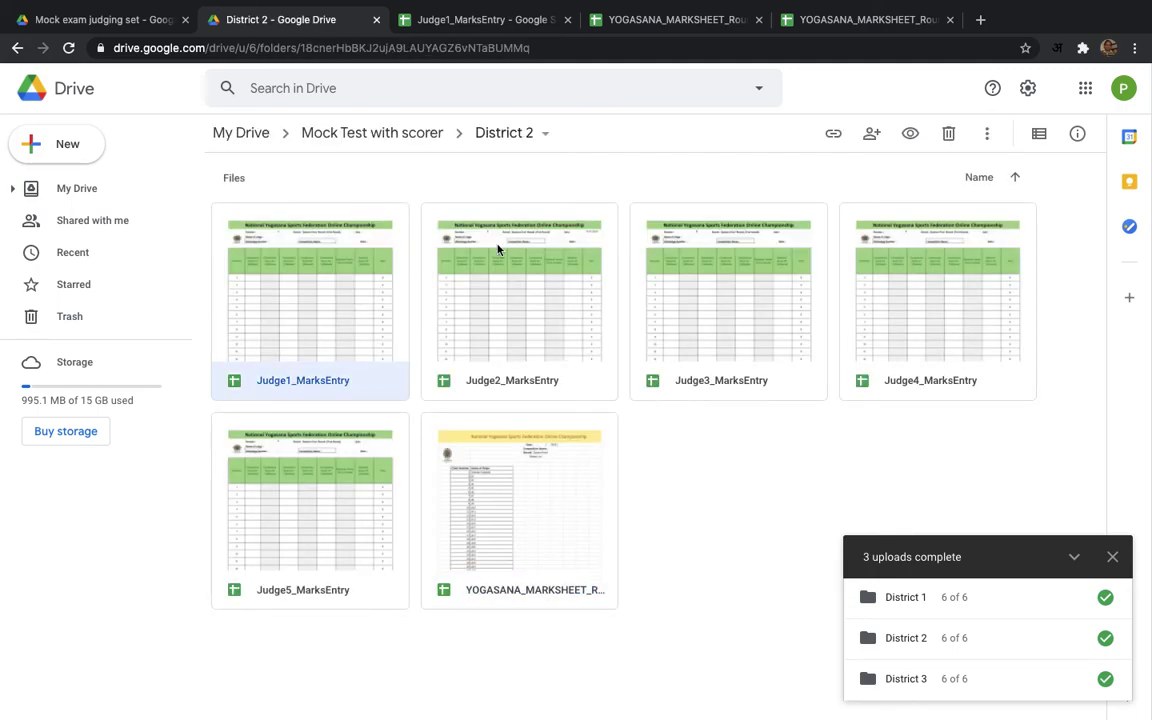
pyautogui.click(873, 135)
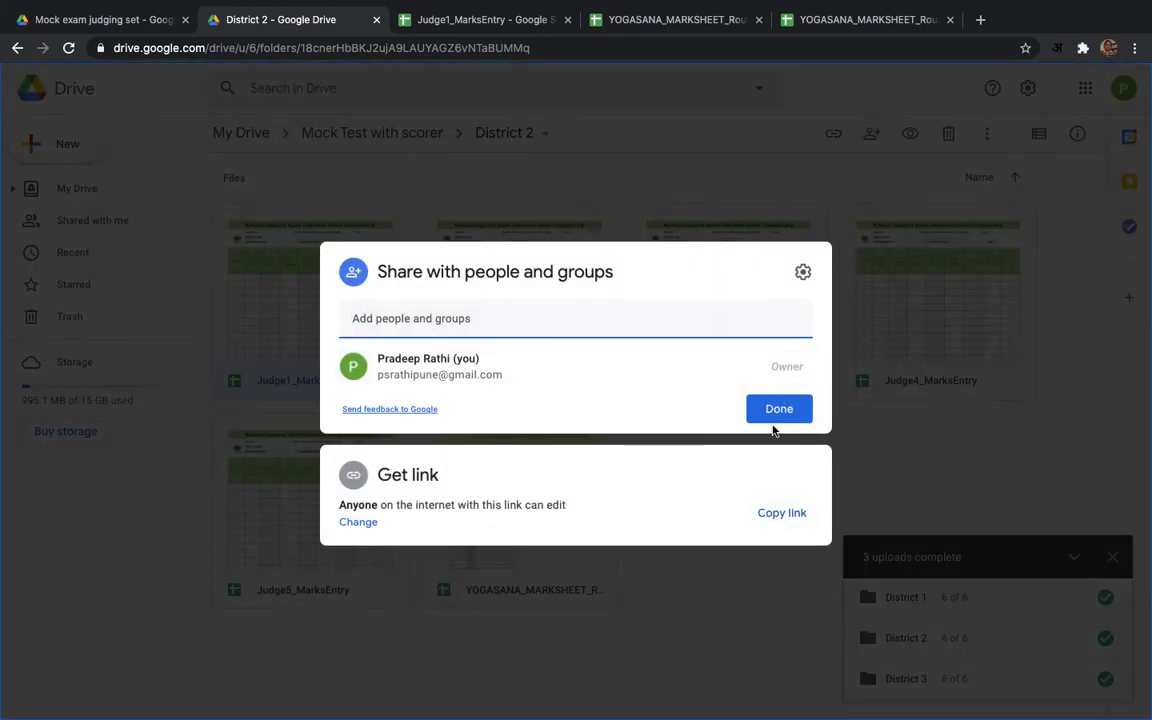
pyautogui.click(763, 408)
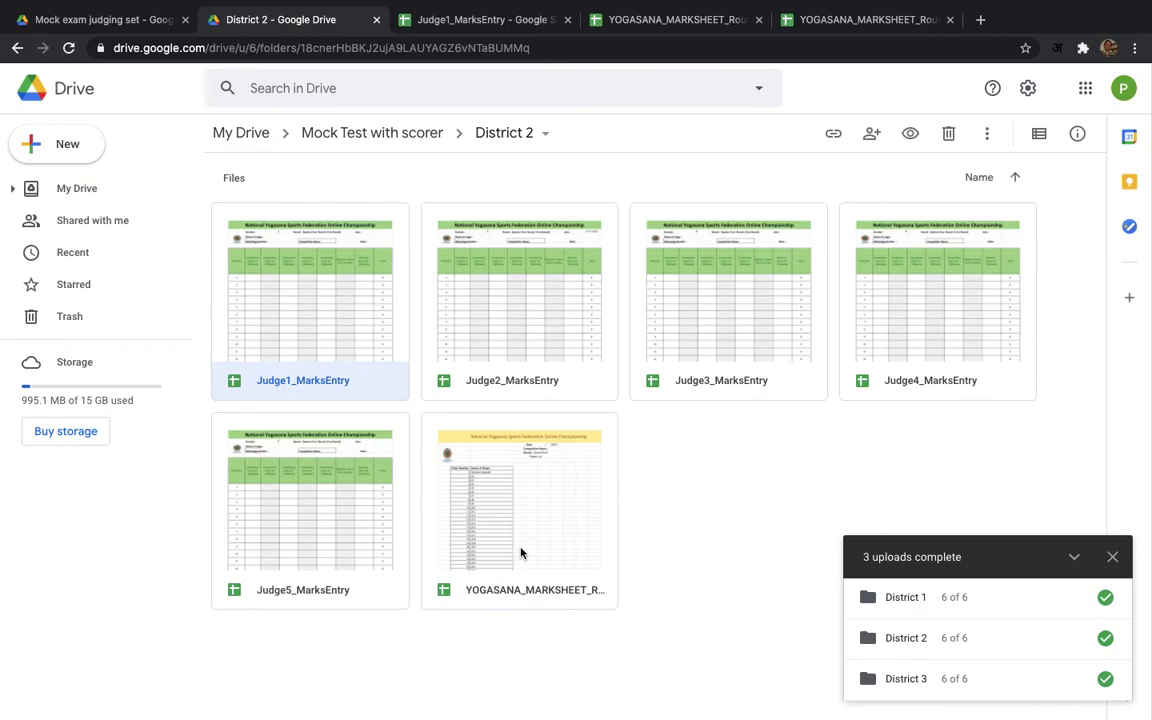
pyautogui.click(536, 315)
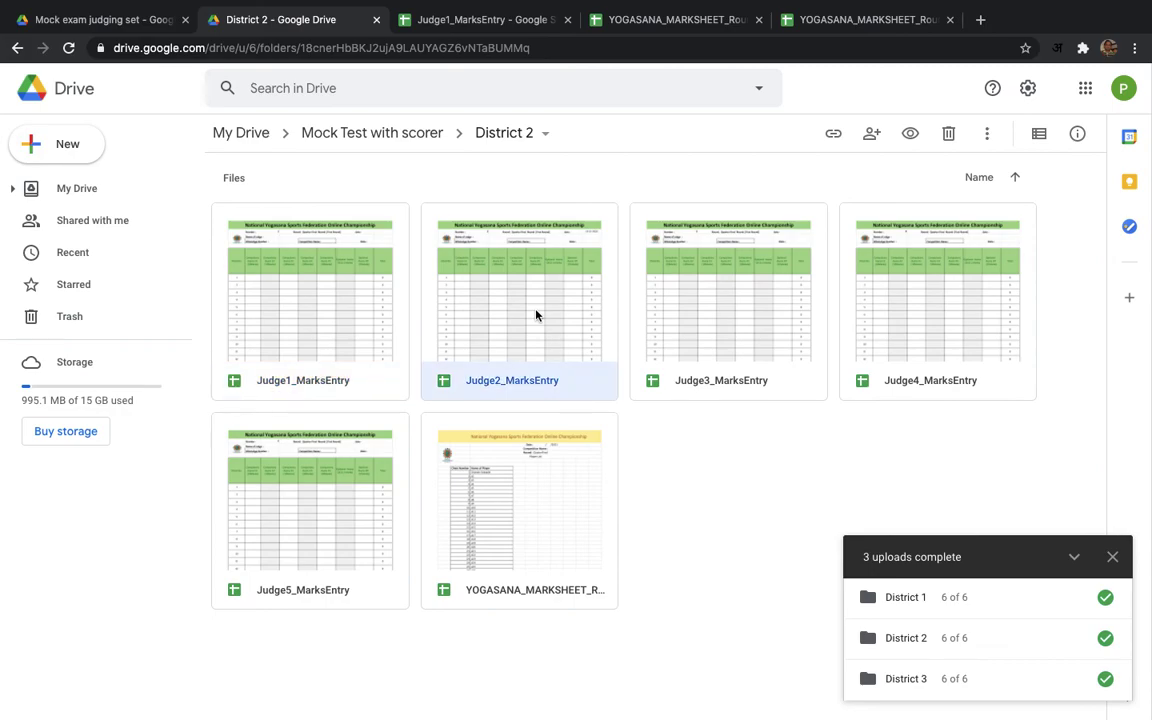
pyautogui.click(366, 134)
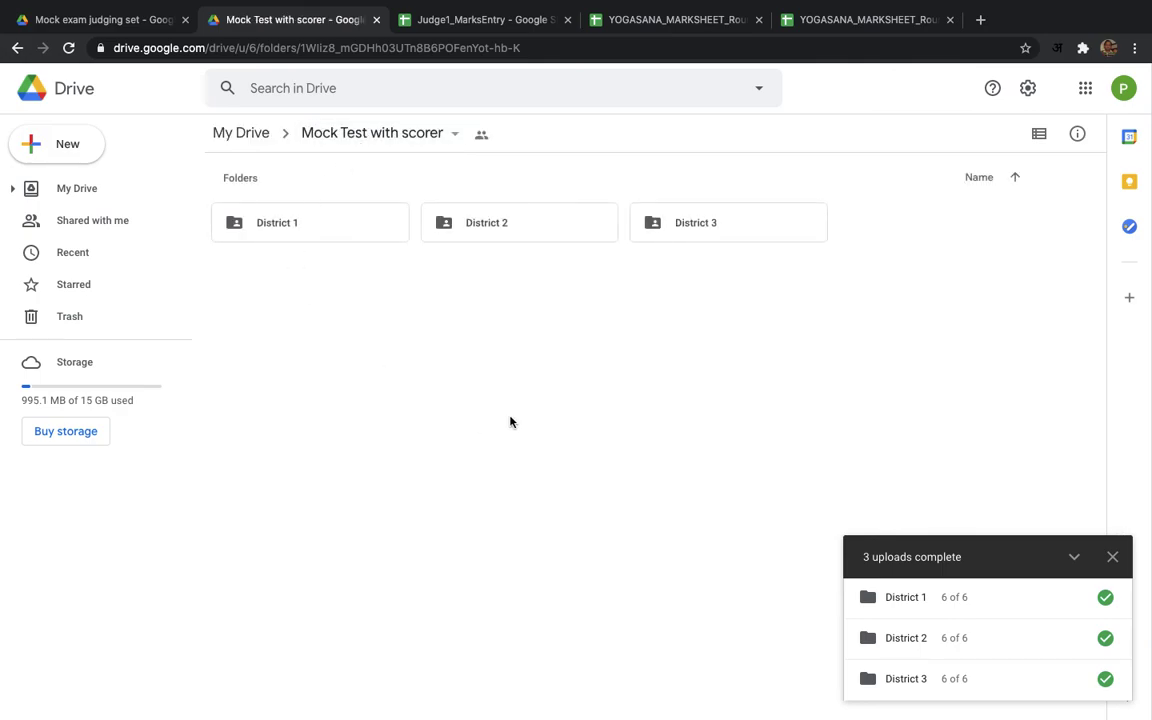
pyautogui.doubleClick(339, 224)
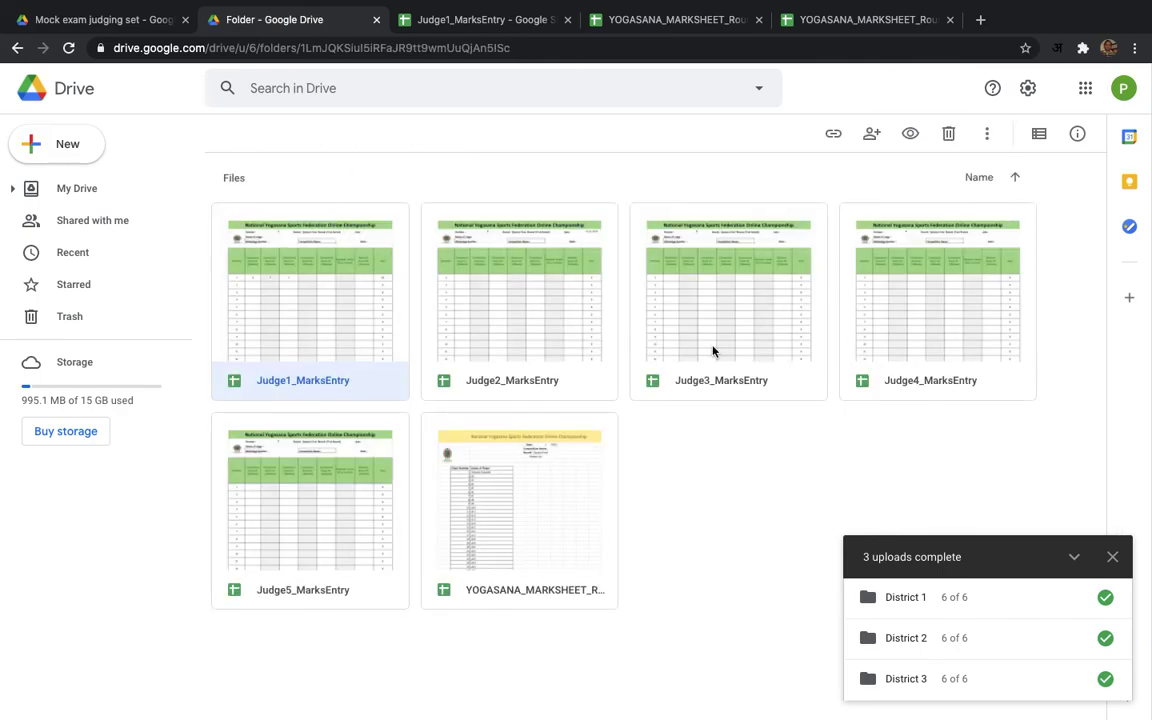